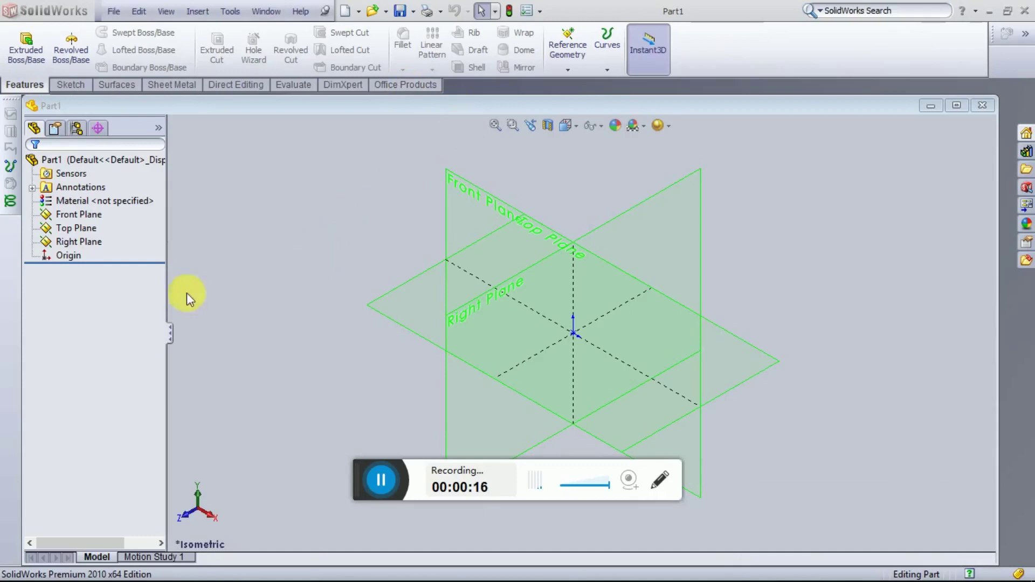
Step: Turn the view normal to the Top Plane and bring up the Sketch tools
click(88, 232)
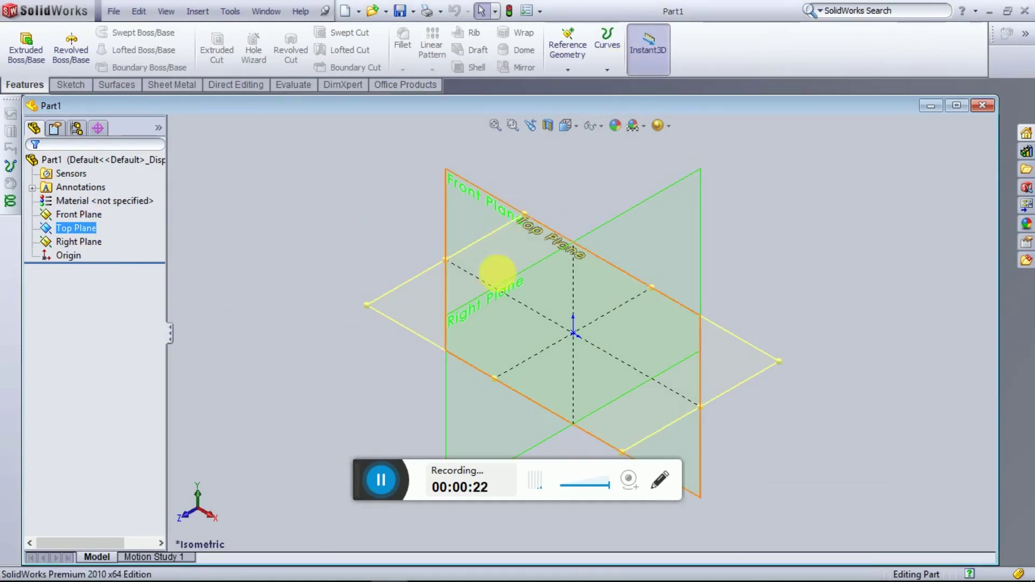
right_click(412, 308)
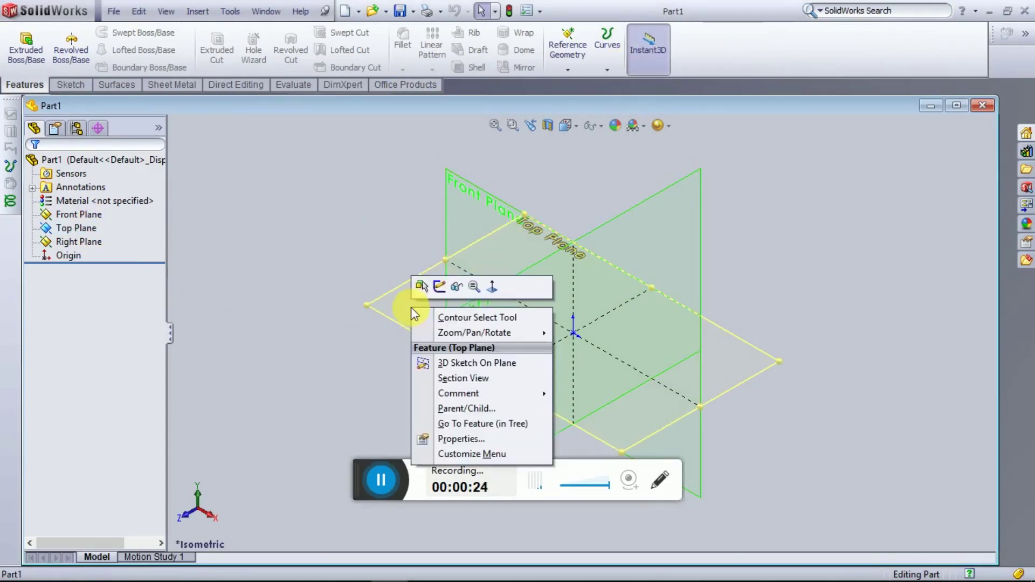
click(492, 287)
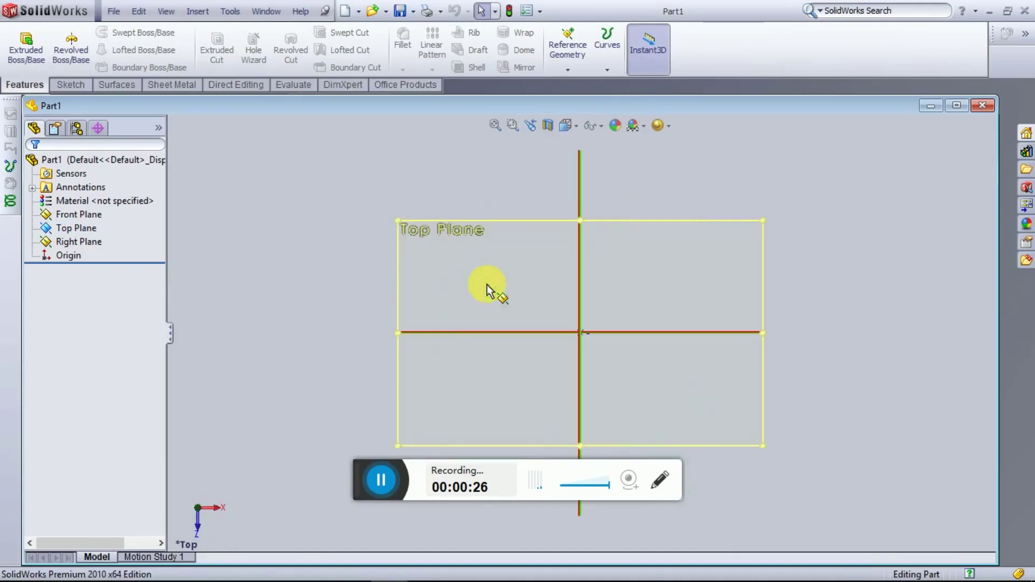
click(70, 89)
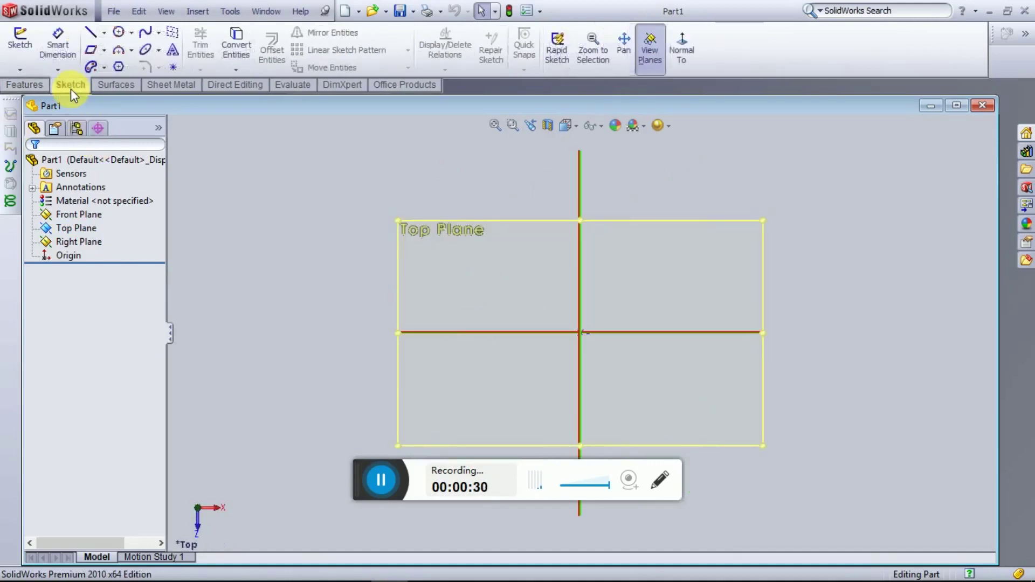
Step: Draw a 120 by 80 center rectangle on the Top Plane
click(105, 50)
click(118, 81)
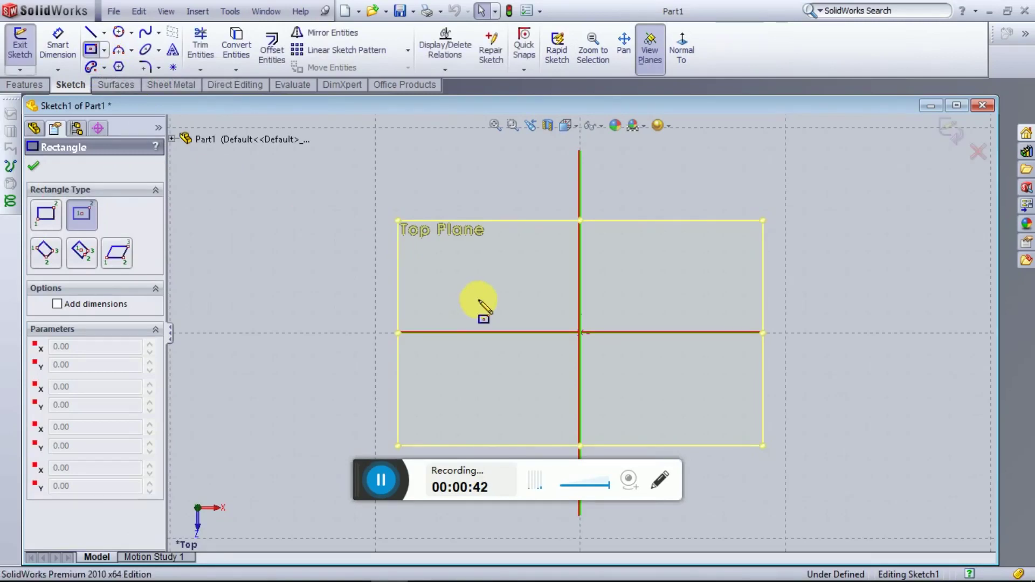
click(478, 293)
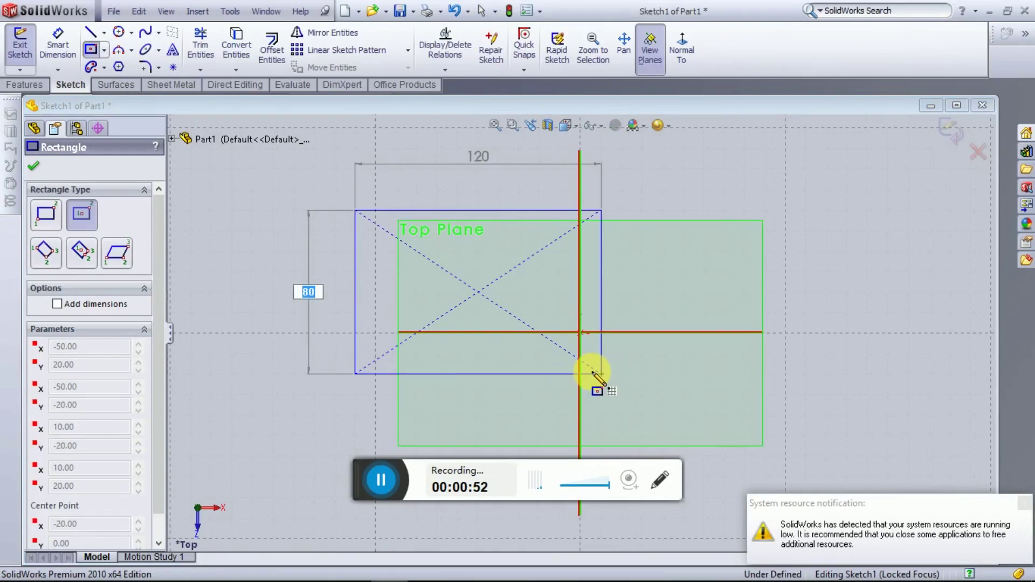
click(594, 372)
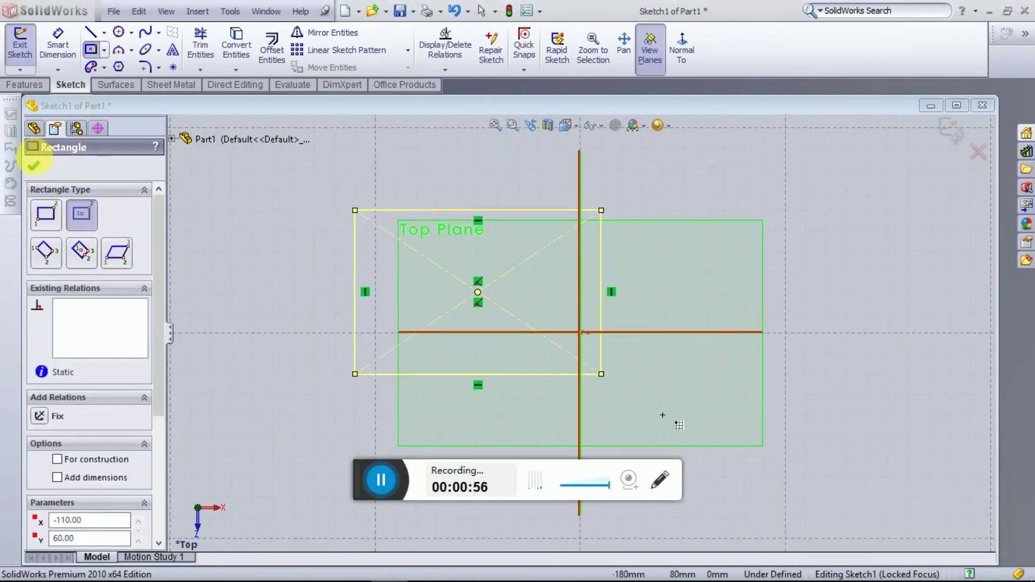
click(36, 169)
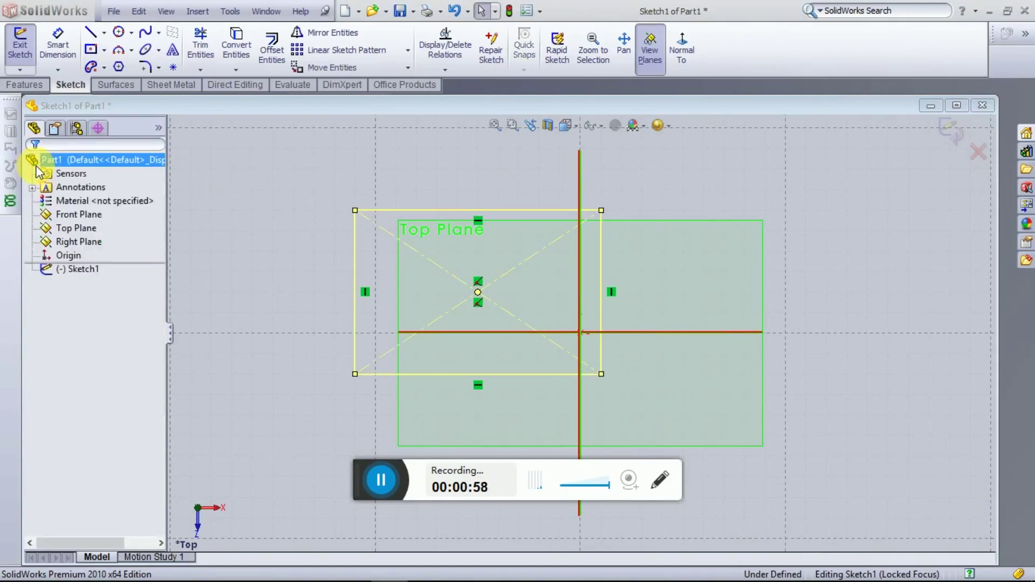
click(39, 87)
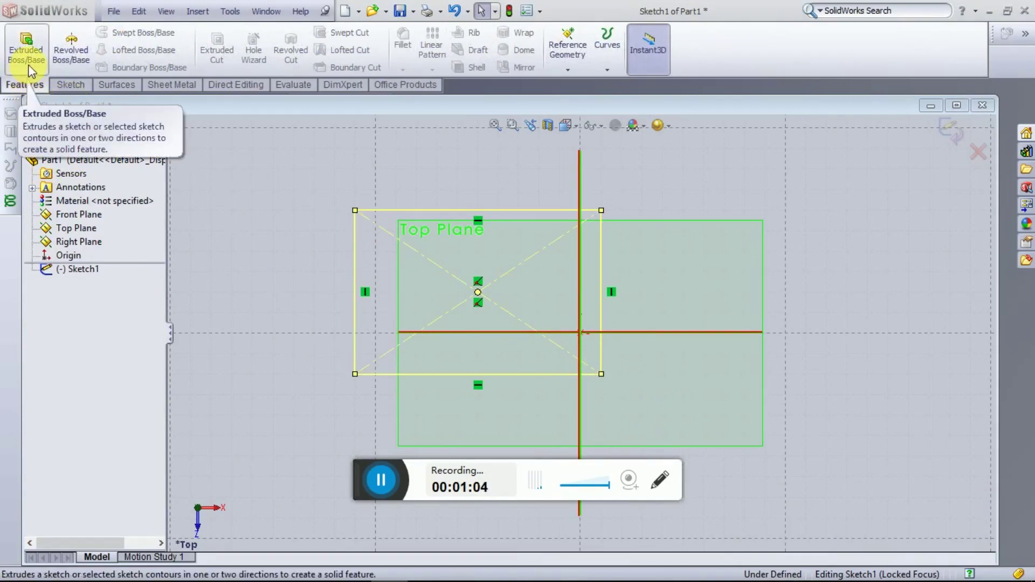
Step: Extrude the rectangle Blind 30 mm with Detailed Preview to create Boss-Extrude1
click(37, 73)
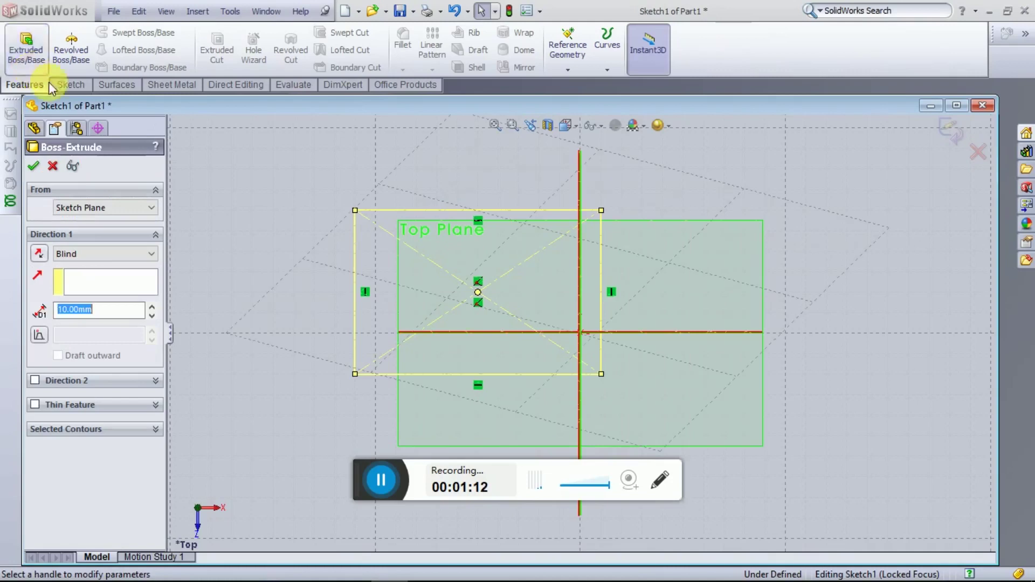
mouse_move(557, 294)
middle_down()
mouse_move(597, 263)
mouse_move(584, 435)
mouse_move(590, 377)
mouse_move(577, 358)
mouse_move(548, 409)
middle_up()
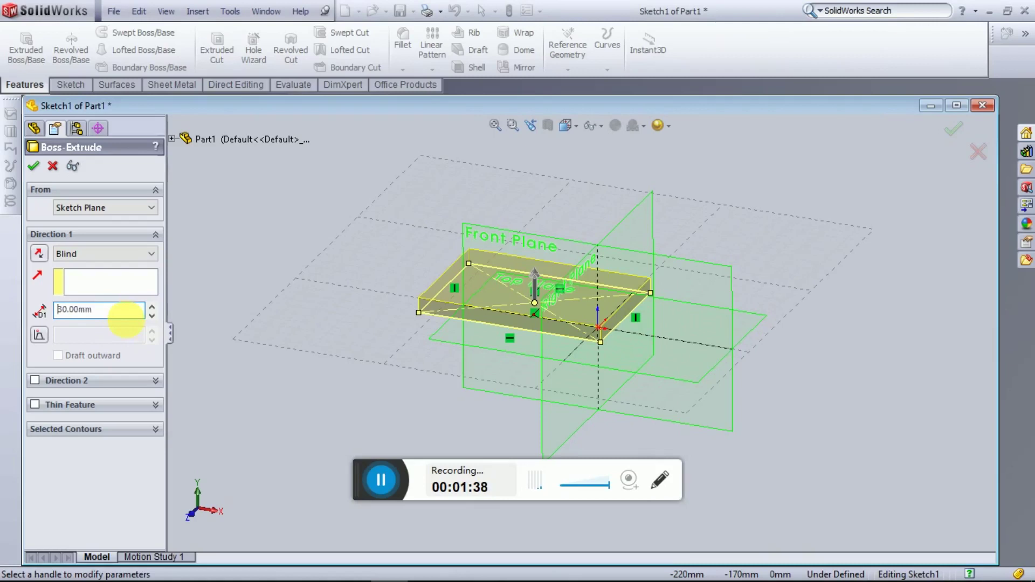
mouse_move(669, 363)
middle_down()
mouse_move(698, 277)
mouse_move(671, 333)
middle_up()
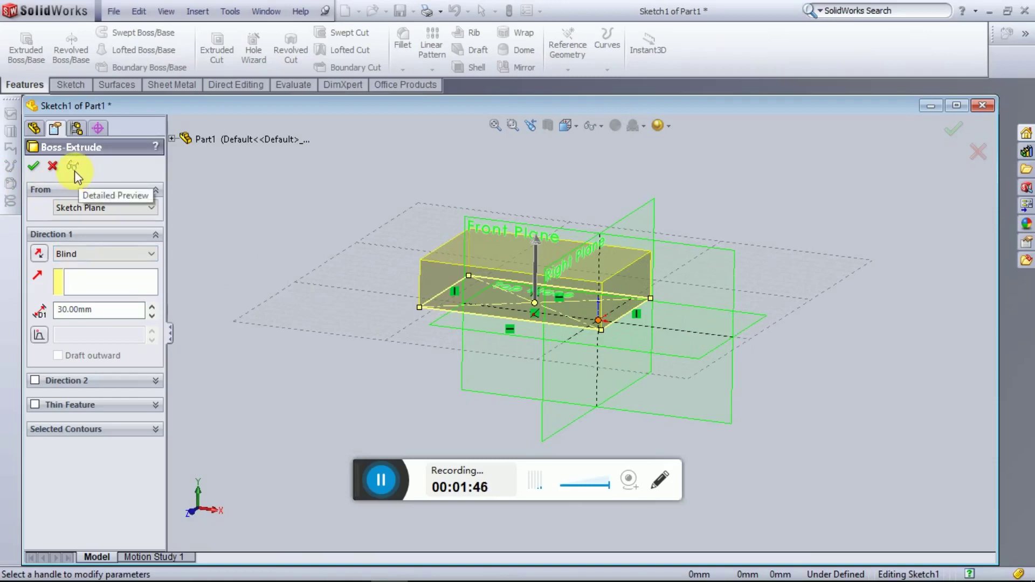
click(72, 166)
mouse_move(647, 384)
middle_down()
mouse_move(640, 396)
mouse_move(469, 395)
mouse_move(606, 317)
mouse_move(701, 313)
mouse_move(687, 238)
mouse_move(620, 232)
middle_up()
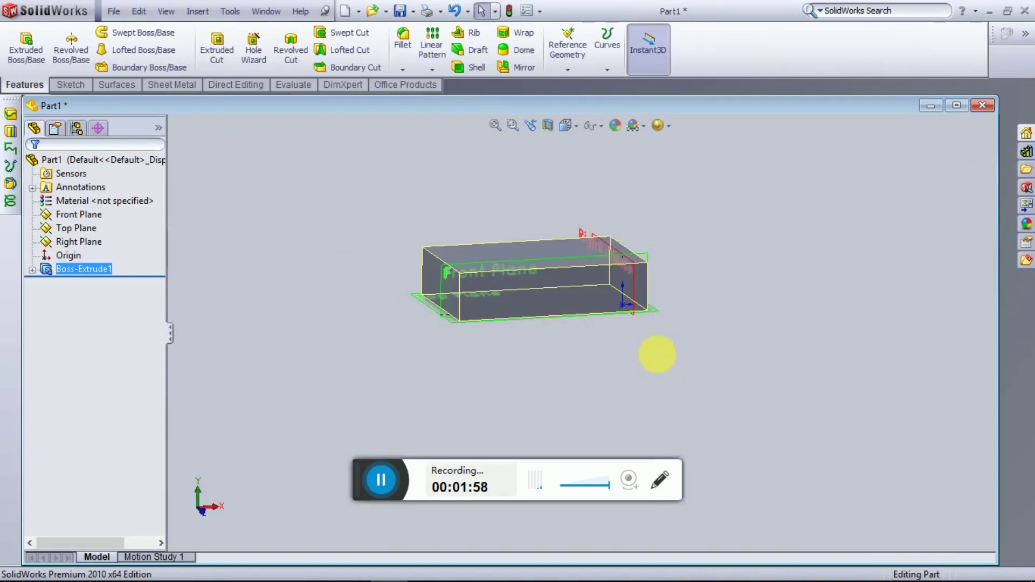
middle_drag(691, 351, 590, 406)
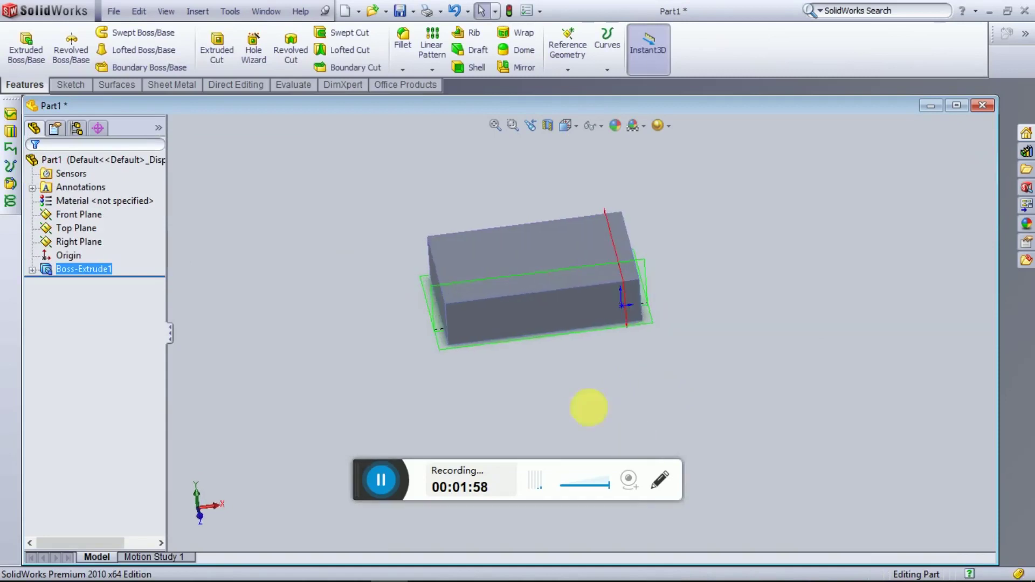
Step: Start a corner-rectangle sketch on the Top Plane, viewed normal to it and zoomed out
click(70, 86)
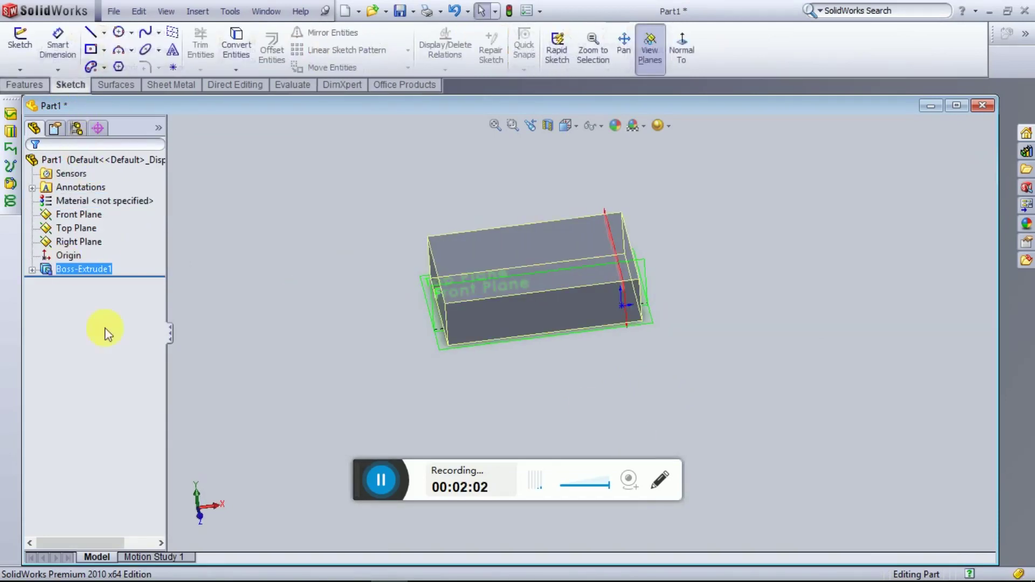
click(103, 52)
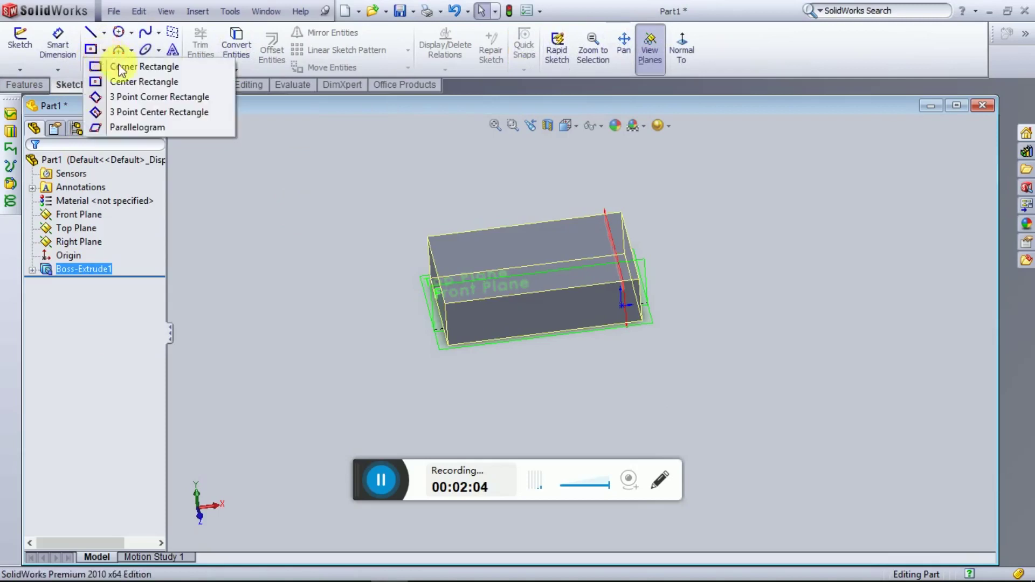
click(122, 65)
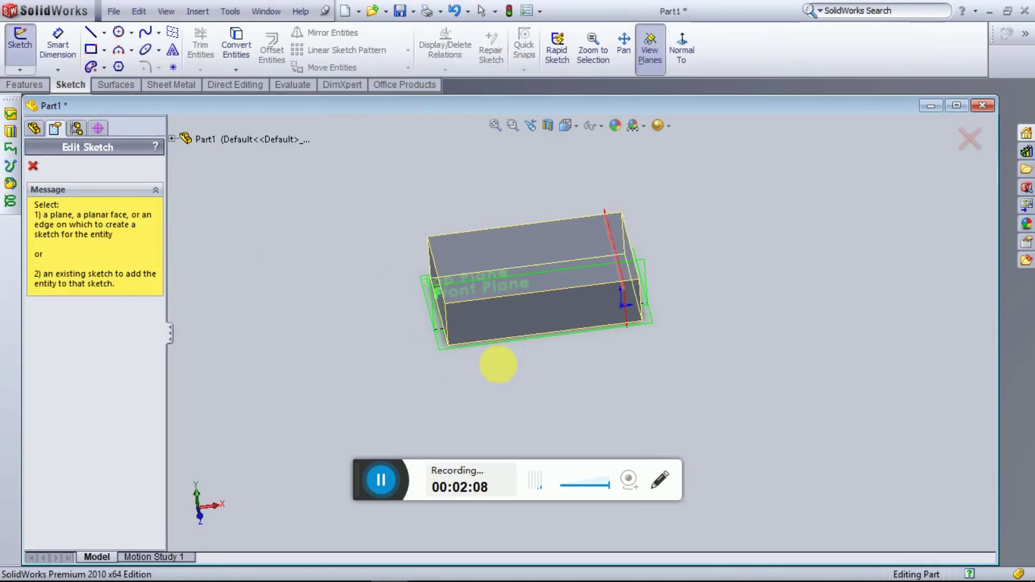
middle_drag(496, 361, 453, 377)
click(452, 367)
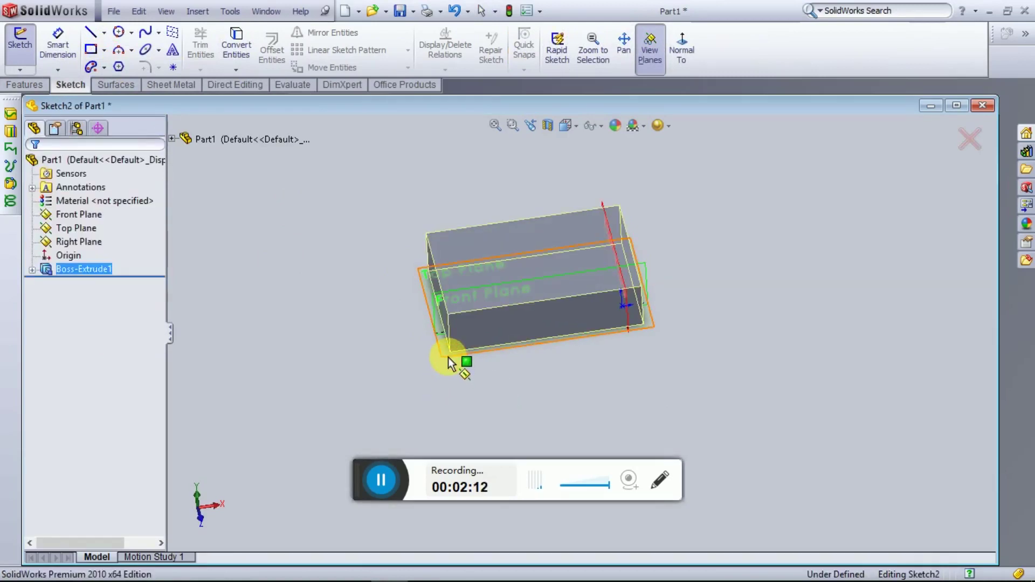
key(r)
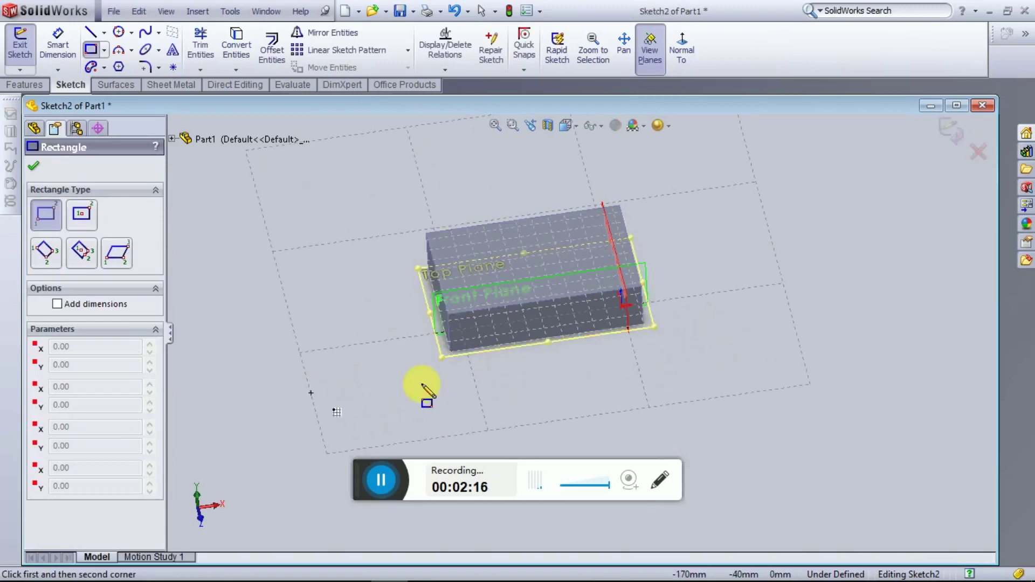
right_click(453, 355)
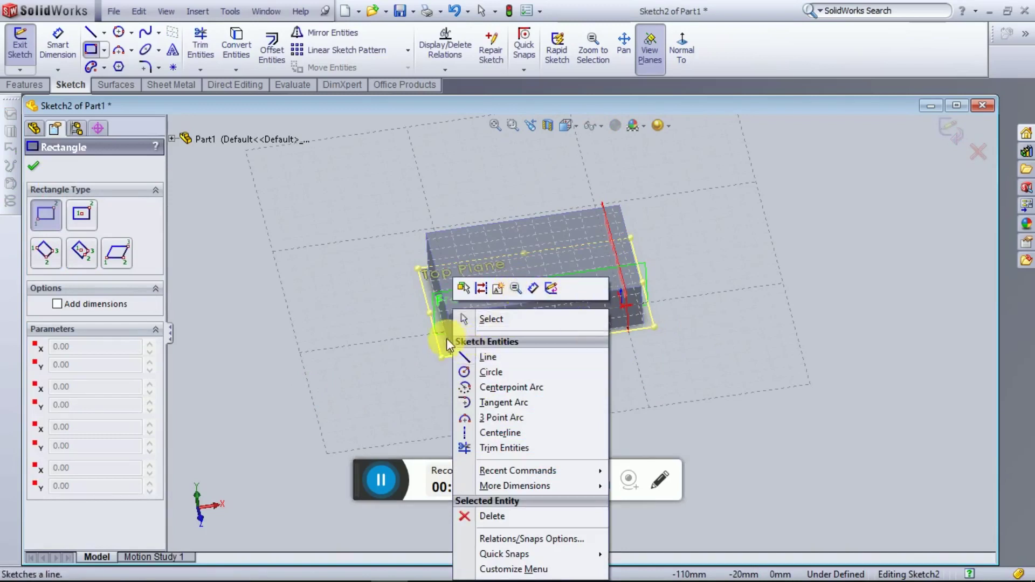
click(440, 343)
right_click(439, 345)
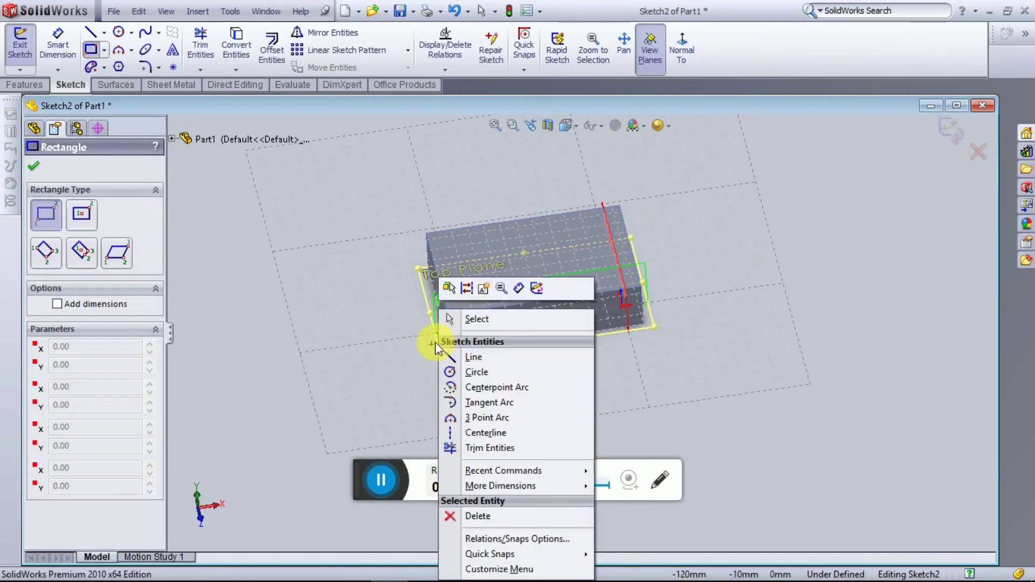
click(688, 49)
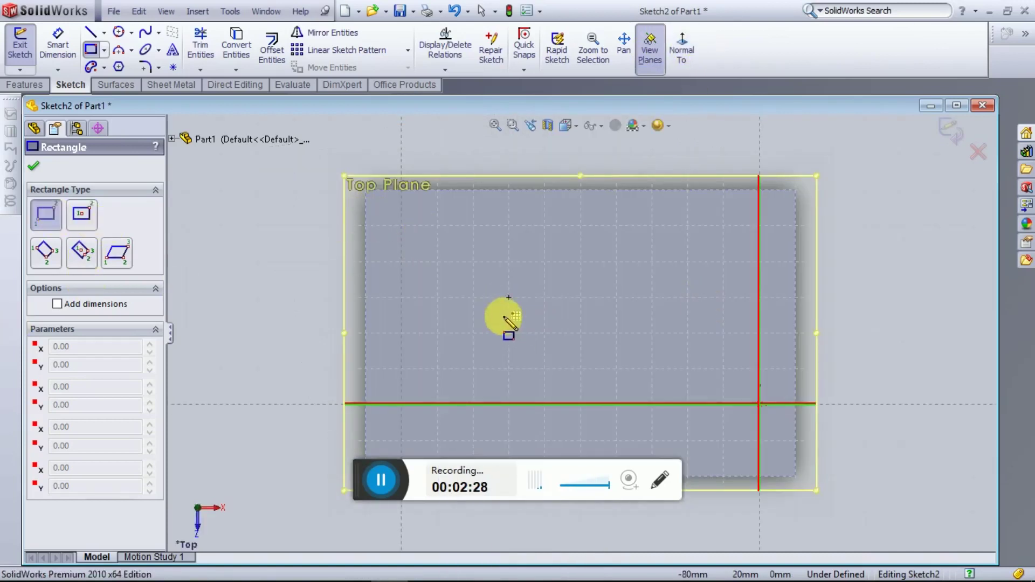
key(z)
Step: Draw a 30 by 80 rectangle left of the block in Sketch2
drag(335, 346, 386, 399)
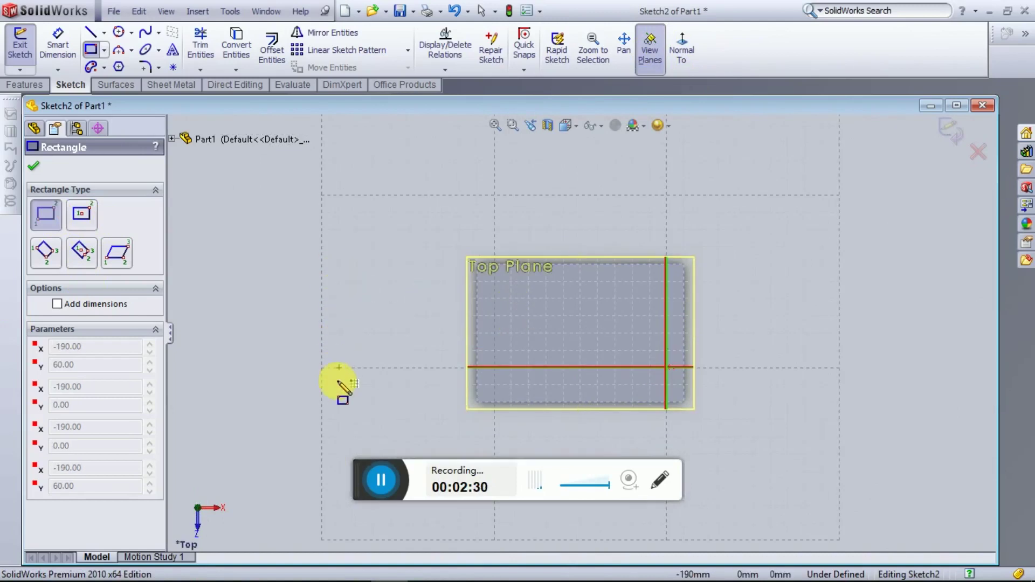
click(386, 399)
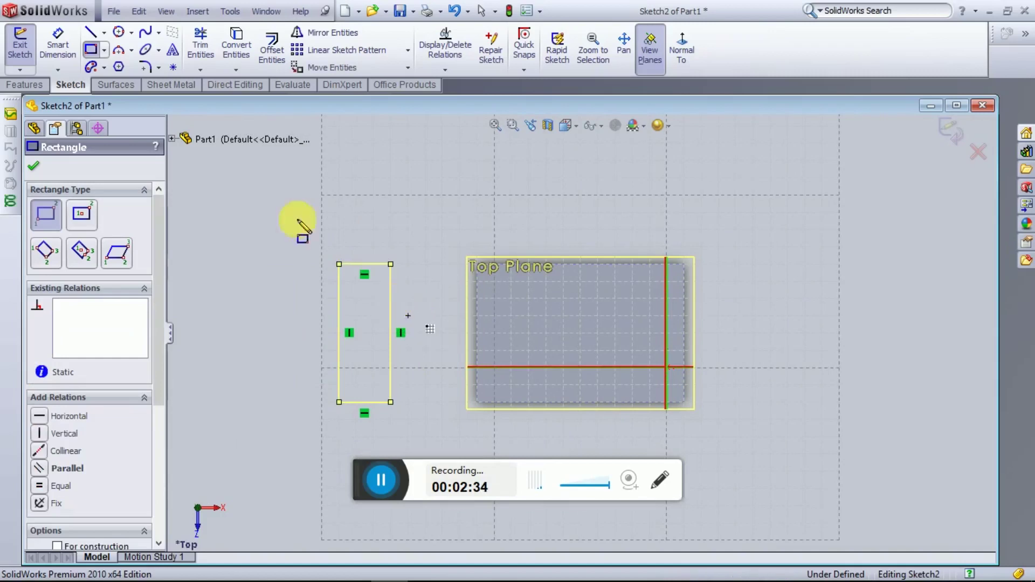
click(34, 167)
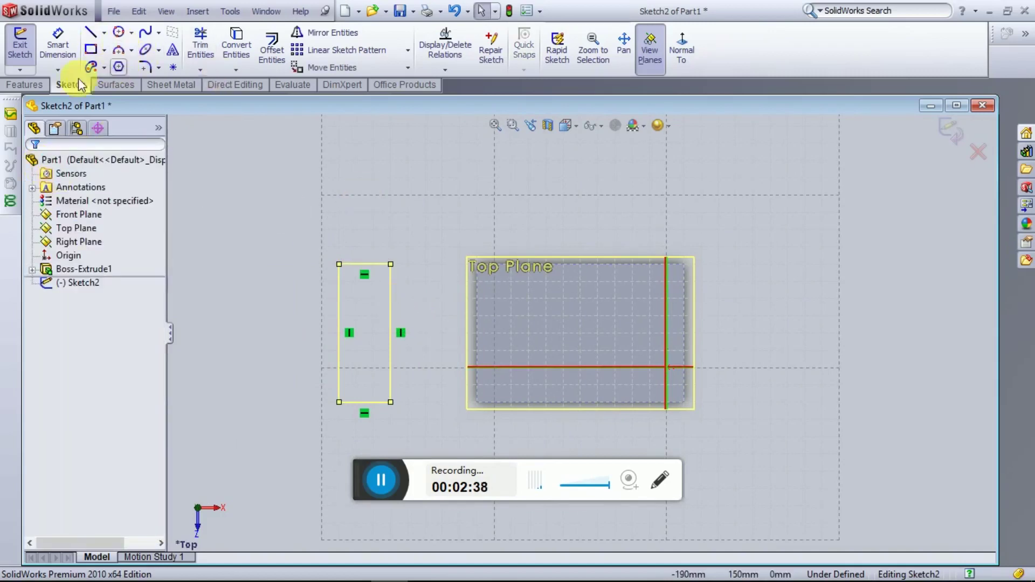
click(37, 85)
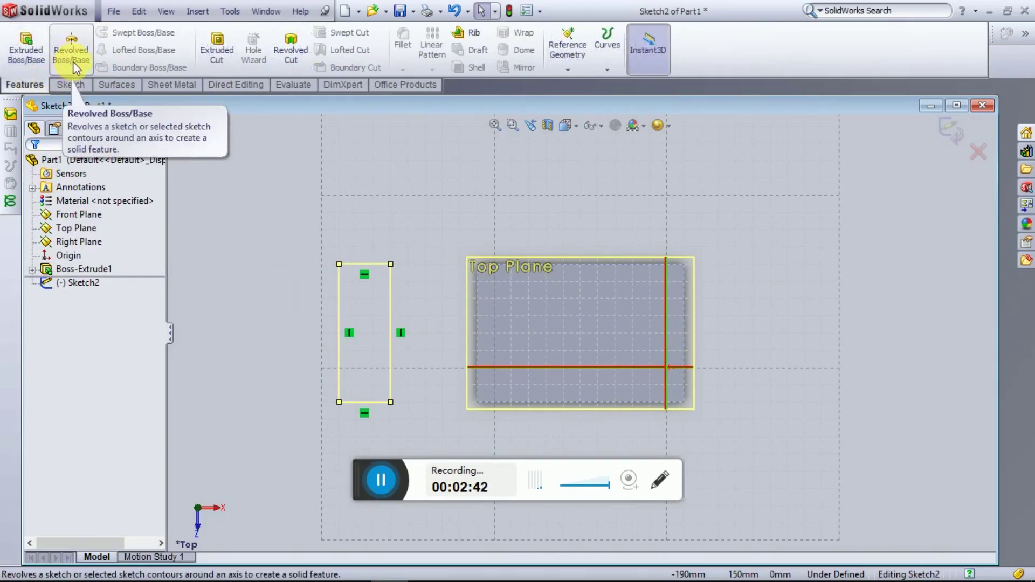
Step: Start a revolve of the new rectangle about its left edge
click(73, 62)
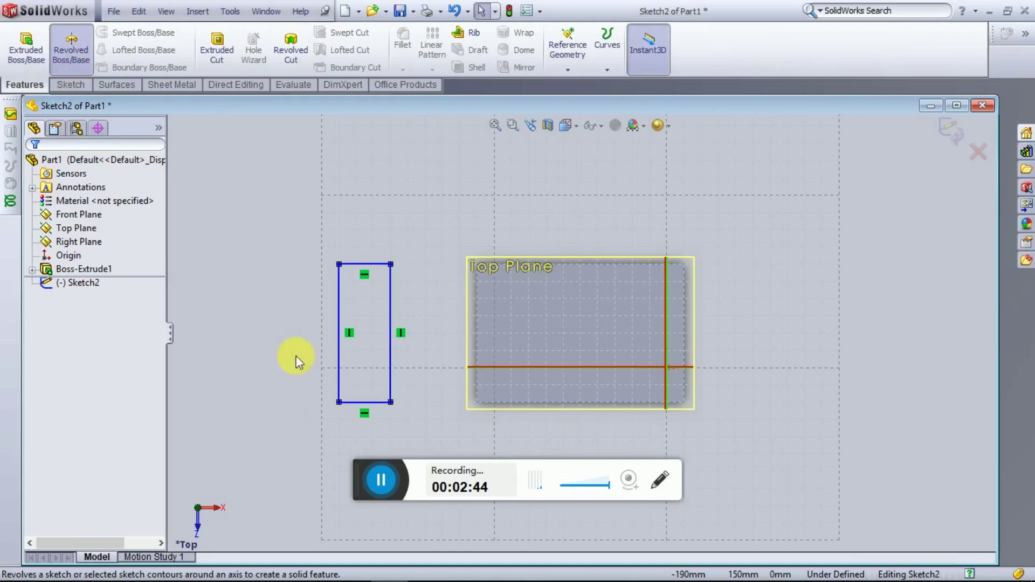
click(339, 315)
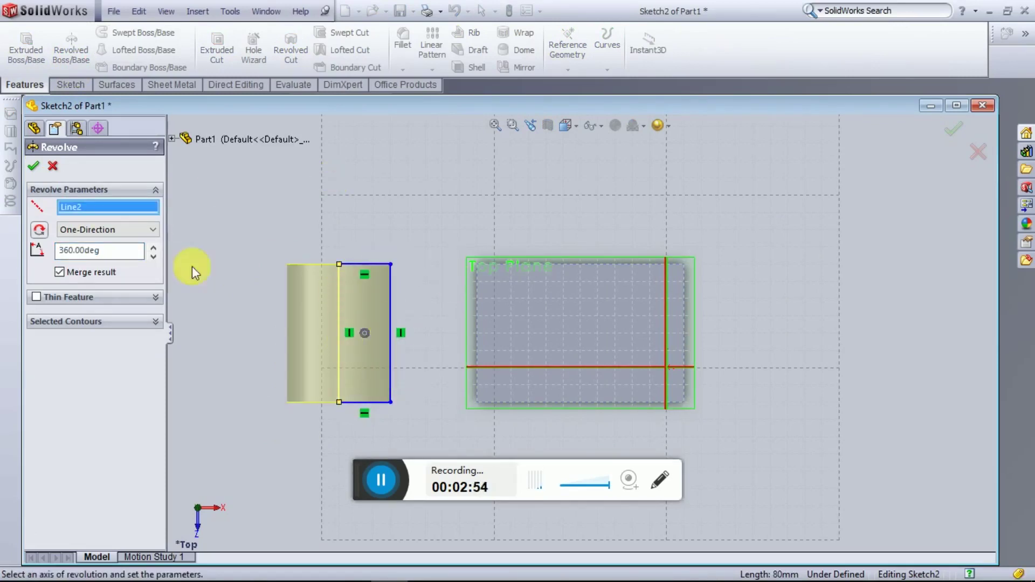
mouse_move(397, 335)
middle_down()
mouse_move(398, 416)
mouse_move(343, 385)
middle_up()
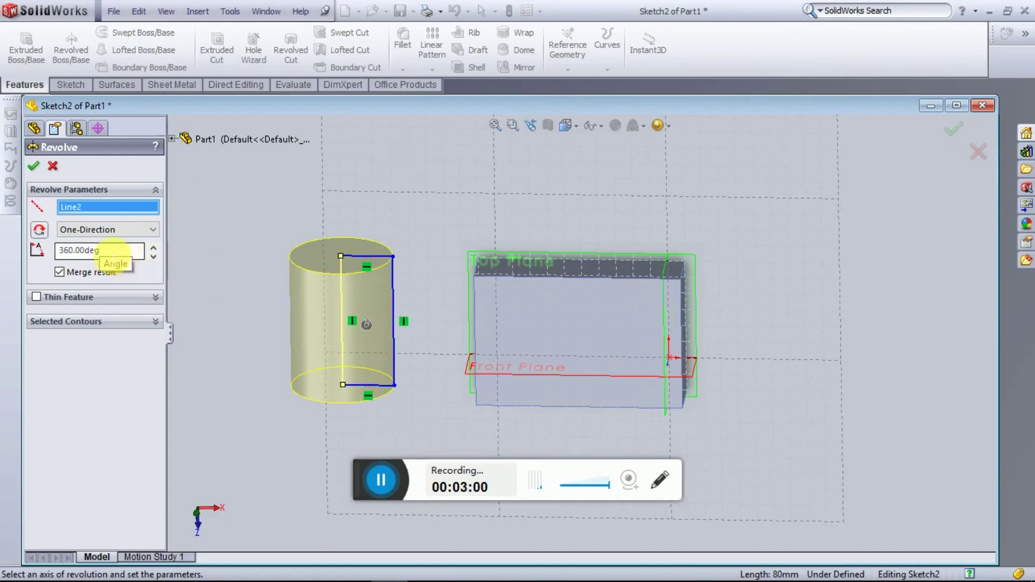
mouse_move(398, 296)
middle_down()
mouse_move(406, 412)
mouse_move(434, 366)
mouse_move(222, 299)
middle_up()
Step: Set the revolve angle to a full 360 degrees and accept Revolve1
click(153, 258)
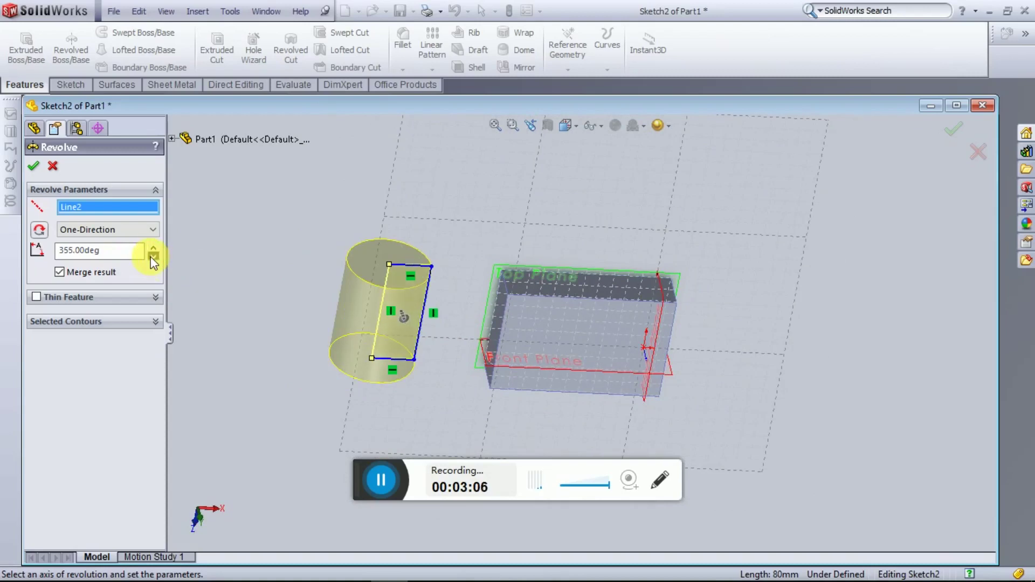
mouse_move(370, 347)
middle_down()
mouse_move(331, 444)
mouse_move(447, 330)
middle_up()
scroll(415, 266, down, 2)
scroll(426, 254, down, 2)
scroll(364, 267, down, 2)
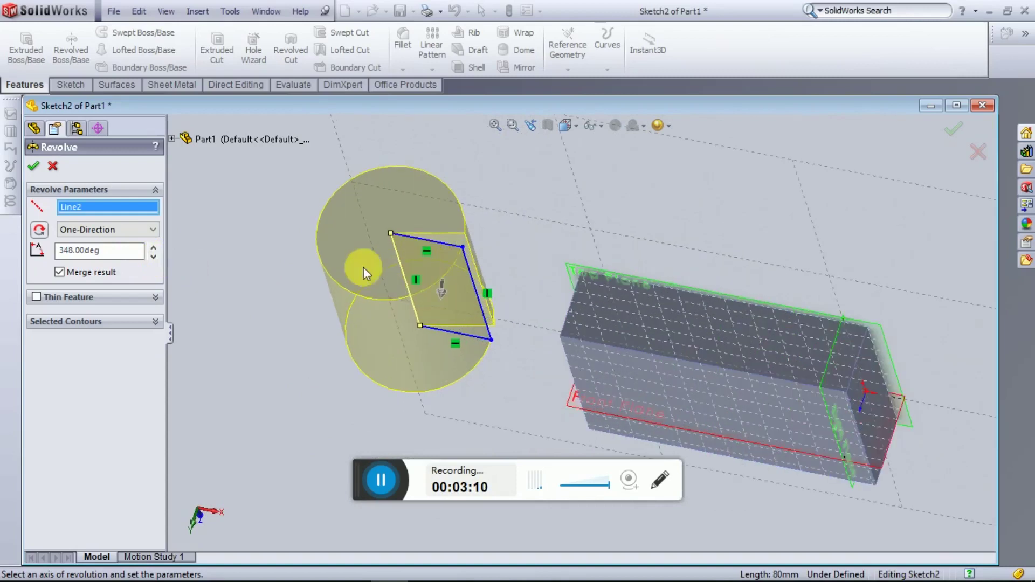
click(154, 258)
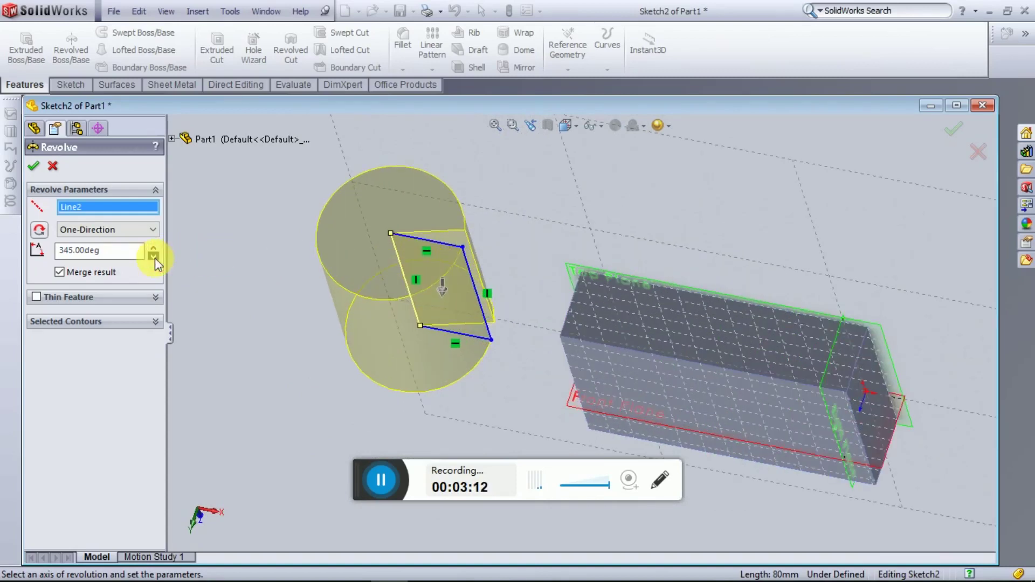
click(154, 257)
click(154, 258)
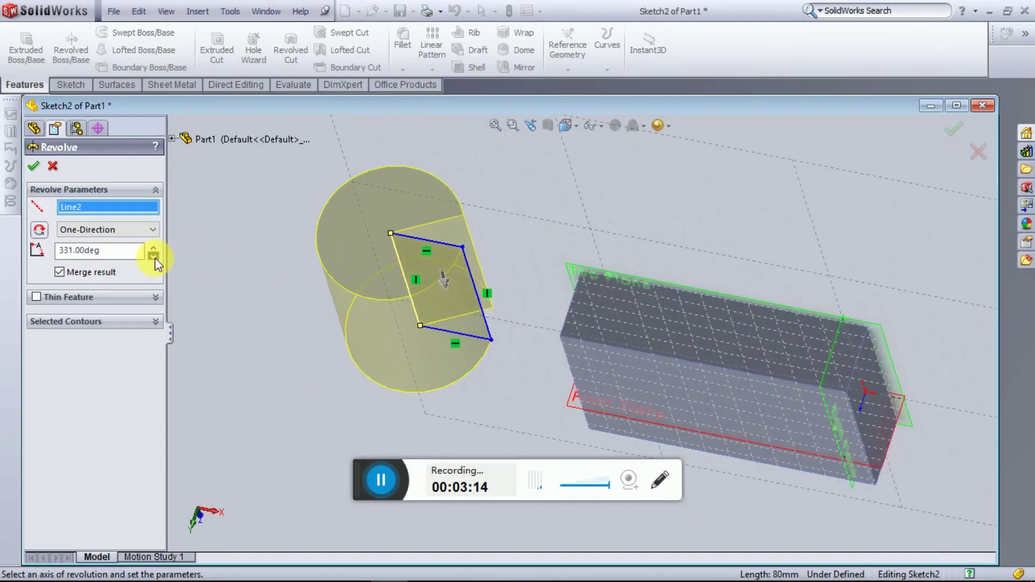
click(155, 258)
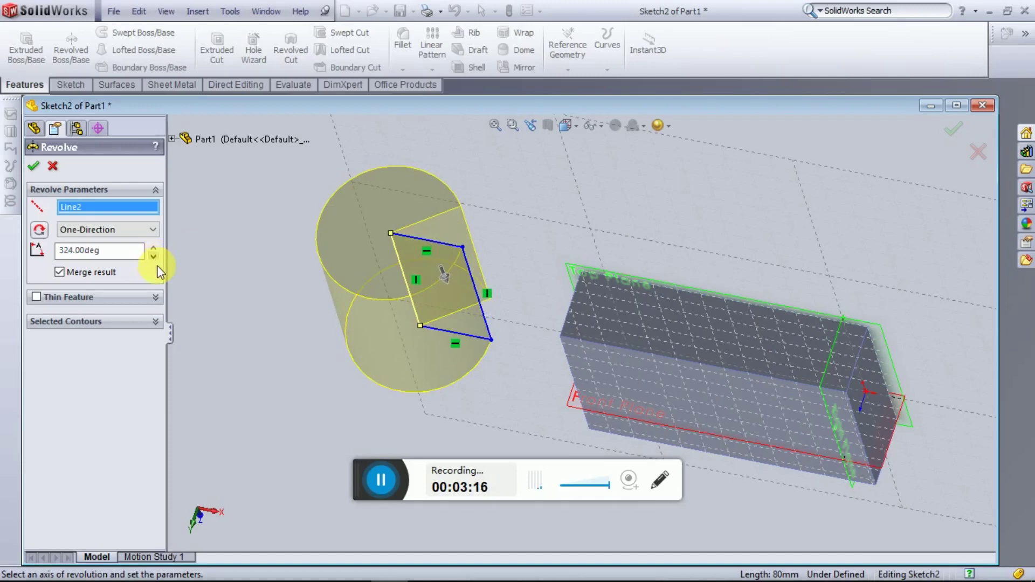
click(154, 256)
click(154, 258)
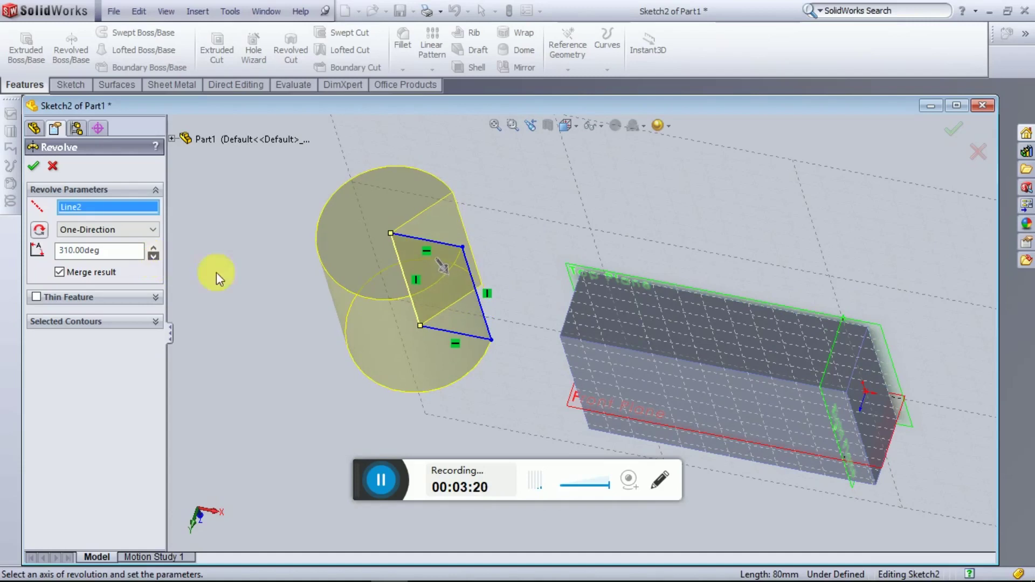
mouse_move(446, 238)
middle_down()
mouse_move(402, 366)
mouse_move(439, 296)
middle_up()
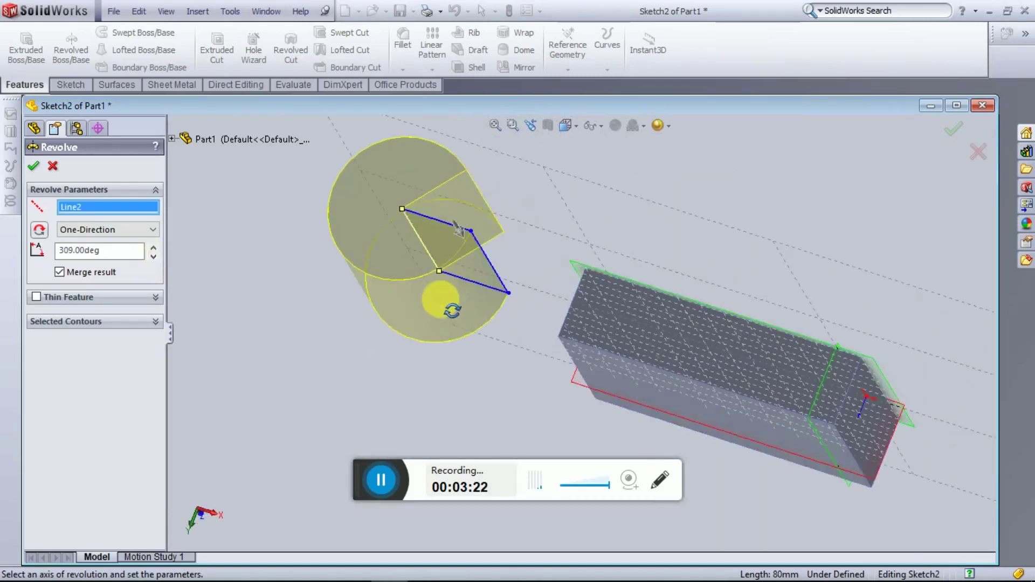
drag(138, 251, 17, 262)
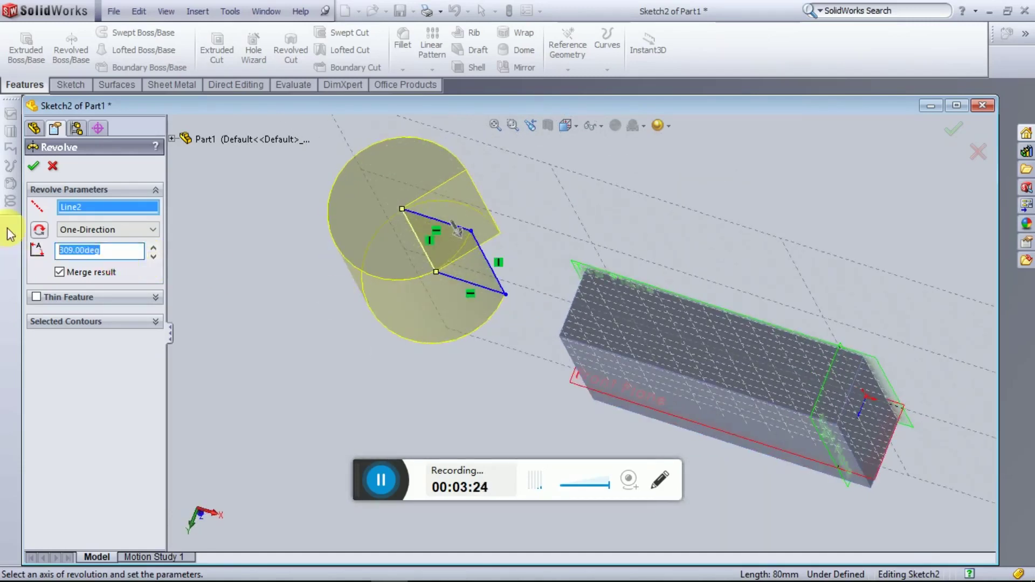
text(360)
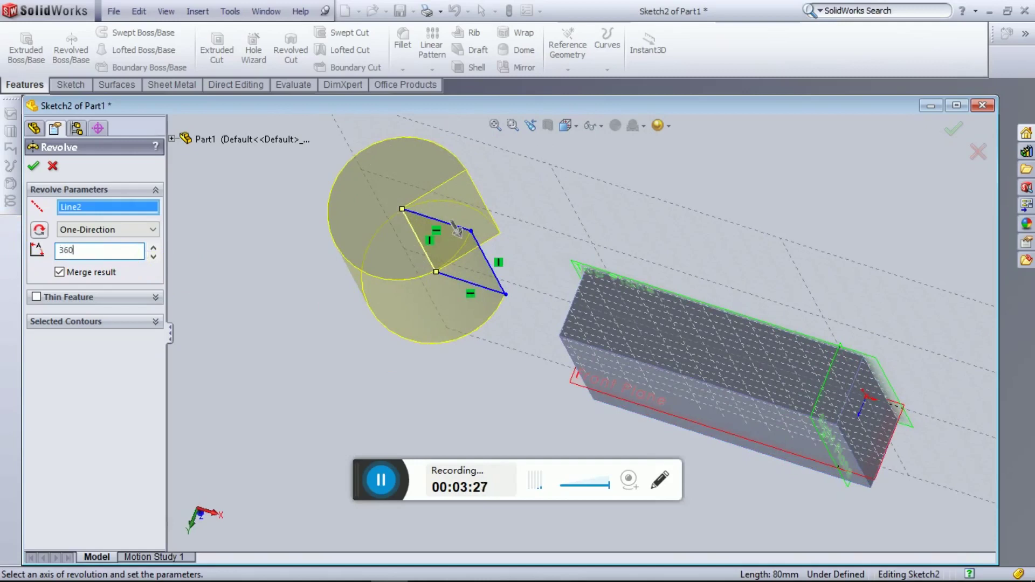
key(Return)
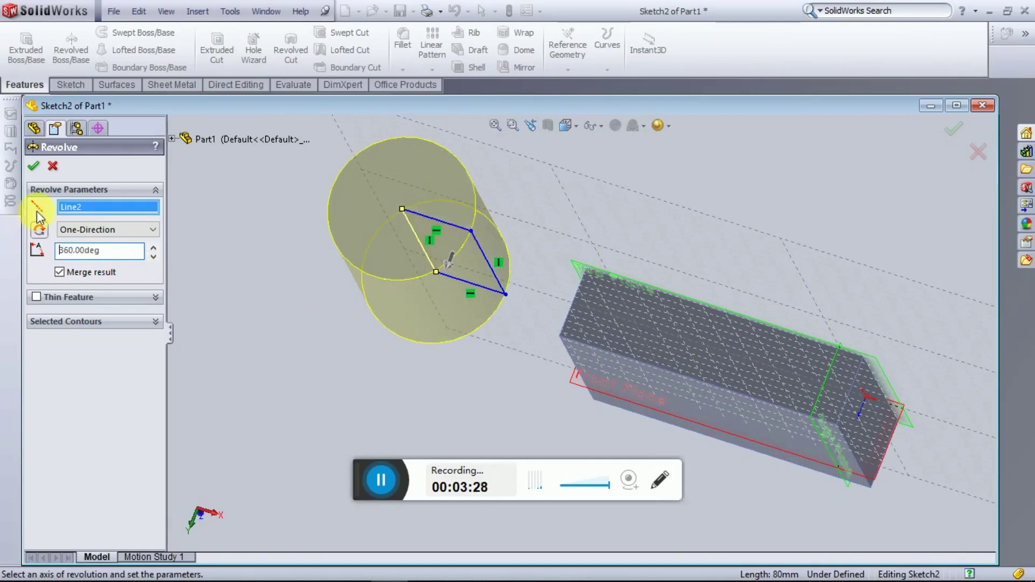
click(33, 166)
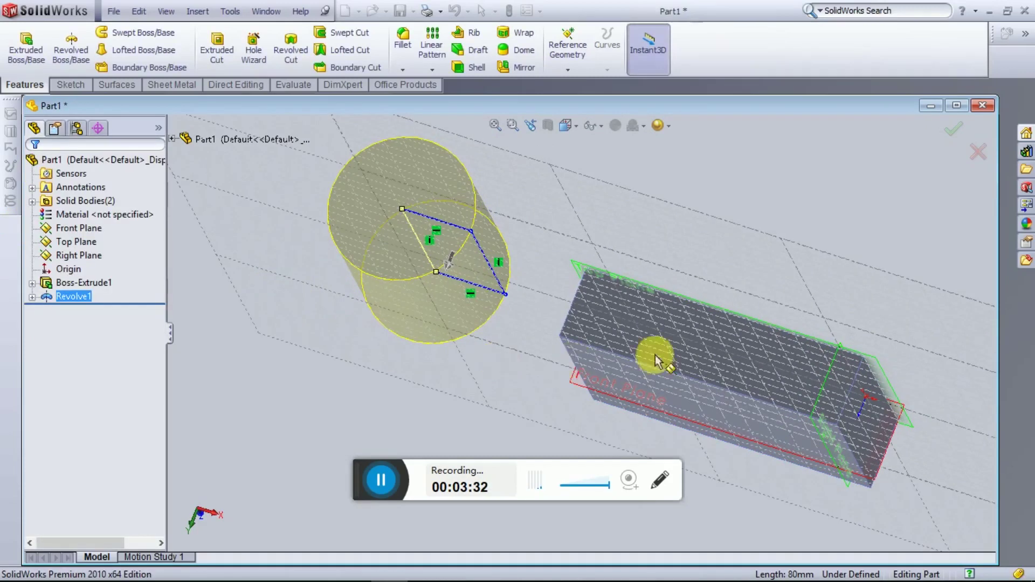
Step: Inspect the new cylinder and start the Spline tool from the Sketch tools
scroll(710, 307, up, 2)
scroll(712, 269, up, 2)
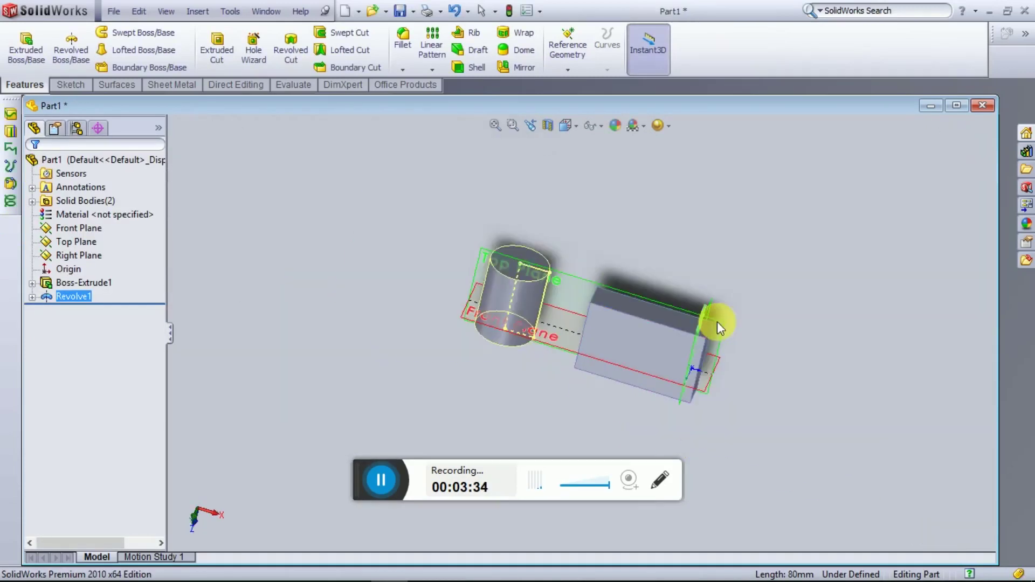
middle_drag(717, 326, 723, 266)
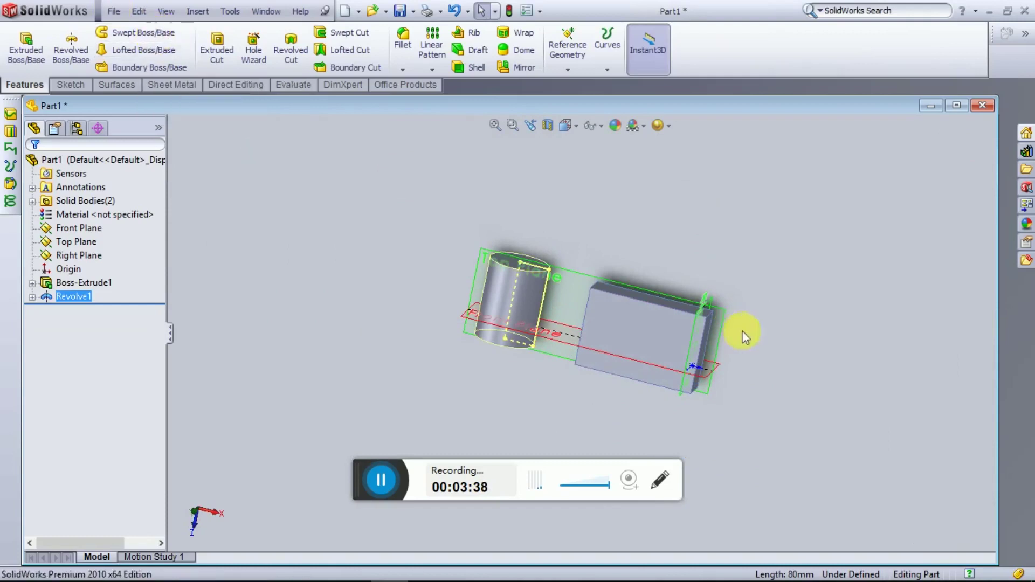
scroll(620, 335, down, 2)
mouse_move(643, 332)
middle_down()
mouse_move(574, 255)
mouse_move(543, 358)
middle_up()
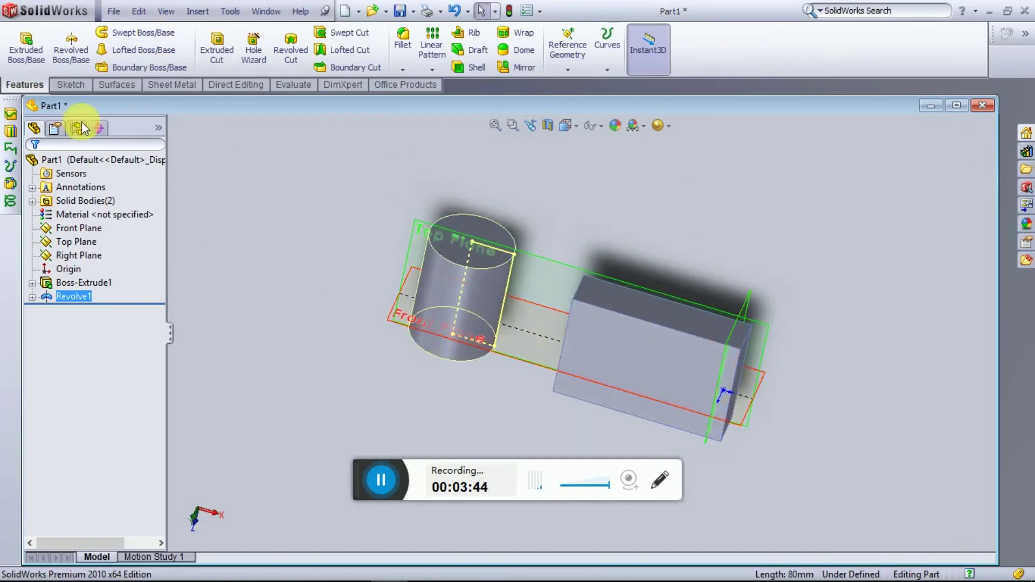
click(75, 85)
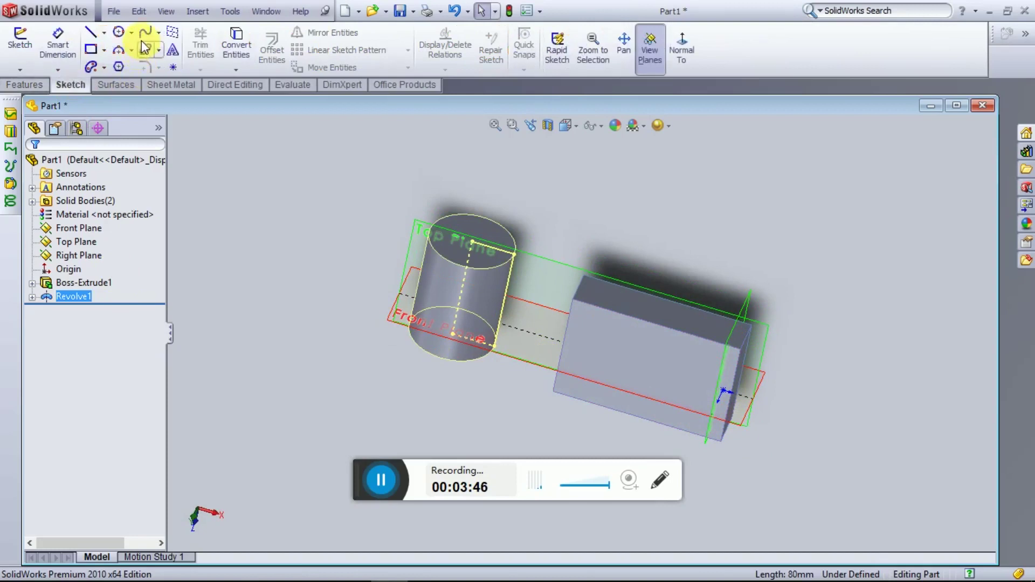
click(145, 32)
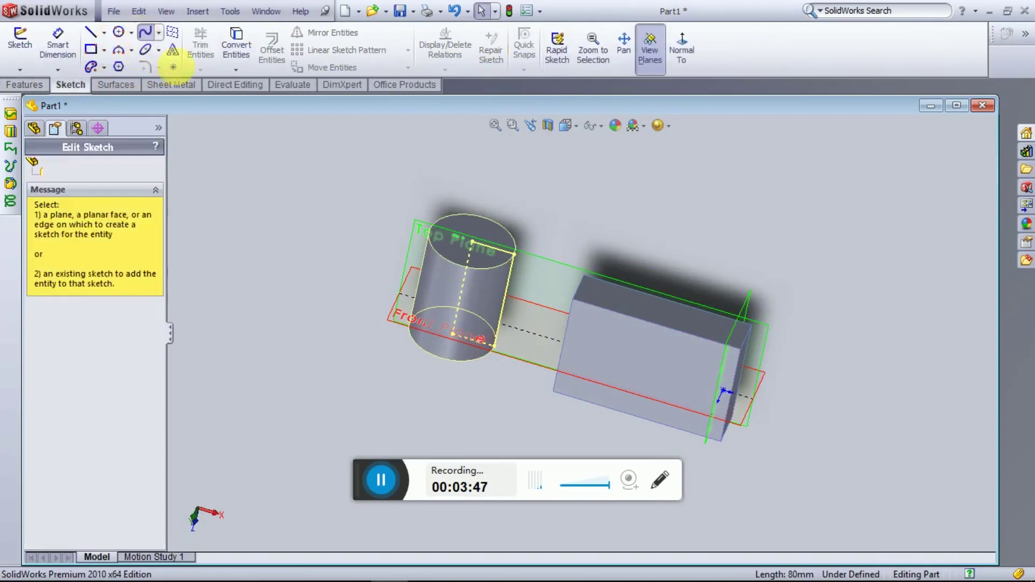
Step: Draw a three-point wavy spline on the Front Plane in Sketch3 and exit the sketch
click(735, 429)
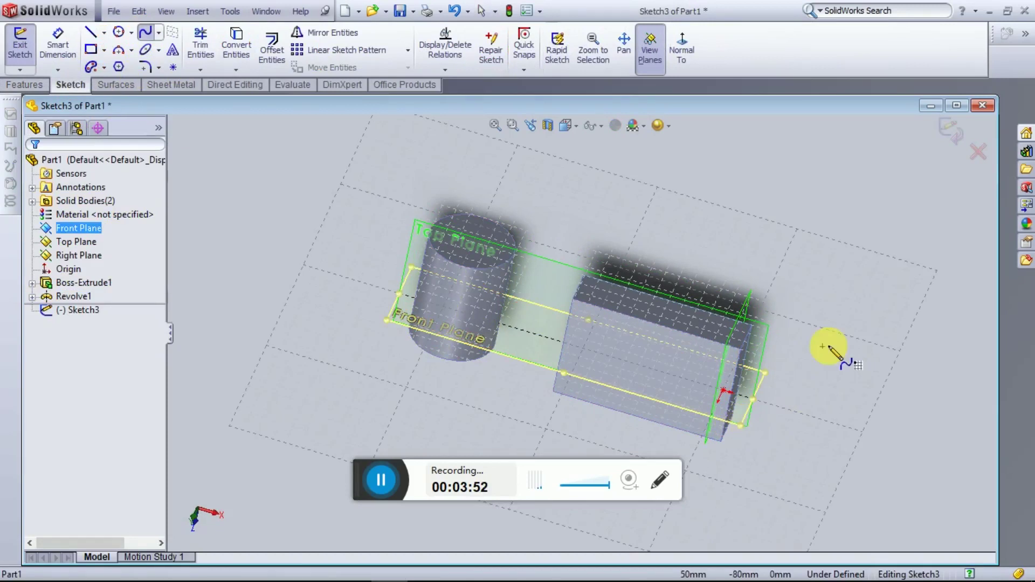
click(685, 51)
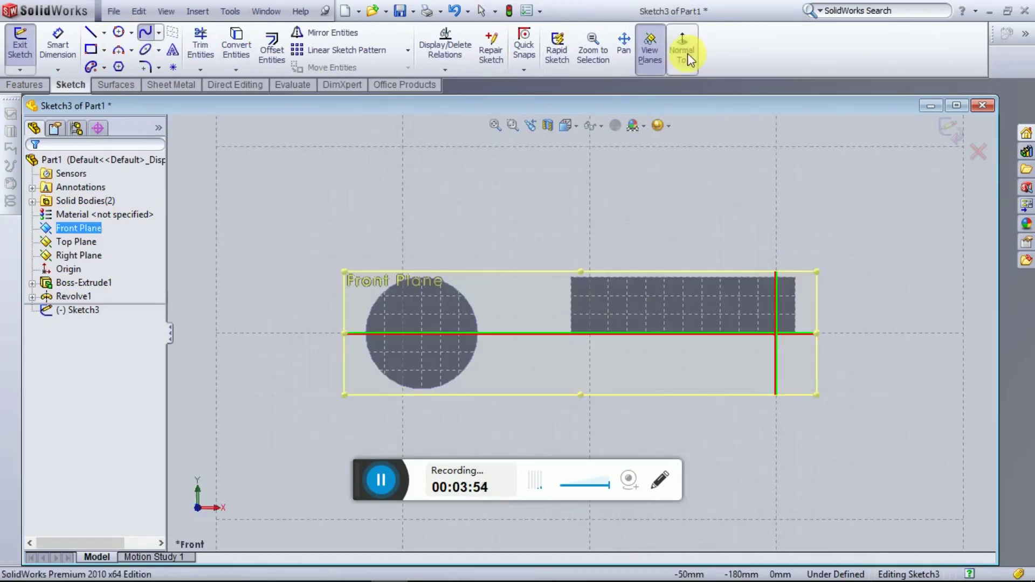
key(z)
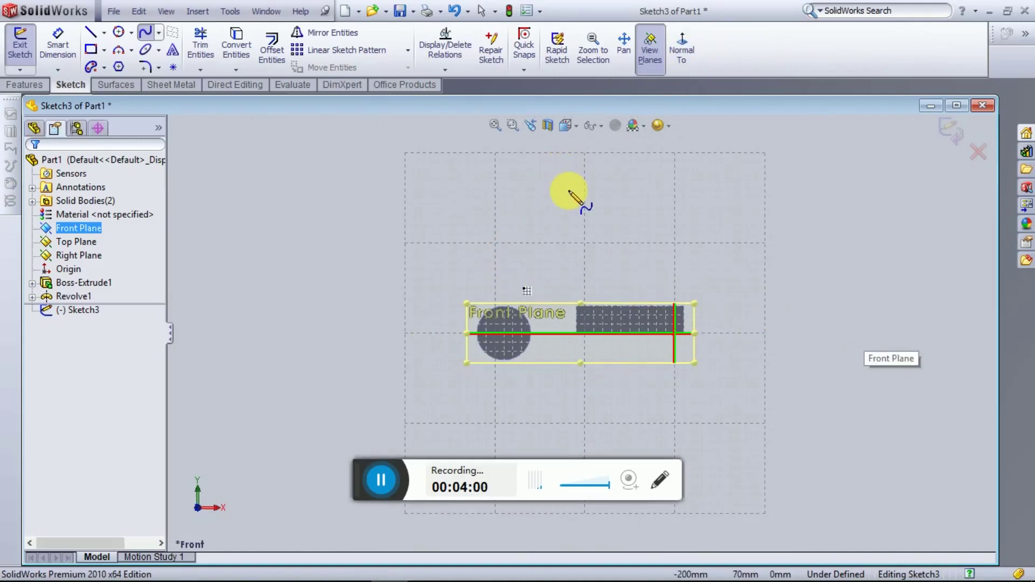
click(495, 270)
click(576, 190)
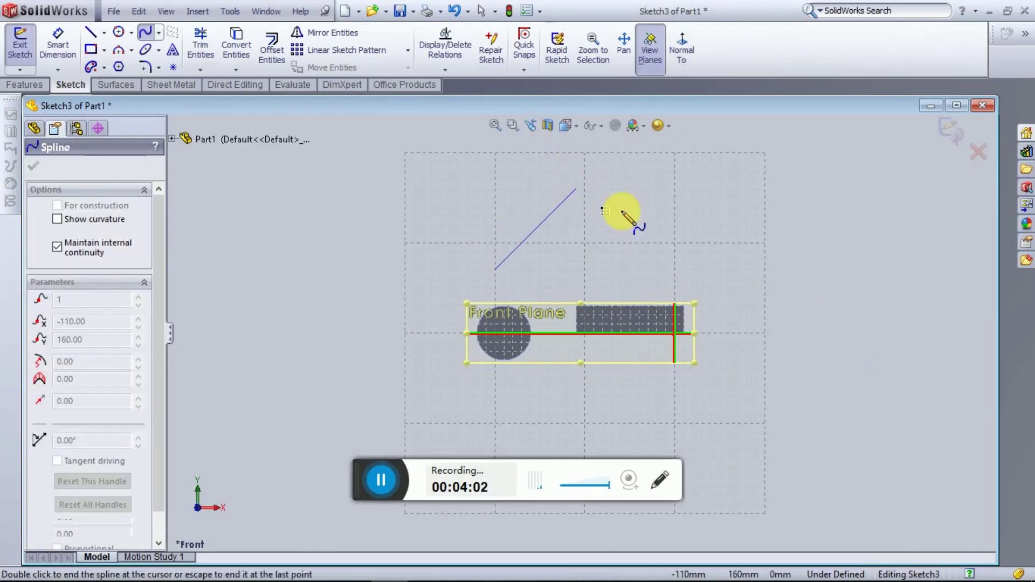
double_click(658, 270)
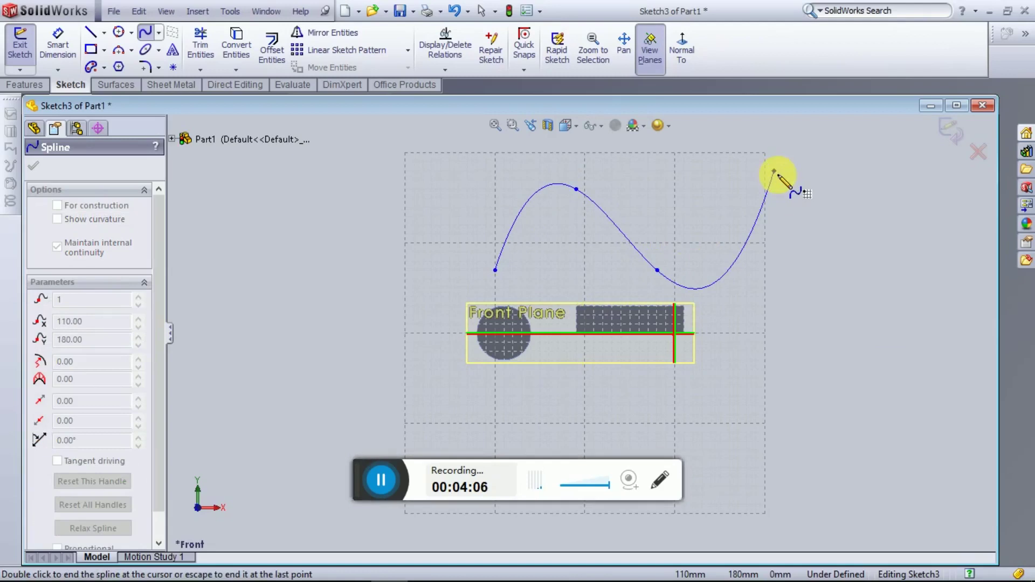
right_click(775, 172)
click(801, 184)
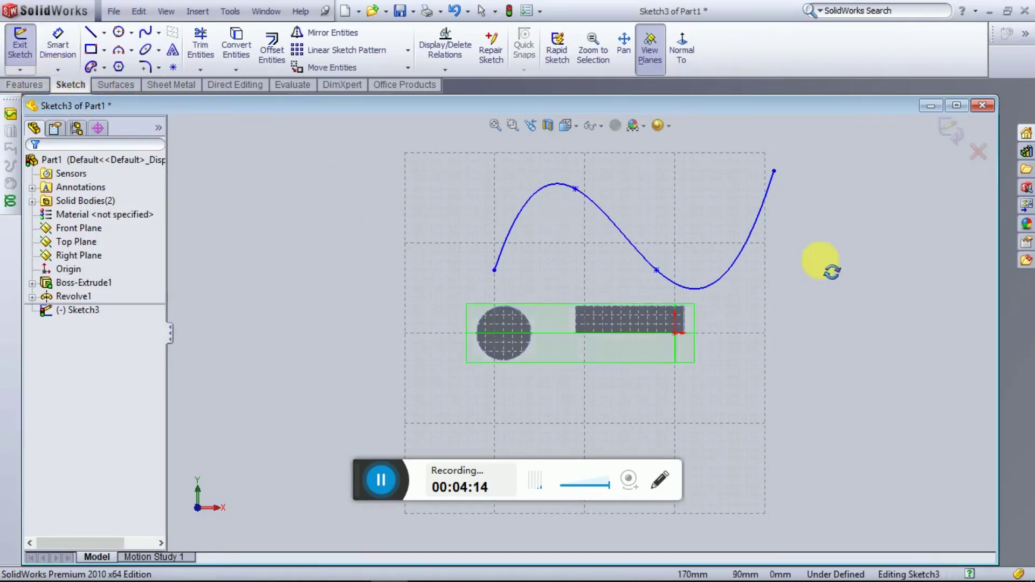
middle_drag(850, 243, 763, 185)
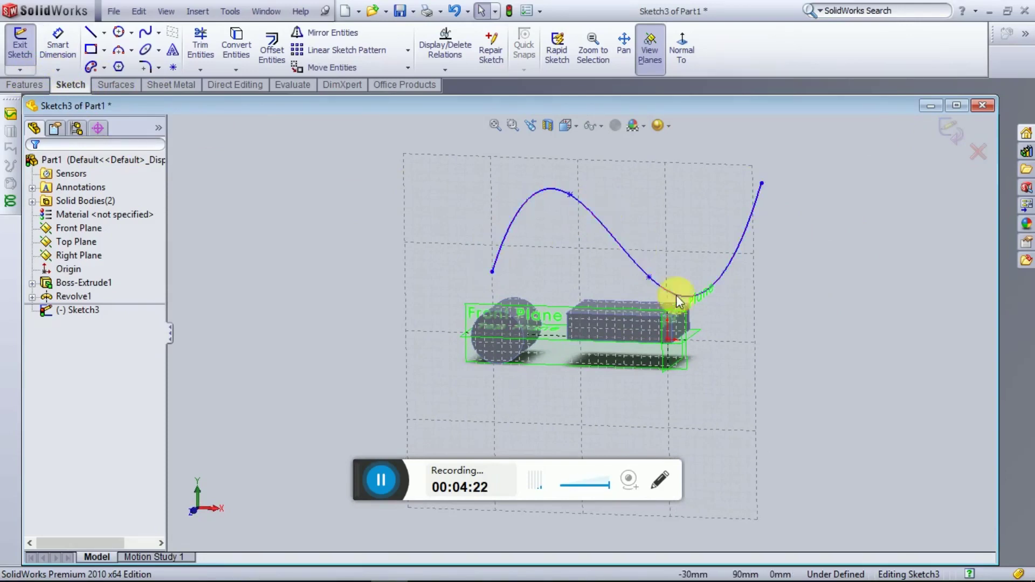
mouse_move(809, 231)
middle_down()
mouse_move(800, 278)
mouse_move(792, 264)
middle_up()
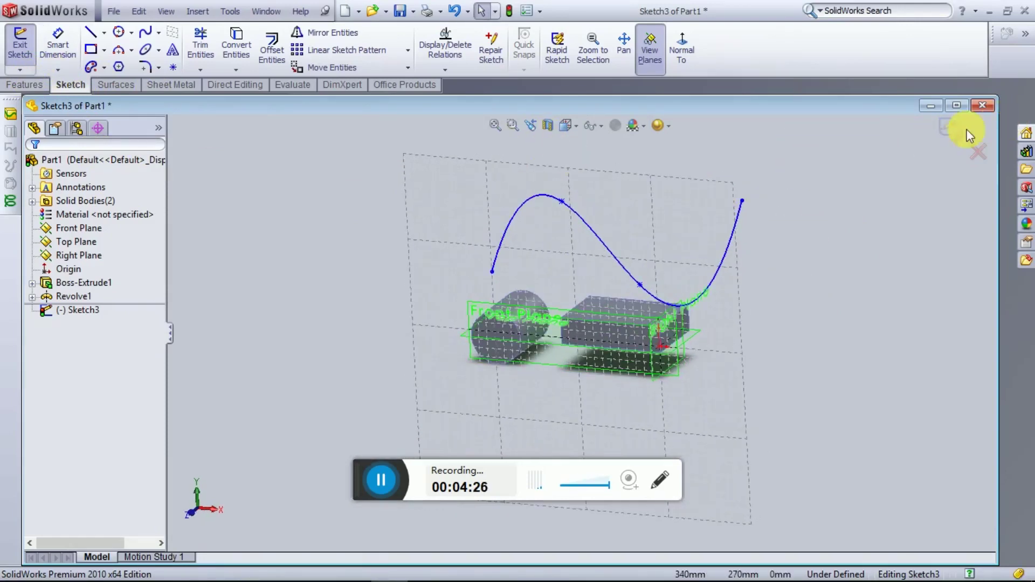
click(951, 128)
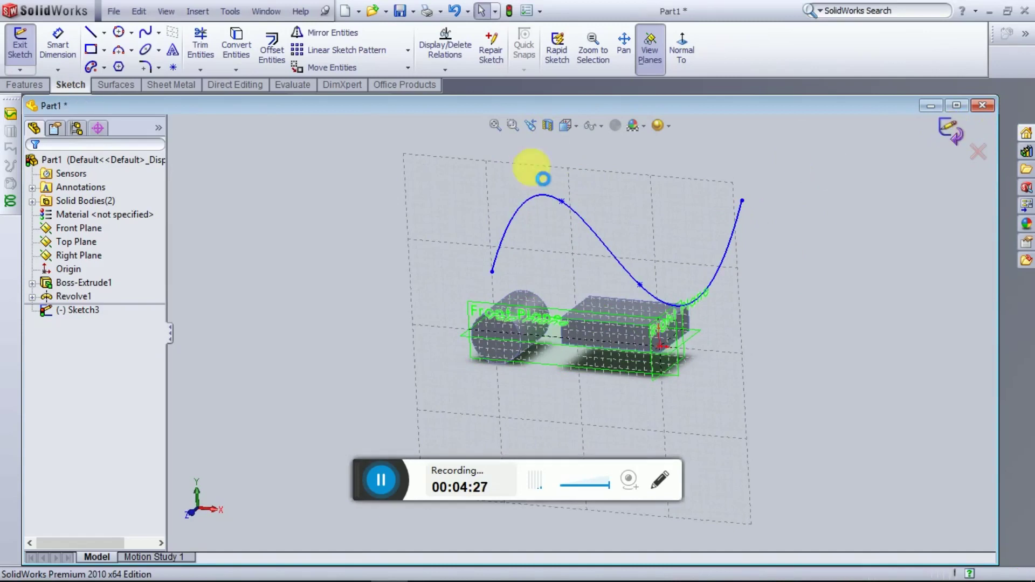
Step: Create Plane1 through Point4 of Sketch3, perpendicular to Spline1
click(28, 85)
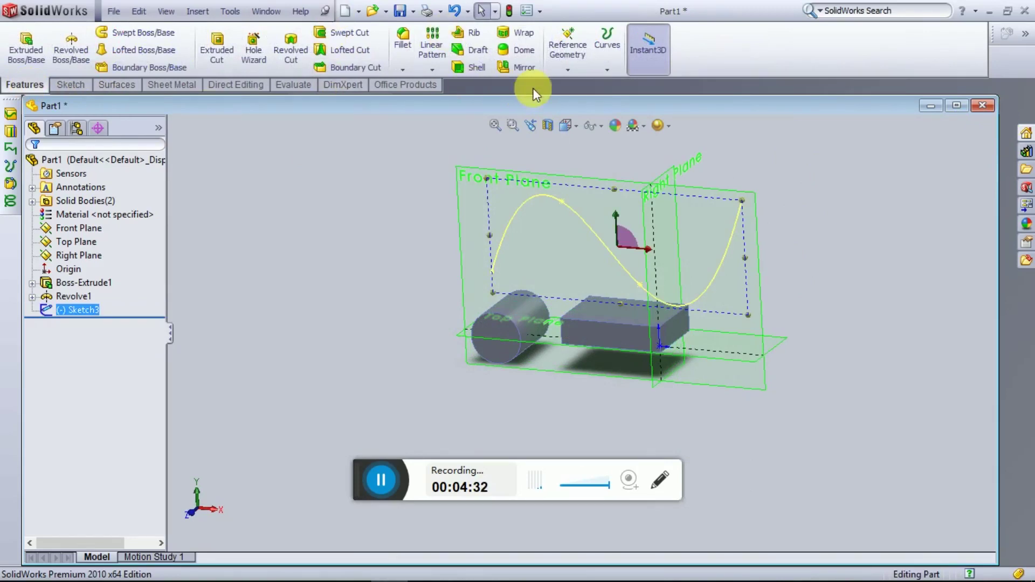
click(570, 69)
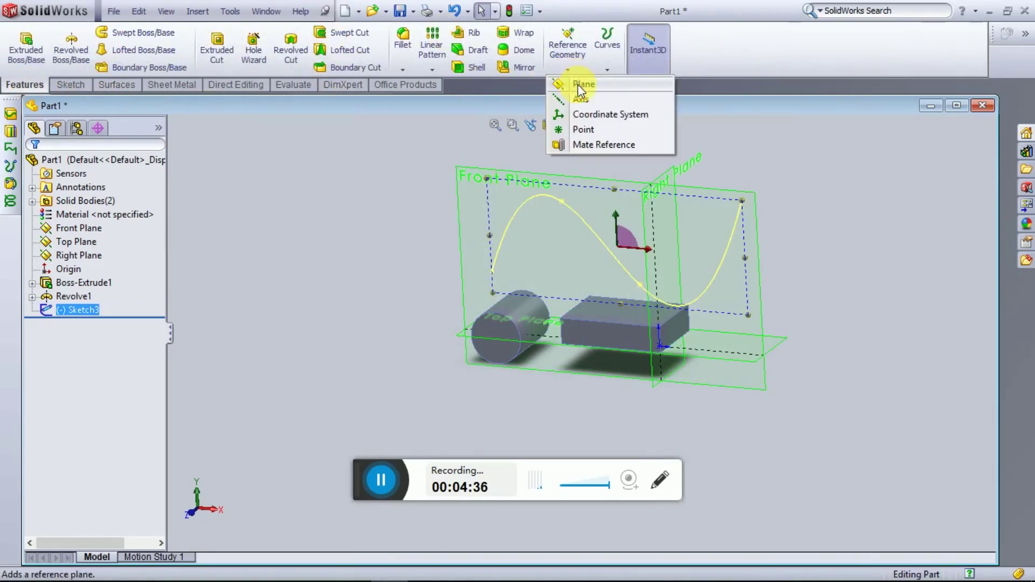
click(578, 84)
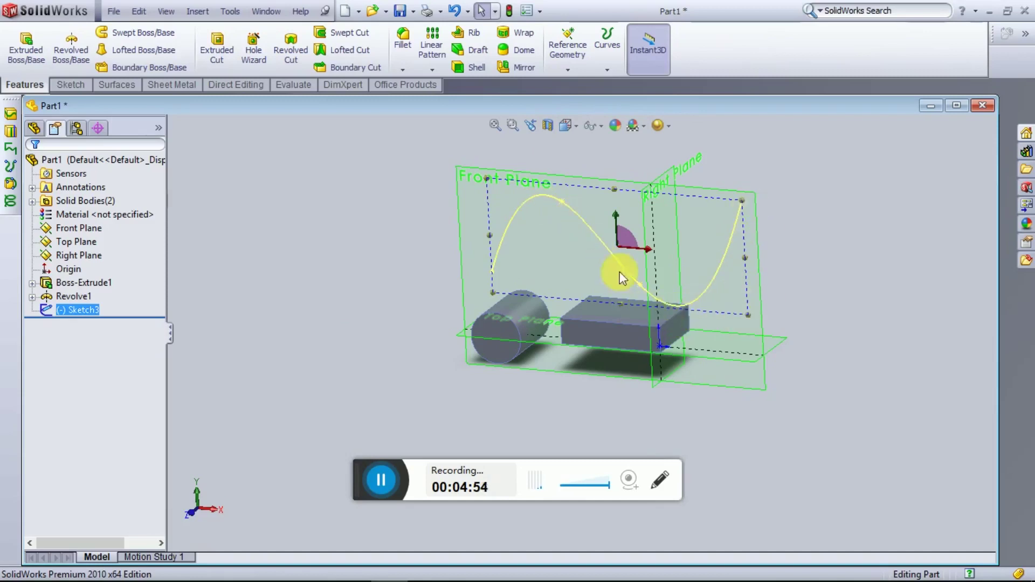
key(p)
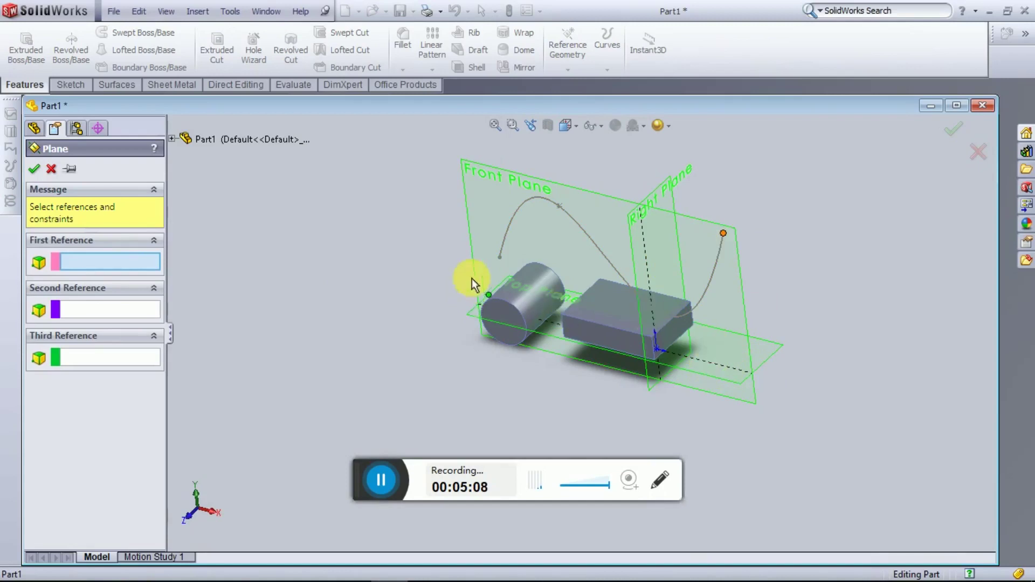
click(724, 233)
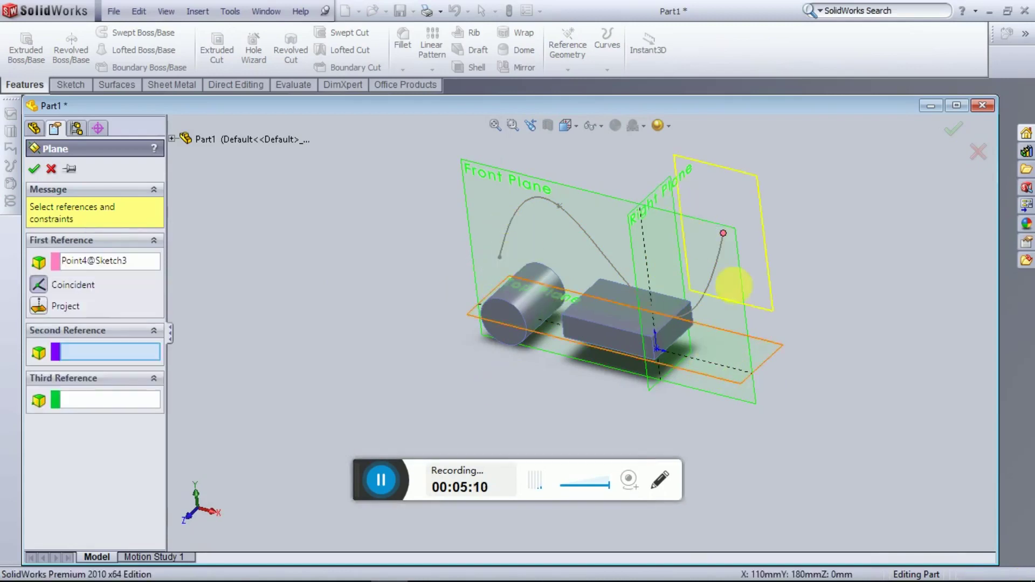
mouse_move(721, 323)
middle_down()
mouse_move(755, 211)
mouse_move(608, 278)
middle_up()
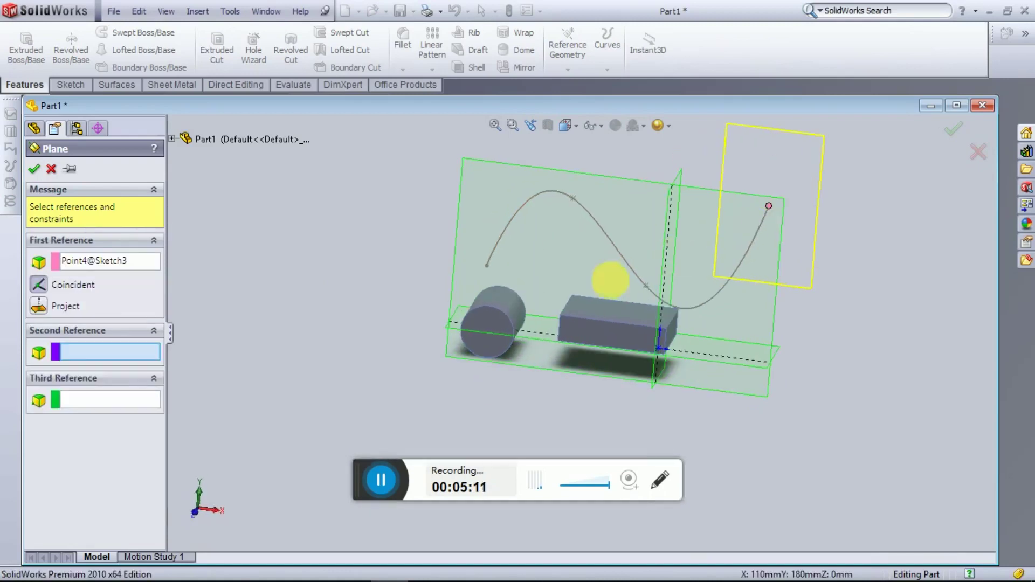
click(610, 240)
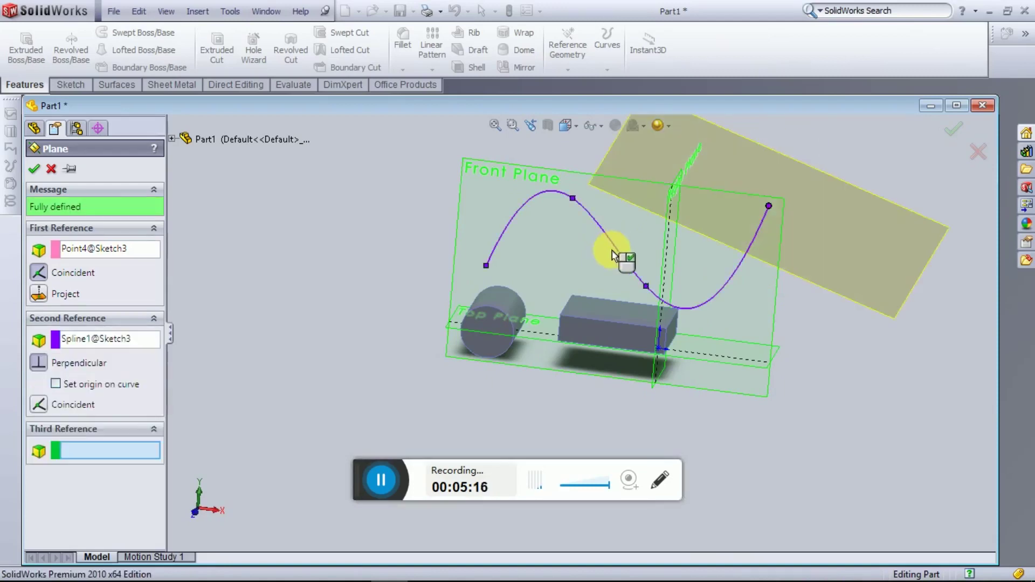
mouse_move(749, 309)
middle_down()
mouse_move(693, 300)
mouse_move(586, 369)
mouse_move(629, 331)
middle_up()
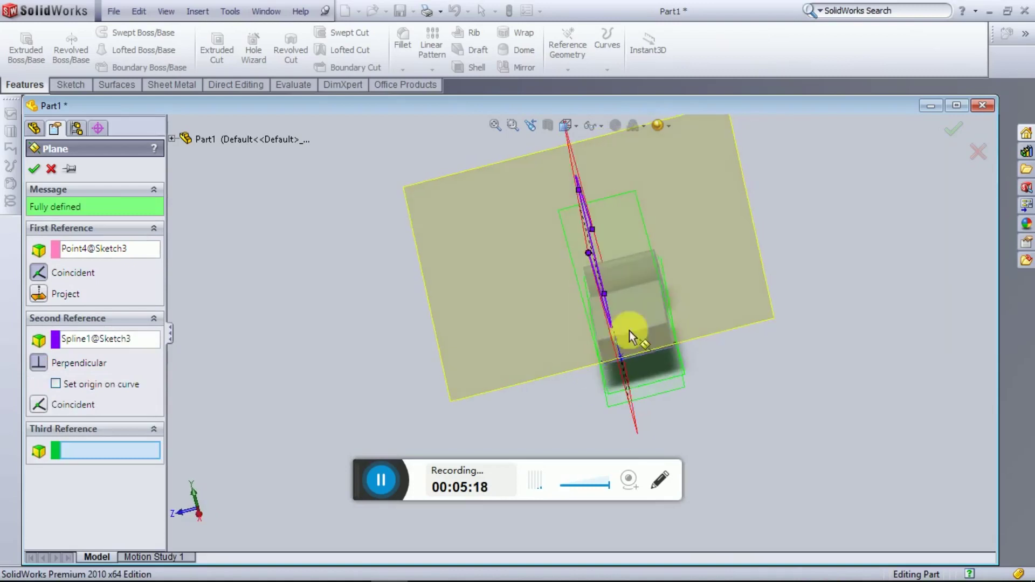
mouse_move(664, 262)
middle_down()
mouse_move(756, 300)
mouse_move(725, 274)
middle_up()
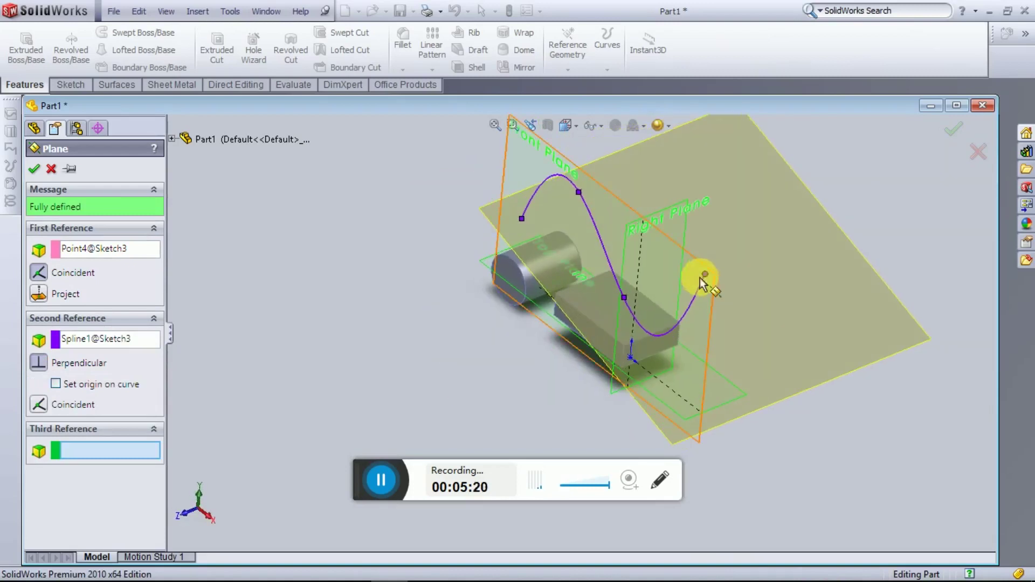
middle_drag(860, 325, 672, 293)
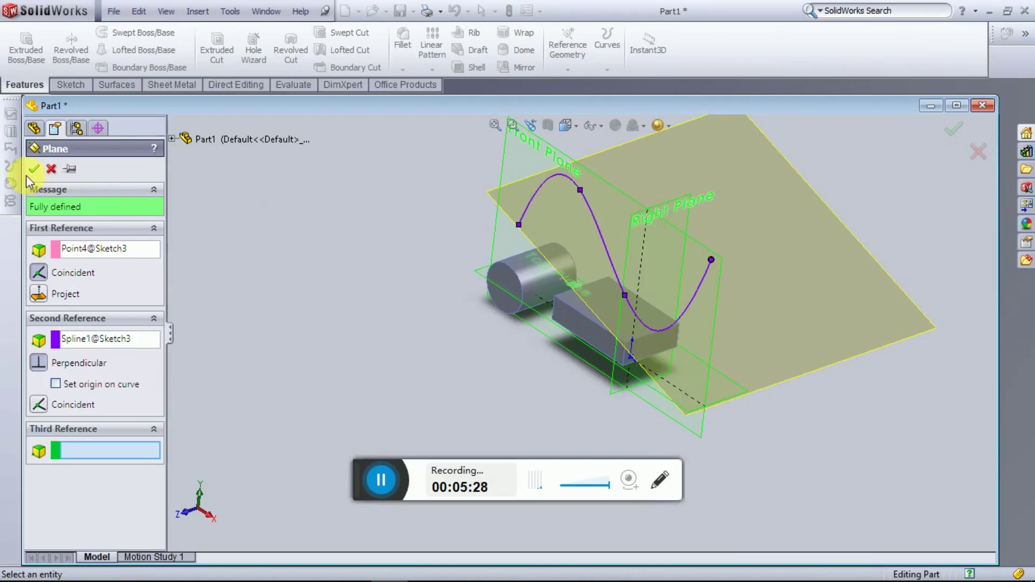
click(29, 171)
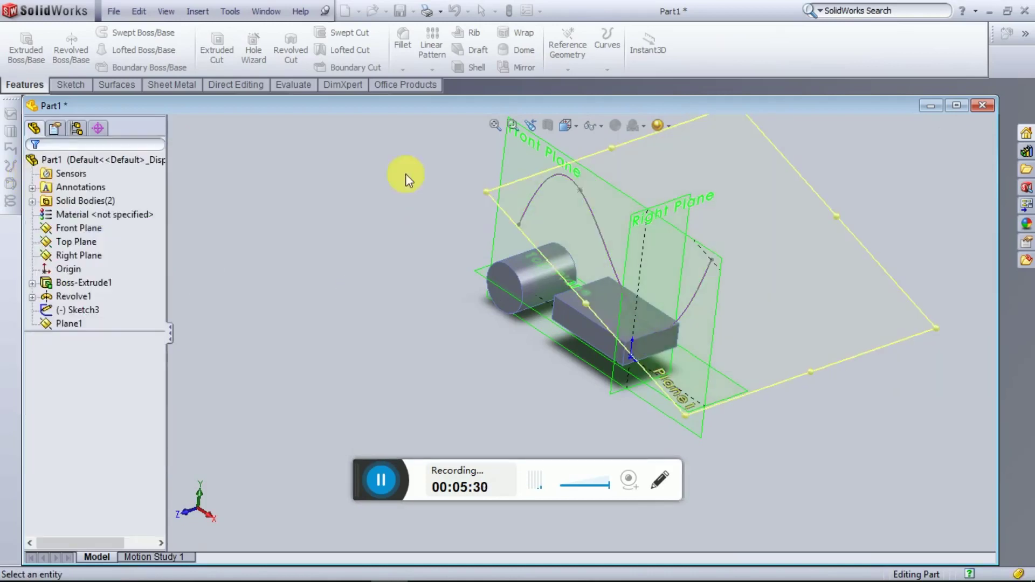
Step: Draw a 15 mm diameter circle on Plane1 centred at the spline's end, as Sketch4
mouse_move(763, 277)
middle_down()
mouse_move(721, 380)
mouse_move(674, 345)
middle_up()
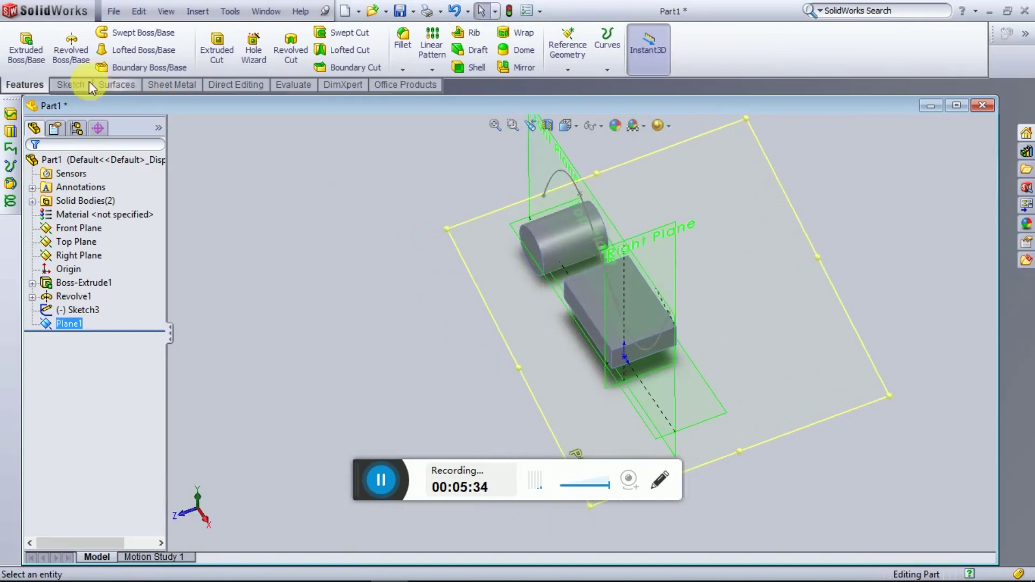
click(72, 86)
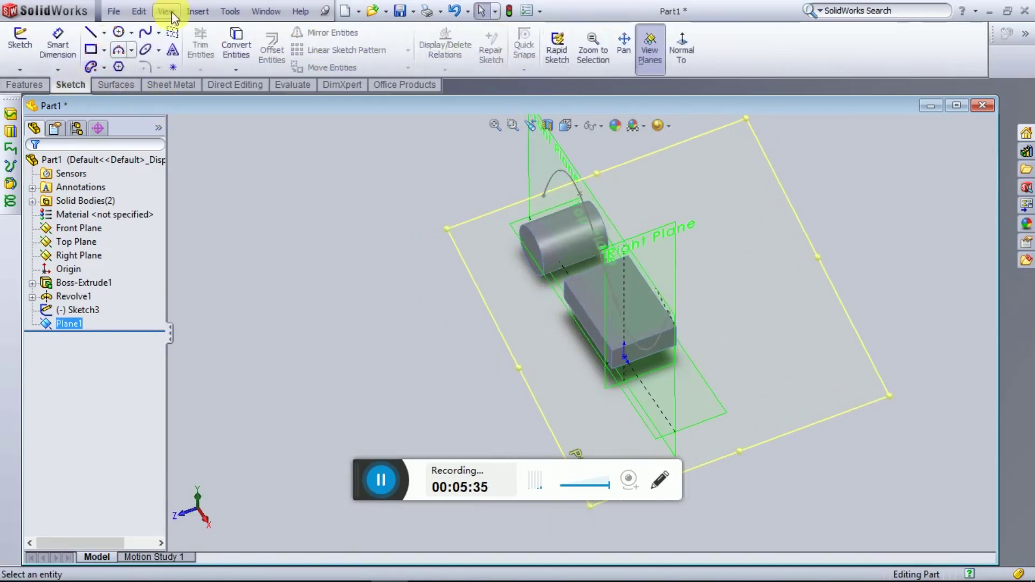
click(132, 32)
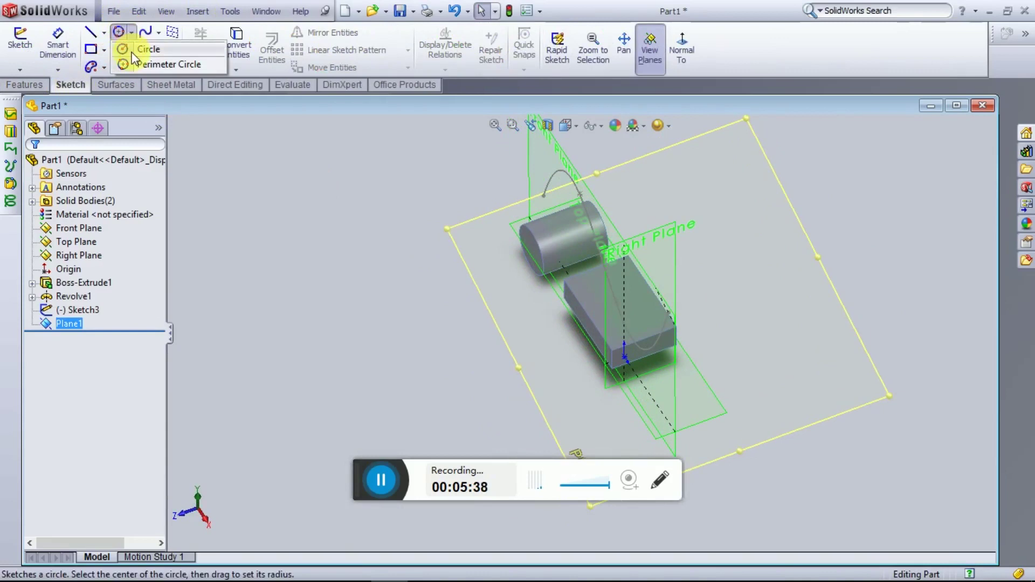
click(133, 53)
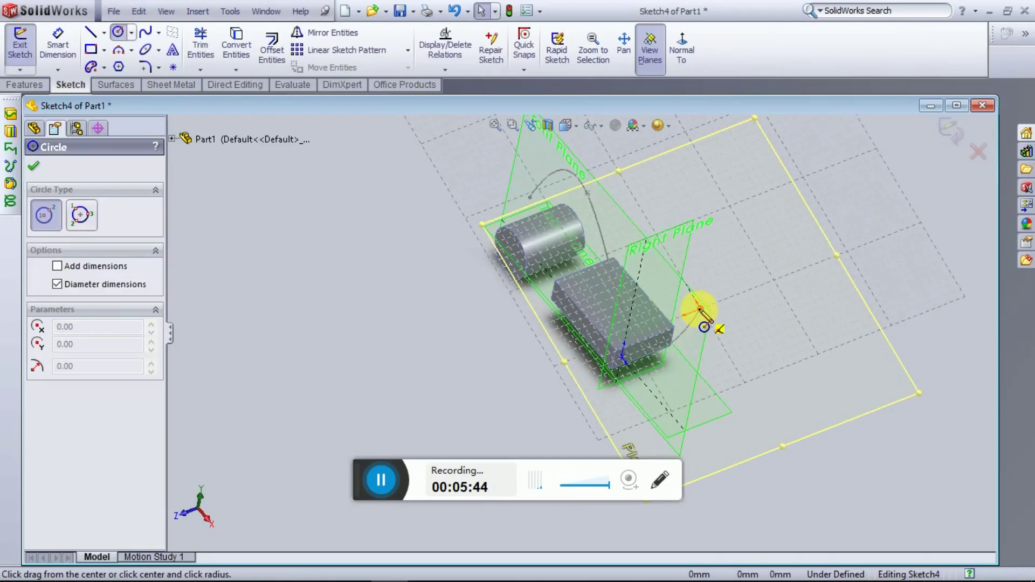
click(700, 308)
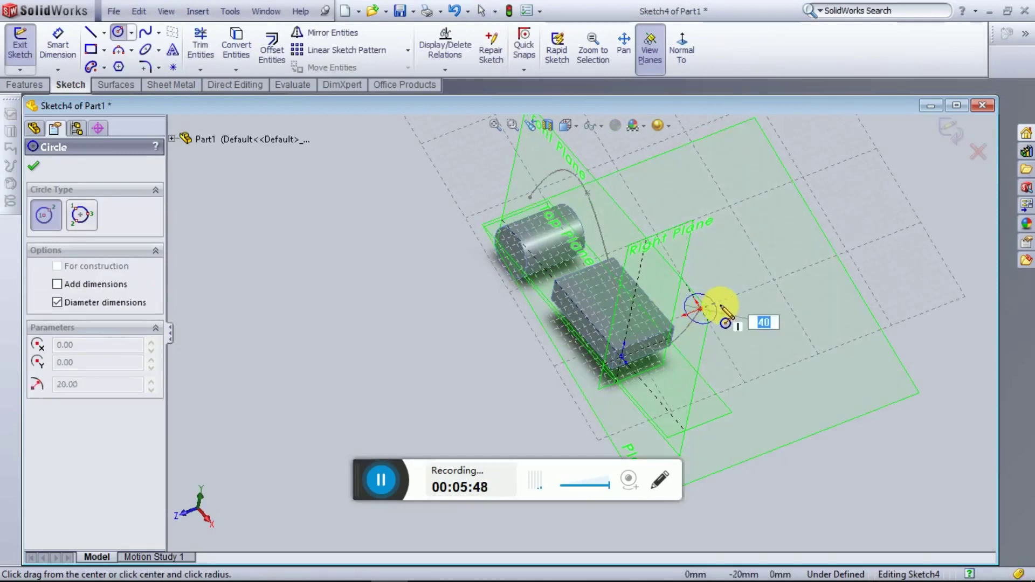
text(15)
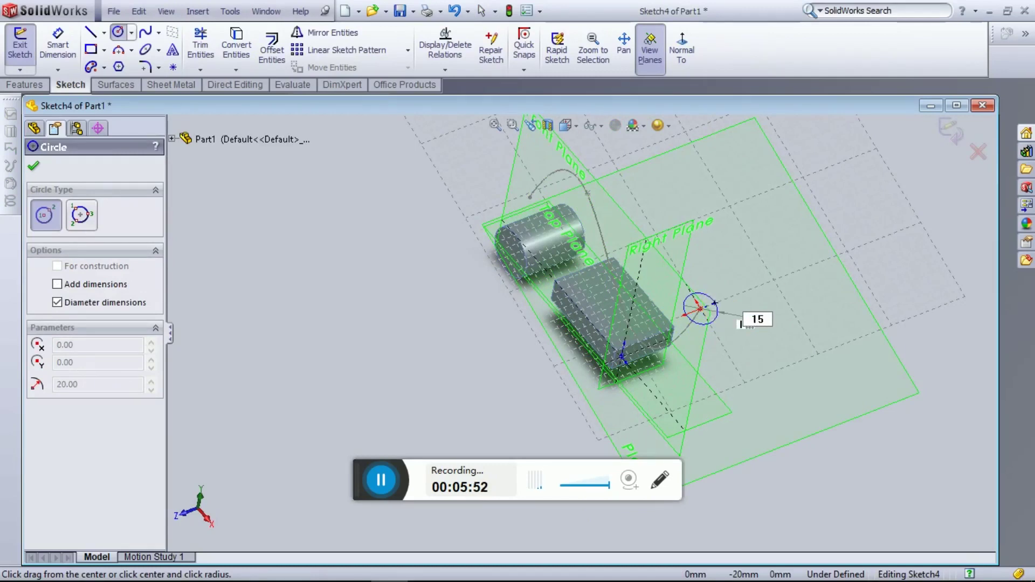
key(Return)
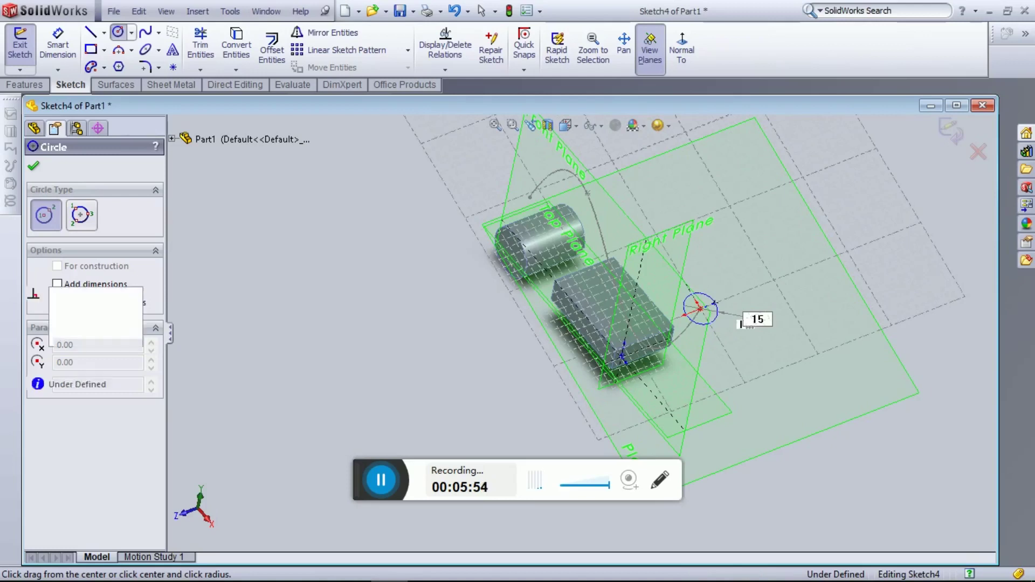
click(954, 132)
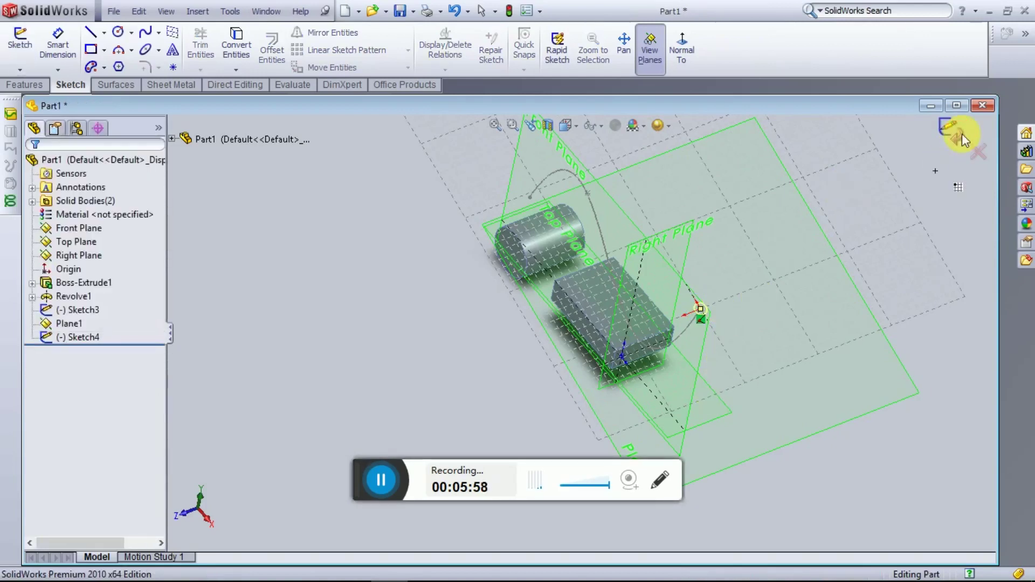
Step: Sweep the Sketch4 circle along the Sketch3 spline to create Sweep1
click(21, 85)
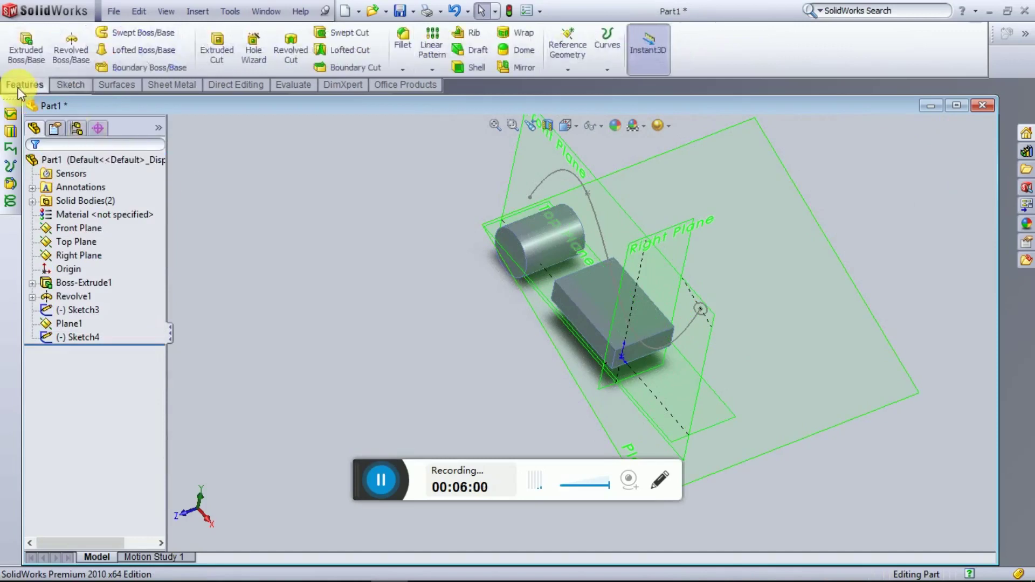
click(148, 35)
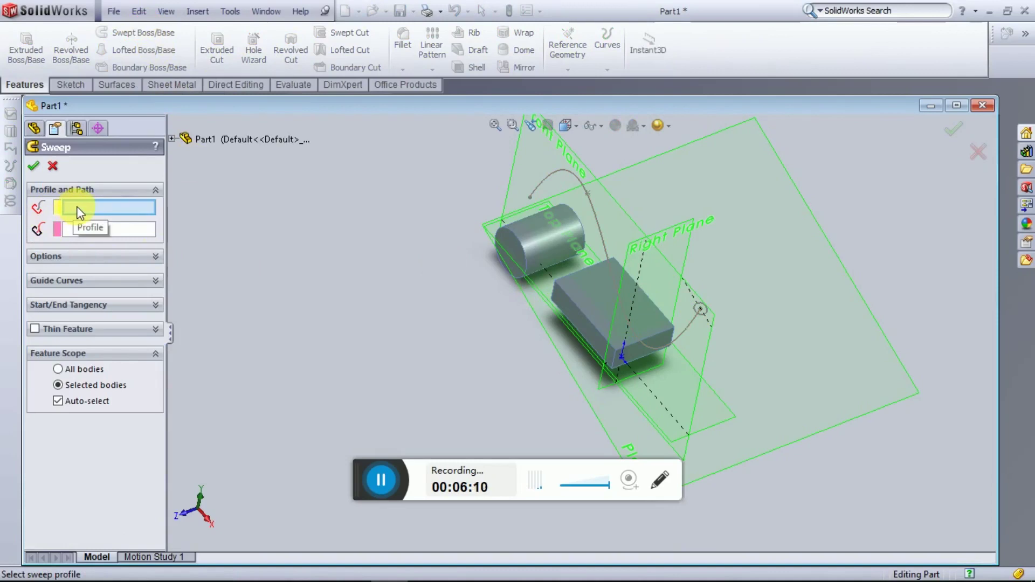
click(705, 316)
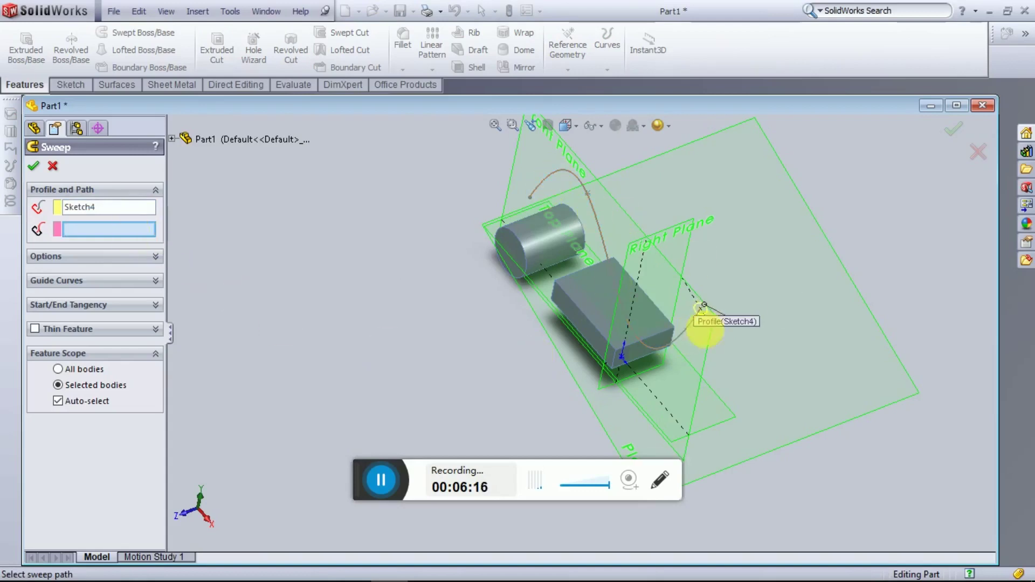
click(690, 342)
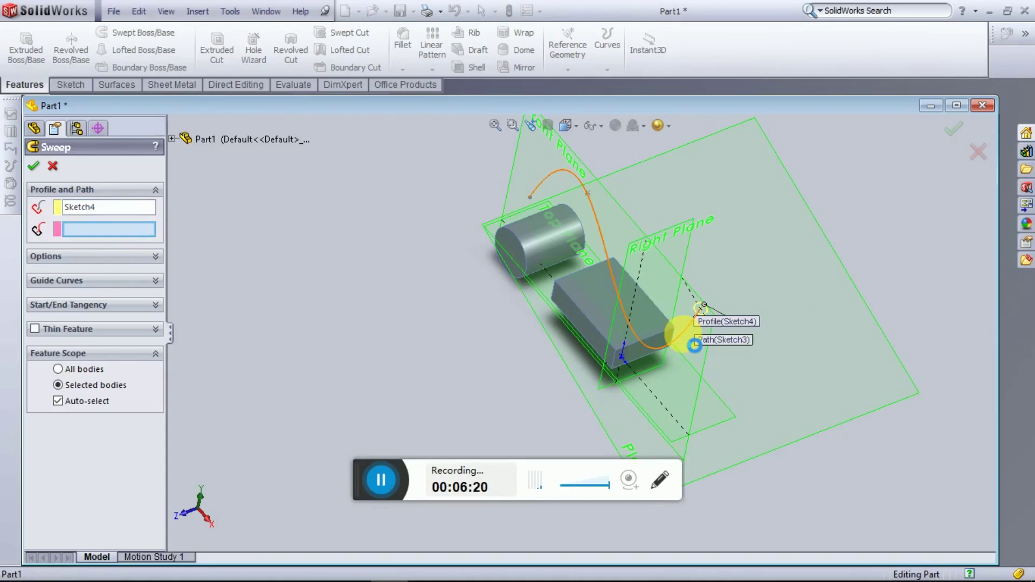
click(695, 346)
mouse_move(777, 374)
middle_down()
mouse_move(831, 325)
mouse_move(743, 325)
mouse_move(612, 393)
mouse_move(619, 453)
mouse_move(739, 462)
mouse_move(756, 428)
mouse_move(737, 377)
mouse_move(606, 270)
mouse_move(506, 294)
mouse_move(677, 237)
mouse_move(803, 275)
mouse_move(809, 354)
mouse_move(735, 384)
mouse_move(693, 384)
middle_up()
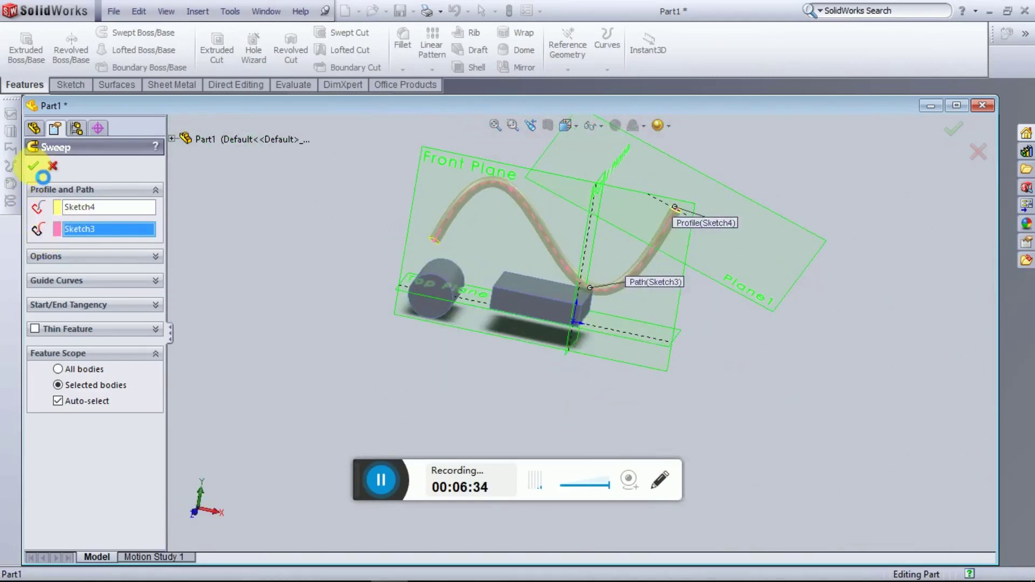
click(33, 166)
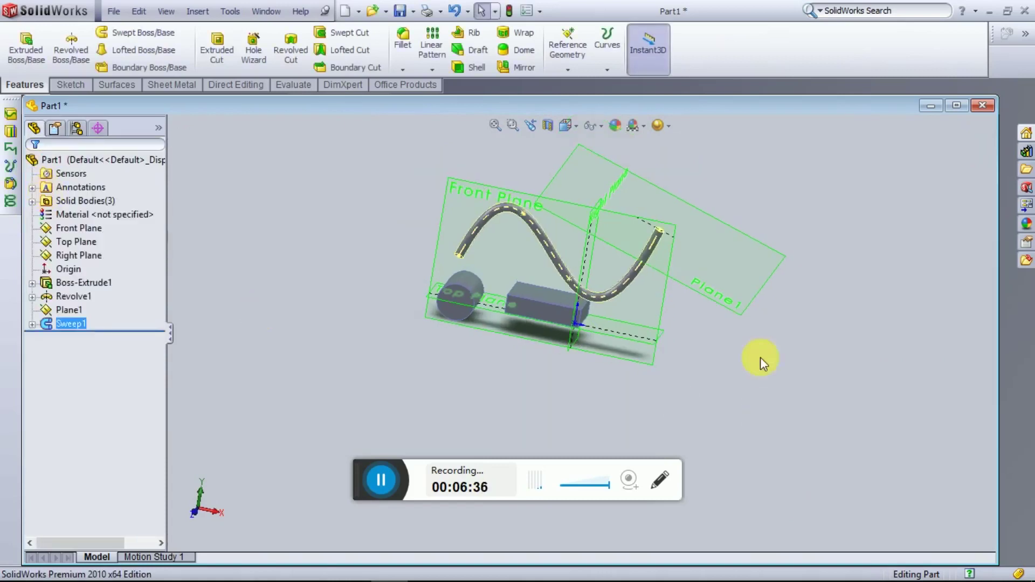
Step: Zoom in on the swept tube and select the Top Plane and Front Plane
scroll(555, 316, up, 3)
middle_drag(268, 250, 308, 225)
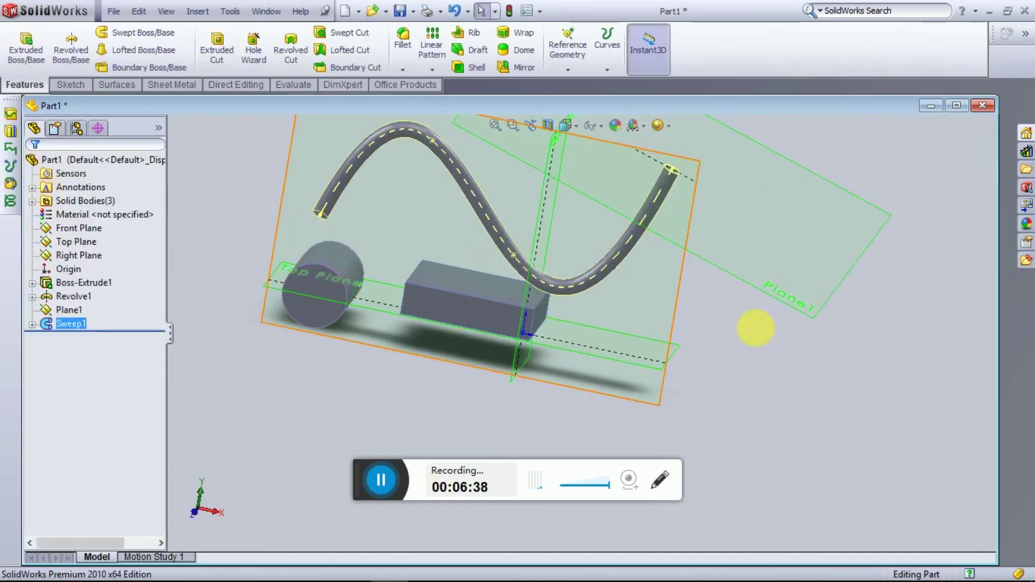
click(438, 323)
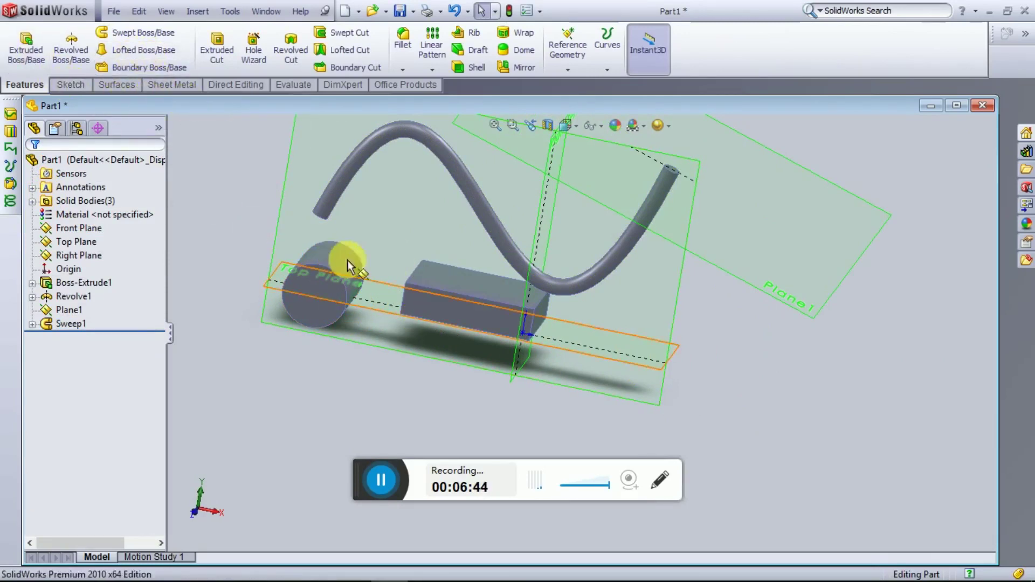
middle_drag(348, 260, 378, 240)
click(374, 247)
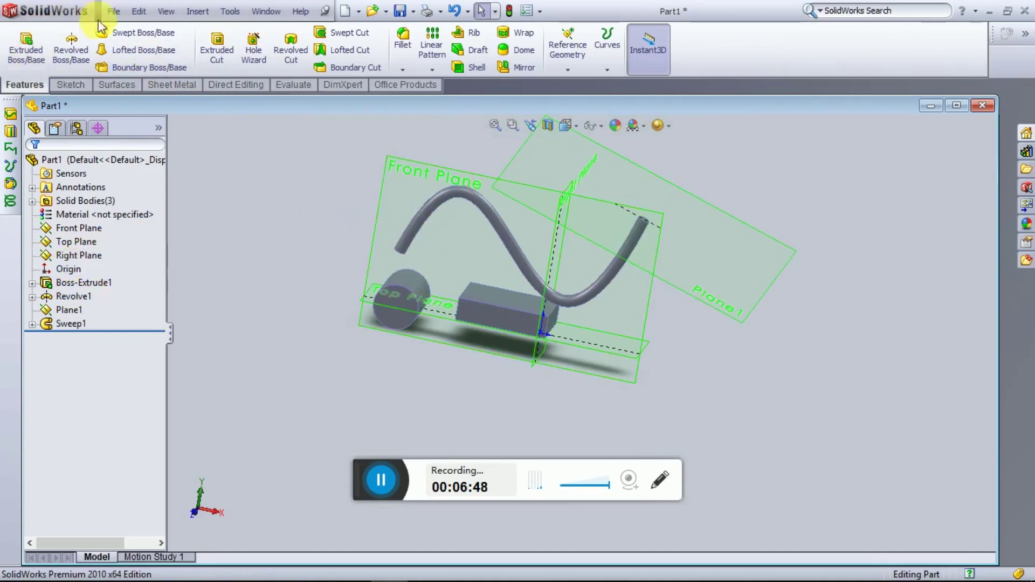
Step: Create a new part document, Part2
click(114, 11)
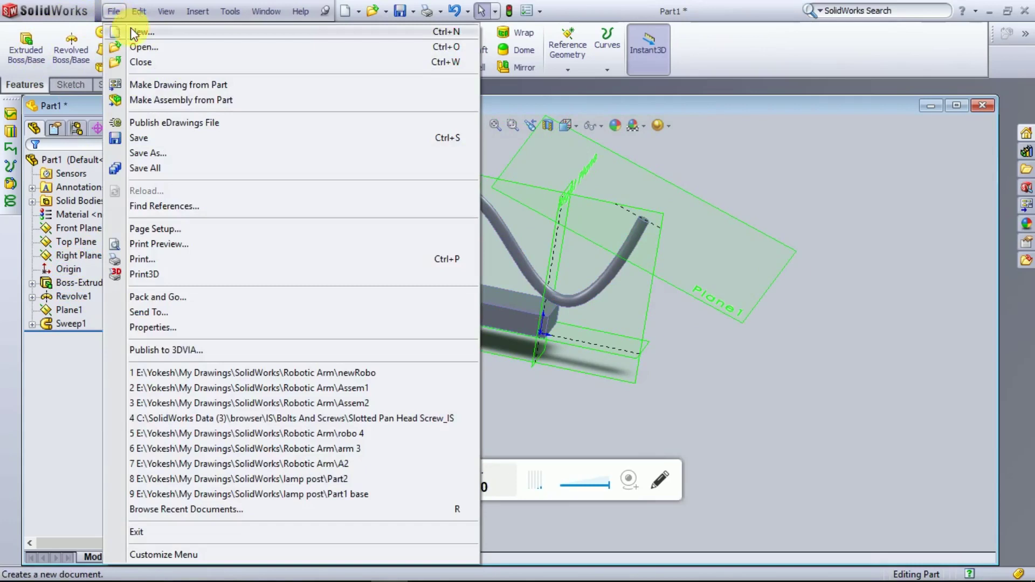
click(131, 28)
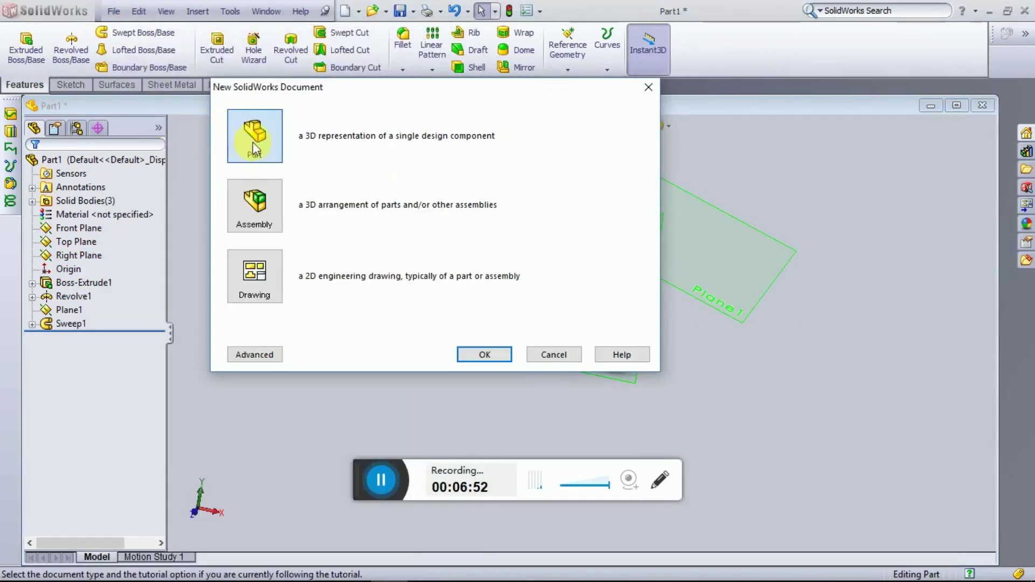
click(253, 141)
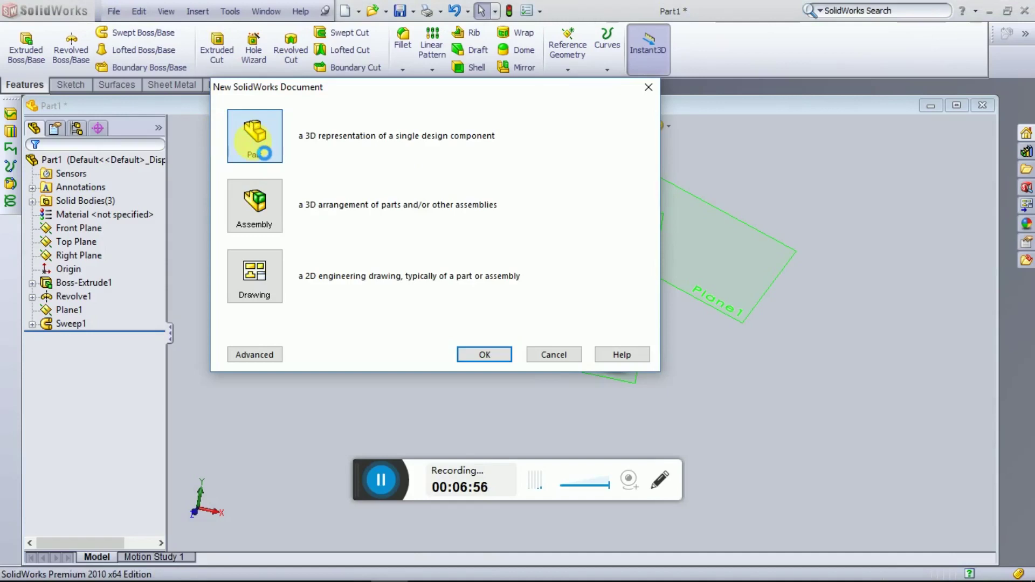
double_click(253, 142)
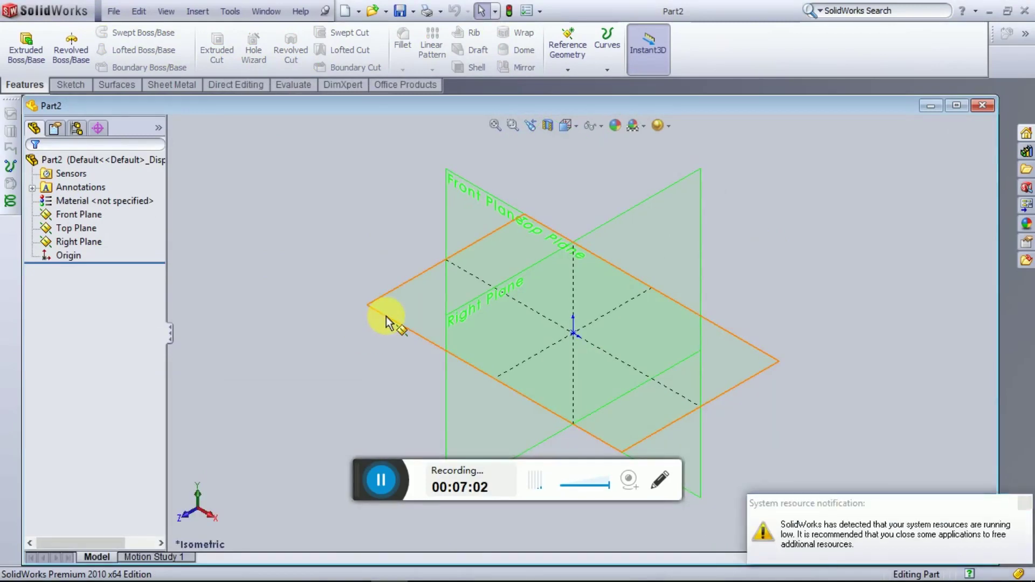
Step: Orient the view Normal To the Top Plane of Part2
click(386, 318)
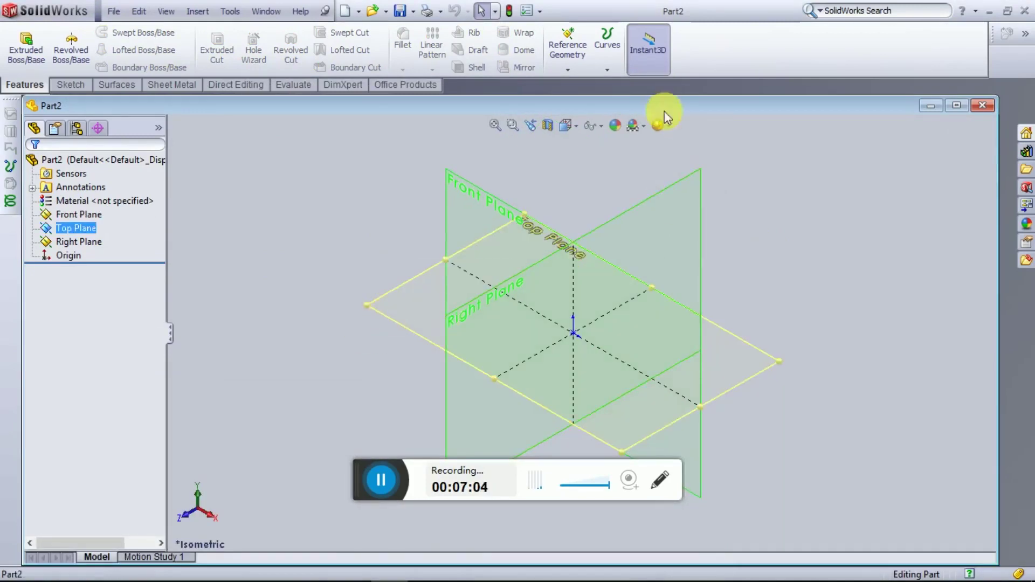
right_click(388, 322)
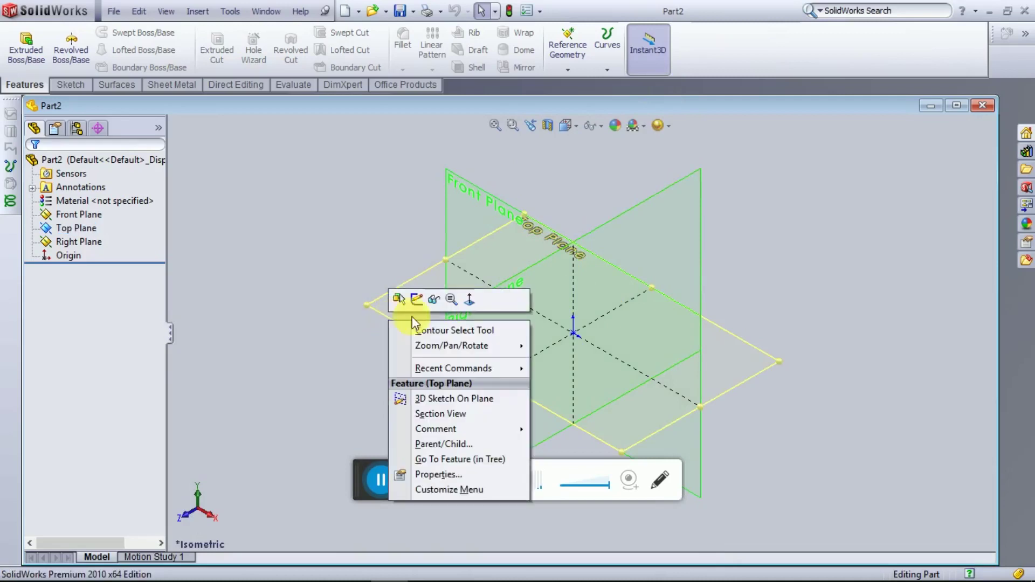
click(471, 300)
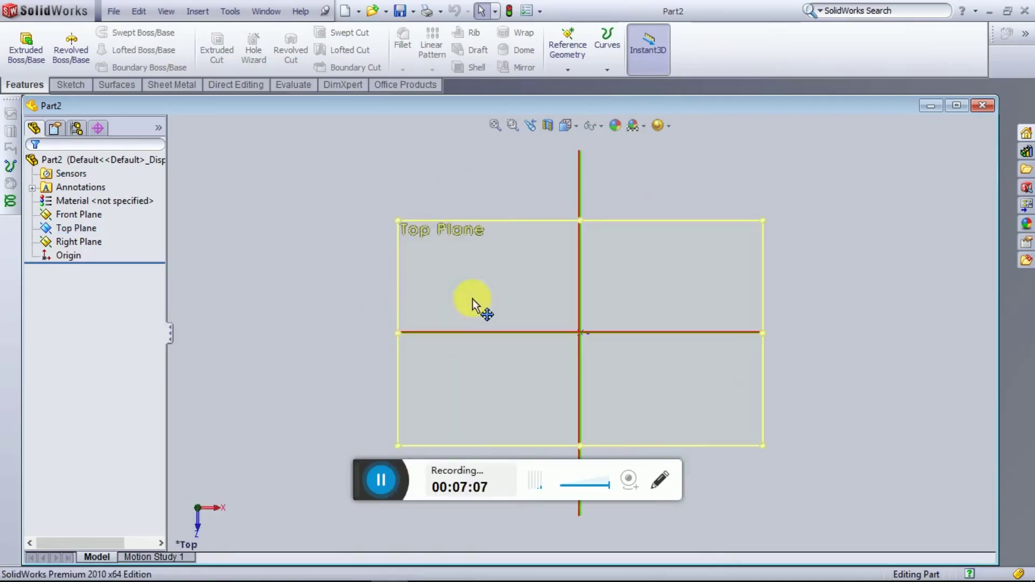
click(75, 89)
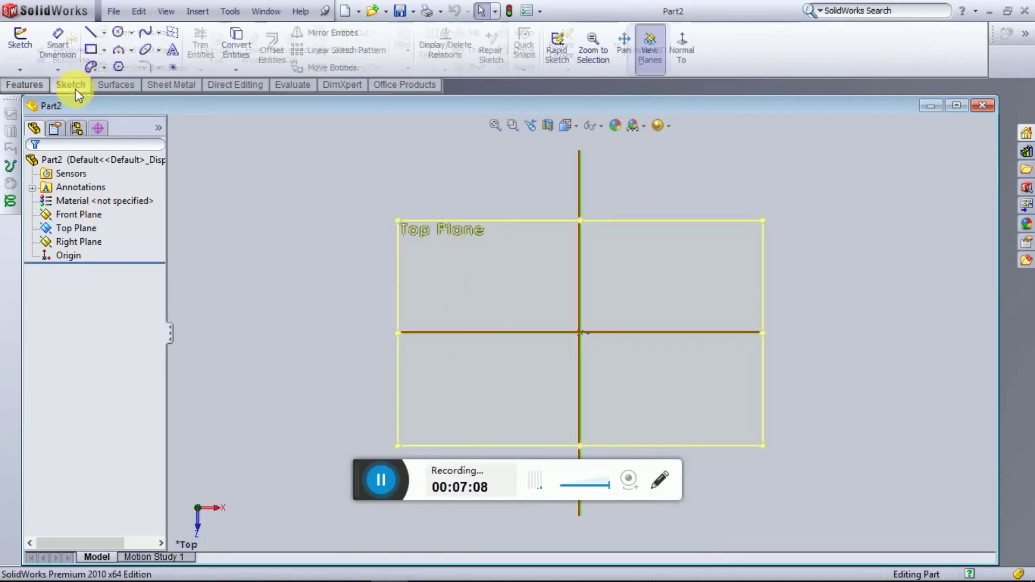
Step: Draw a 60 × 60 centre rectangle on the origin in Sketch1 on the Top Plane
click(104, 52)
click(113, 81)
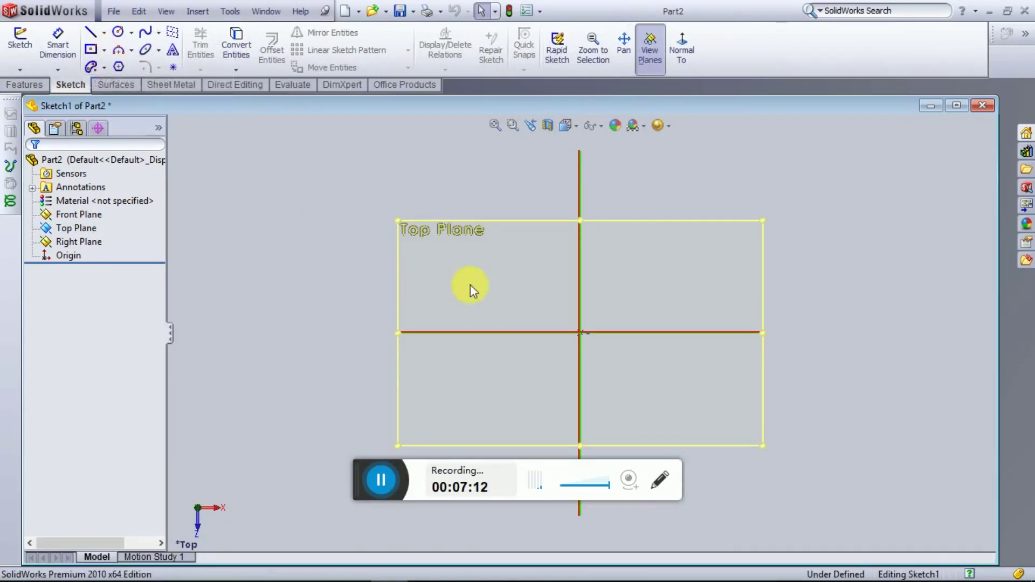
click(579, 332)
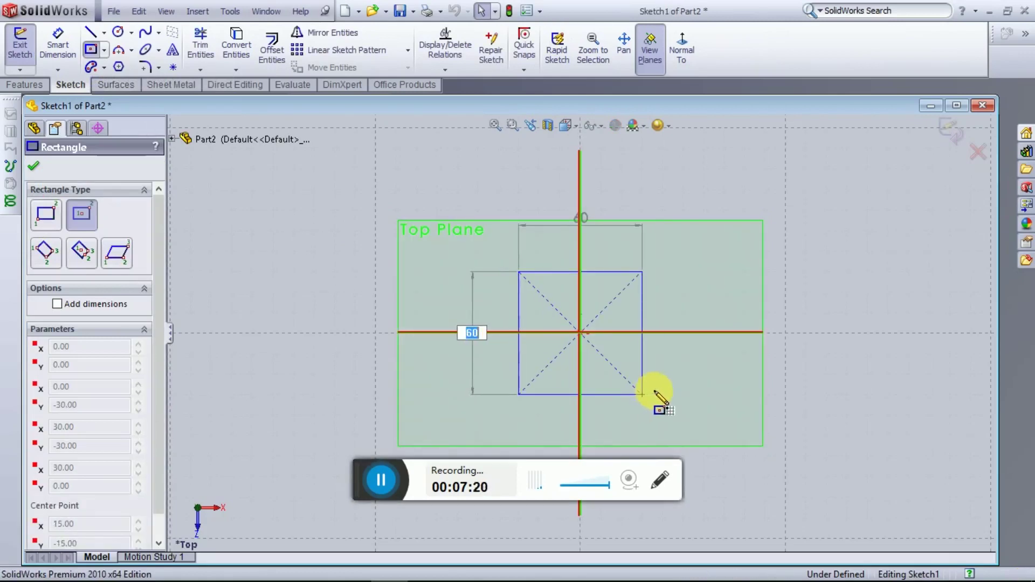
click(655, 391)
mouse_move(671, 363)
middle_down()
mouse_move(662, 255)
mouse_move(647, 247)
mouse_move(353, 238)
middle_up()
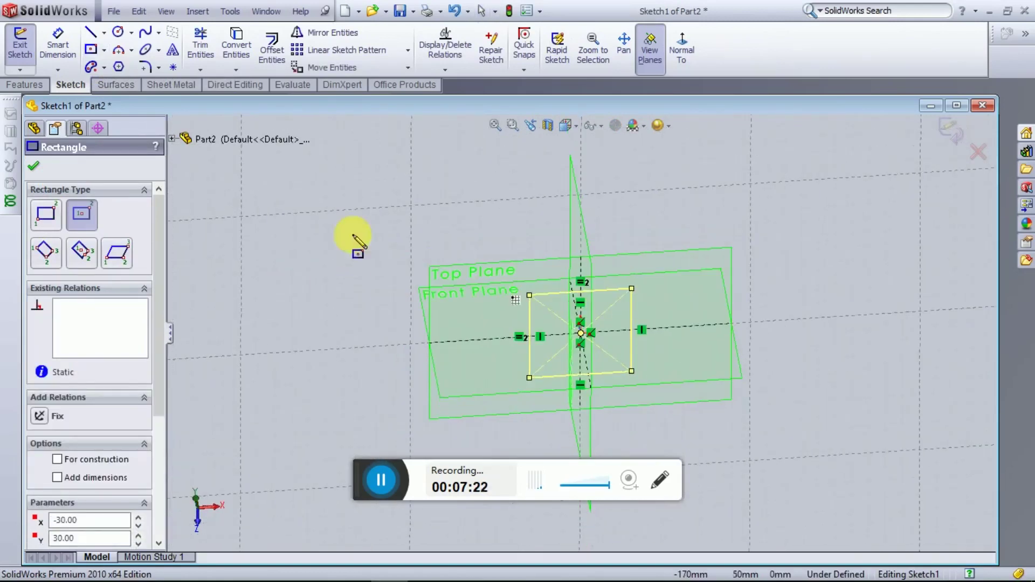
click(36, 169)
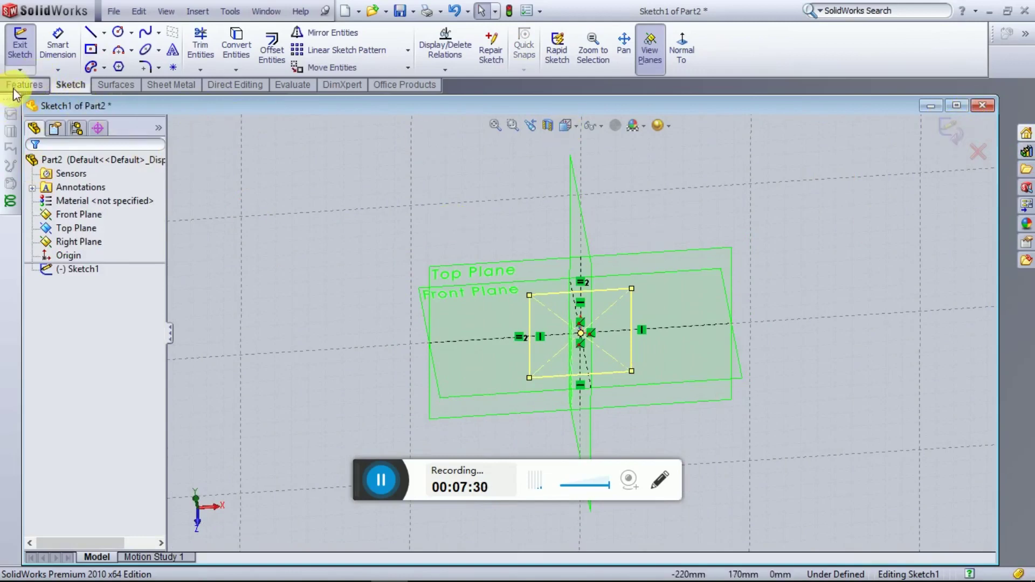
click(24, 85)
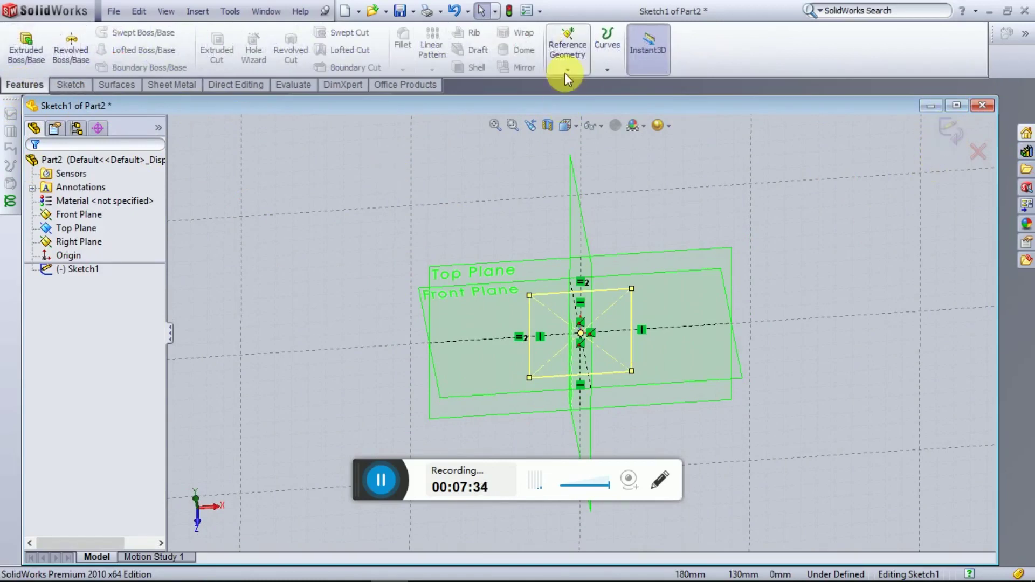
Step: Exit Sketch1 and create Plane1, offset 80 mm from the Top Plane
click(949, 126)
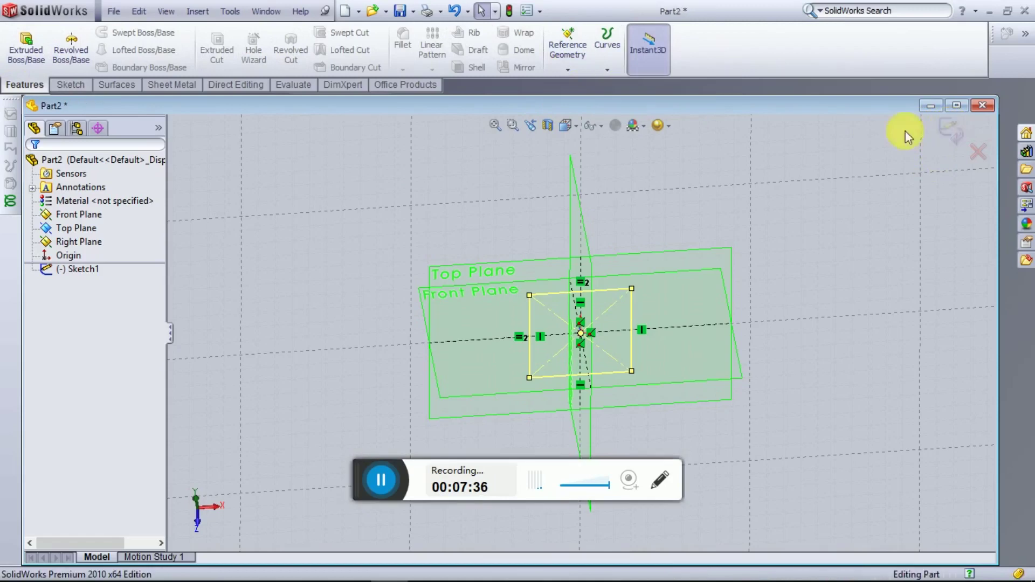
click(568, 67)
click(582, 84)
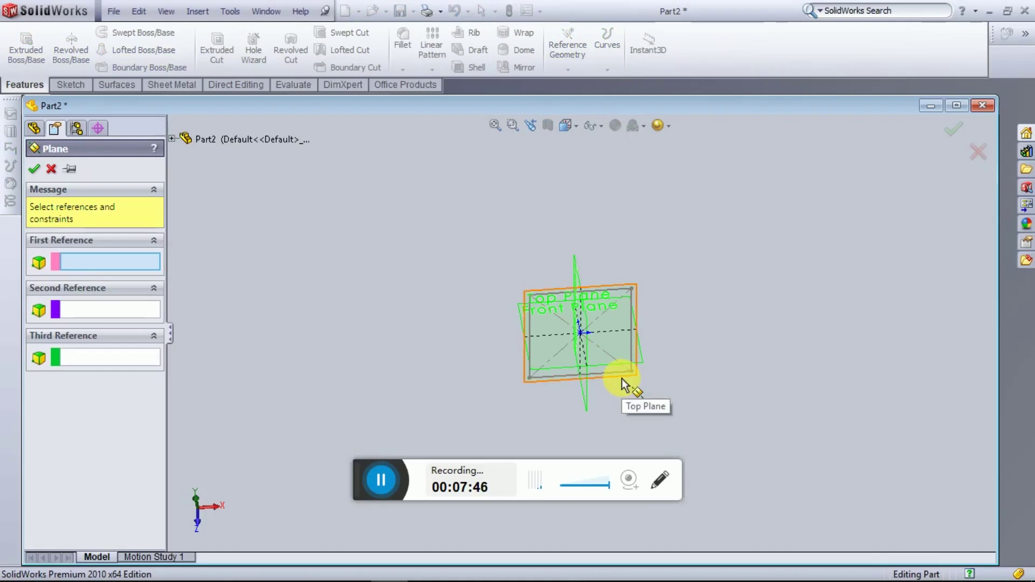
click(623, 379)
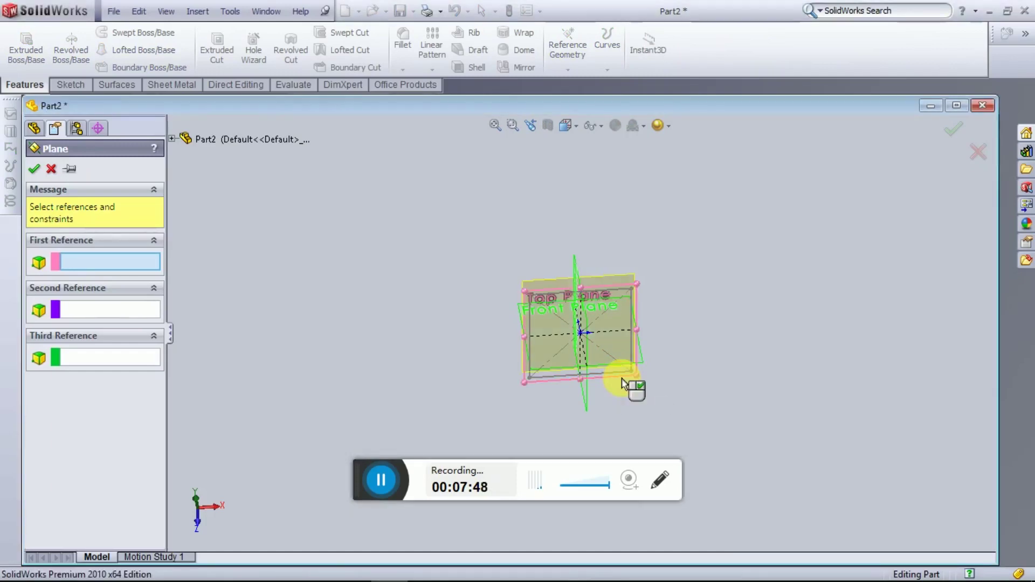
middle_drag(643, 399, 657, 181)
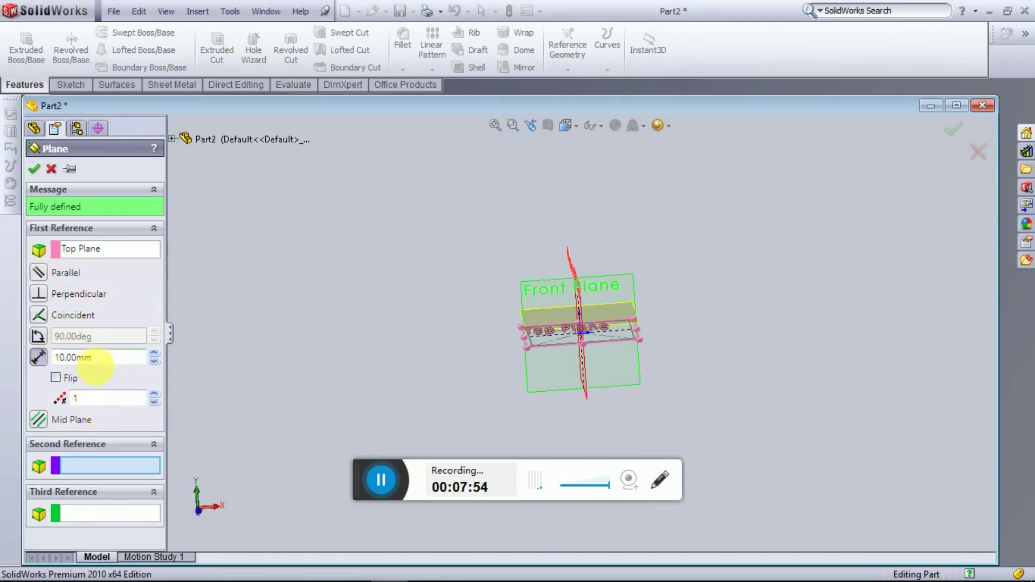
click(153, 353)
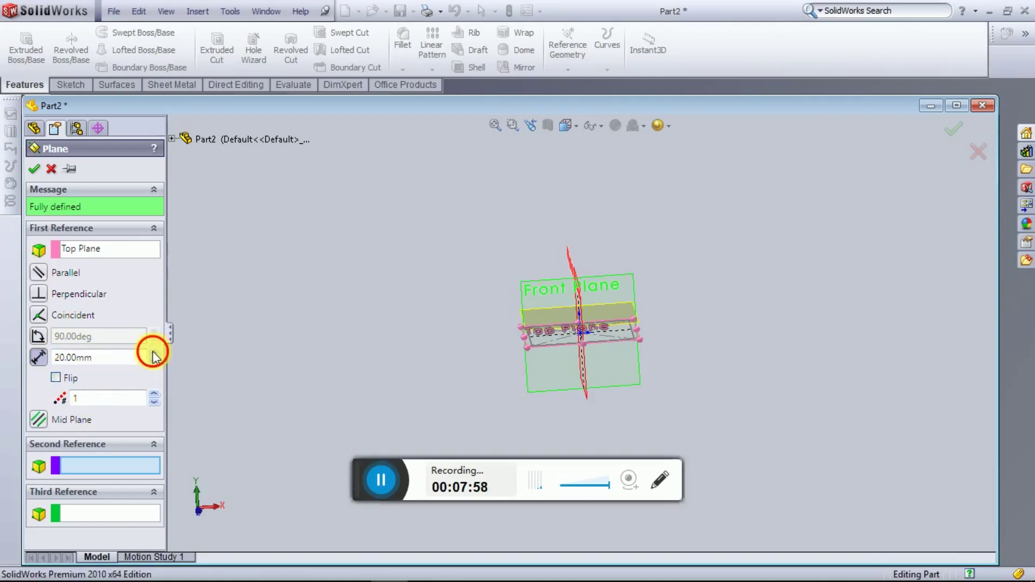
click(153, 353)
click(154, 353)
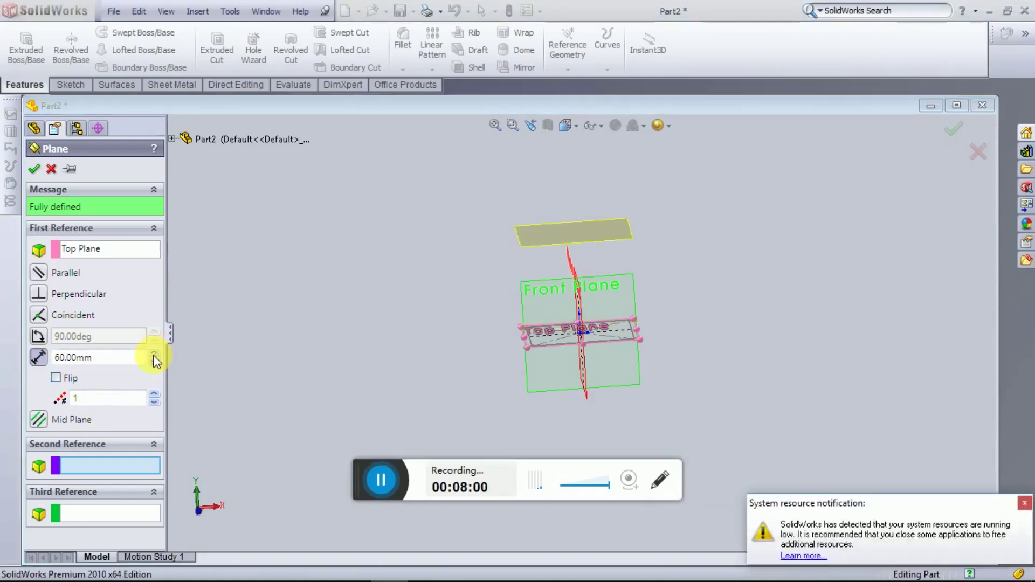
mouse_move(700, 319)
middle_down()
mouse_move(725, 219)
mouse_move(709, 275)
middle_up()
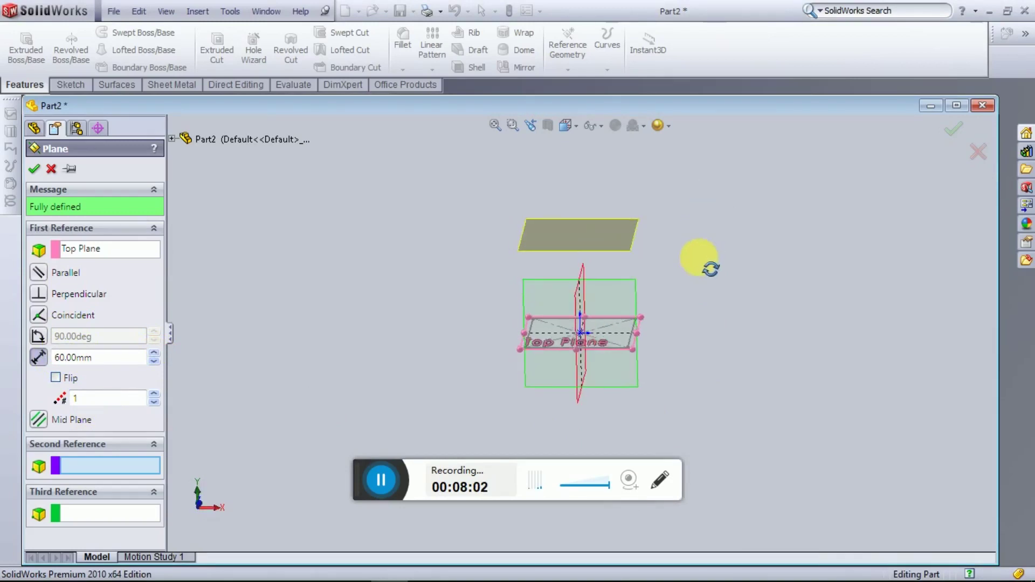
click(153, 353)
click(154, 353)
key(ctrl+1)
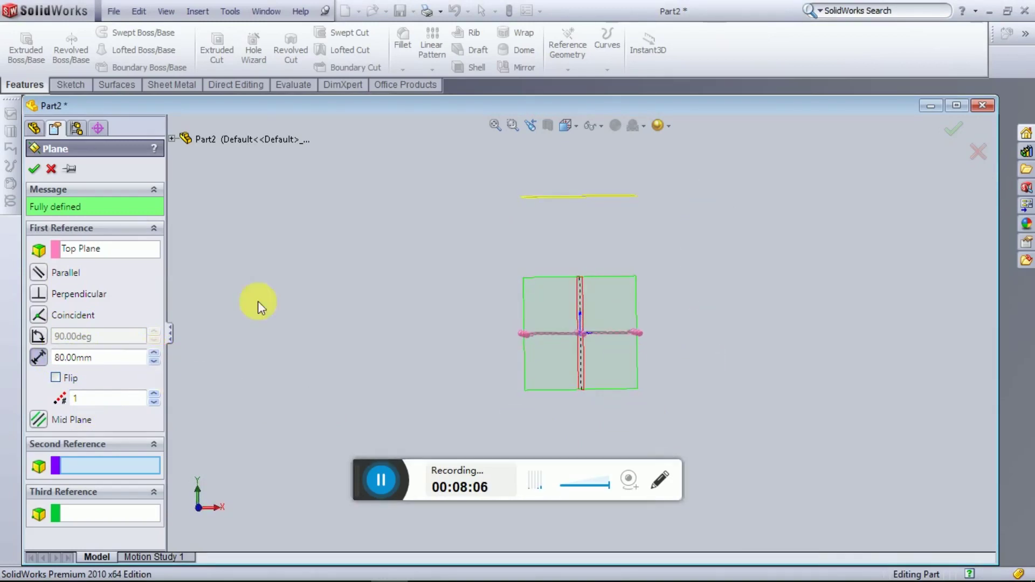
click(34, 169)
mouse_move(682, 452)
middle_down()
mouse_move(677, 363)
mouse_move(619, 282)
middle_up()
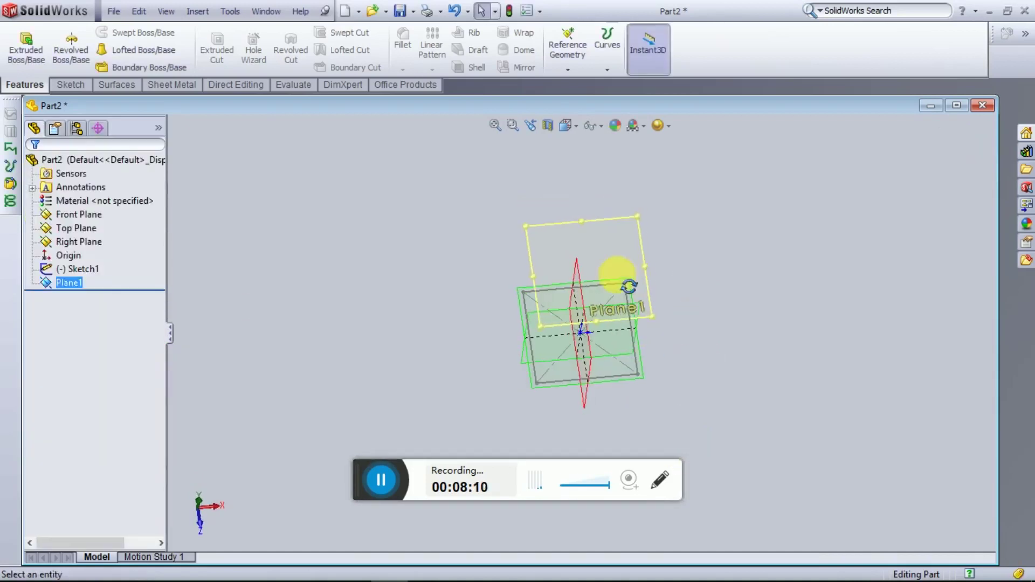
Step: Sketch a circle of radius 28.28 centred on the origin on Plane1, then close Sketch2
right_click(605, 254)
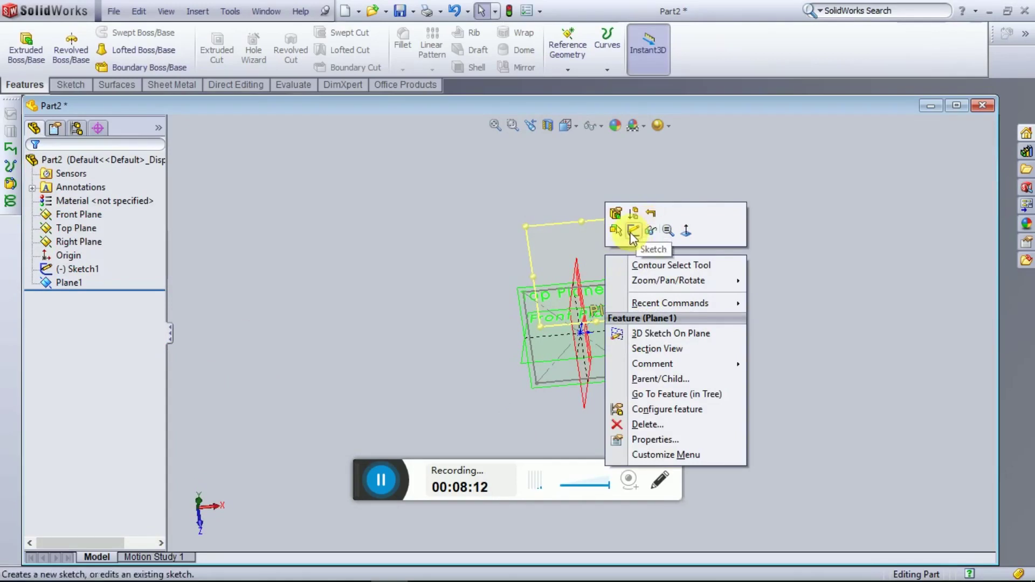
click(634, 231)
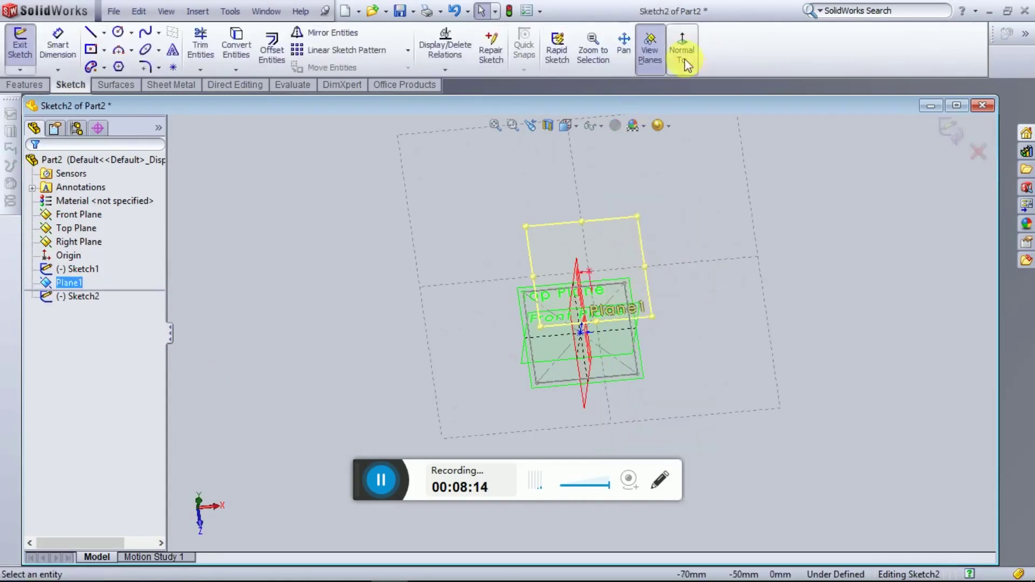
click(682, 51)
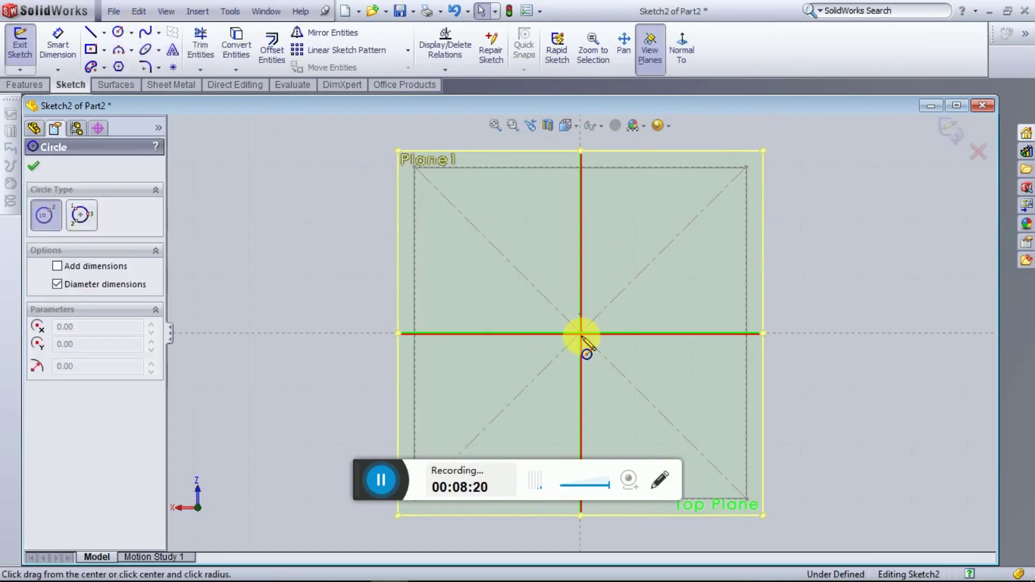
click(582, 334)
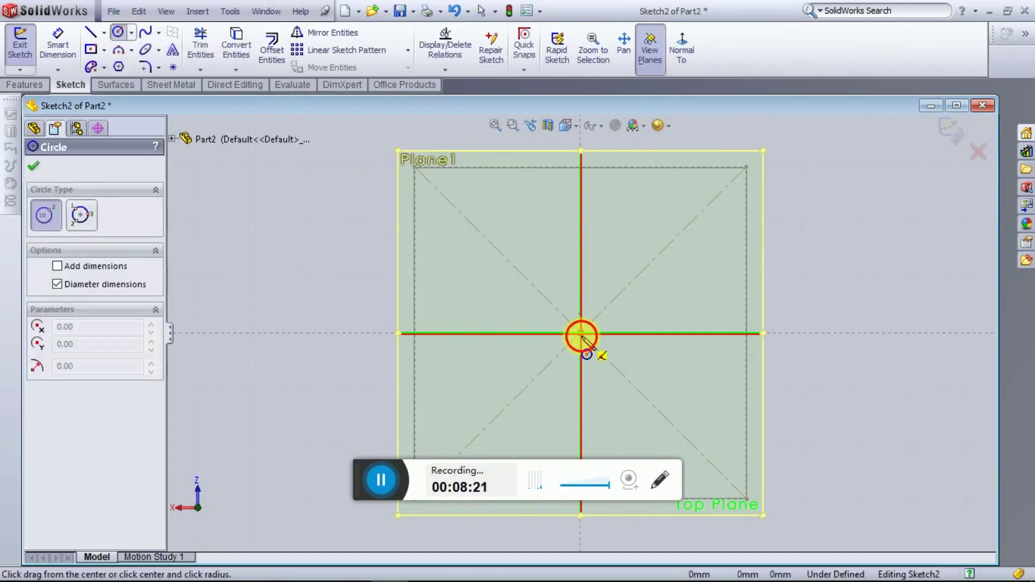
click(669, 430)
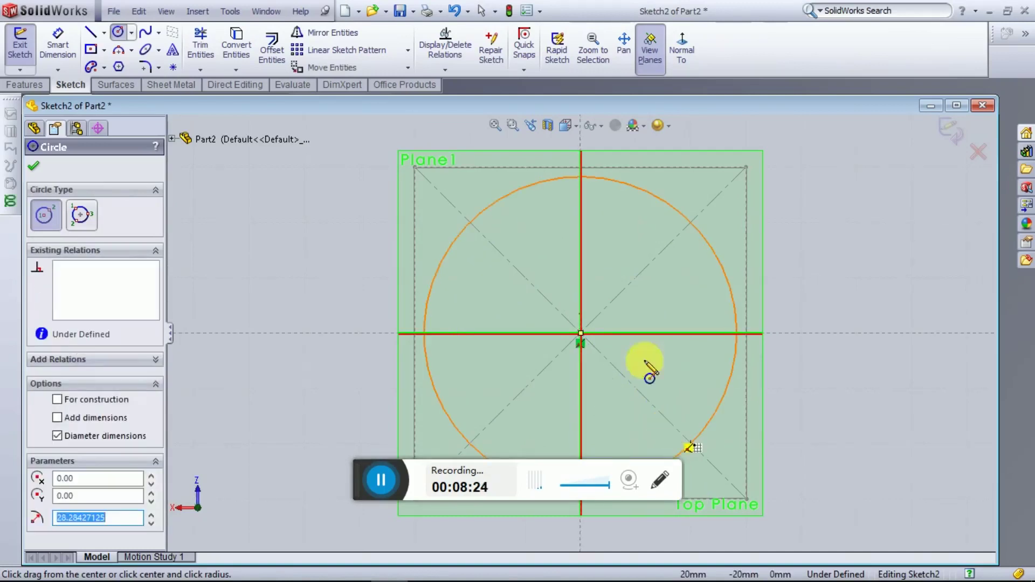
click(34, 169)
mouse_move(621, 292)
middle_down()
mouse_move(633, 166)
mouse_move(793, 273)
mouse_move(809, 296)
mouse_move(617, 213)
middle_up()
click(24, 85)
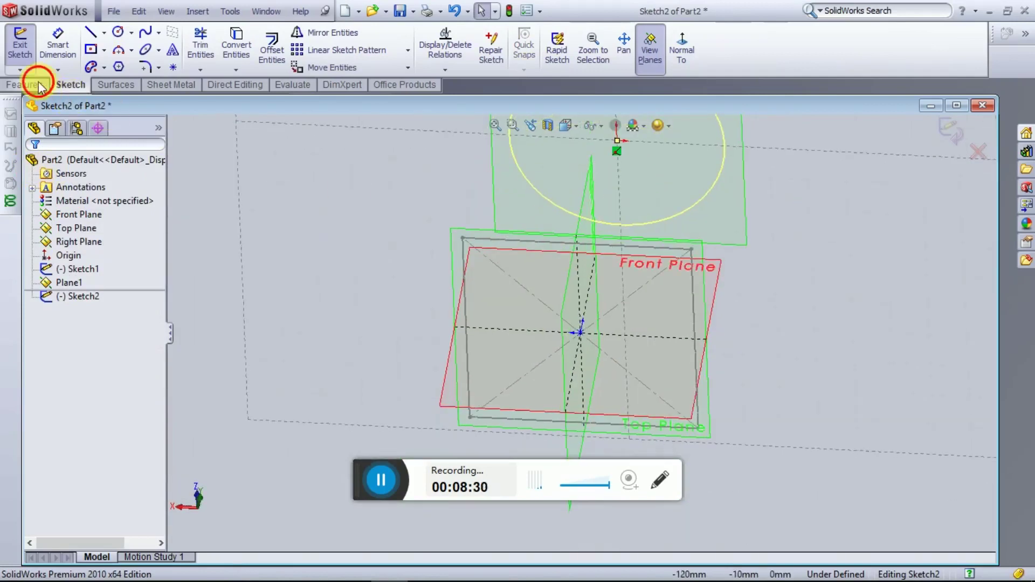
click(951, 134)
mouse_move(800, 373)
middle_down()
mouse_move(786, 293)
mouse_move(797, 308)
mouse_move(759, 250)
middle_up()
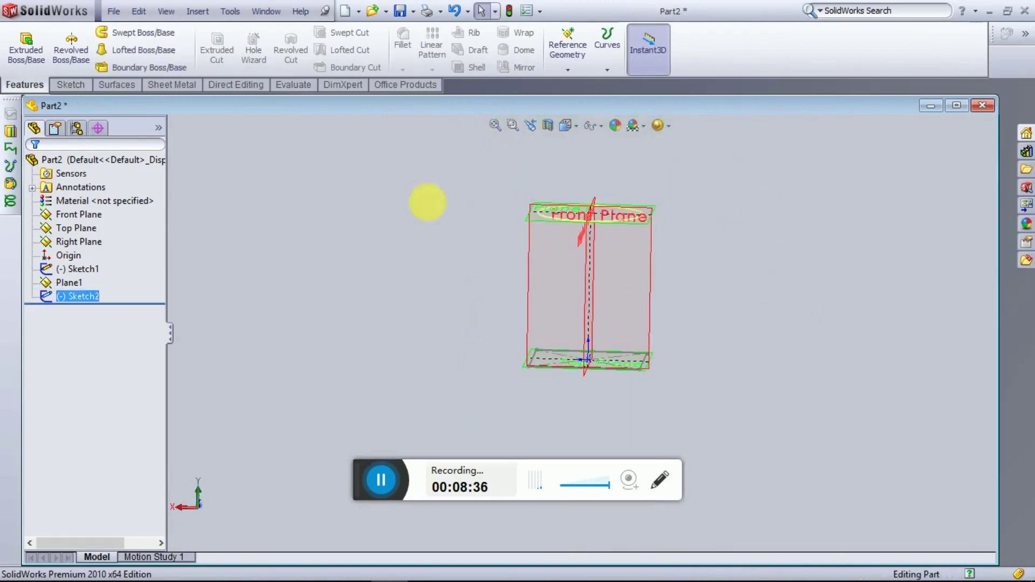
click(126, 50)
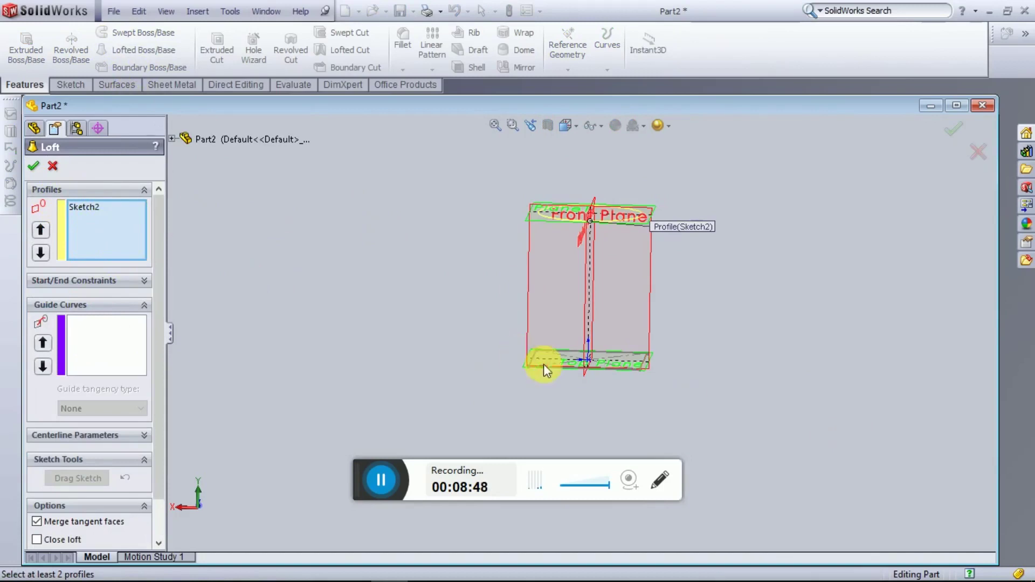
middle_drag(647, 374, 623, 381)
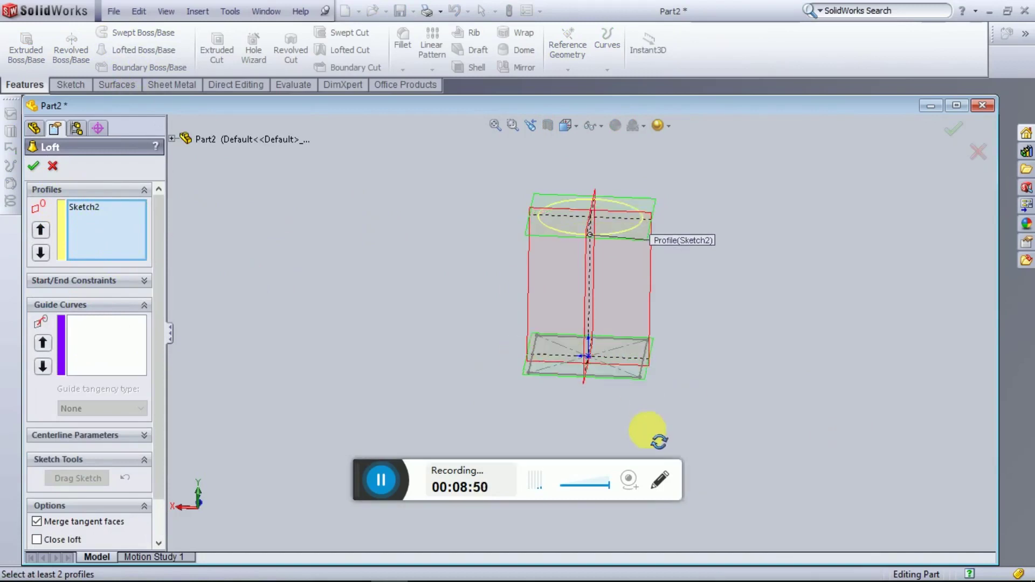
click(624, 380)
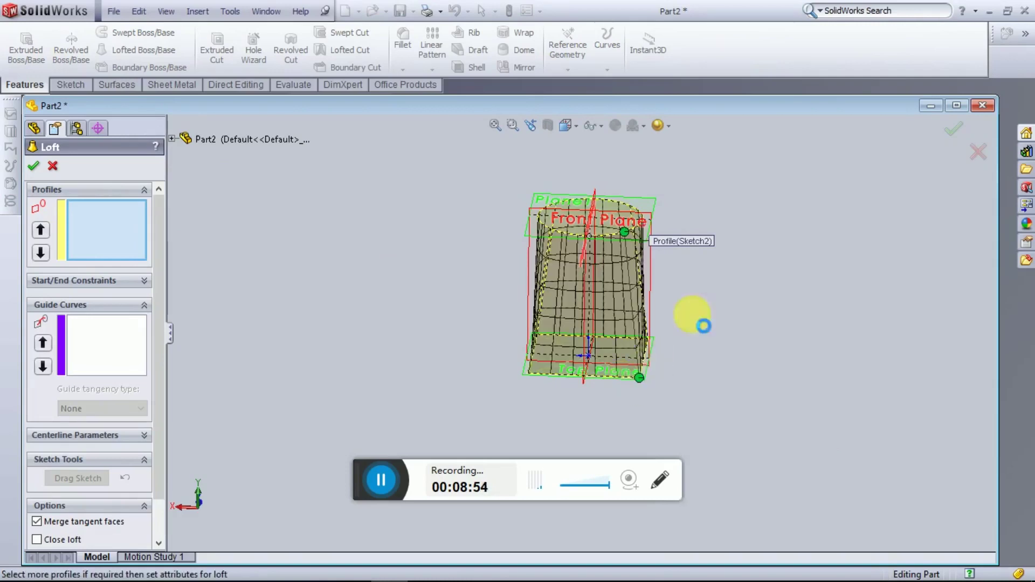
mouse_move(759, 361)
middle_down()
mouse_move(765, 224)
mouse_move(629, 181)
mouse_move(523, 262)
mouse_move(730, 323)
middle_up()
mouse_move(772, 354)
middle_down()
mouse_move(693, 335)
mouse_move(719, 367)
mouse_move(863, 352)
mouse_move(871, 360)
mouse_move(566, 363)
middle_up()
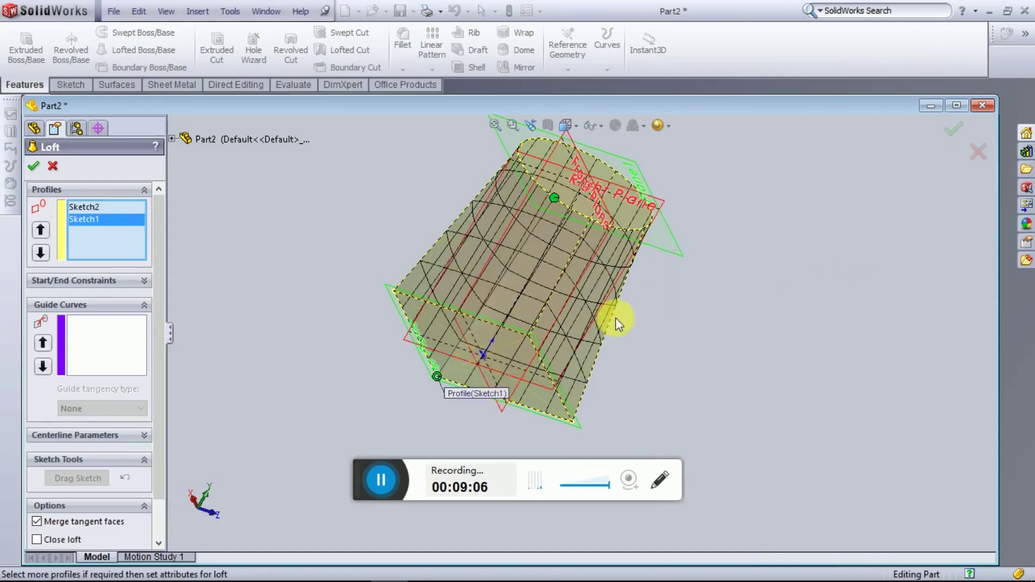
click(53, 167)
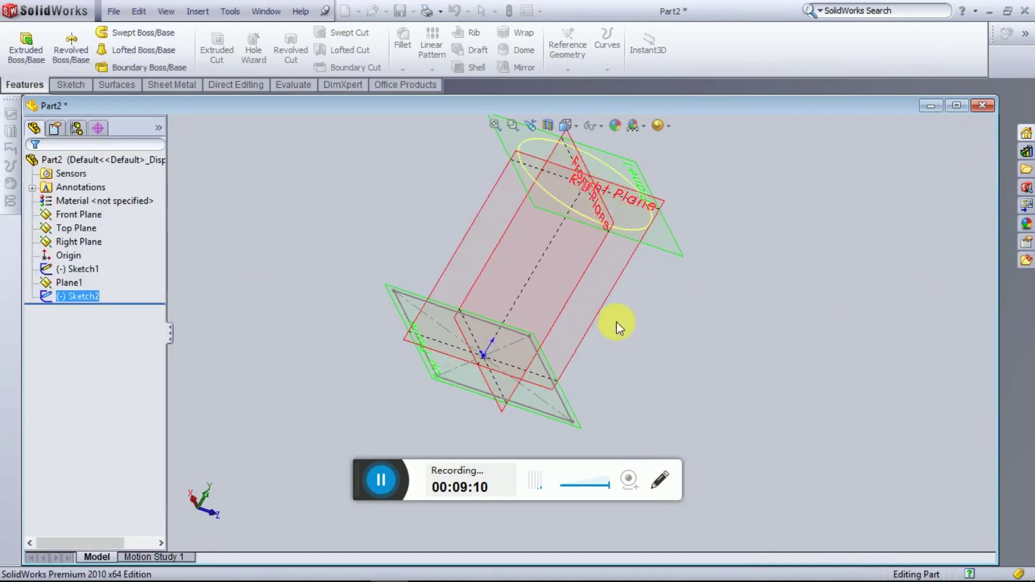
mouse_move(244, 256)
middle_down()
mouse_move(583, 335)
mouse_move(538, 354)
mouse_move(444, 270)
mouse_move(605, 325)
mouse_move(257, 172)
middle_up()
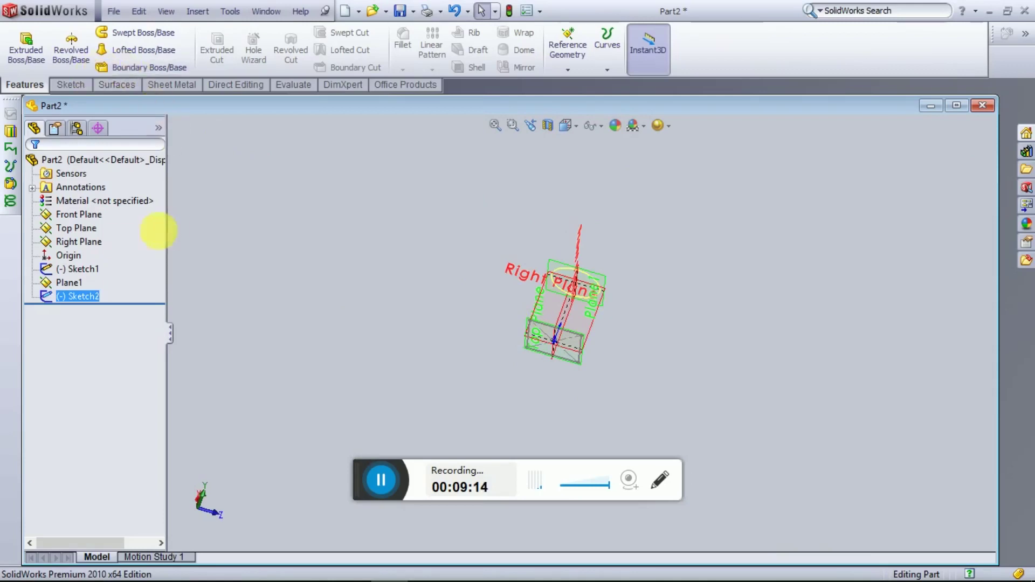
click(347, 130)
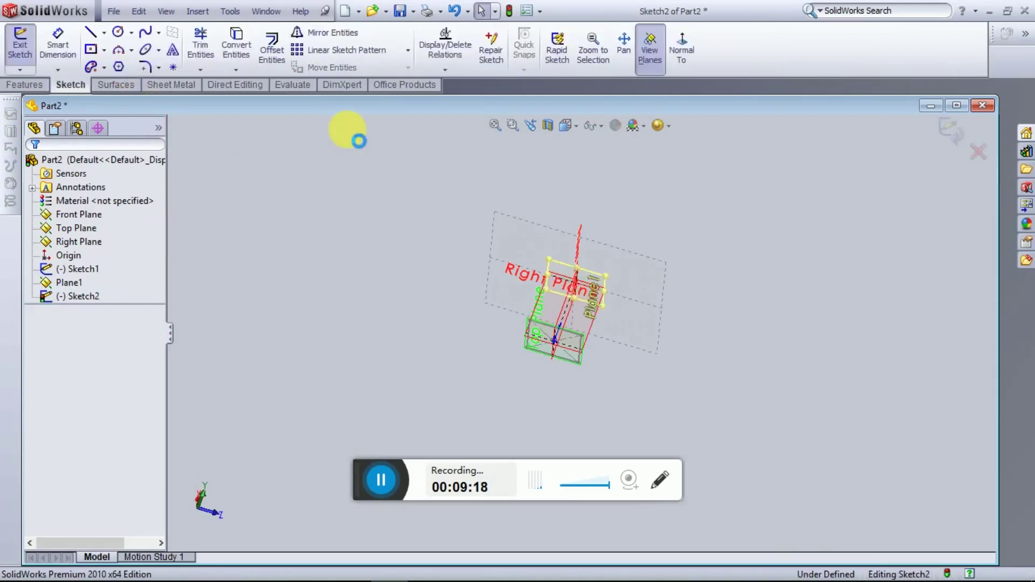
key(ctrl+z)
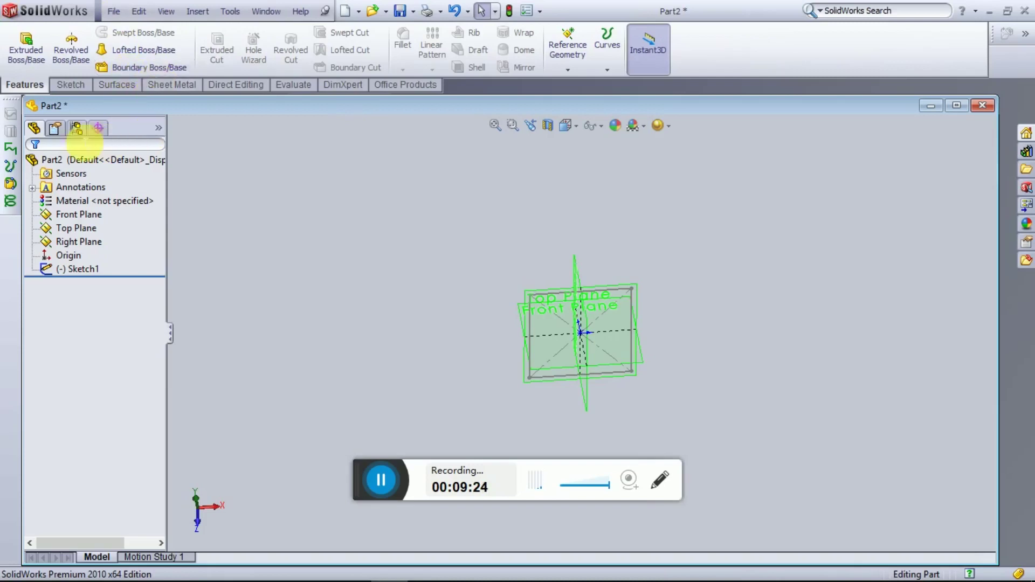
middle_drag(606, 359, 619, 307)
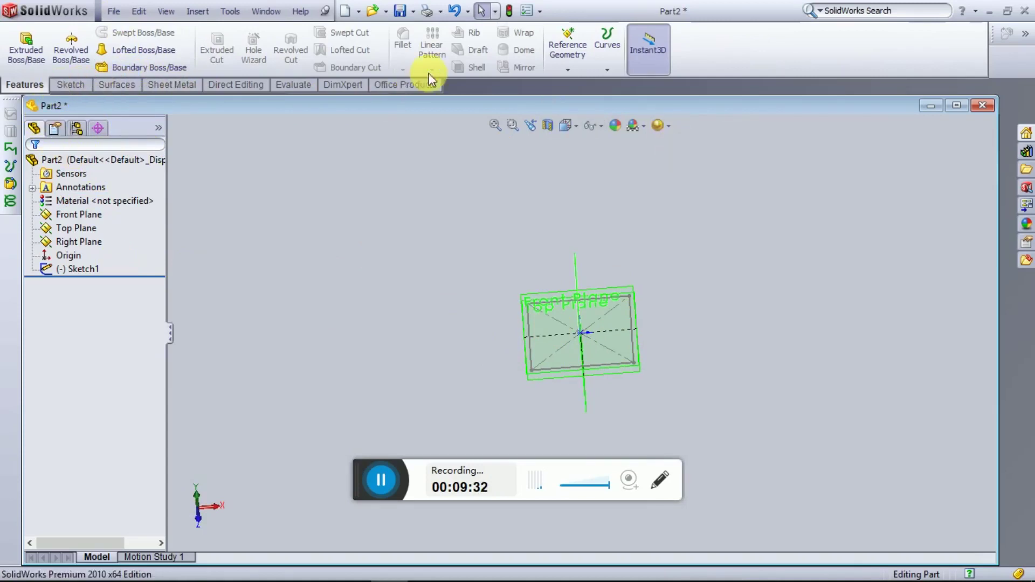
click(568, 70)
click(577, 79)
click(625, 376)
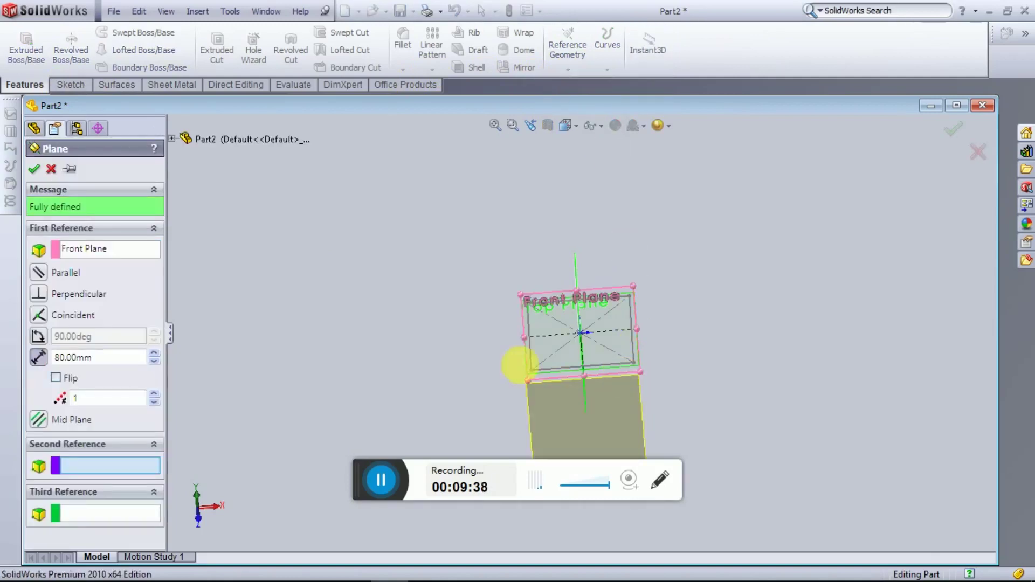
middle_drag(579, 270, 574, 156)
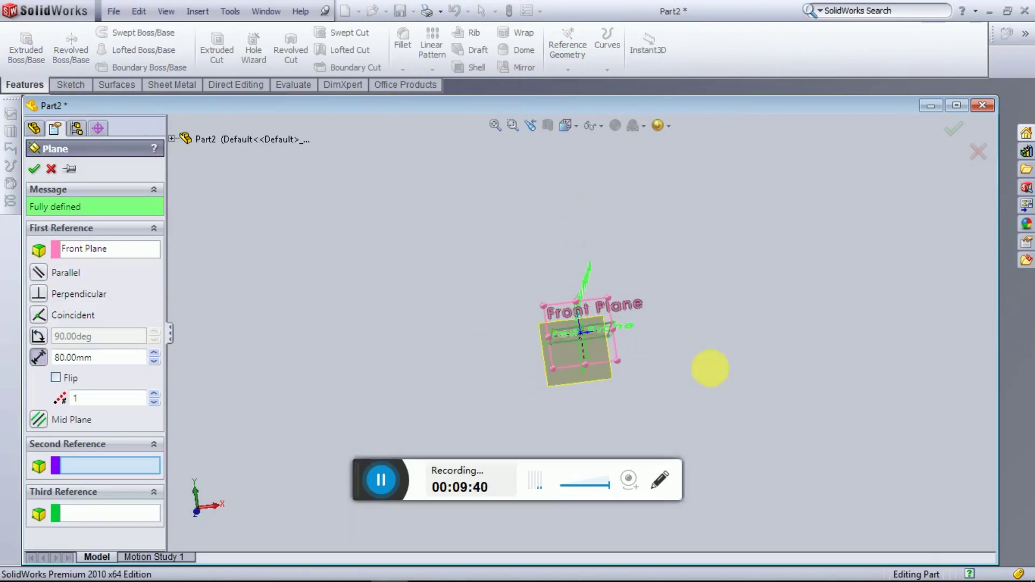
middle_drag(654, 361, 762, 393)
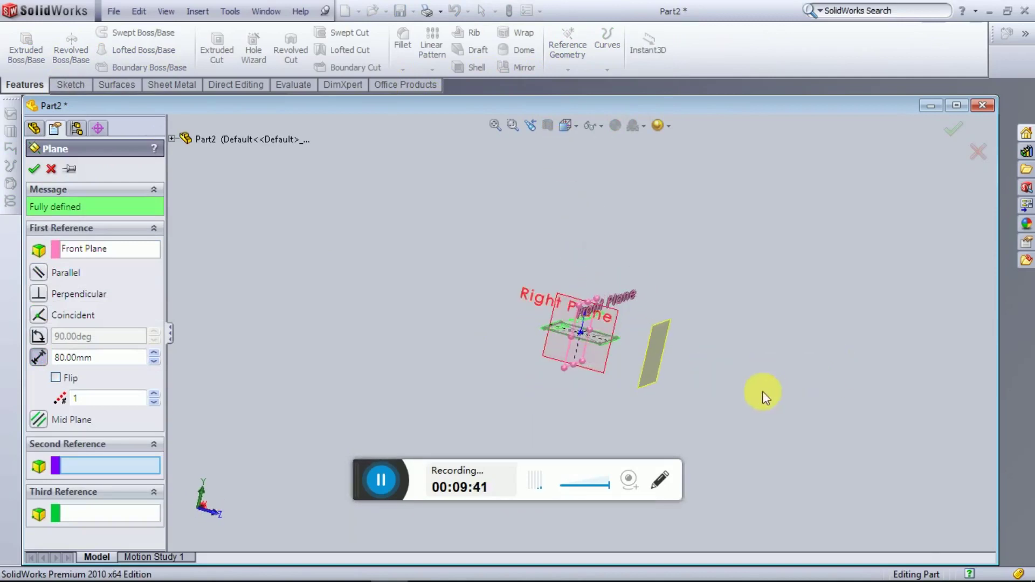
click(83, 250)
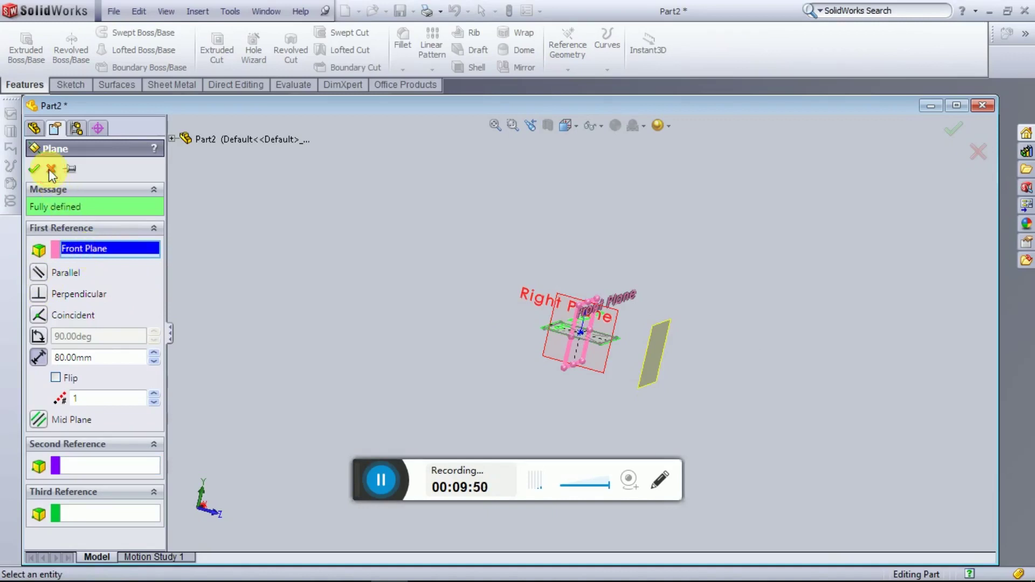
key(Escape)
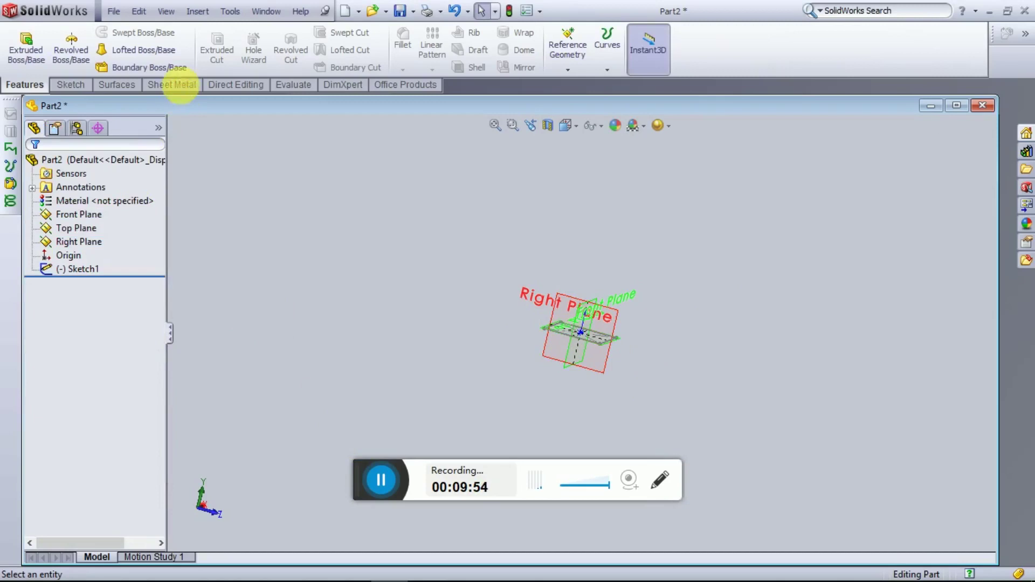
Step: Create Plane2, offset 80 mm from the Top Plane
click(566, 68)
click(581, 85)
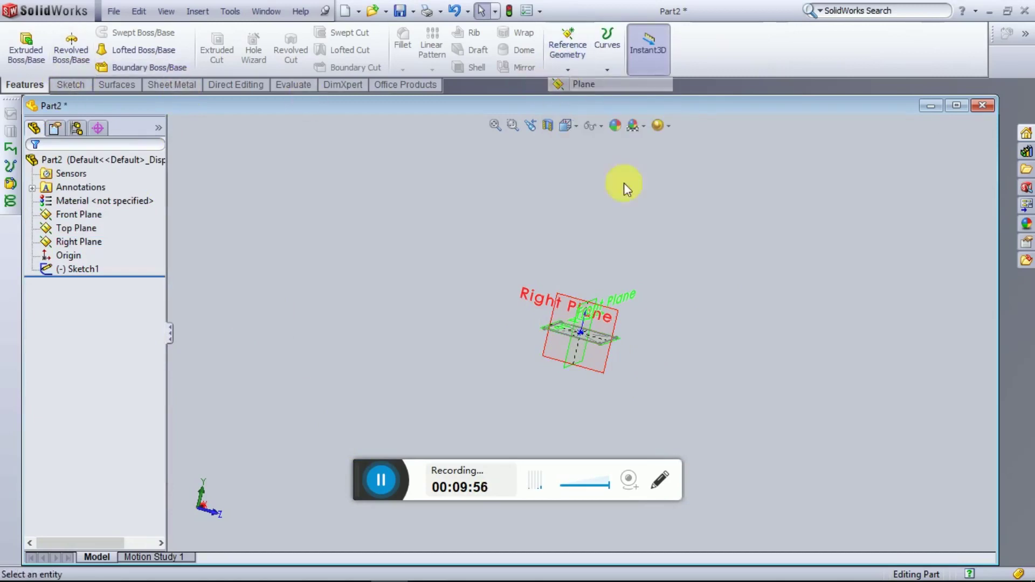
middle_drag(652, 327, 672, 339)
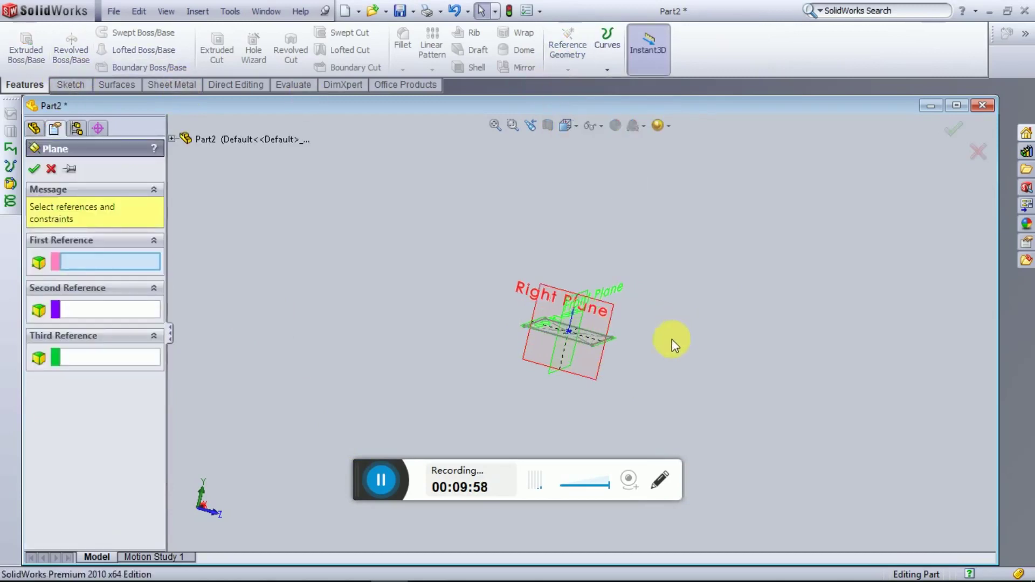
scroll(600, 369, down, 3)
scroll(593, 340, down, 3)
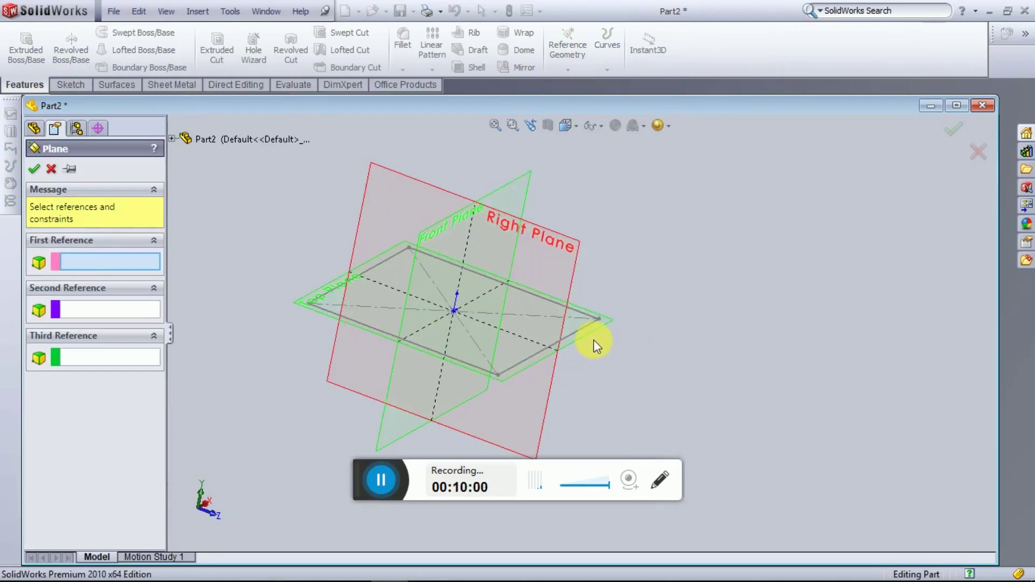
click(594, 332)
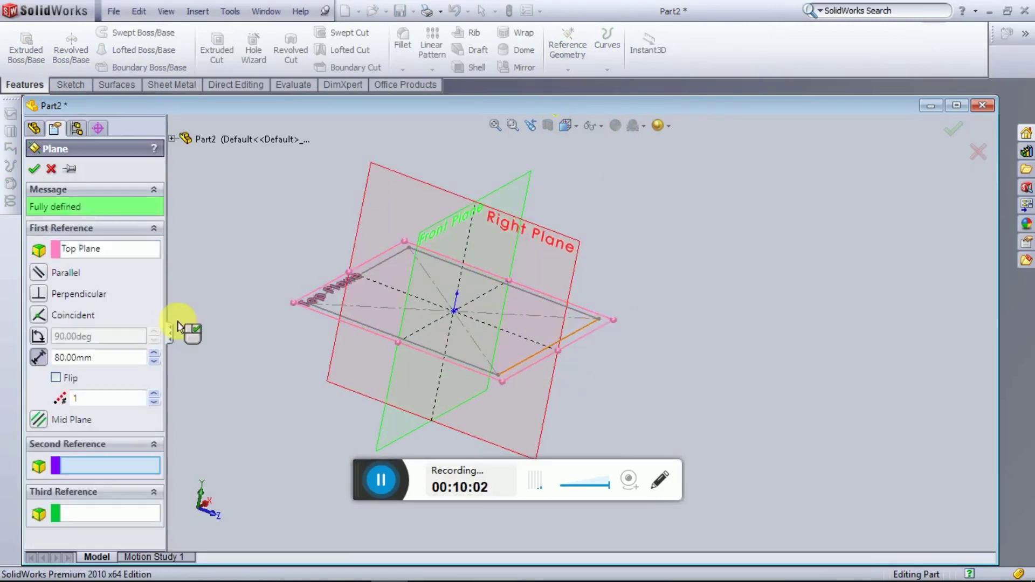
scroll(645, 358, up, 3)
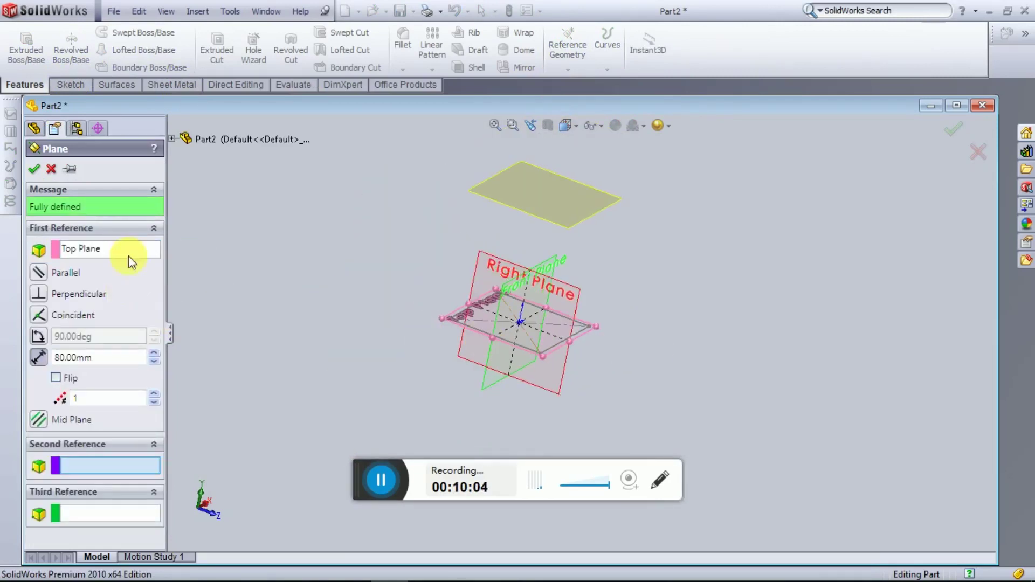
click(34, 169)
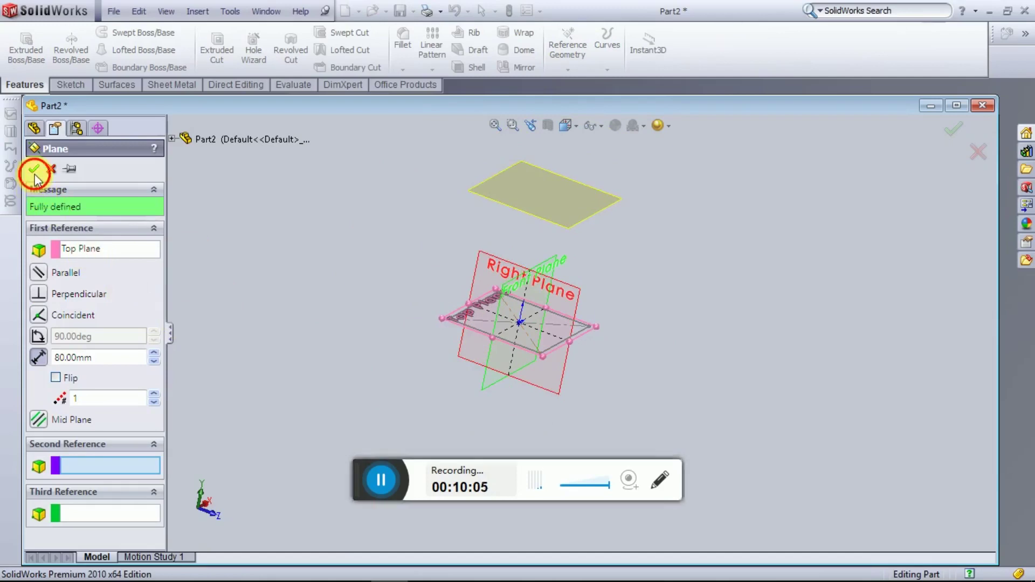
right_click(573, 263)
Step: Start a new sketch, Sketch3, on Plane2
middle_drag(572, 263, 545, 221)
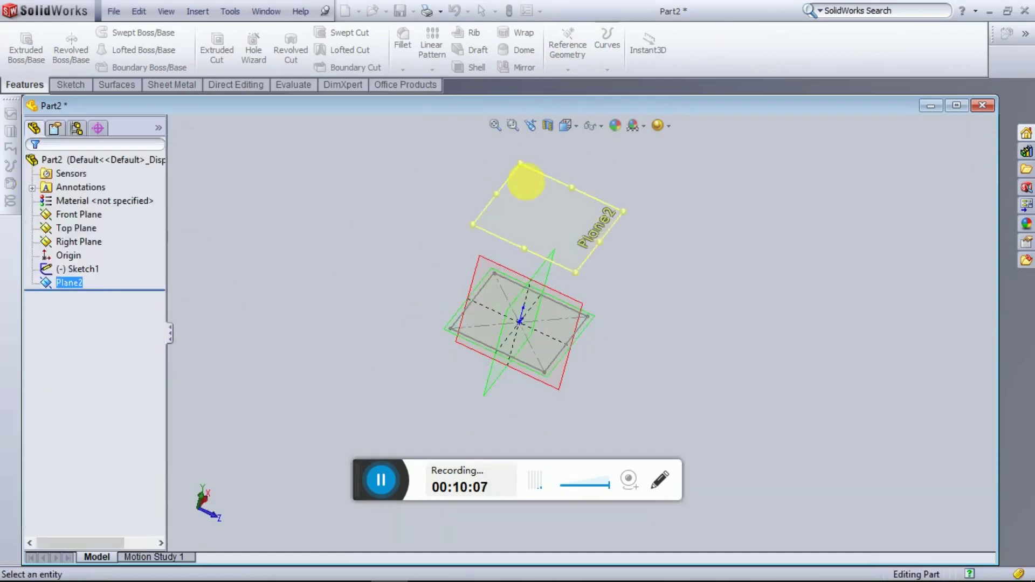
right_click(546, 221)
click(574, 193)
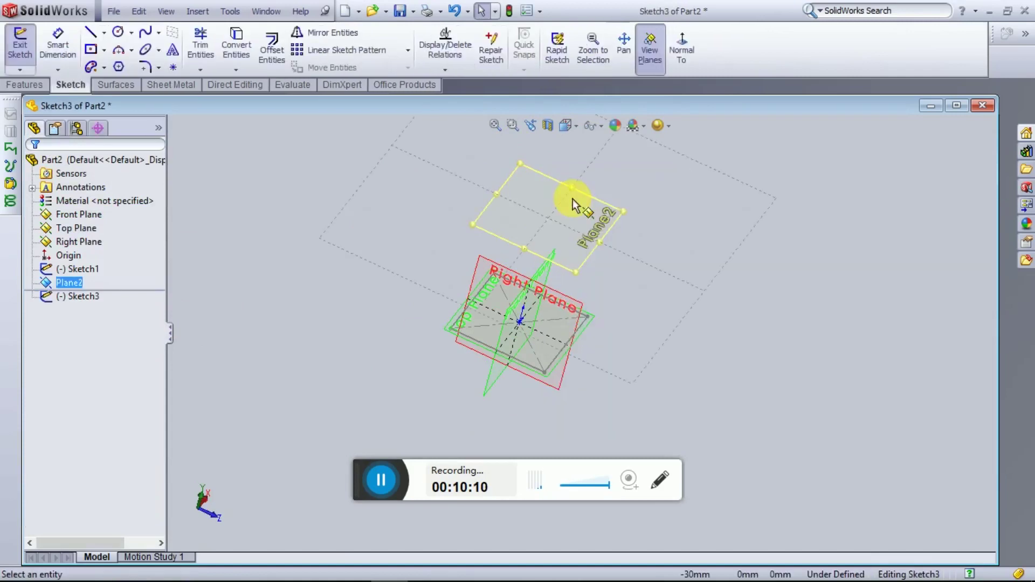
middle_drag(571, 277, 583, 453)
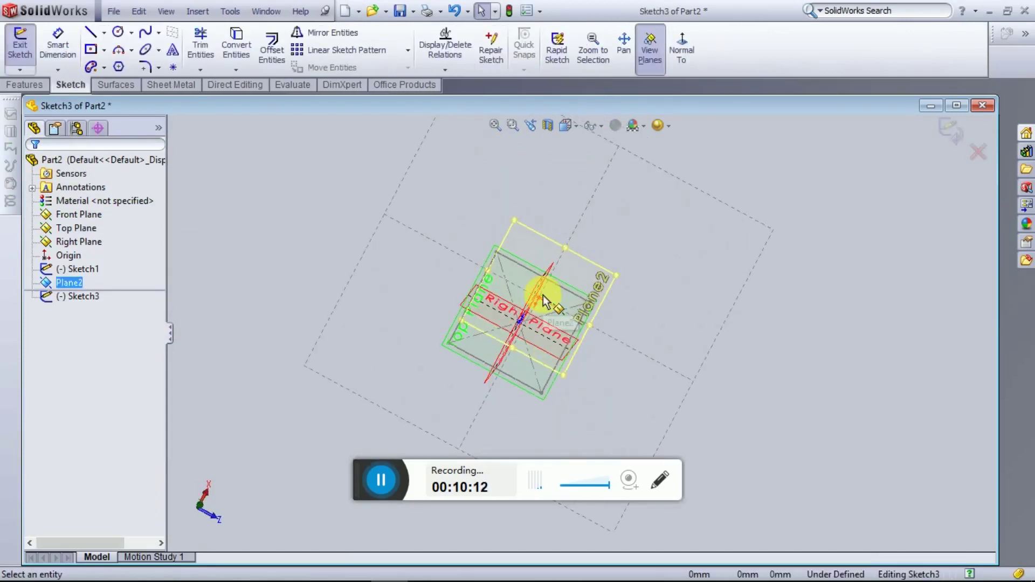
Step: View Plane2 head-on and draw a 20 × 20 centre rectangle on the origin
click(693, 47)
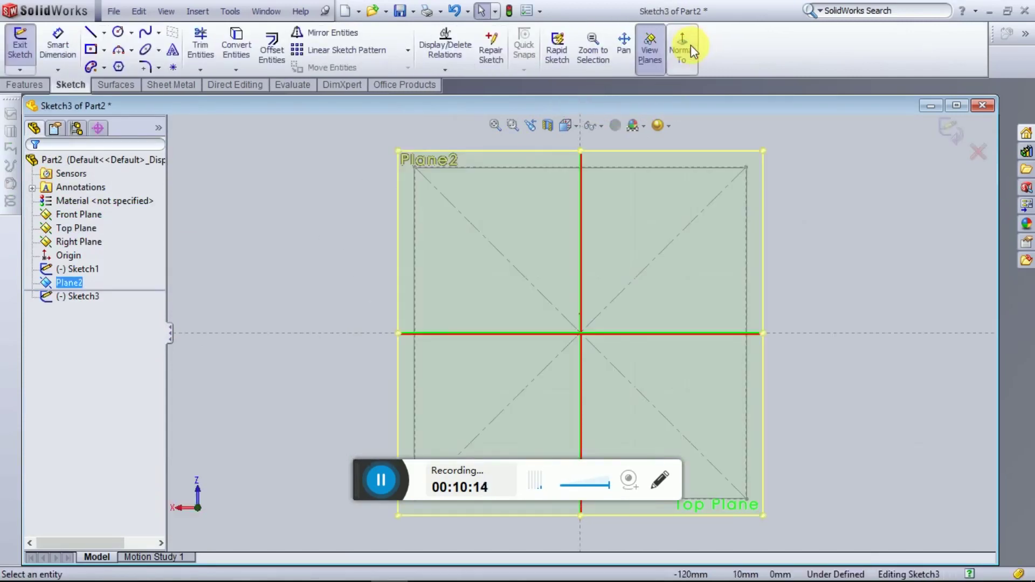
click(104, 50)
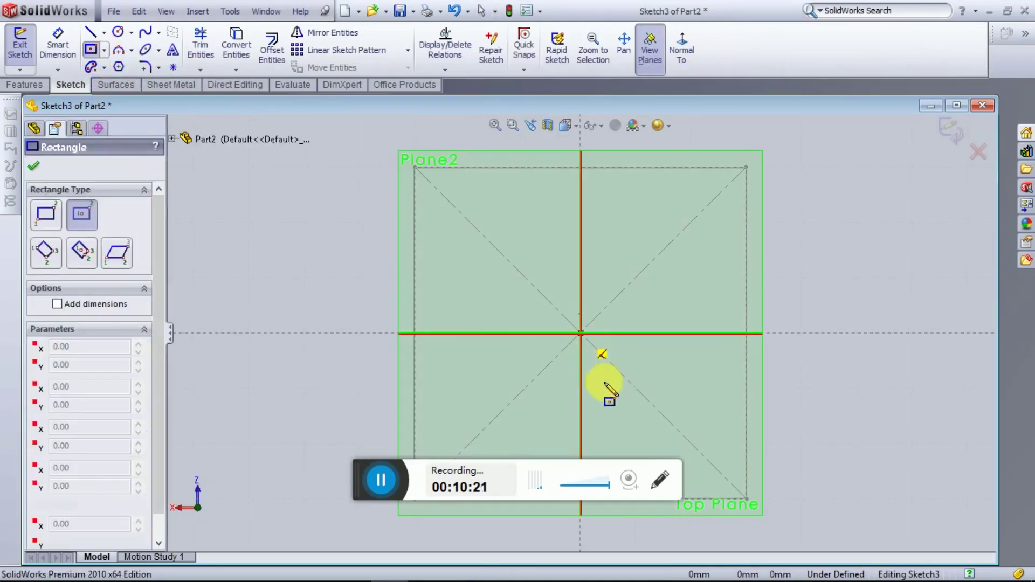
click(623, 399)
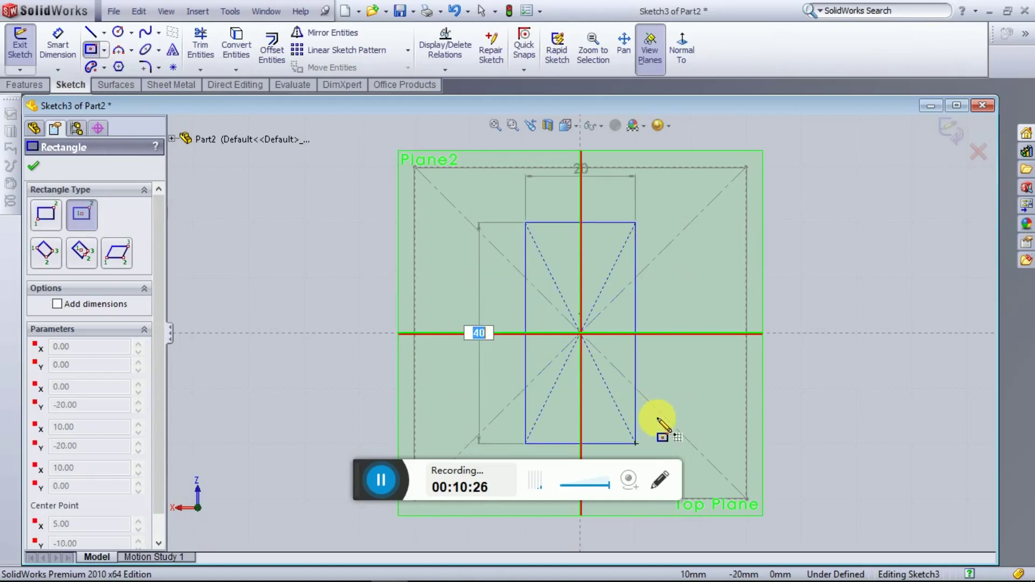
click(660, 386)
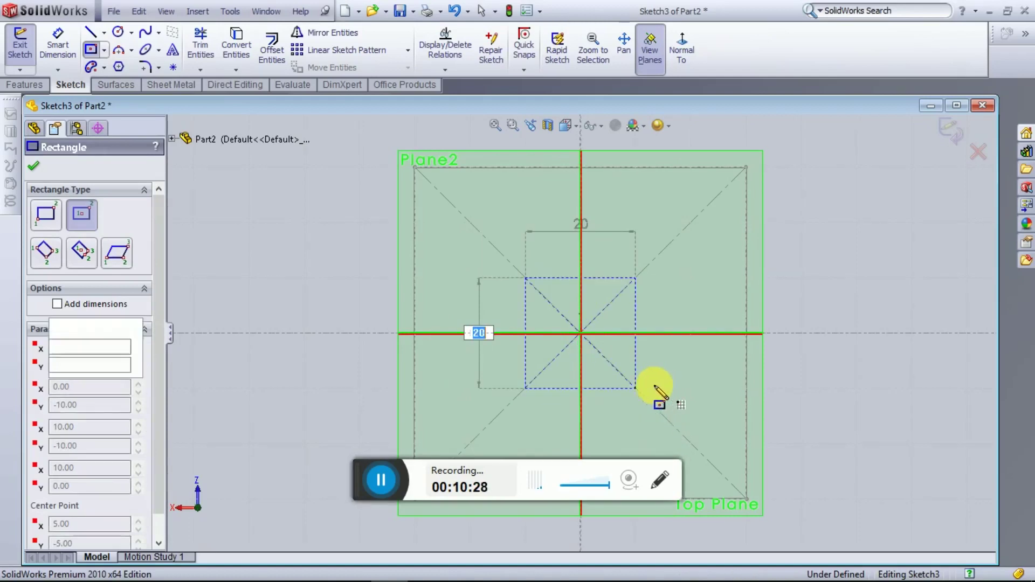
click(35, 168)
Step: Exit Sketch3 and start a Boundary with the 20 × 20 and 60 × 60 squares as profiles
click(31, 85)
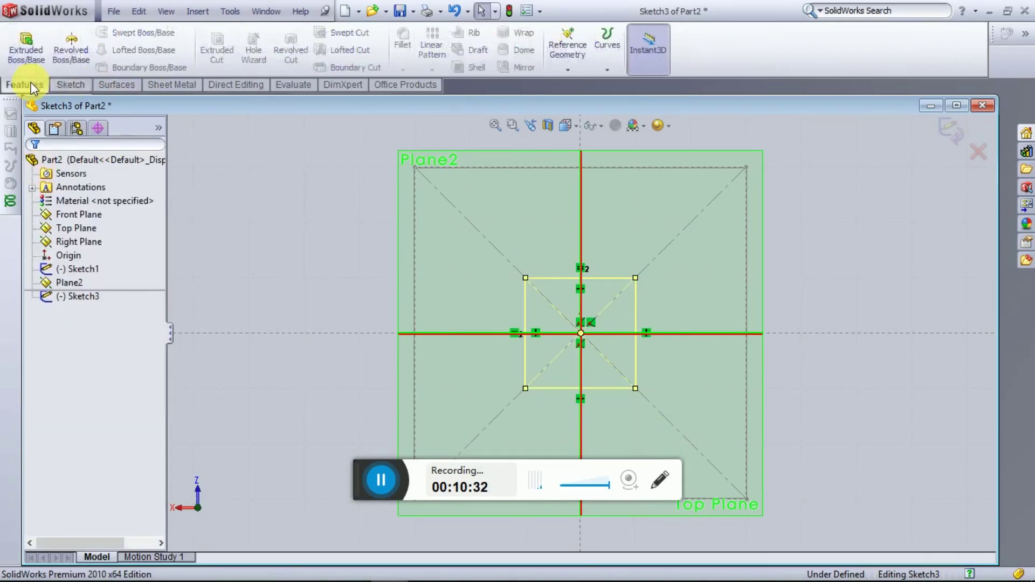
click(949, 129)
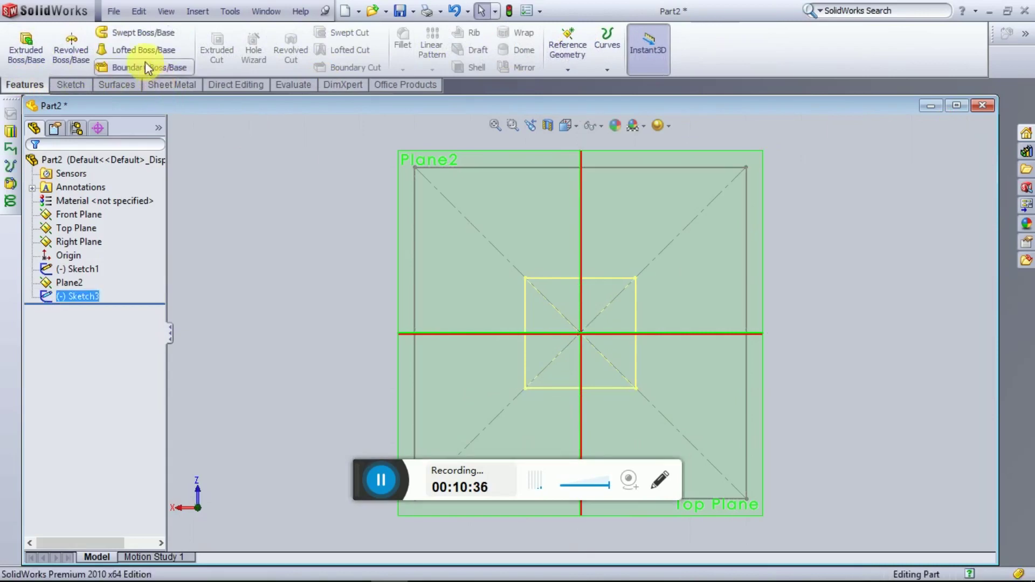
click(150, 64)
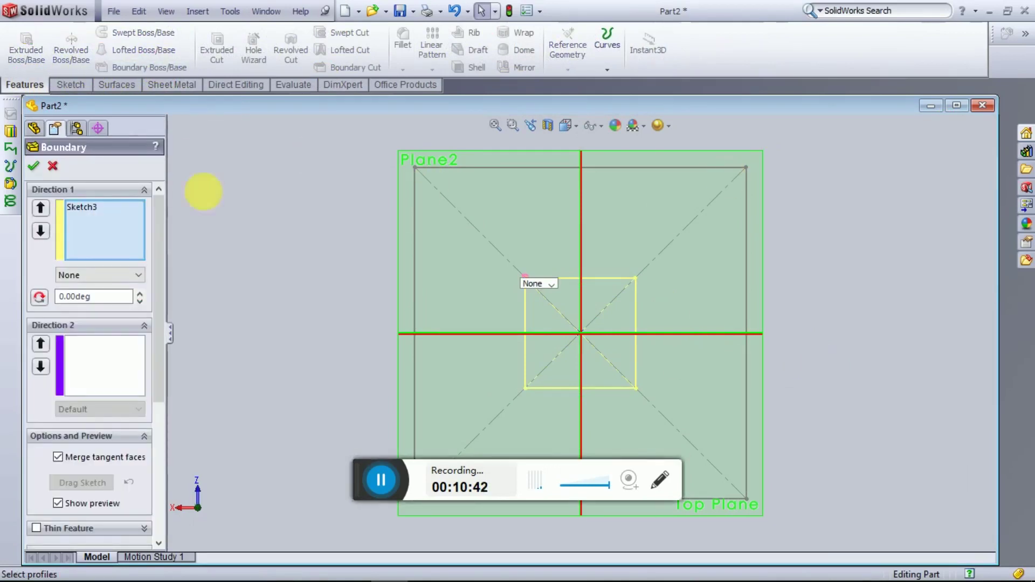
middle_drag(568, 271, 532, 379)
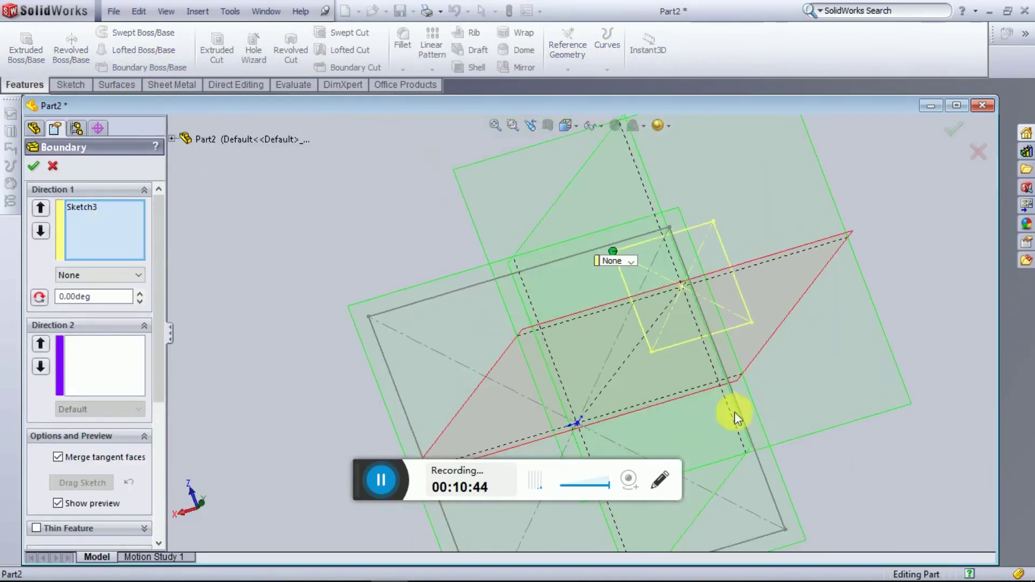
middle_drag(531, 379, 606, 254)
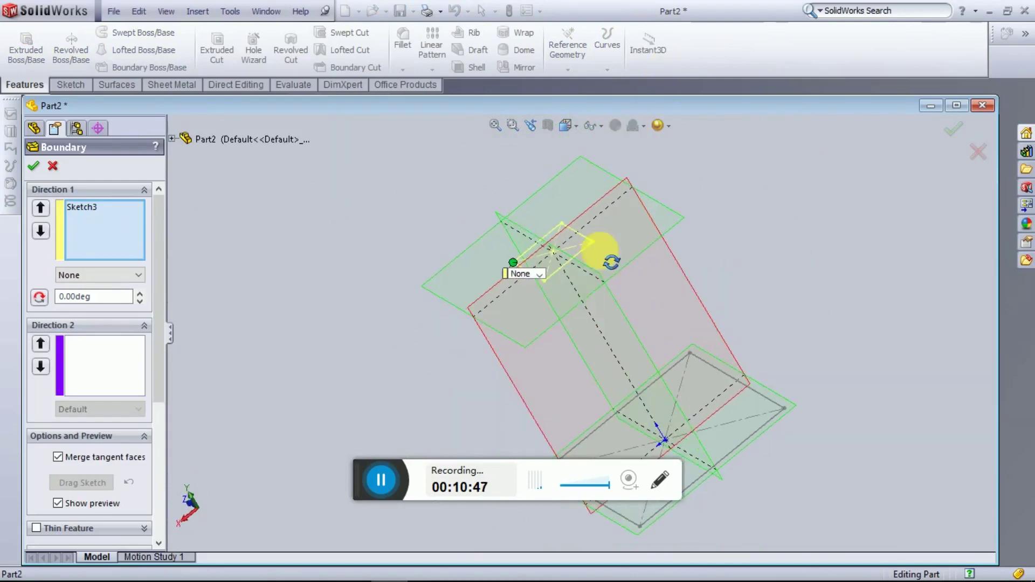
click(746, 437)
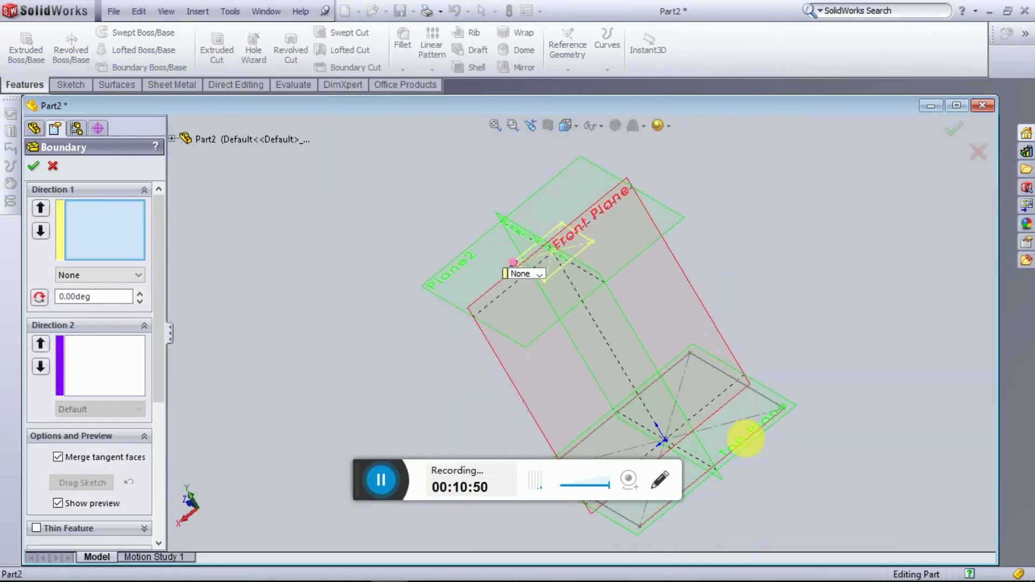
click(747, 443)
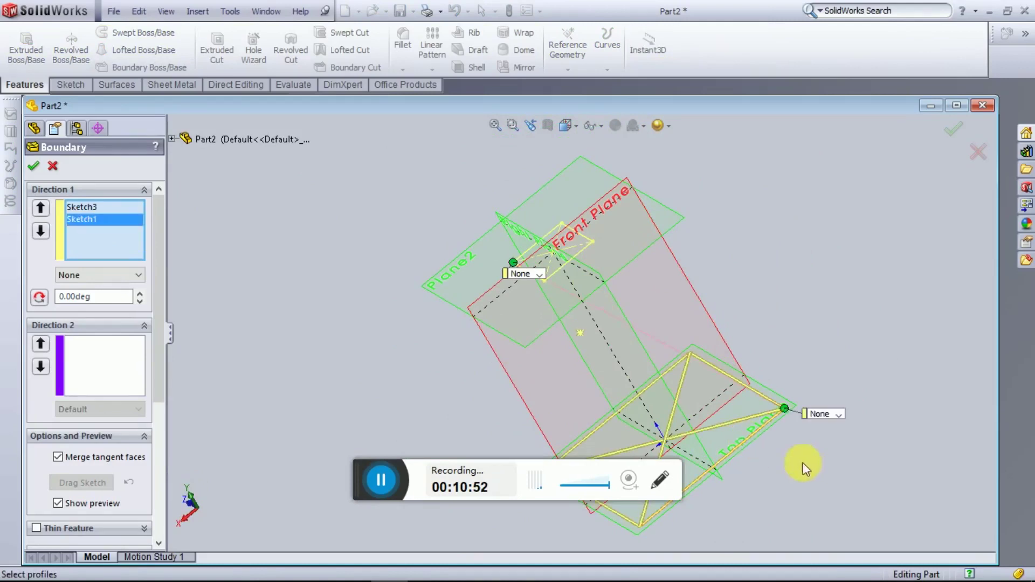
mouse_move(775, 487)
middle_down()
mouse_move(807, 434)
mouse_move(724, 487)
mouse_move(692, 407)
middle_up()
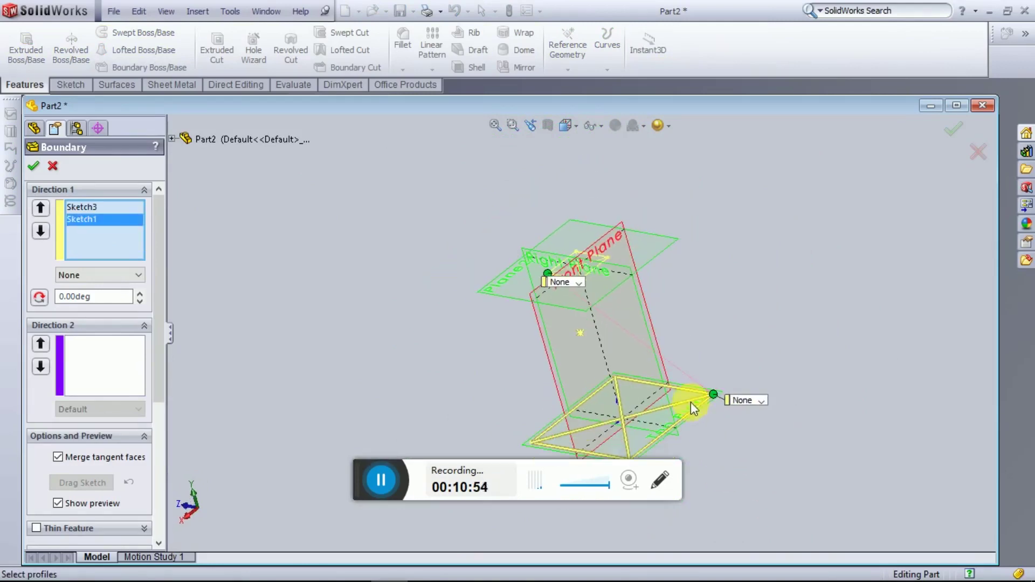
middle_drag(732, 337, 757, 277)
scroll(709, 430, up, 2)
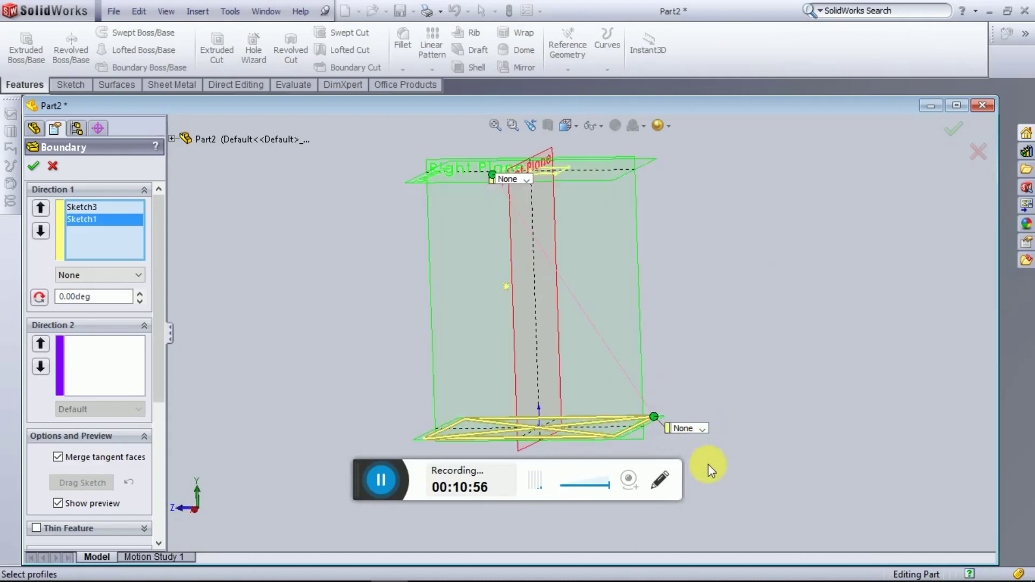
scroll(708, 465, up, 2)
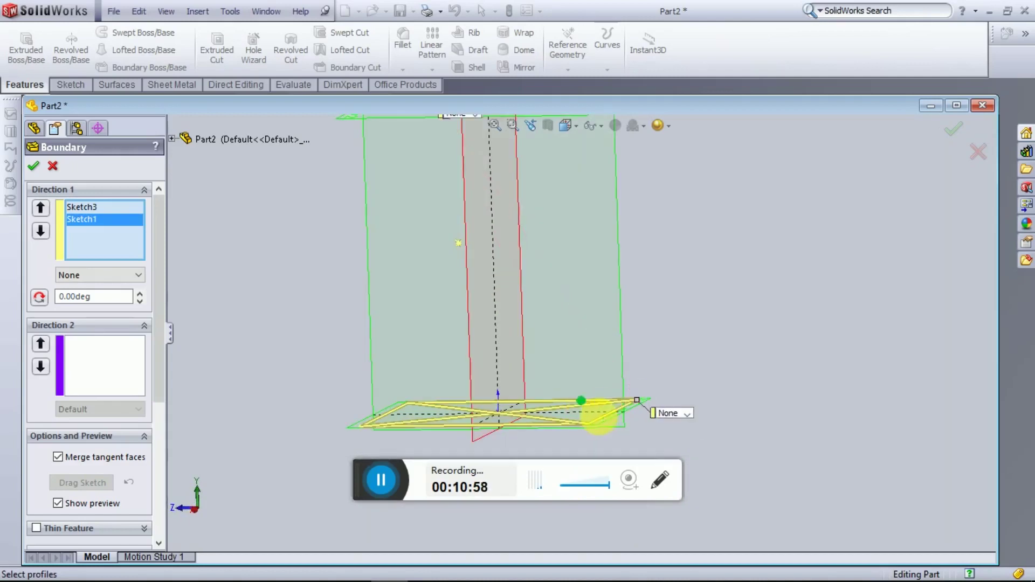
scroll(594, 410, down, 2)
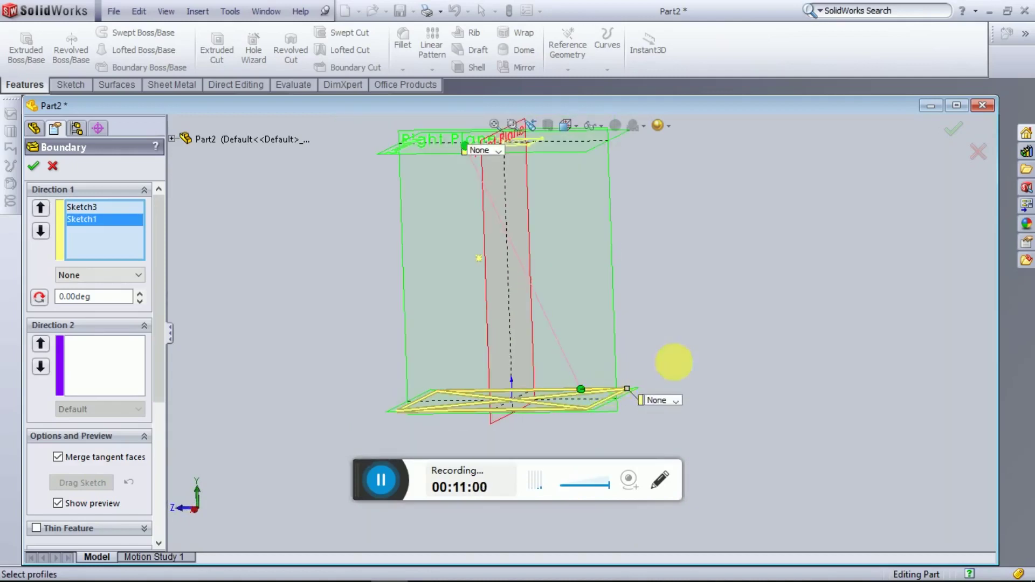
scroll(682, 346, down, 1)
Step: Move the boundary connector to the matching lower-left vertex to untwist it, then accept
middle_drag(696, 324, 539, 397)
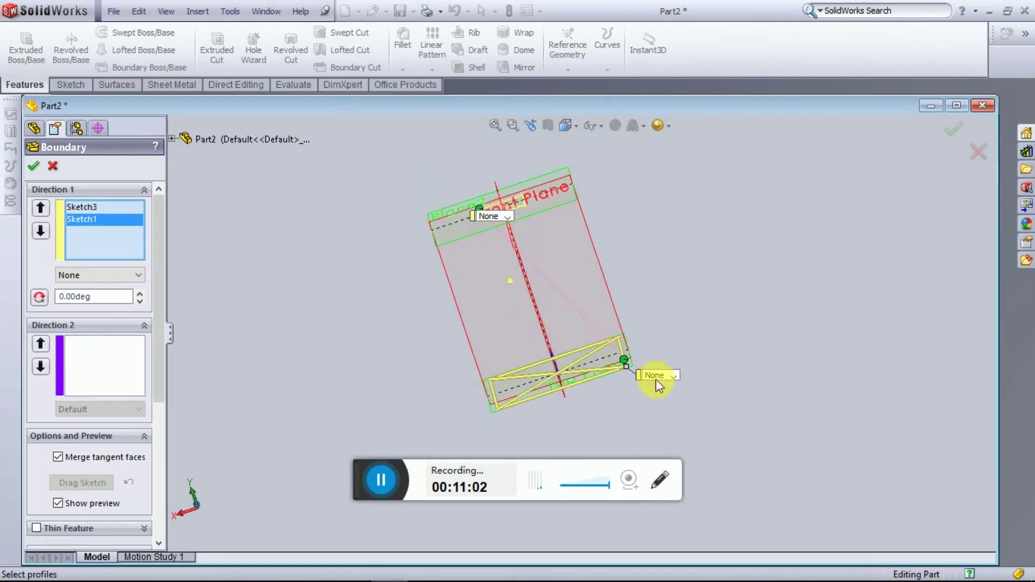
click(625, 359)
mouse_move(595, 415)
middle_down()
mouse_move(577, 341)
mouse_move(604, 378)
middle_up()
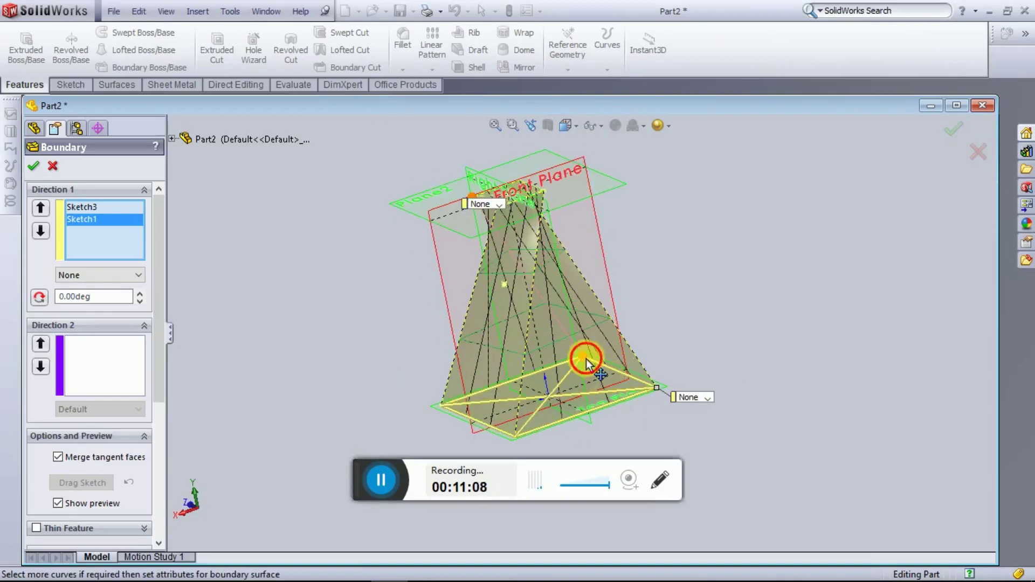
mouse_move(651, 391)
mouse_down()
mouse_move(665, 421)
mouse_move(566, 359)
mouse_up()
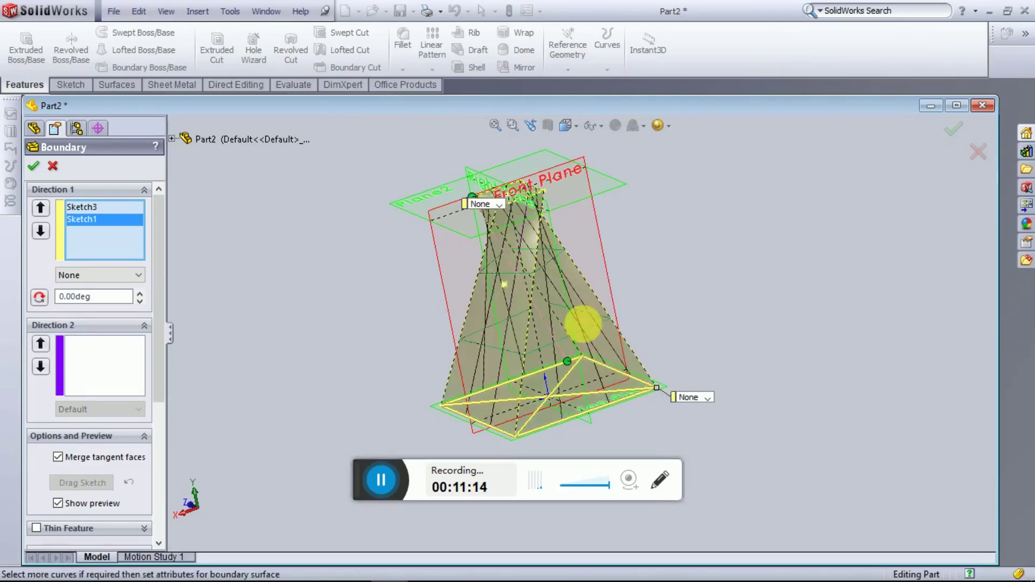
drag(565, 361, 446, 403)
mouse_move(585, 337)
middle_down()
mouse_move(604, 370)
mouse_move(635, 324)
mouse_move(573, 368)
middle_up()
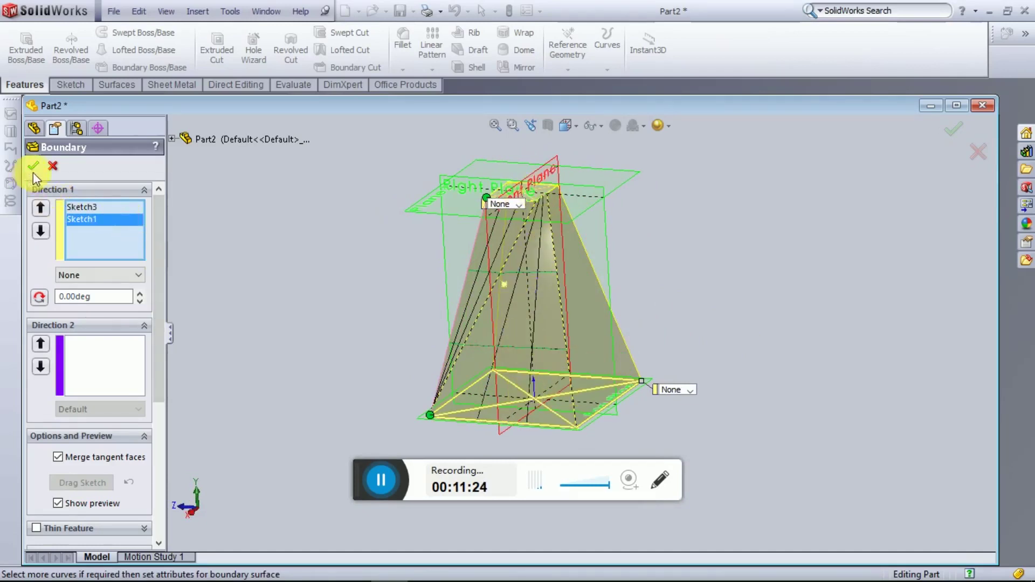
middle_drag(474, 266, 474, 365)
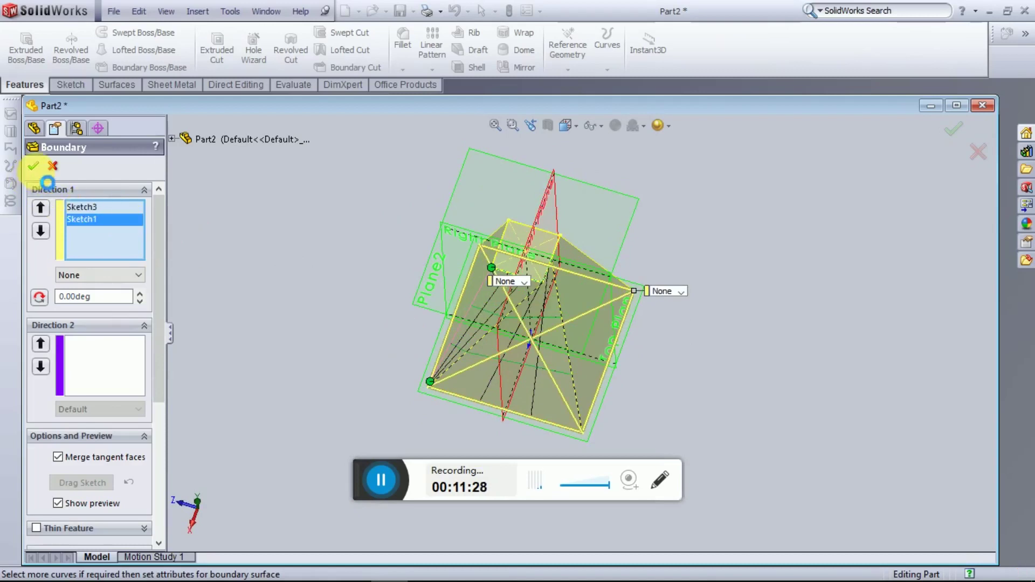
click(33, 166)
Step: Delete Boundary1 and undo Plane2 so only Sketch1's square remains
mouse_move(586, 301)
middle_down()
mouse_move(612, 239)
mouse_move(589, 225)
mouse_move(654, 365)
mouse_move(894, 313)
mouse_move(666, 370)
mouse_move(858, 374)
mouse_move(486, 411)
mouse_move(397, 282)
mouse_move(458, 64)
mouse_move(645, 307)
mouse_move(793, 250)
mouse_move(809, 397)
mouse_move(819, 386)
mouse_move(723, 386)
mouse_move(721, 426)
mouse_move(675, 351)
mouse_move(709, 363)
mouse_move(648, 366)
middle_up()
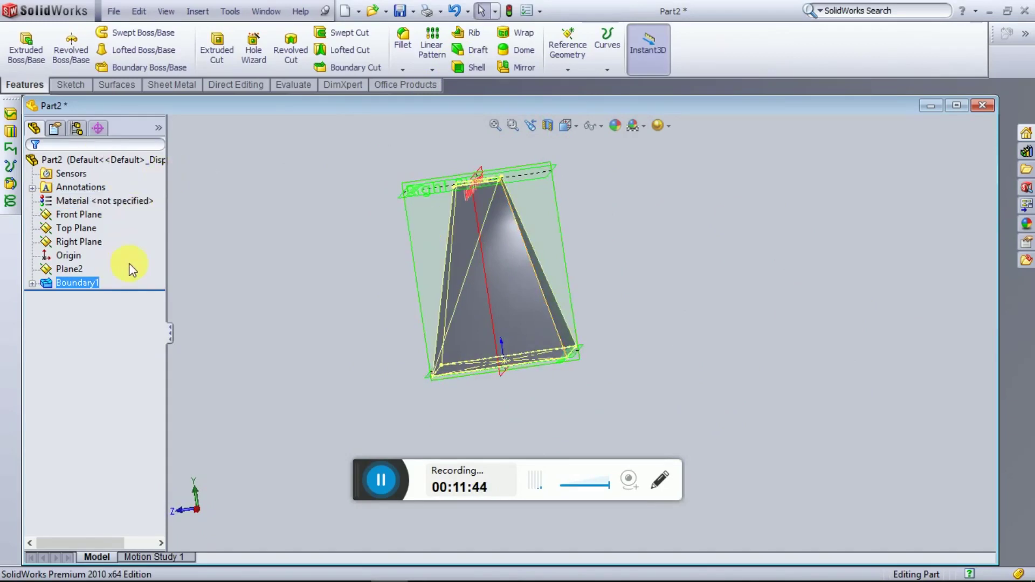
key(Delete)
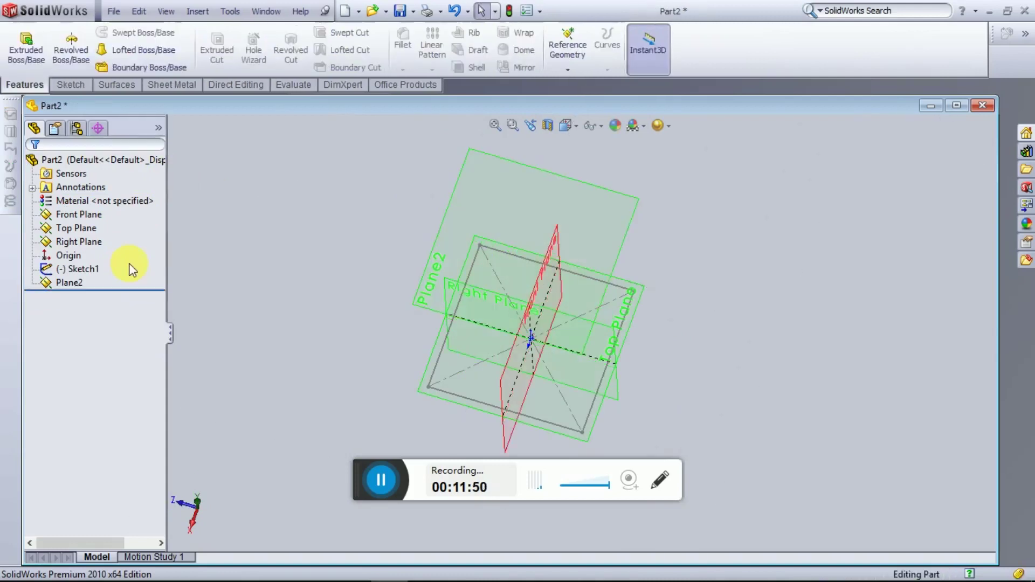
key(ctrl+z)
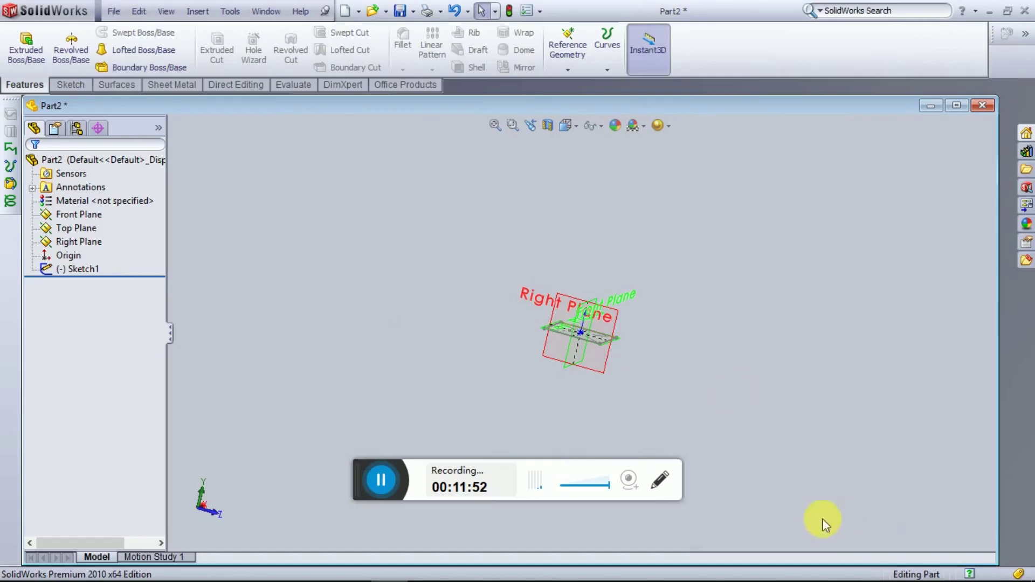
click(30, 57)
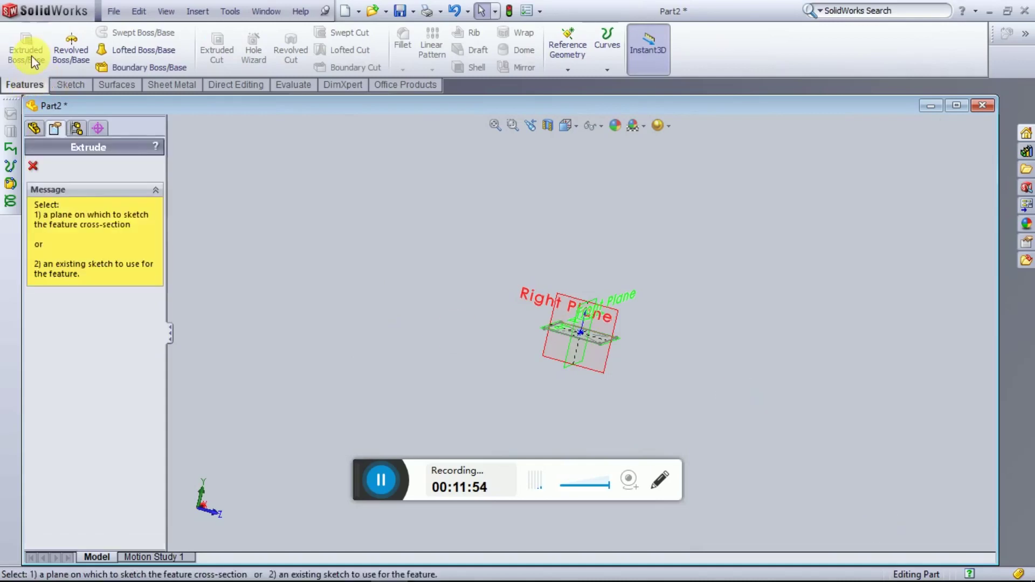
Step: Discard the empty sketch and extrude Sketch1's square Blind 10 mm into Boss-Extrude1
click(592, 346)
mouse_move(693, 357)
middle_down()
mouse_move(723, 435)
mouse_move(655, 435)
middle_up()
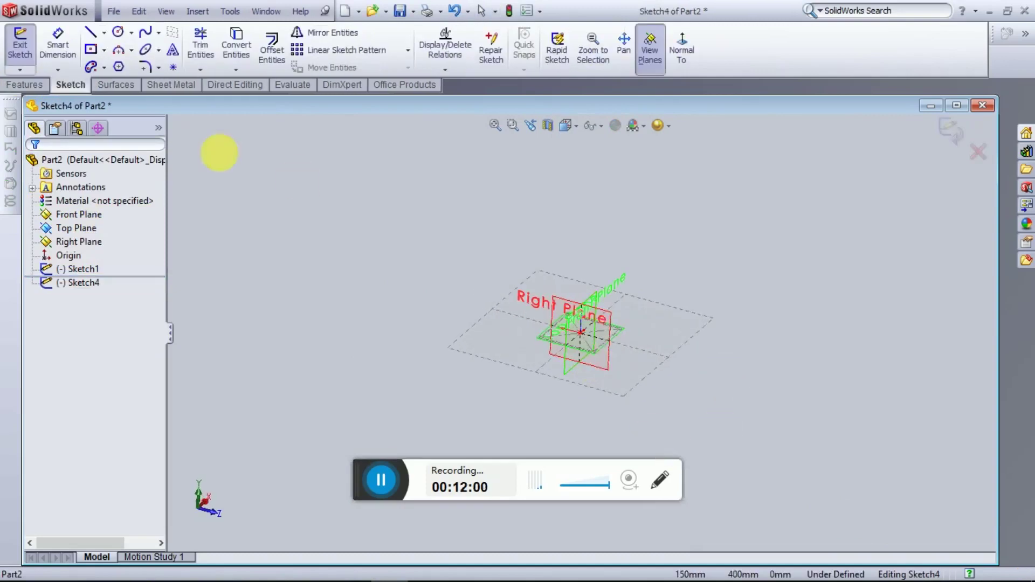
click(26, 87)
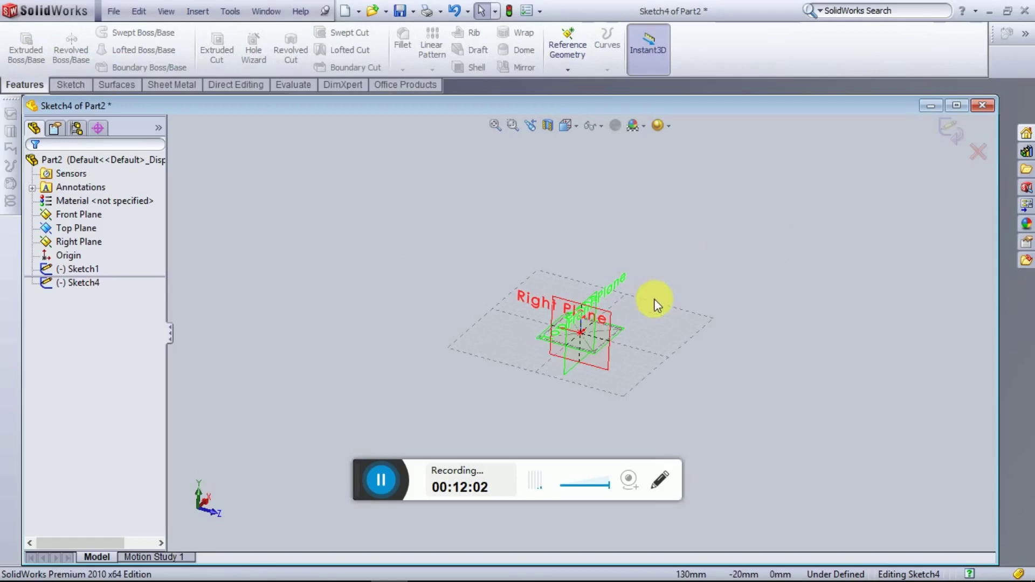
click(951, 136)
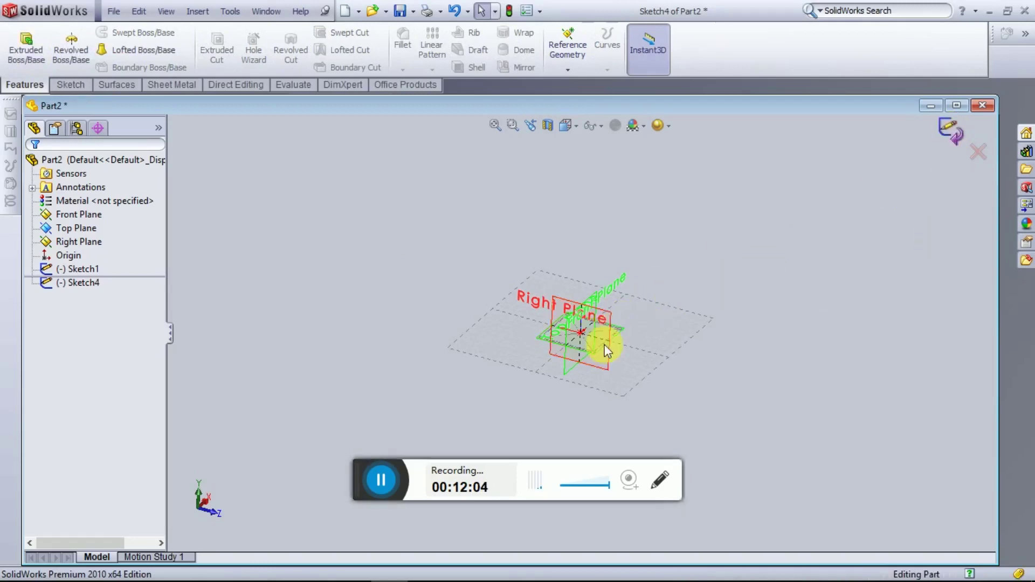
scroll(613, 335, down, 3)
scroll(621, 331, down, 2)
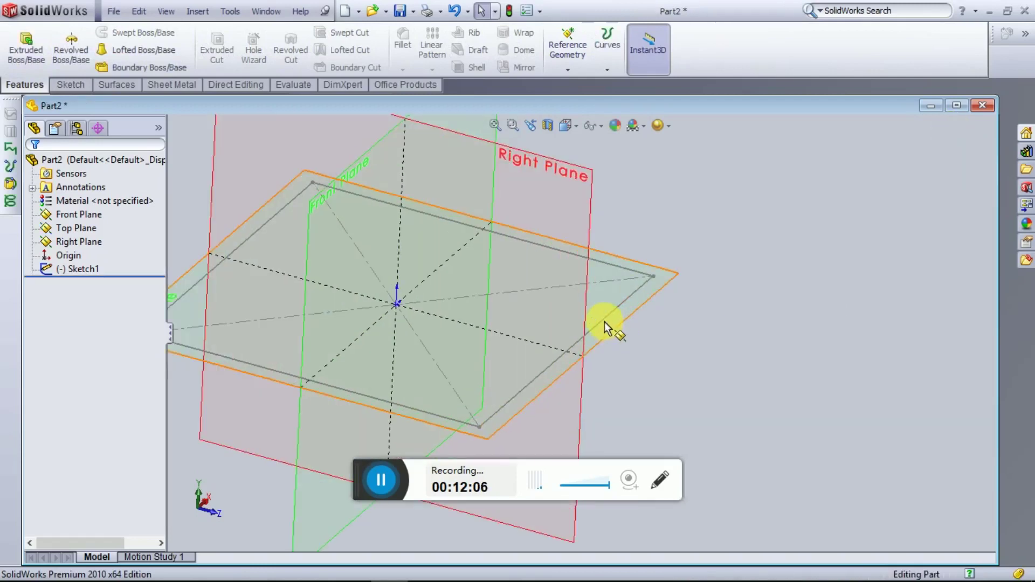
click(608, 325)
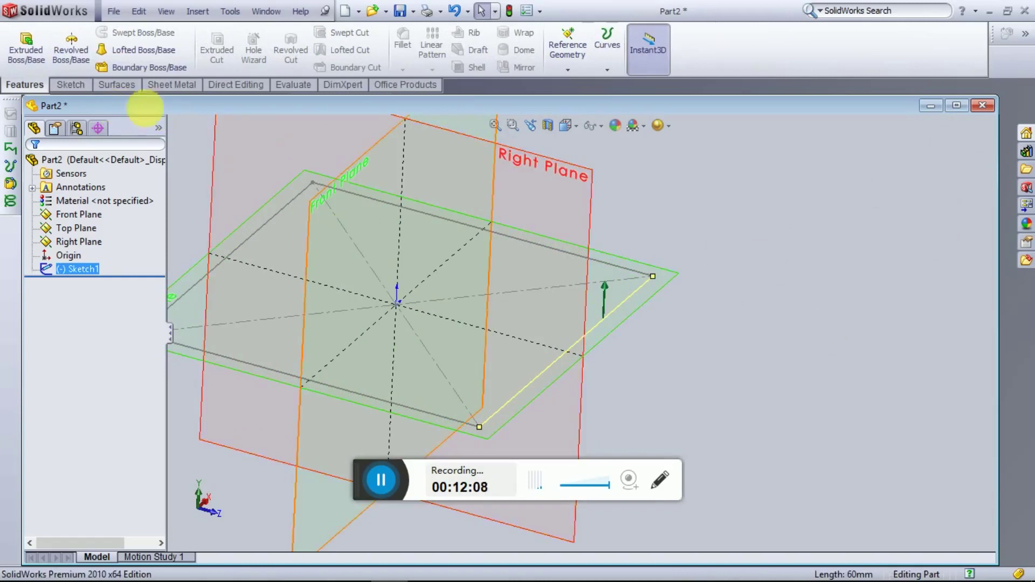
click(38, 60)
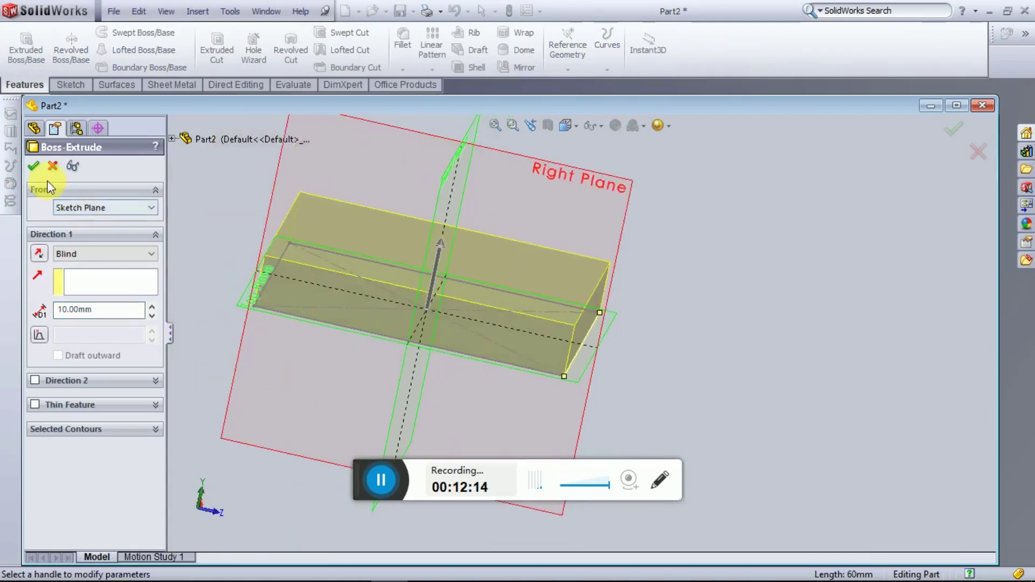
click(33, 166)
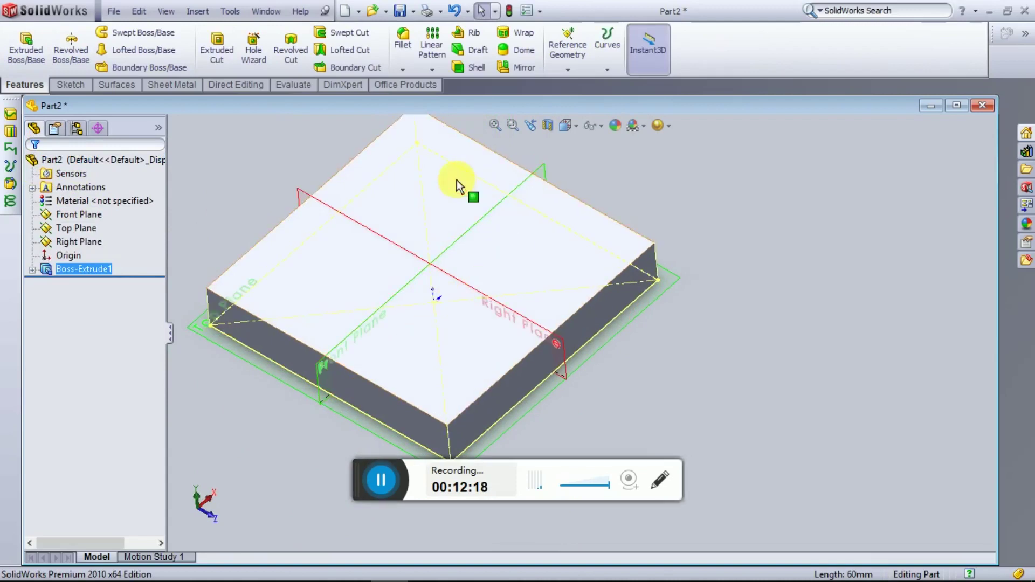
Step: View the block's top face straight on and start a sketch on it
click(534, 275)
middle_drag(539, 271, 539, 271)
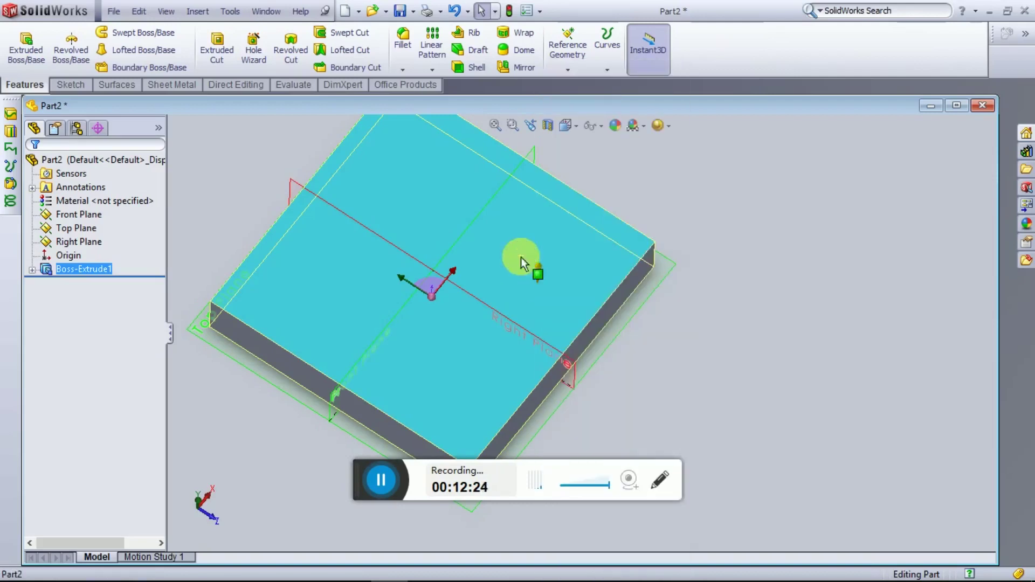
right_click(521, 256)
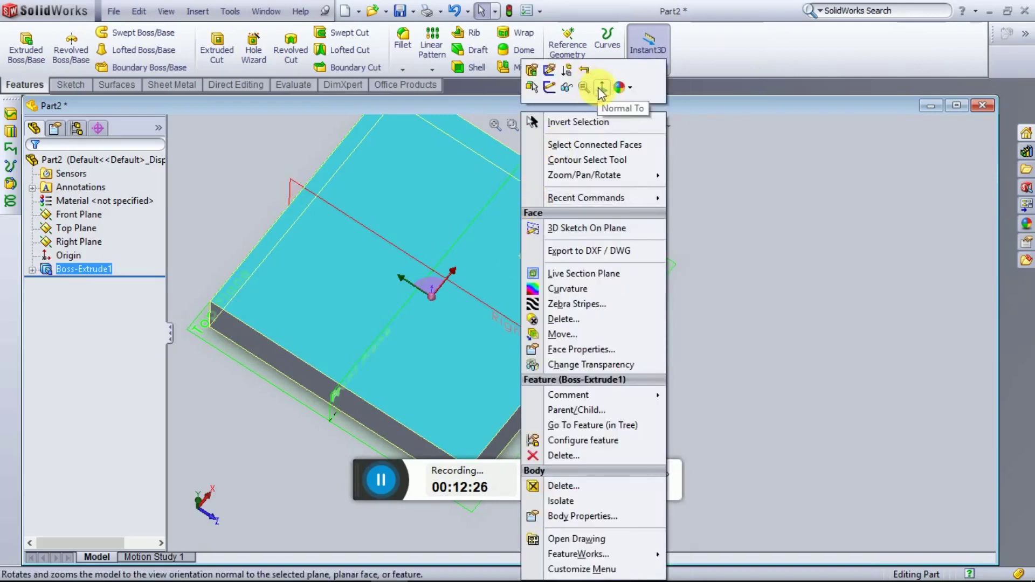
click(602, 95)
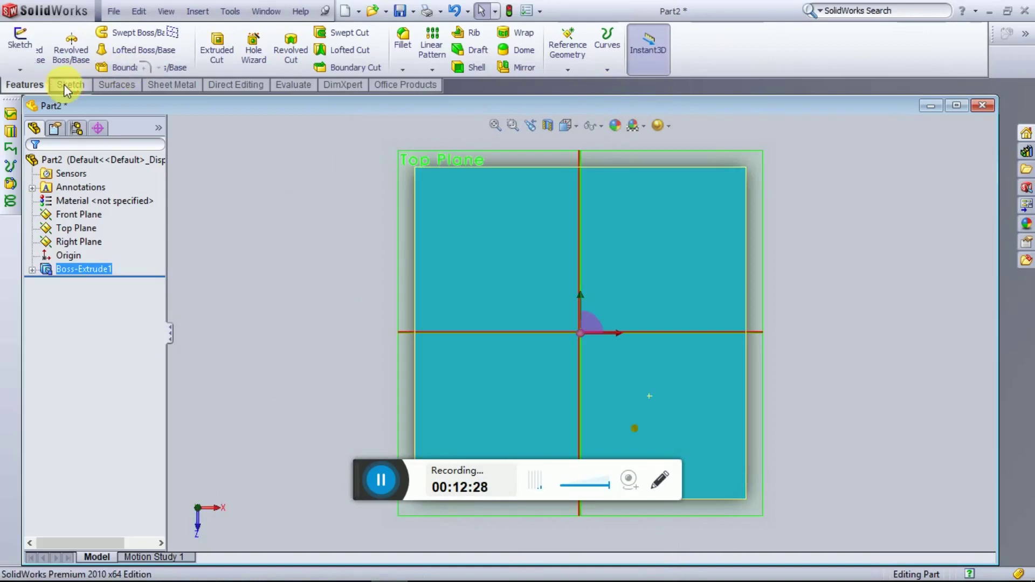
click(84, 85)
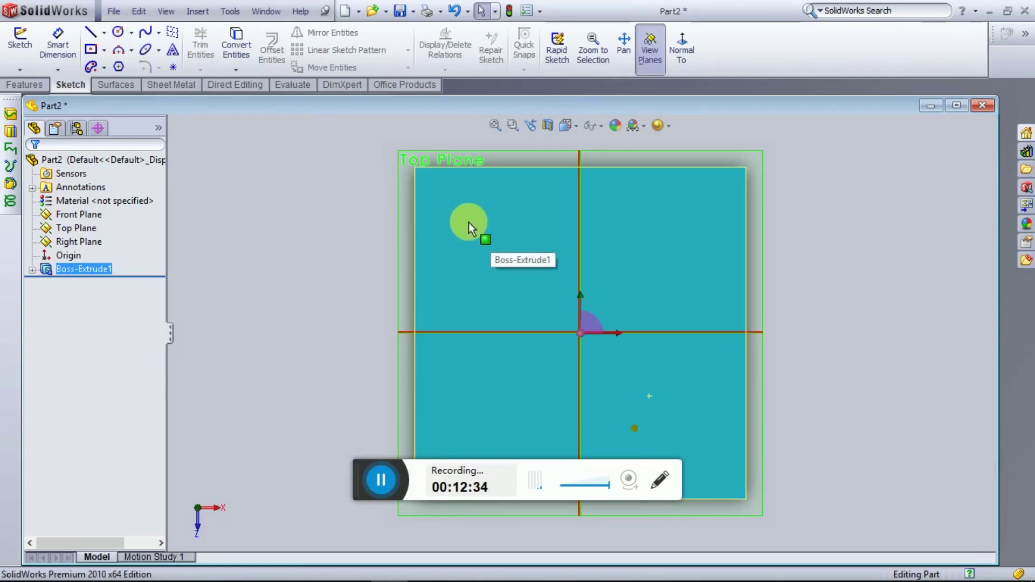
click(471, 224)
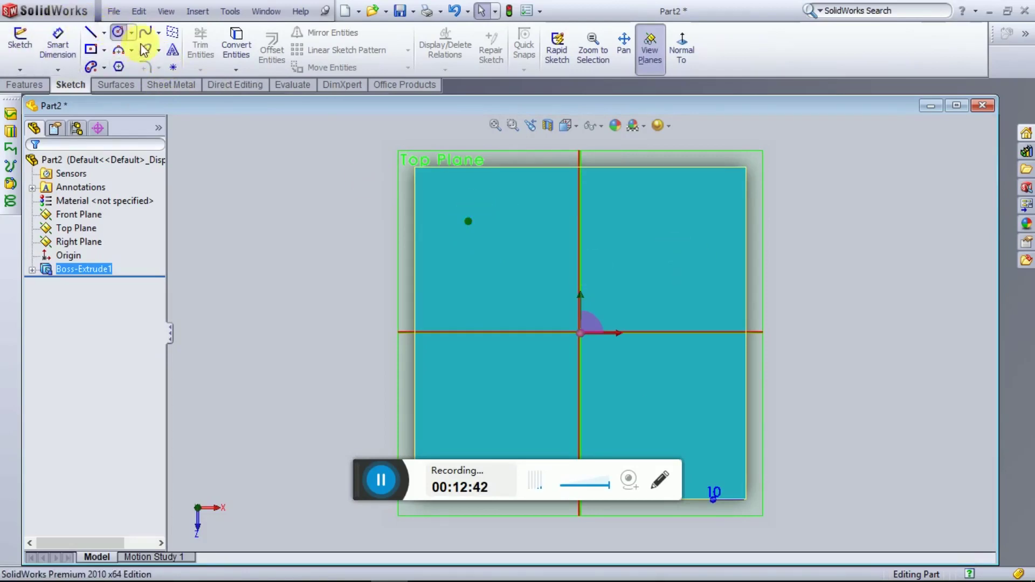
Step: Draw a circle of radius 5 mm centred at (-20, 20)
click(468, 223)
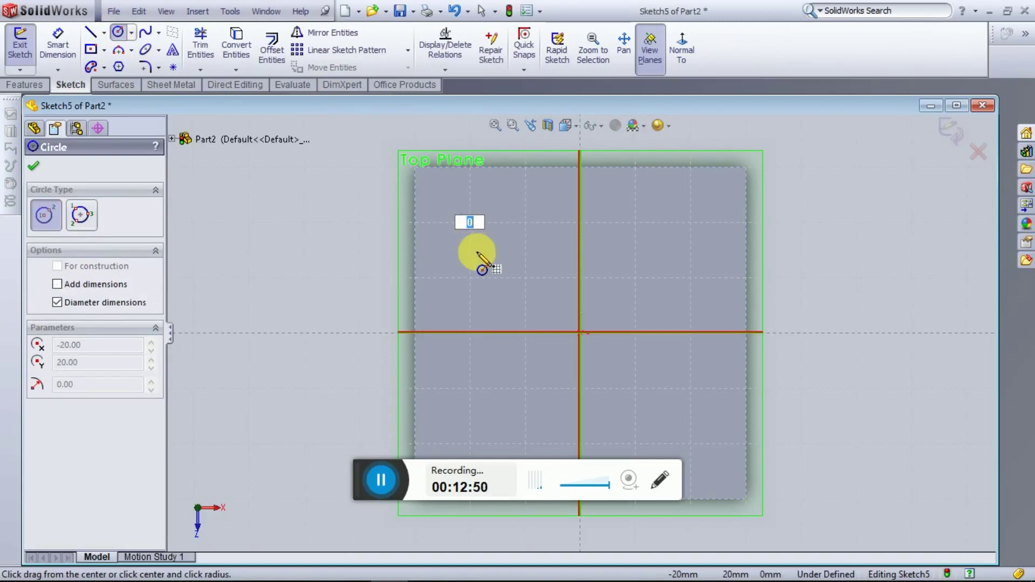
text(20)
key(Escape)
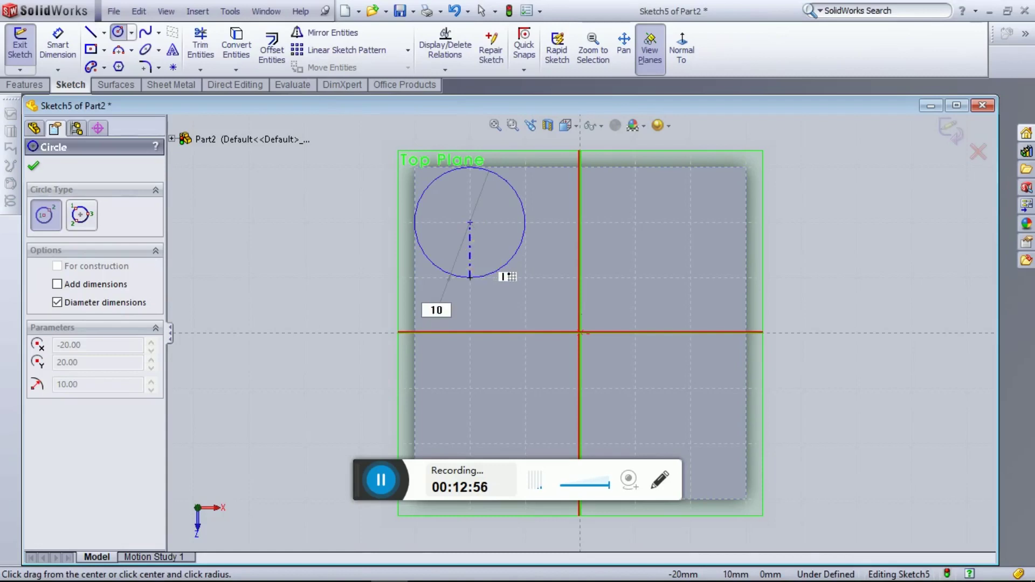
key(Return)
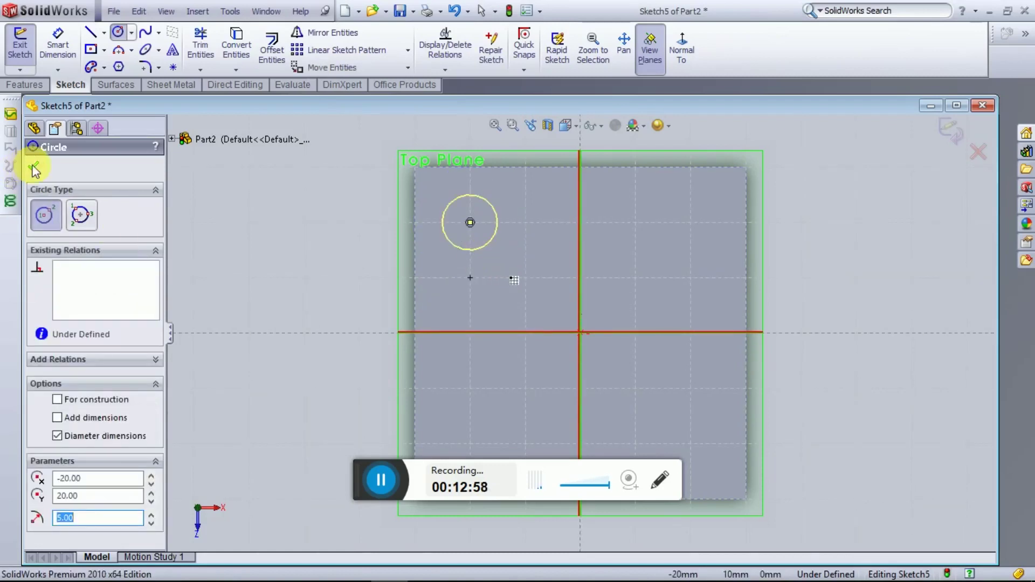
key(Escape)
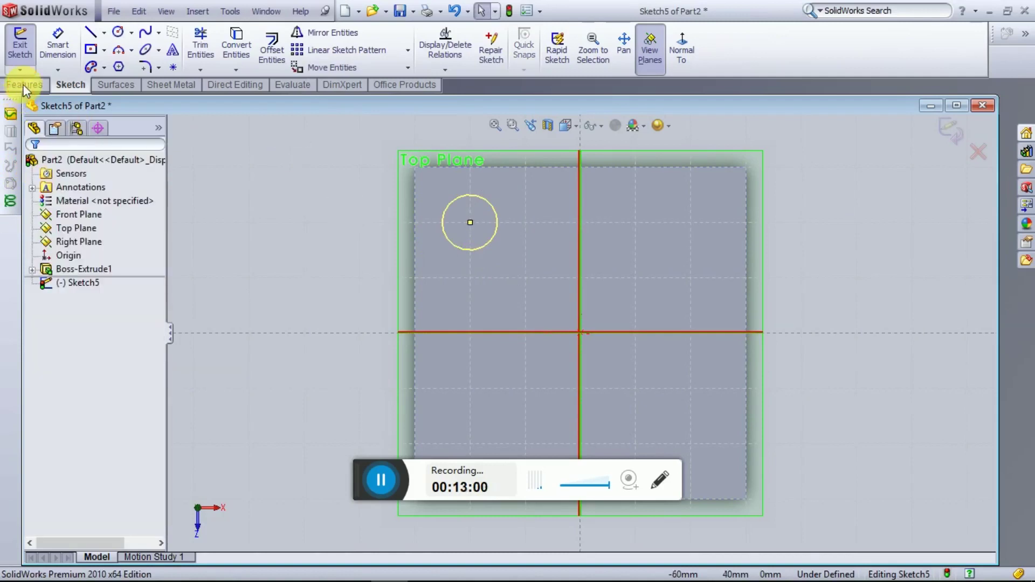
Step: Cut the 10 mm circle of Sketch5 Blind 10 mm into the block as Cut-Extrude1
click(22, 85)
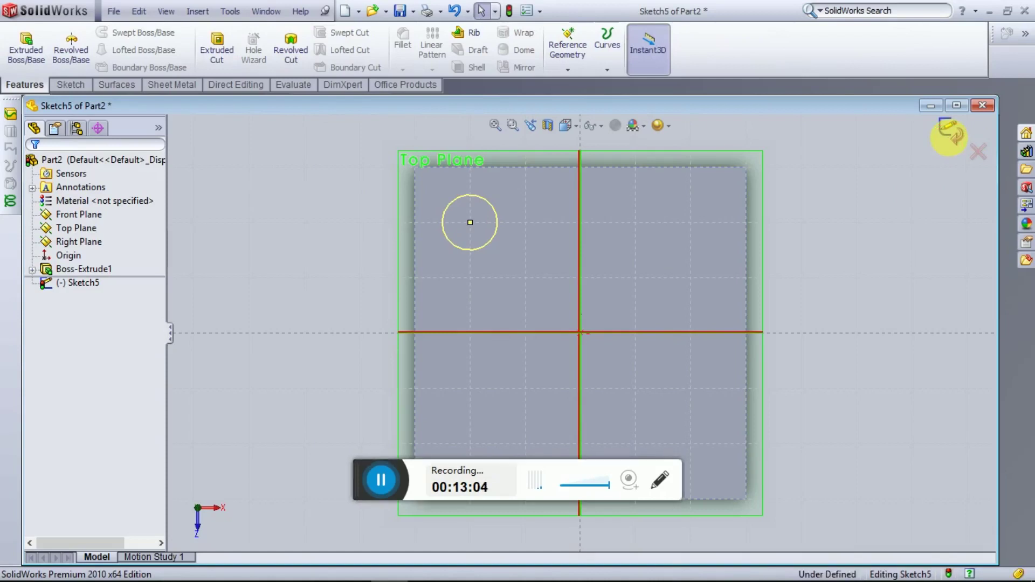
click(951, 142)
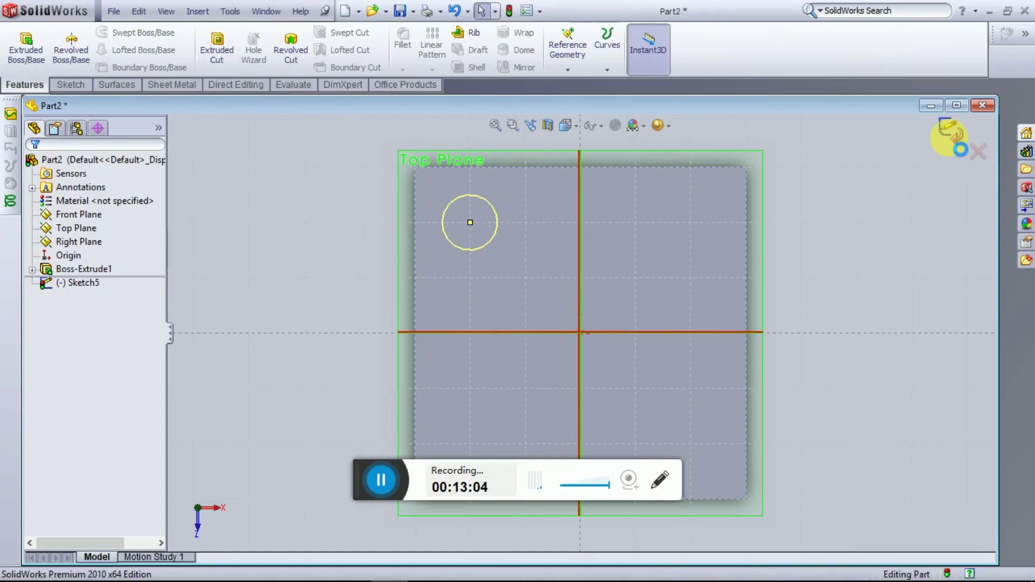
click(228, 64)
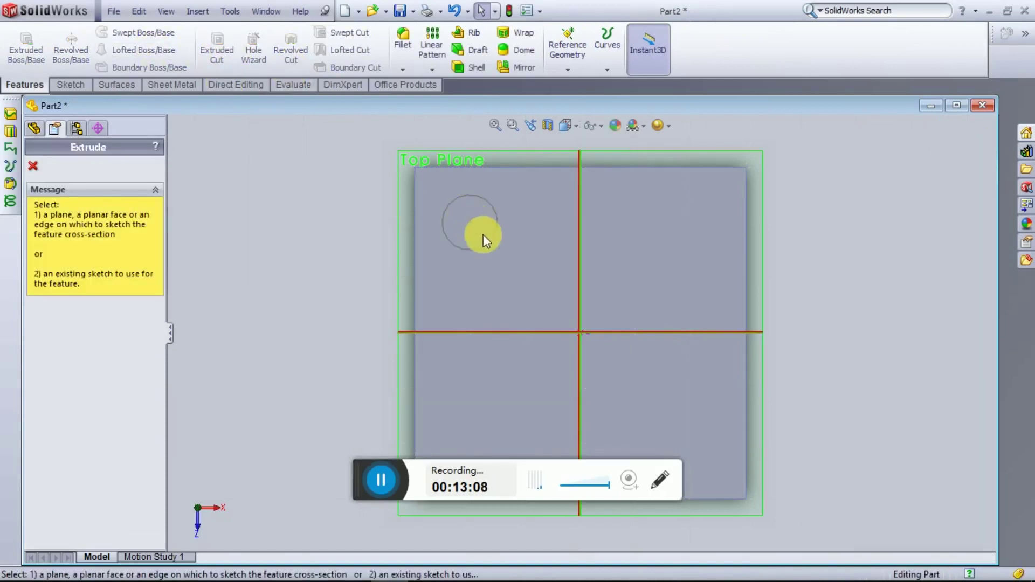
click(497, 260)
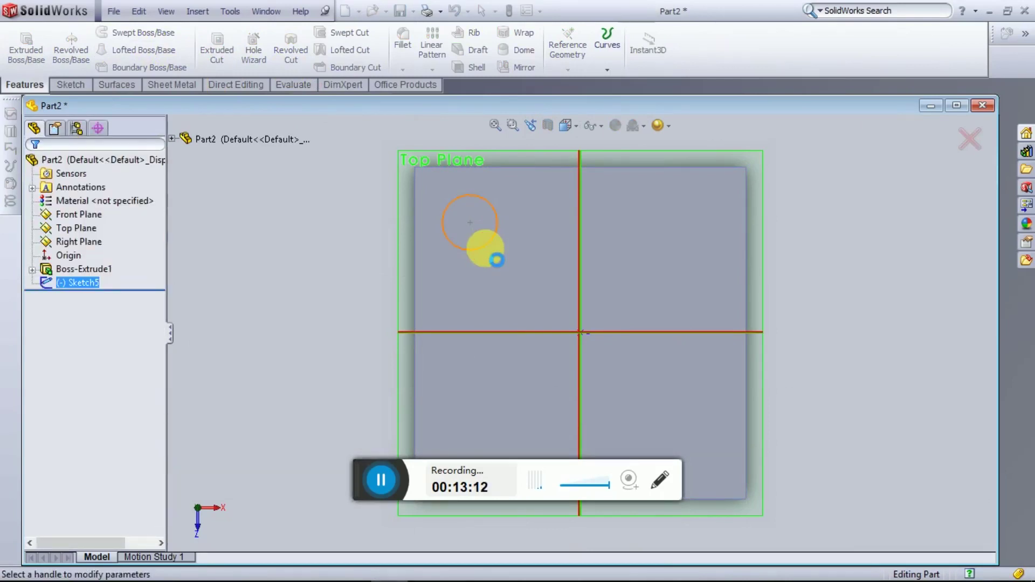
mouse_move(550, 291)
middle_down()
mouse_move(670, 335)
mouse_move(709, 393)
middle_up()
mouse_move(593, 273)
middle_down()
mouse_move(606, 296)
mouse_move(557, 213)
middle_up()
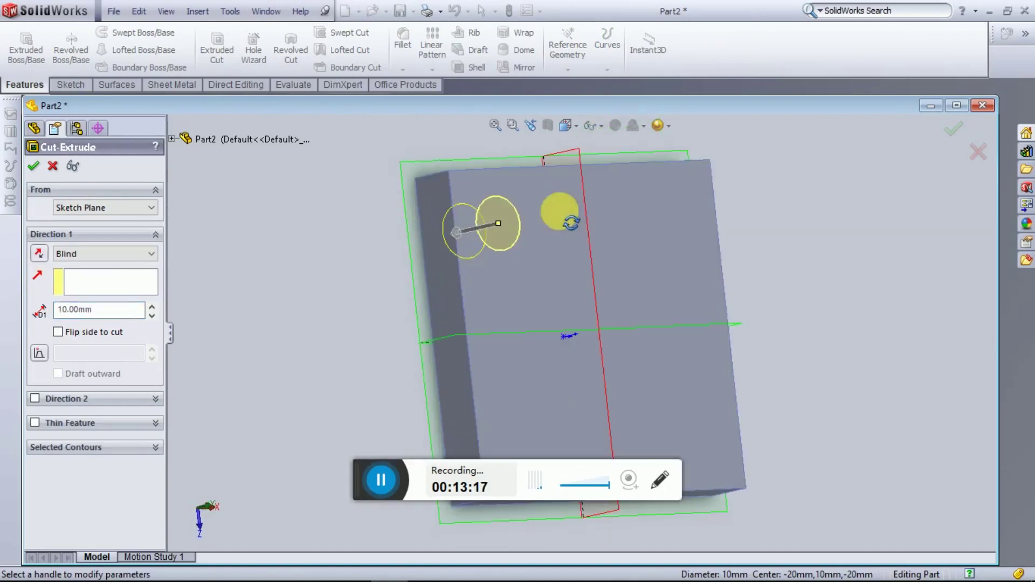
click(33, 166)
mouse_move(532, 329)
middle_down()
mouse_move(446, 312)
mouse_move(496, 365)
mouse_move(521, 311)
middle_up()
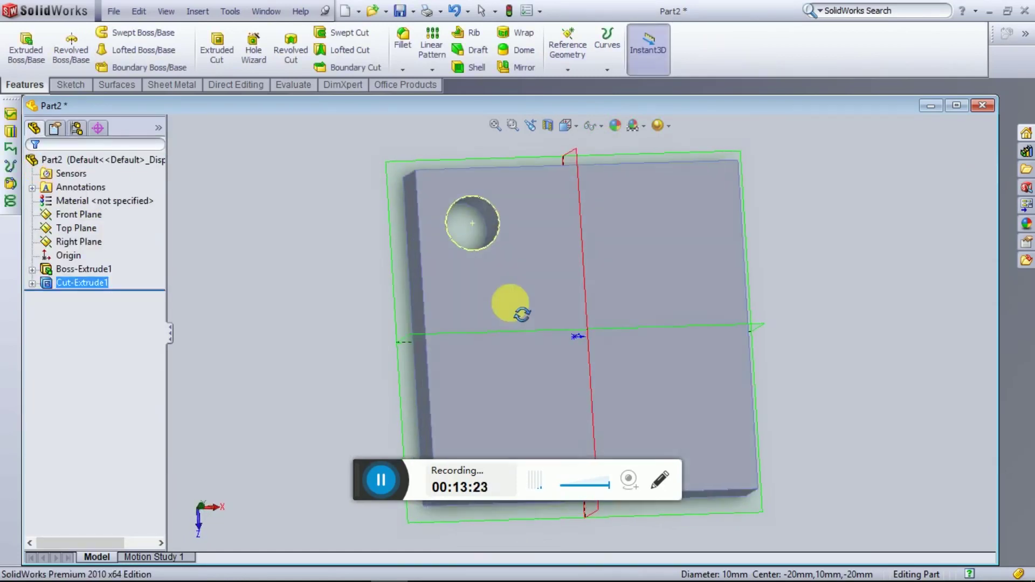
click(266, 53)
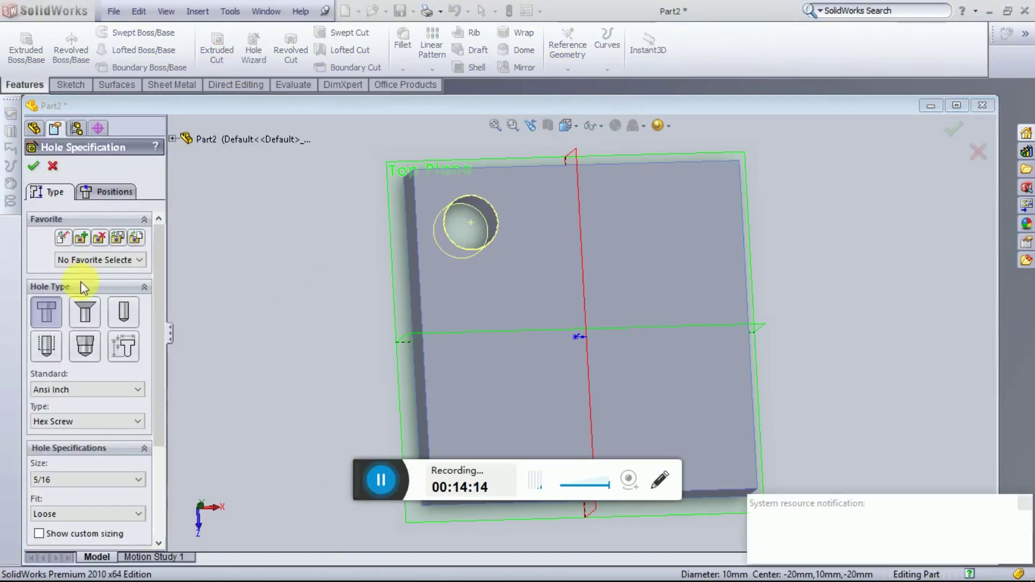
Step: Place an Ansi Inch countersink for a #10 flat head screw, Normal fit, on the top face
click(105, 196)
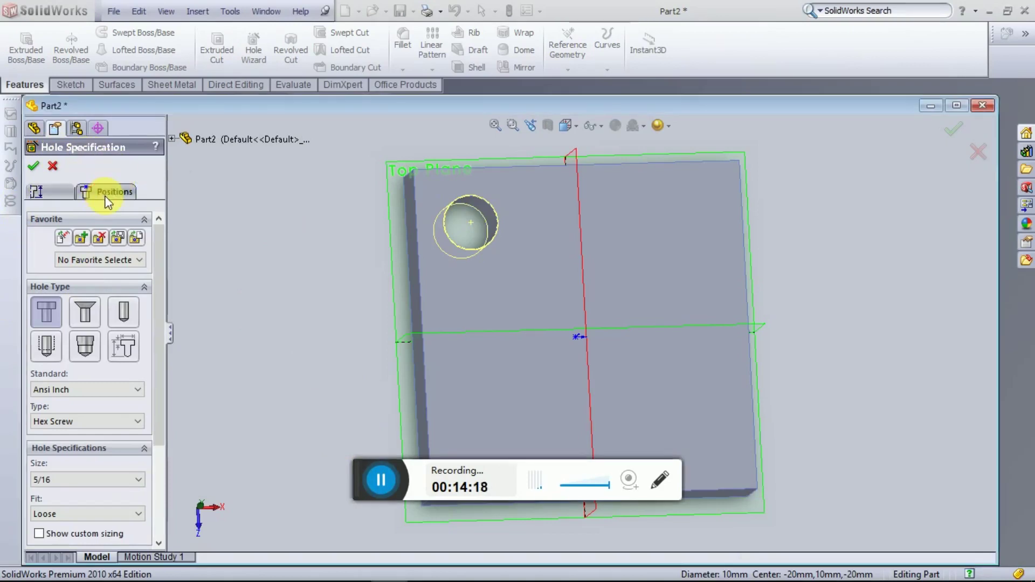
click(109, 319)
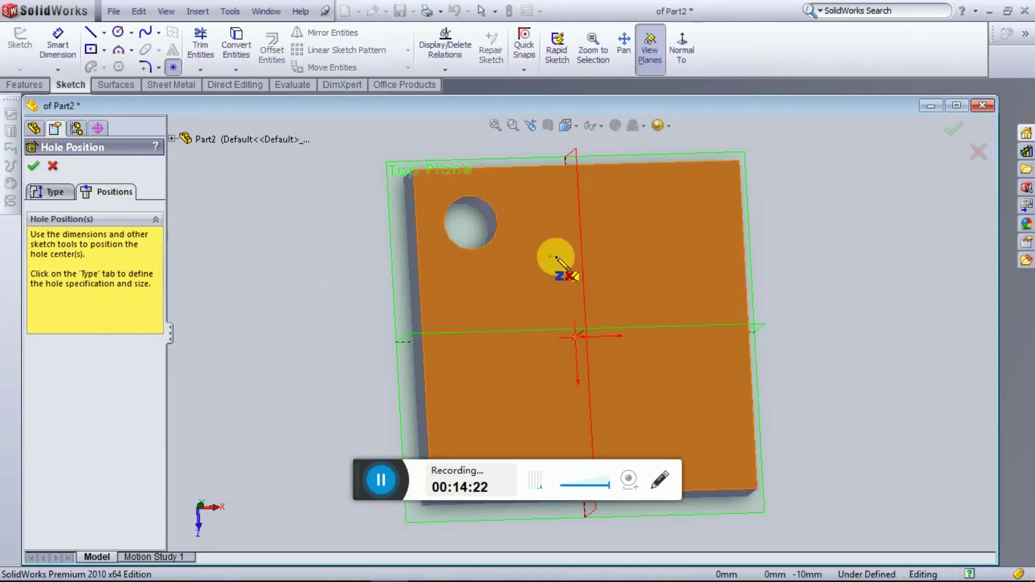
click(556, 219)
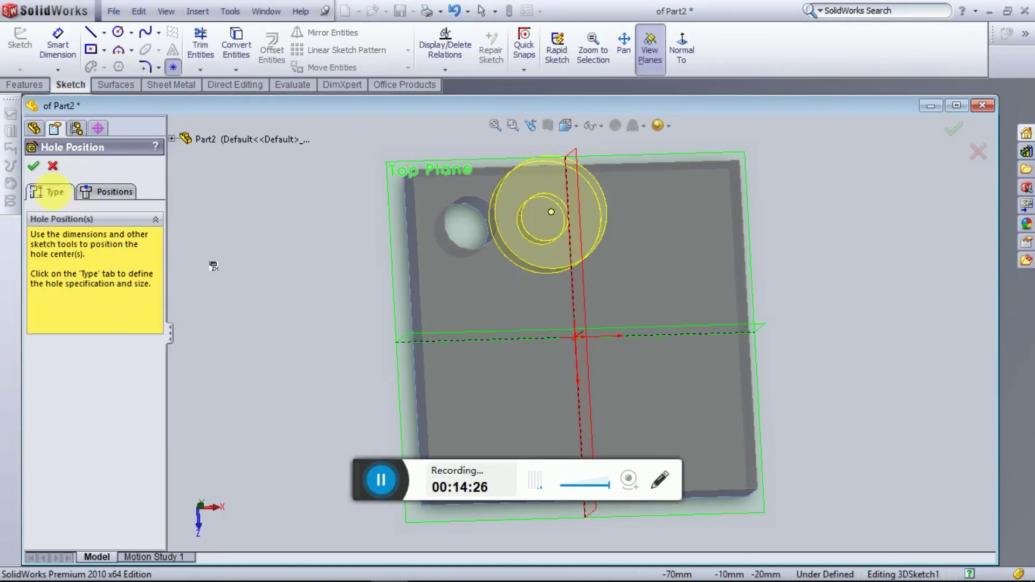
click(50, 191)
click(65, 484)
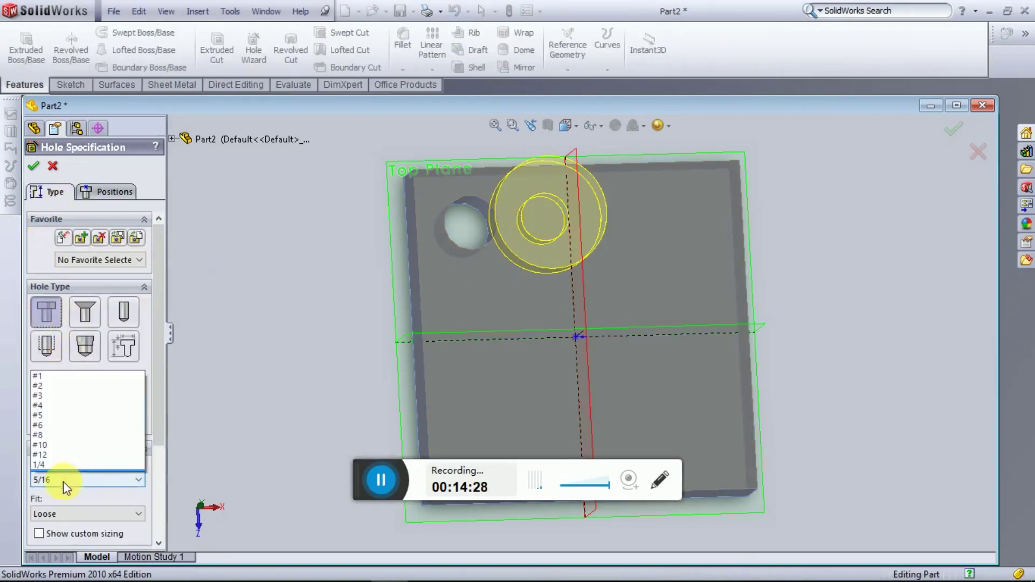
click(62, 404)
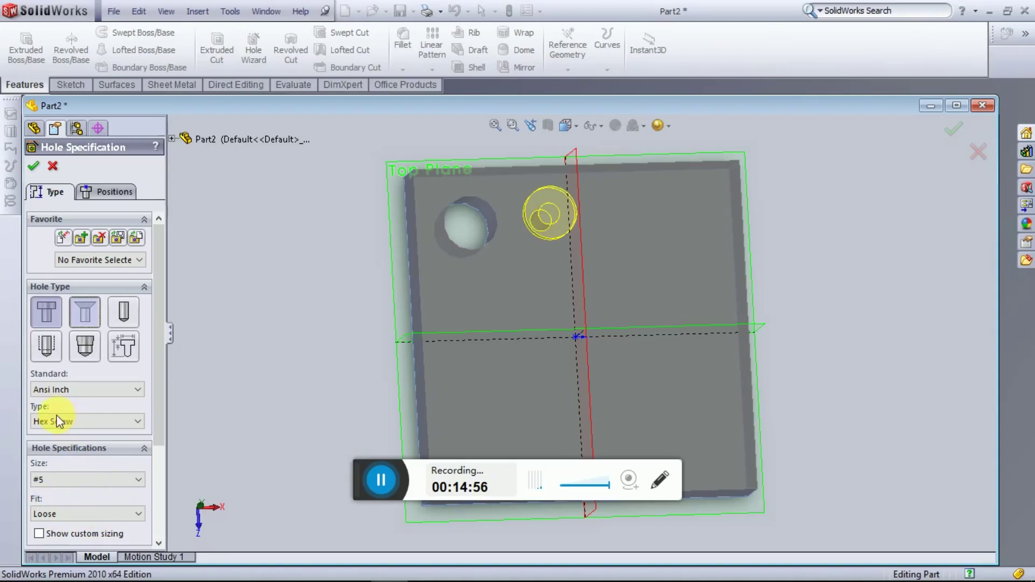
scroll(68, 421, up, 2)
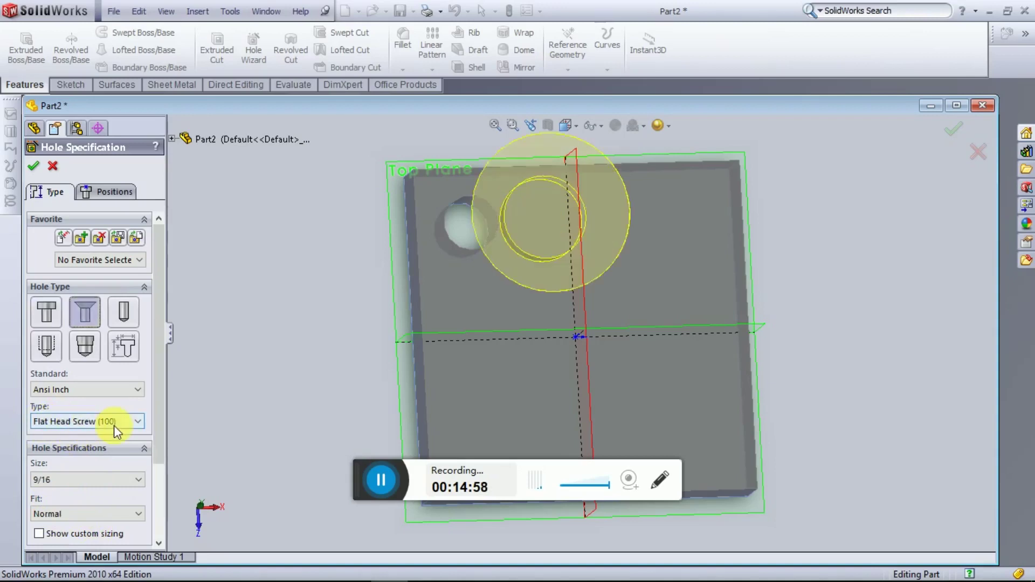
click(72, 516)
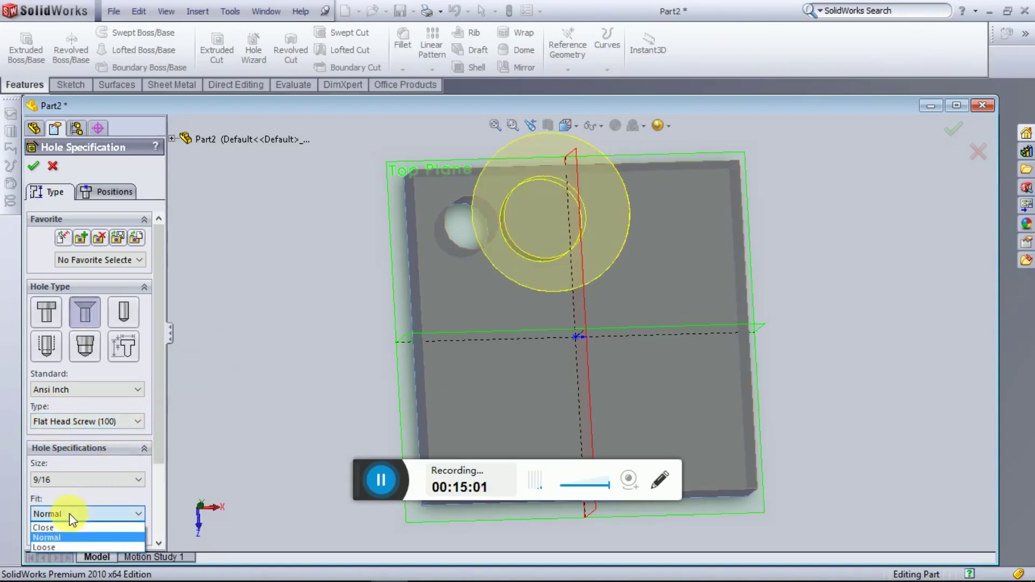
click(76, 478)
click(82, 391)
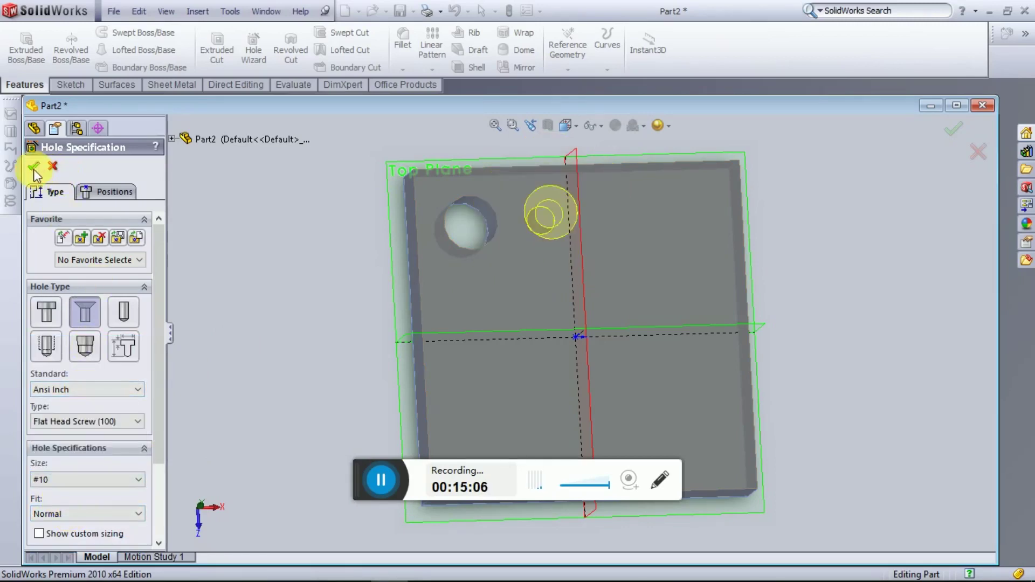
click(106, 191)
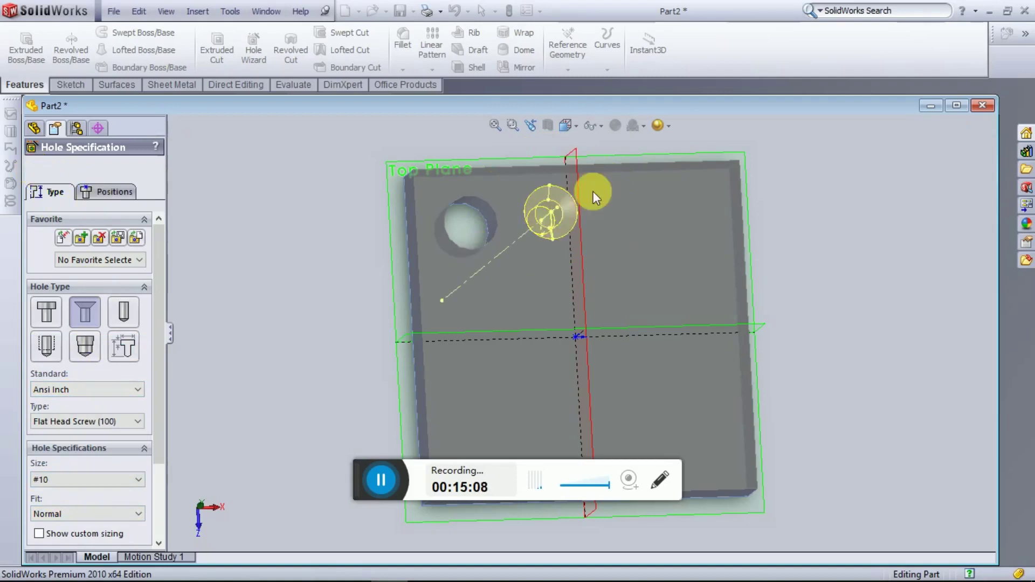
key(Return)
Step: Orbit and zoom the block to inspect the new countersunk hole
scroll(574, 251, down, 3)
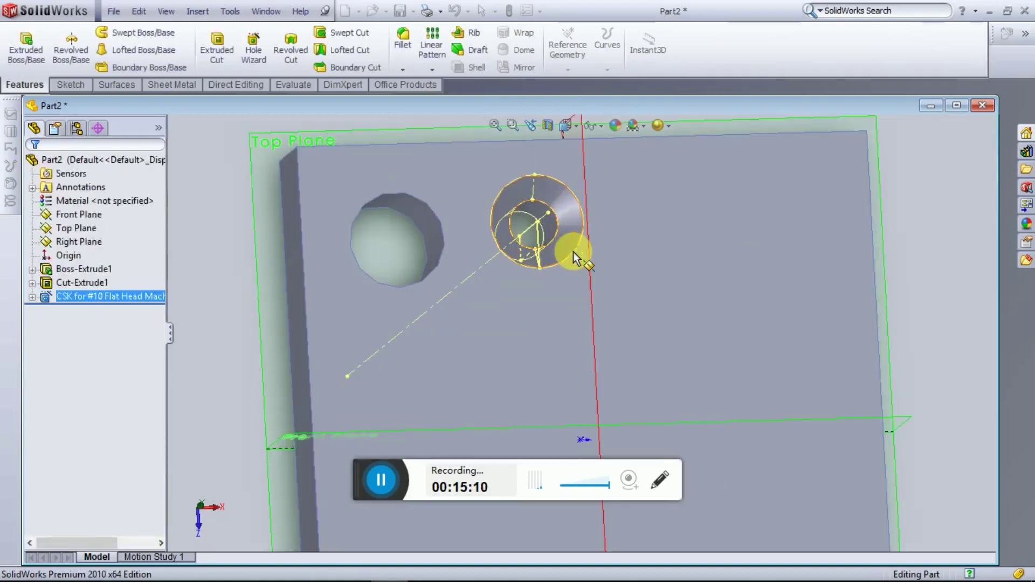
scroll(551, 306, down, 1)
mouse_move(552, 306)
middle_down()
mouse_move(578, 370)
mouse_move(511, 308)
mouse_move(527, 286)
middle_up()
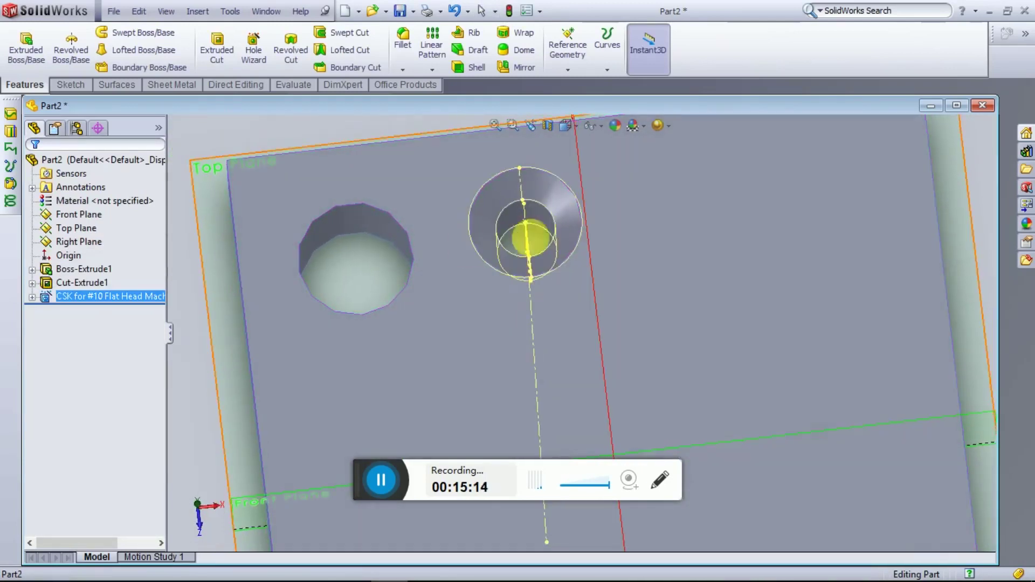
scroll(593, 328, up, 2)
mouse_move(617, 342)
middle_down()
mouse_move(388, 232)
mouse_move(430, 318)
mouse_move(410, 337)
mouse_move(381, 278)
middle_up()
mouse_move(410, 312)
middle_down()
mouse_move(416, 289)
mouse_move(400, 269)
middle_up()
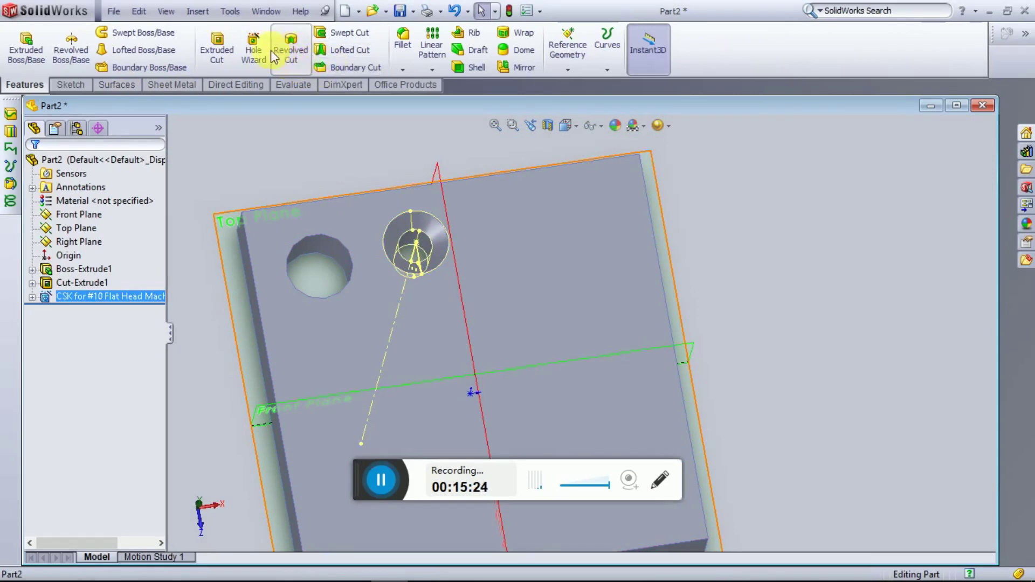
Step: Draw a 10 by 20 corner rectangle on the top face right of the countersink
click(82, 90)
click(102, 51)
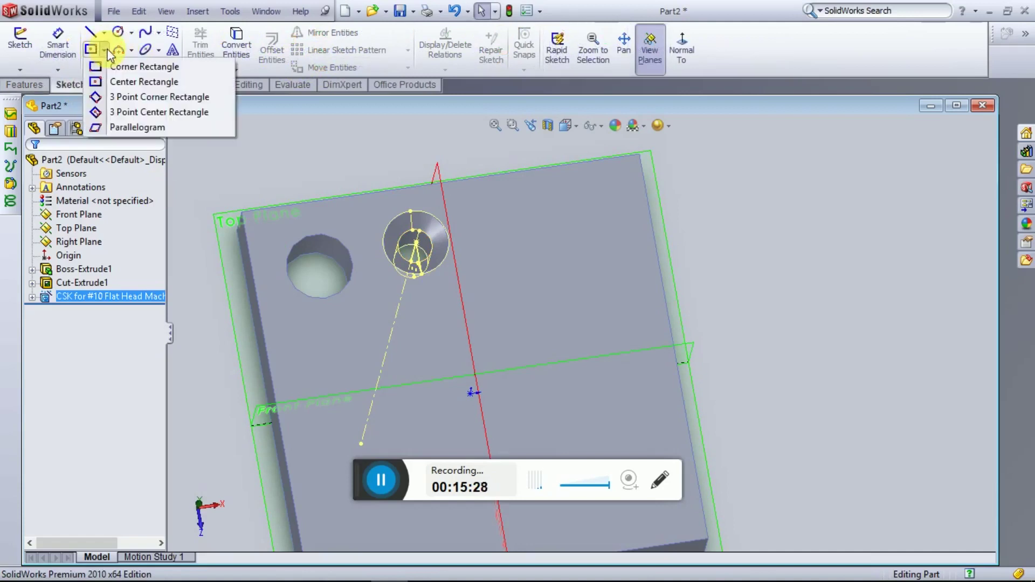
click(116, 63)
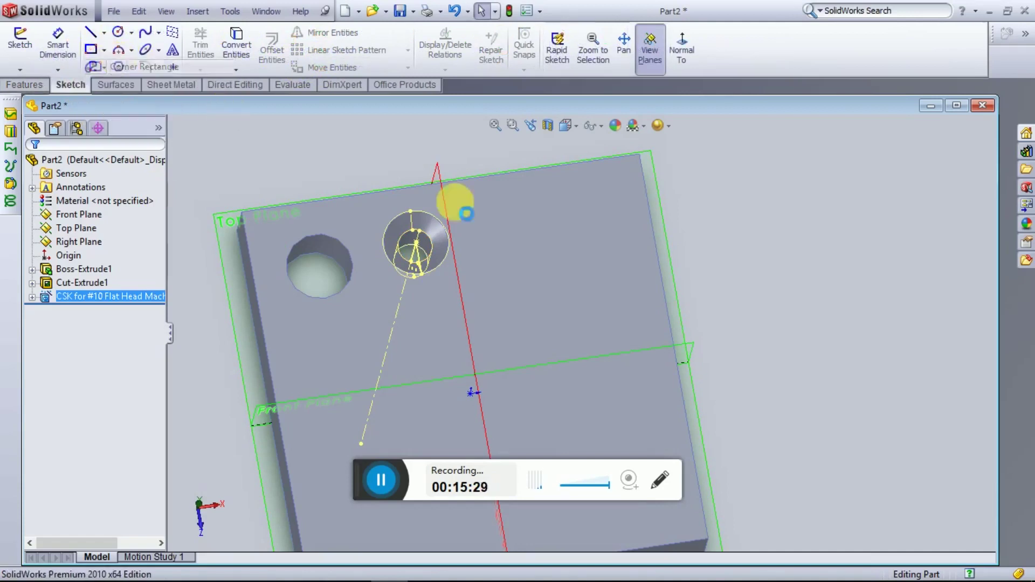
click(536, 199)
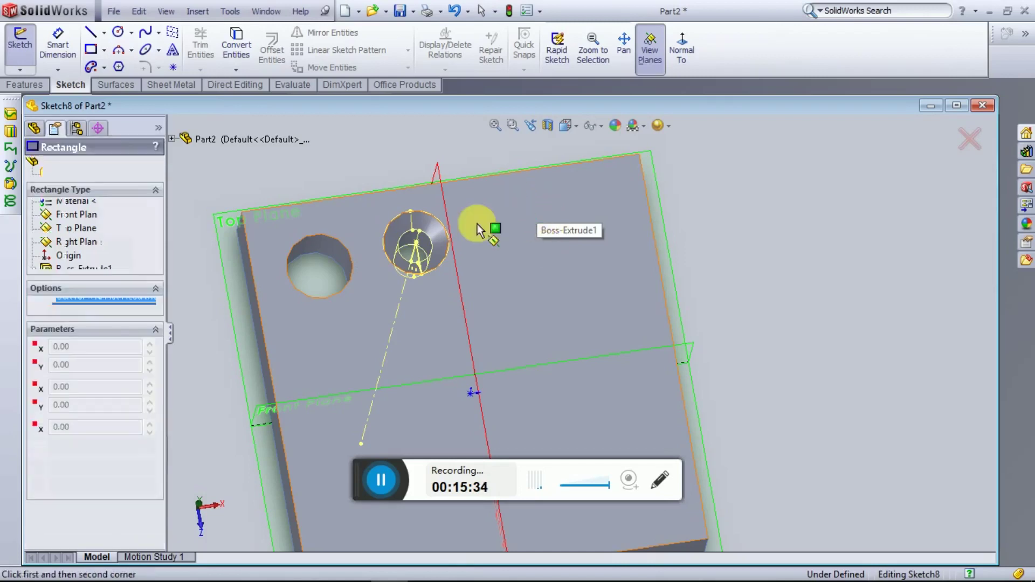
click(501, 200)
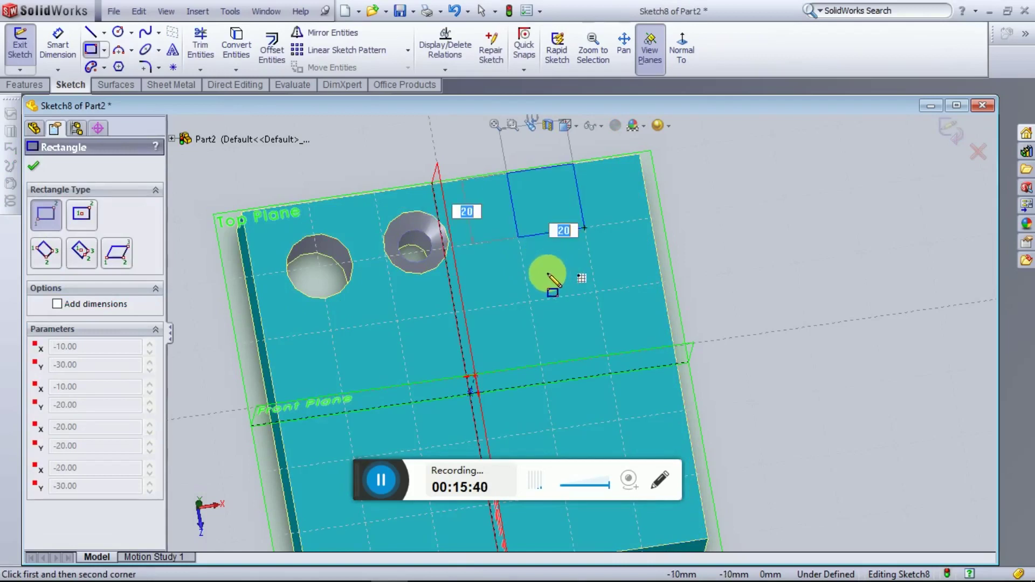
key(Escape)
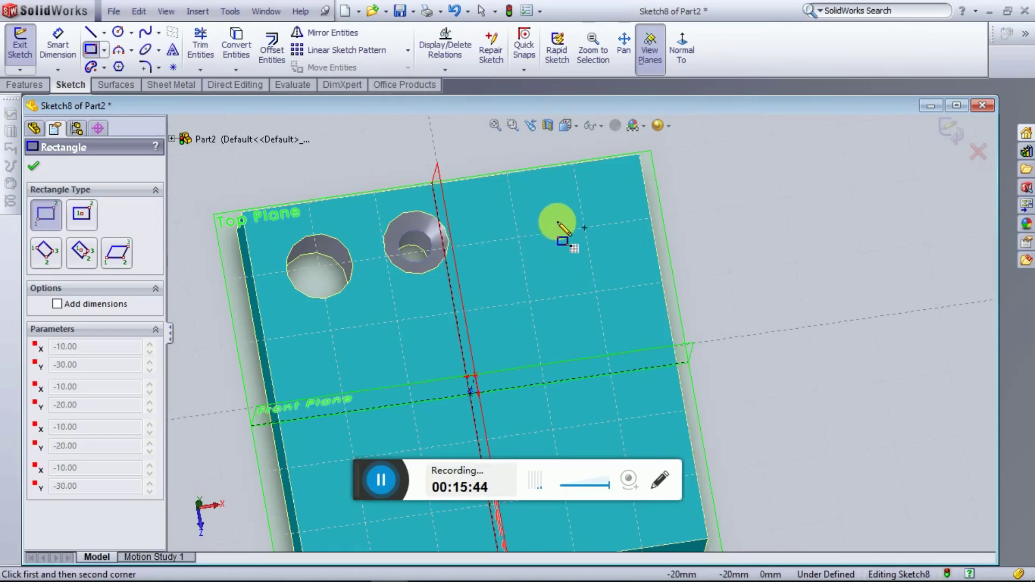
scroll(552, 224, down, 2)
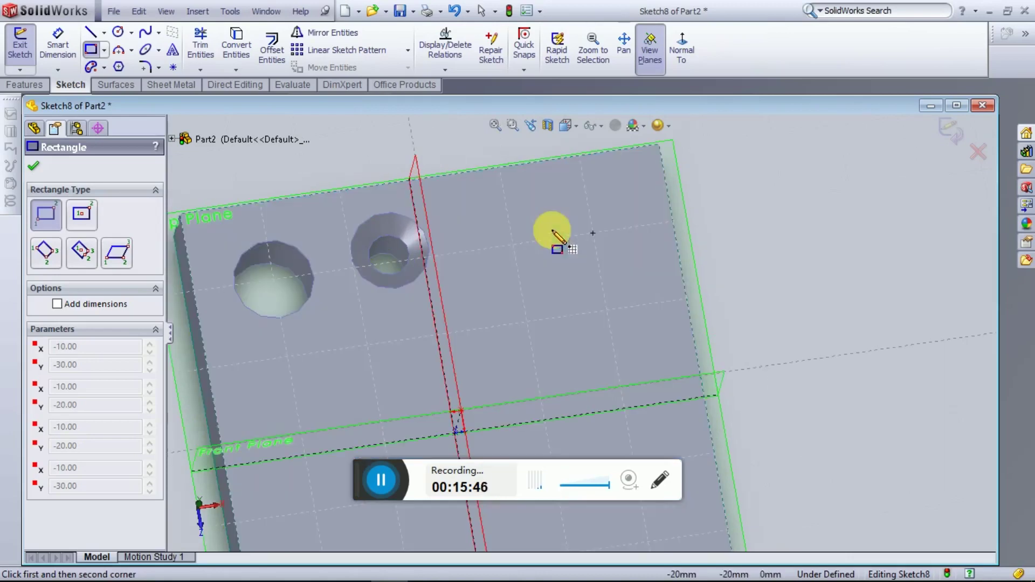
click(499, 168)
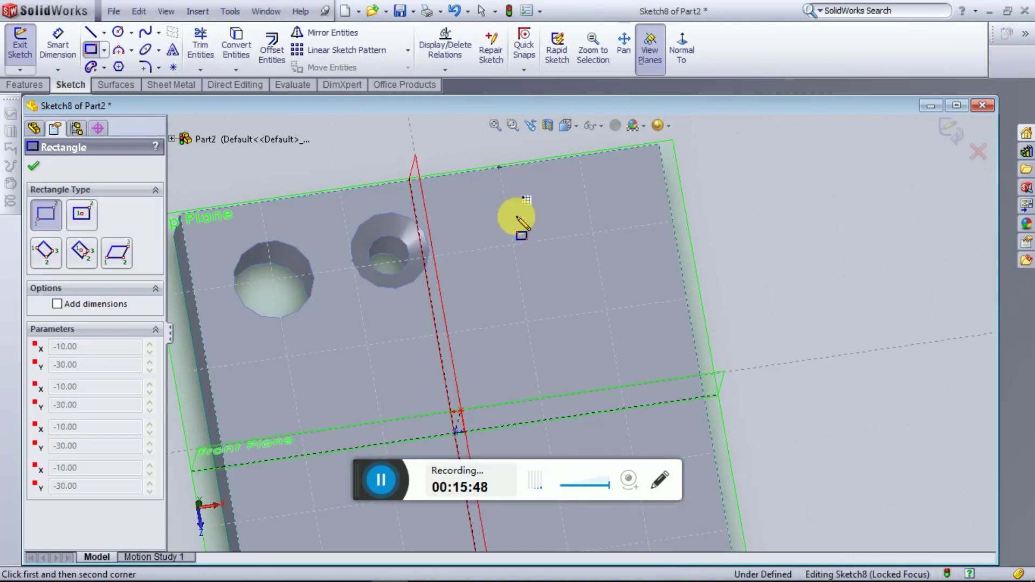
click(569, 283)
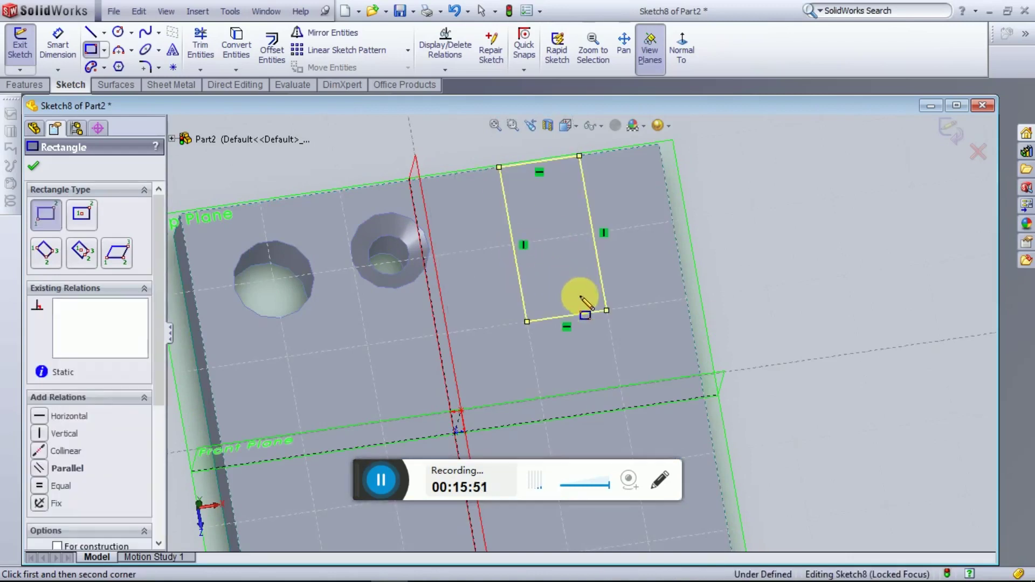
click(35, 168)
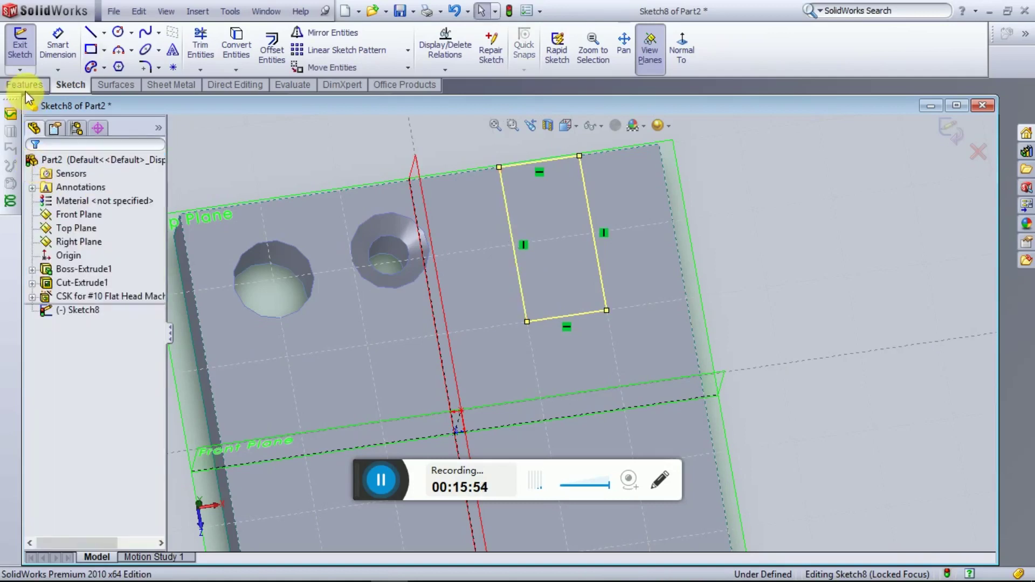
Step: Try a revolved cut of the rectangle about its left edge Line2@Sketch8
click(950, 129)
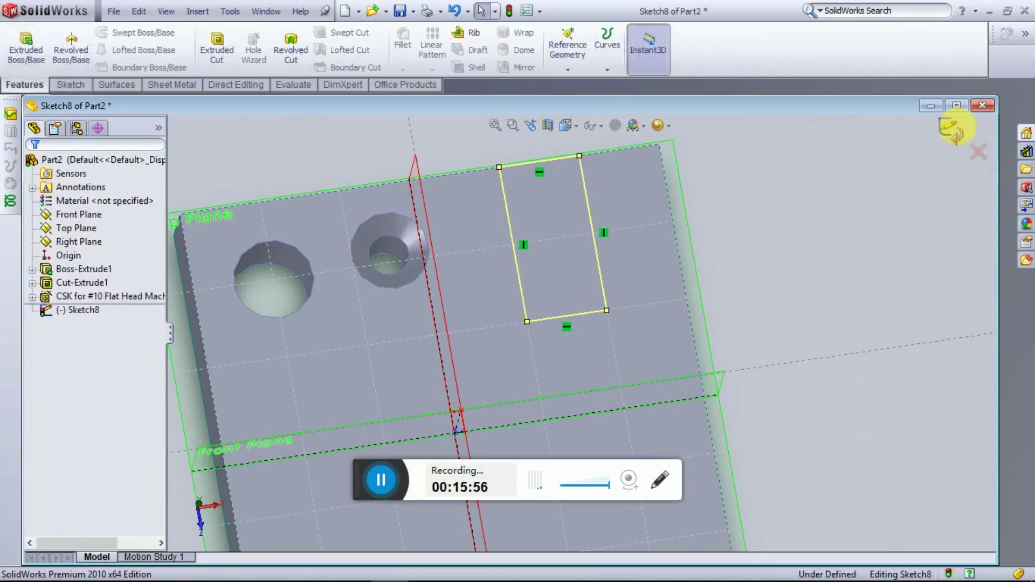
click(290, 45)
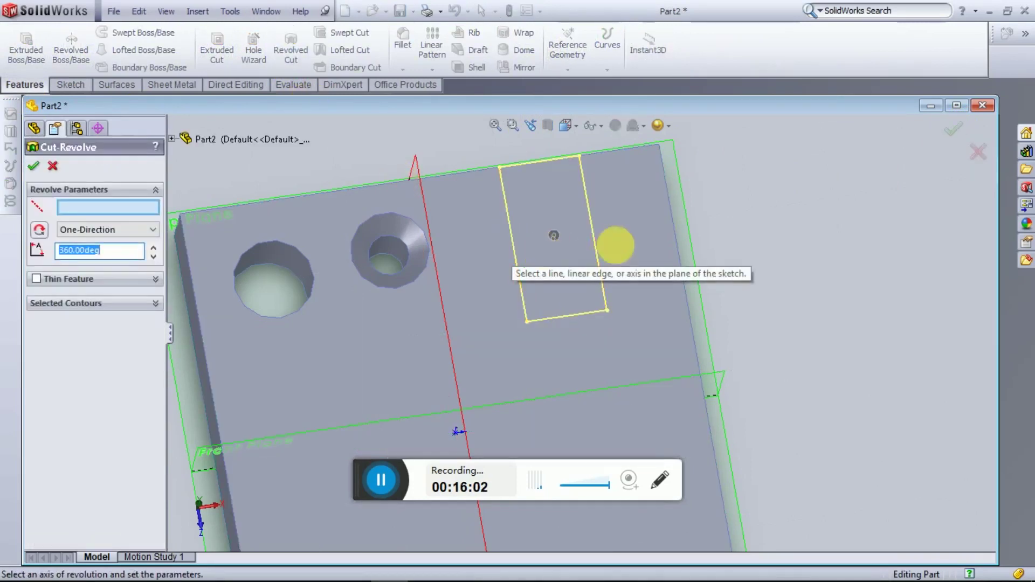
click(516, 251)
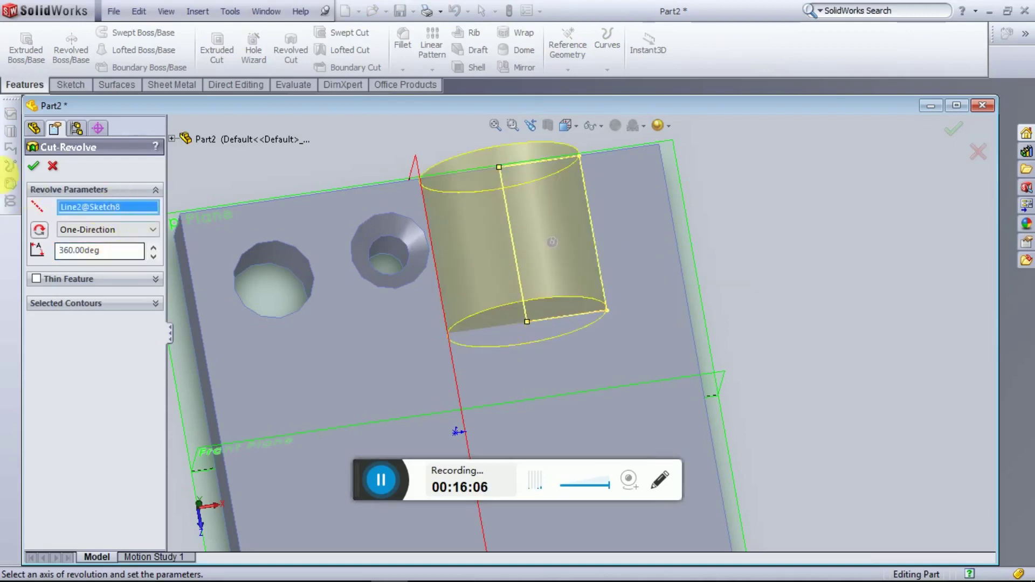
click(32, 166)
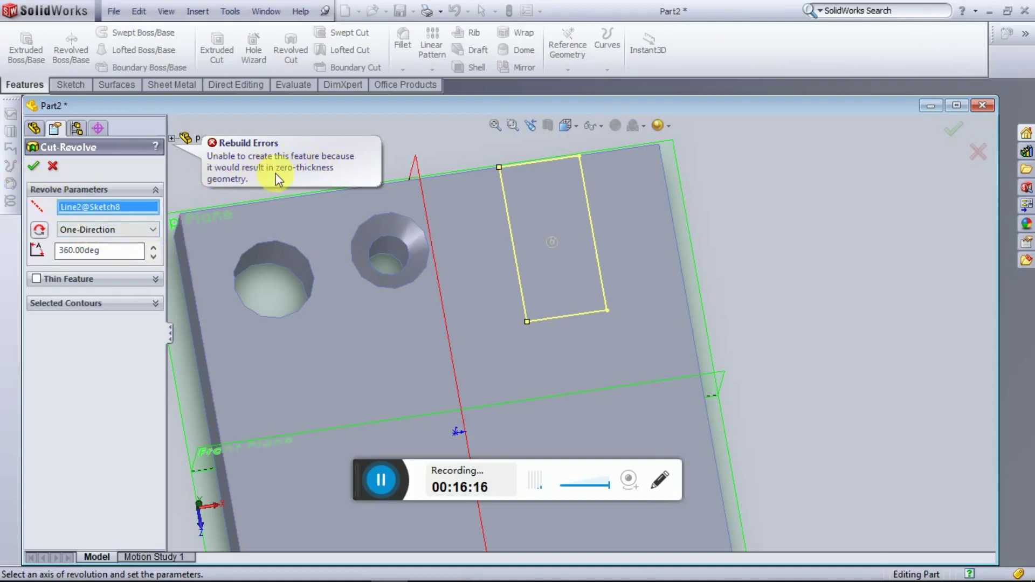
Step: Lower the revolve angle to 350°, retry, then cancel after the zero-thickness error
click(155, 261)
click(154, 261)
click(154, 261)
click(32, 167)
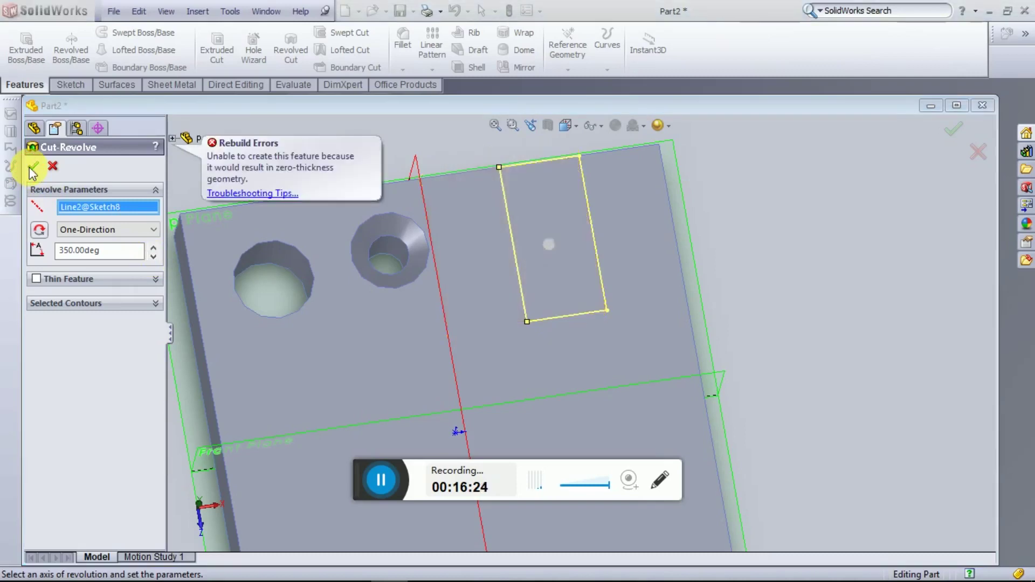
click(108, 215)
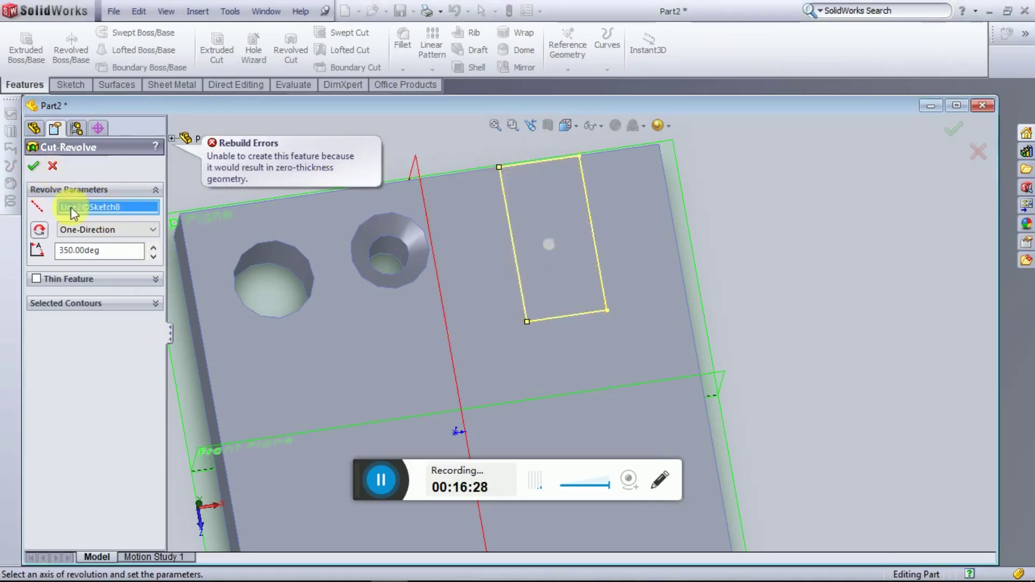
click(54, 167)
Step: Return to the Features tools and exit the 10 by 20 rectangle sketch Sketch8
click(63, 85)
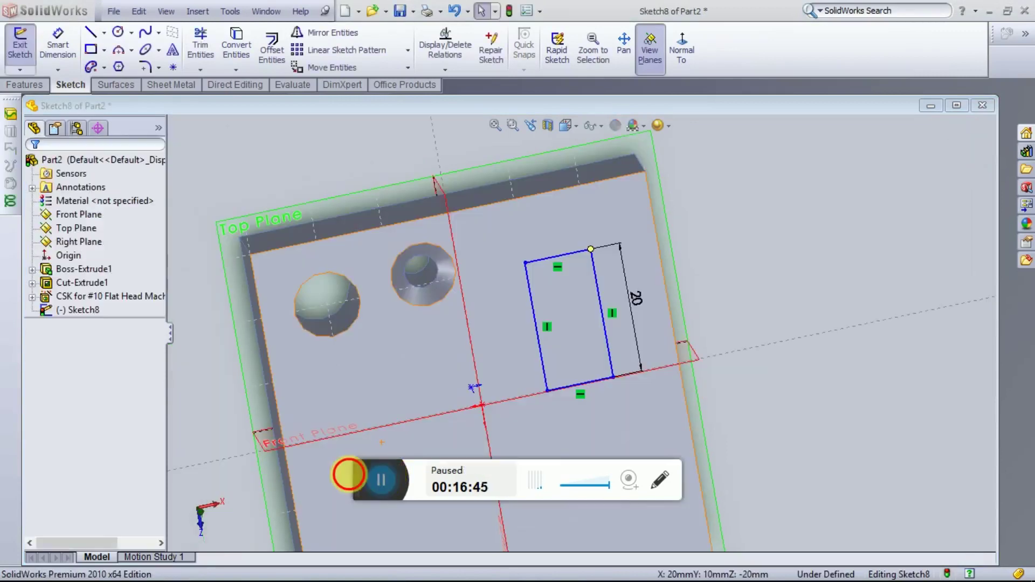
click(348, 474)
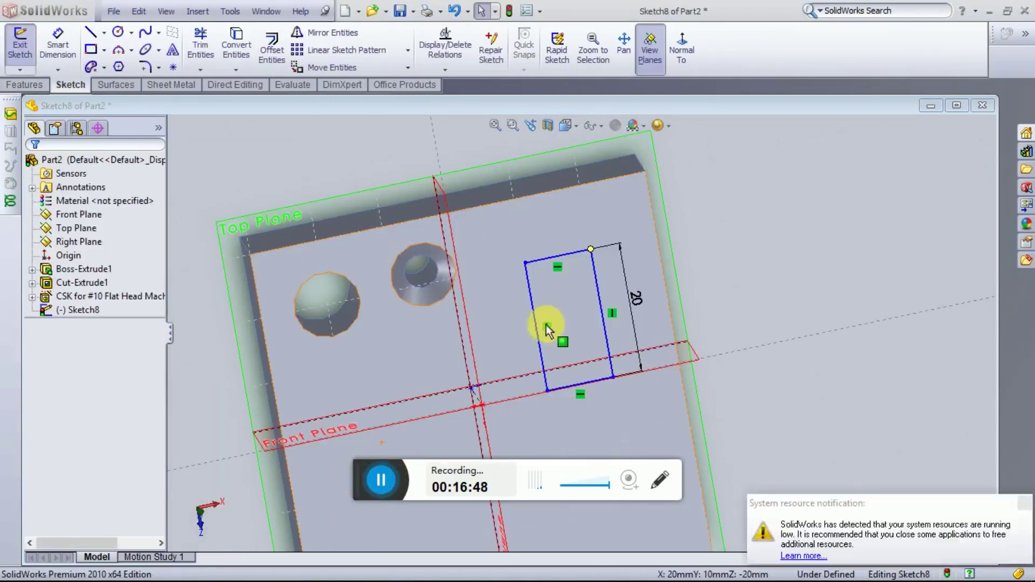
click(18, 84)
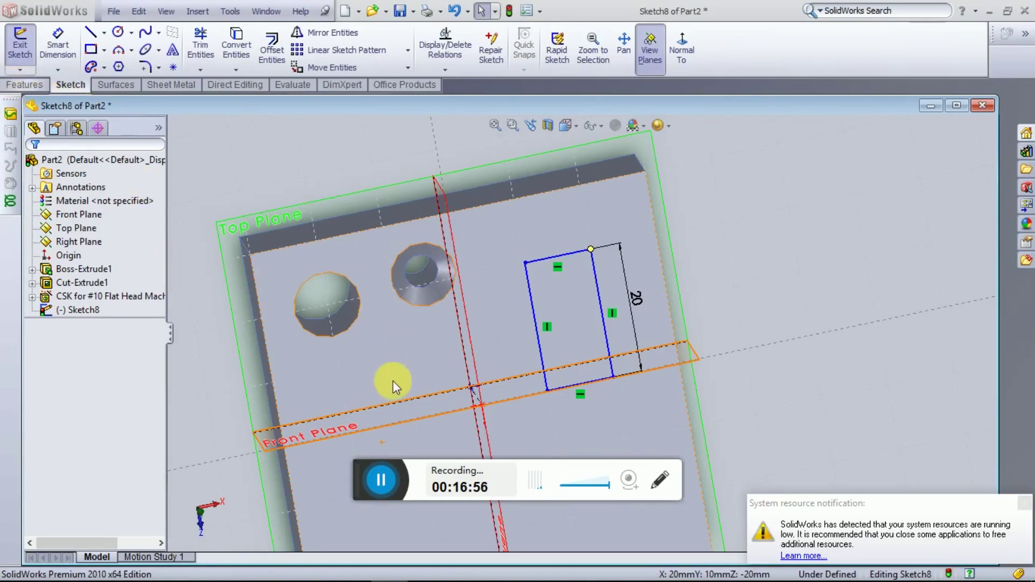
click(382, 480)
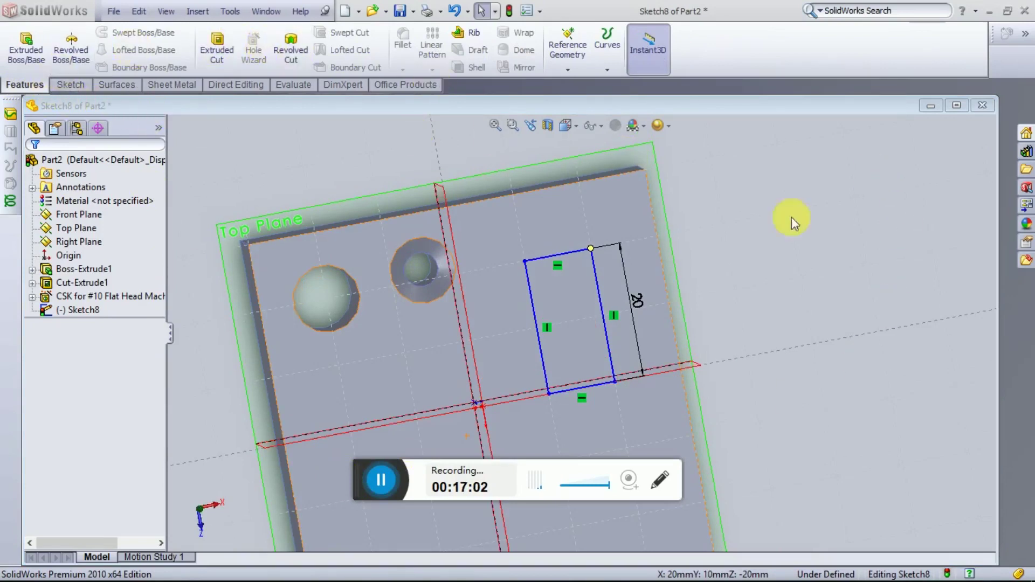
click(694, 199)
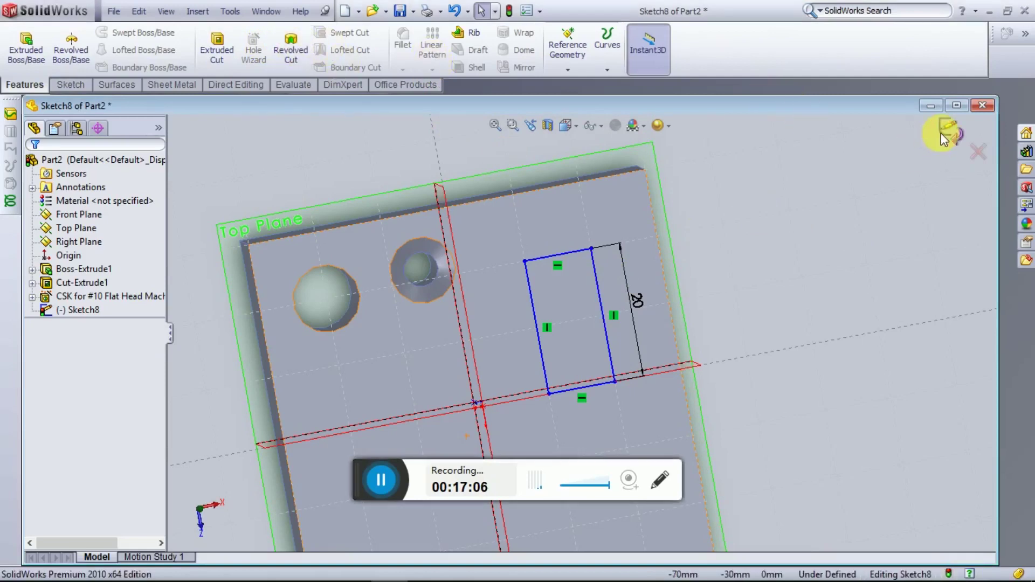
click(951, 132)
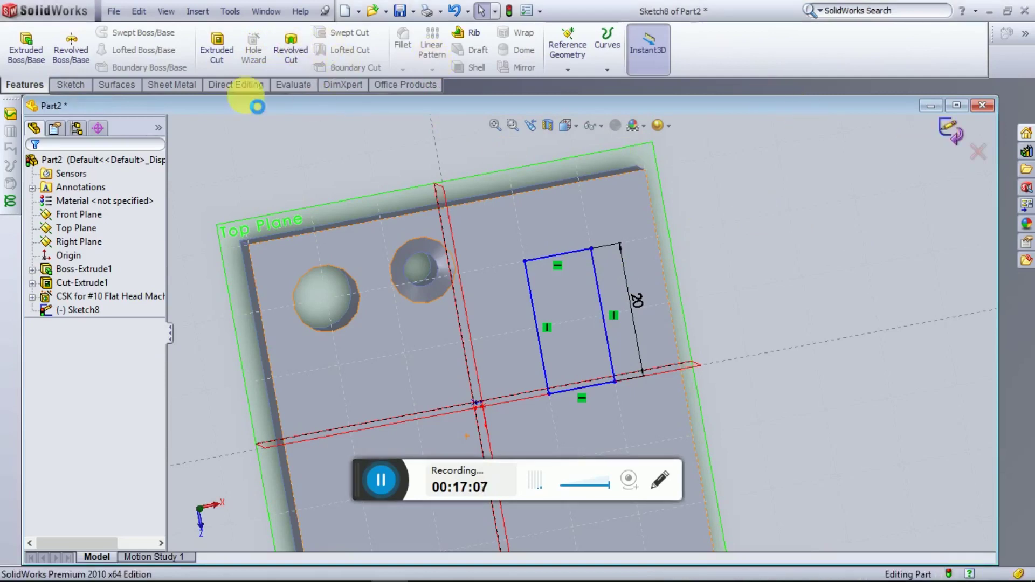
Step: Start a revolved cut with a Top Plane profile sketch holding a 5 mm-wide rectangle
click(290, 54)
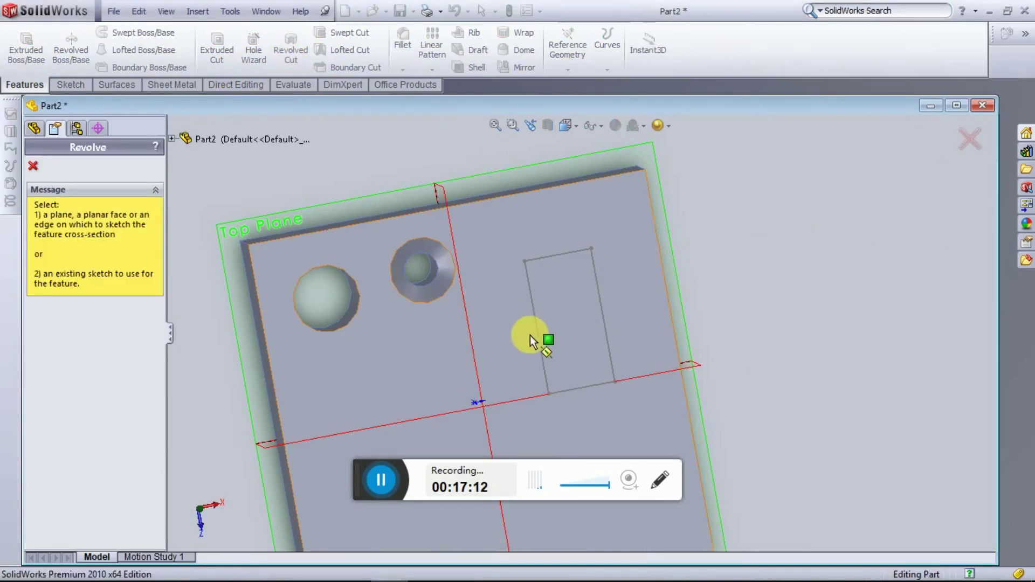
click(541, 348)
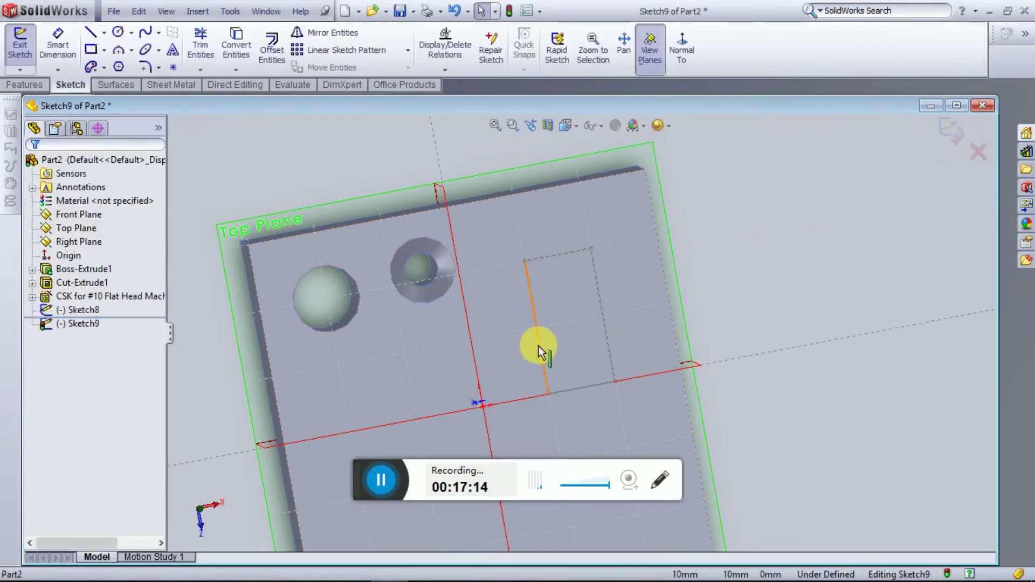
click(539, 350)
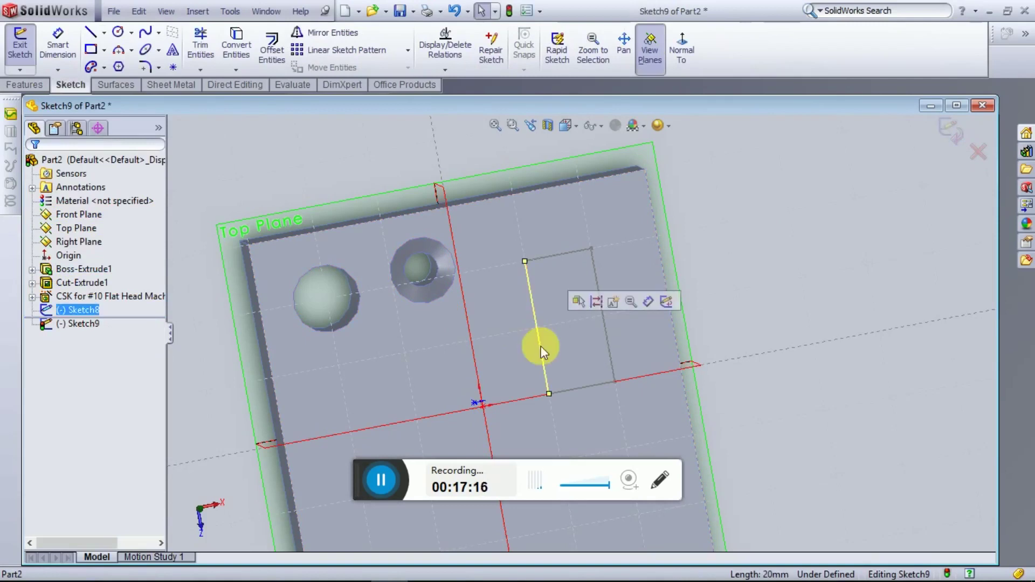
click(21, 85)
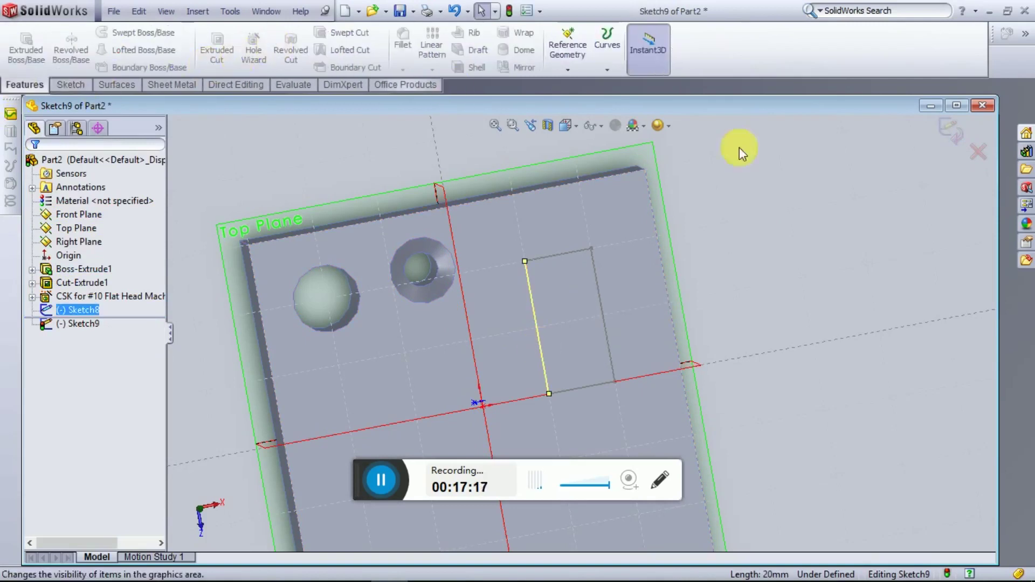
click(950, 131)
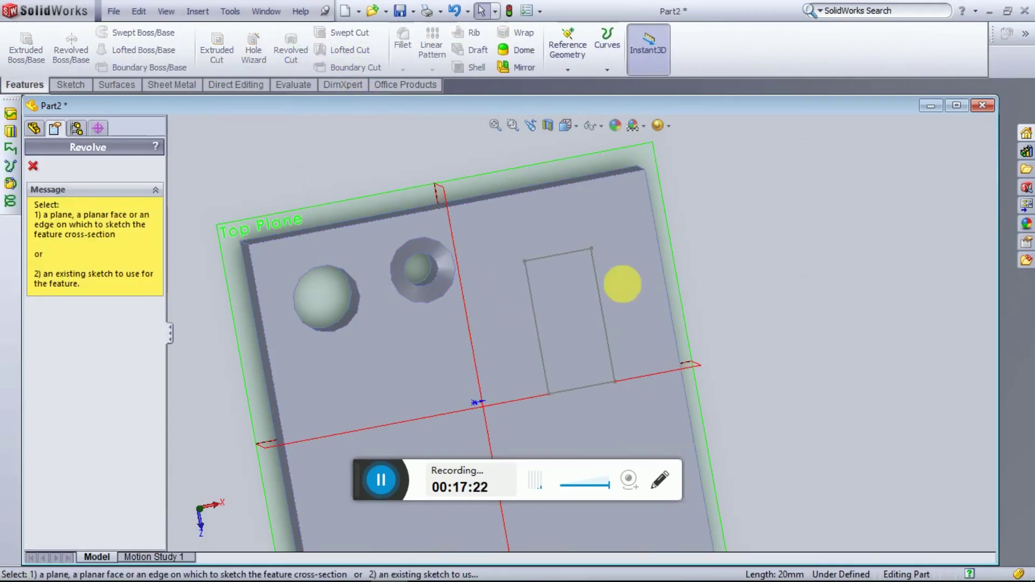
click(668, 225)
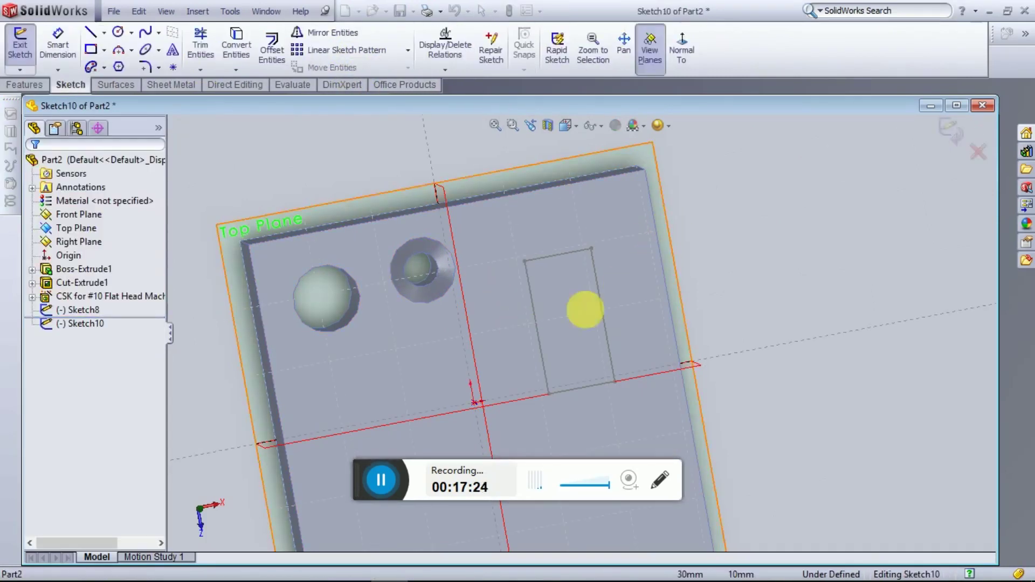
click(40, 84)
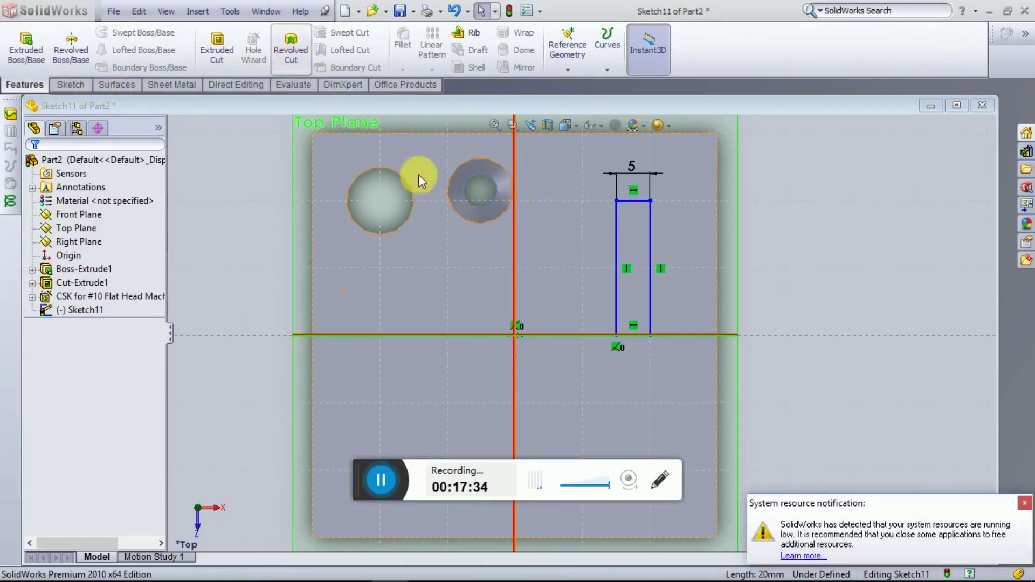
Step: Revolve the 5 mm rectangle 360° about its left edge Line4, creating Cut-Revolve3
click(617, 256)
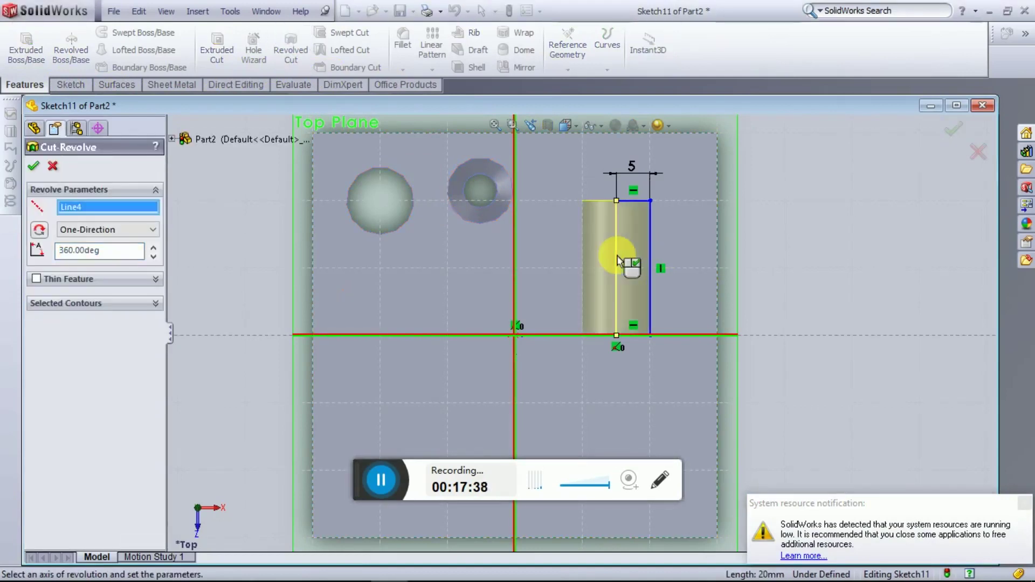
middle_drag(693, 273, 733, 81)
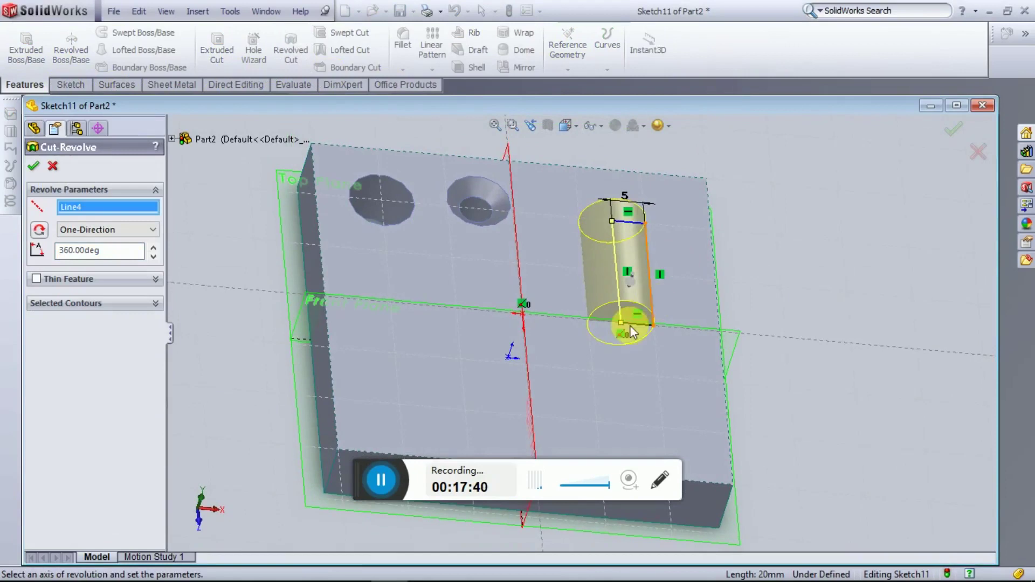
click(35, 167)
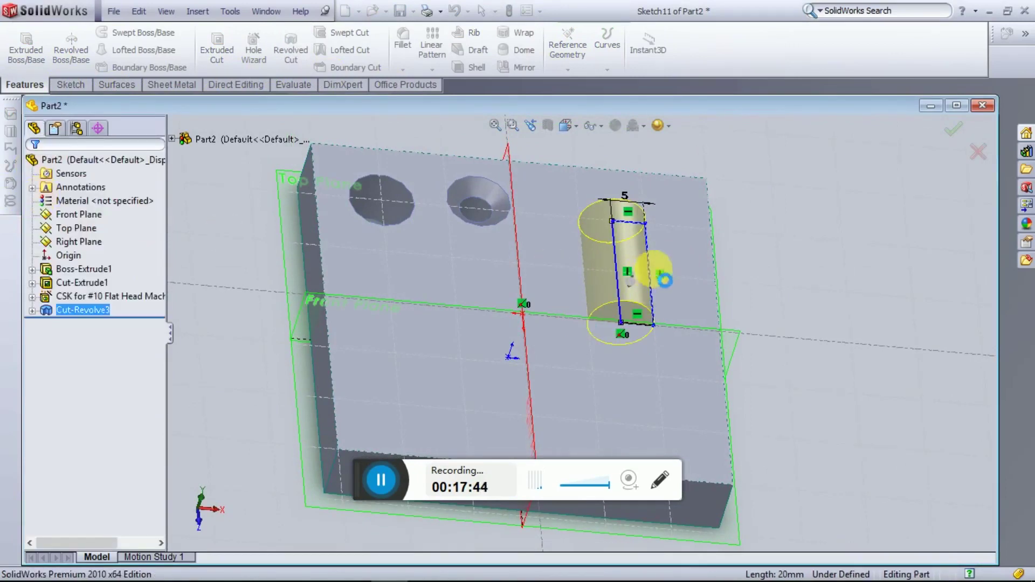
mouse_move(620, 290)
middle_down()
mouse_move(667, 422)
mouse_move(660, 408)
middle_up()
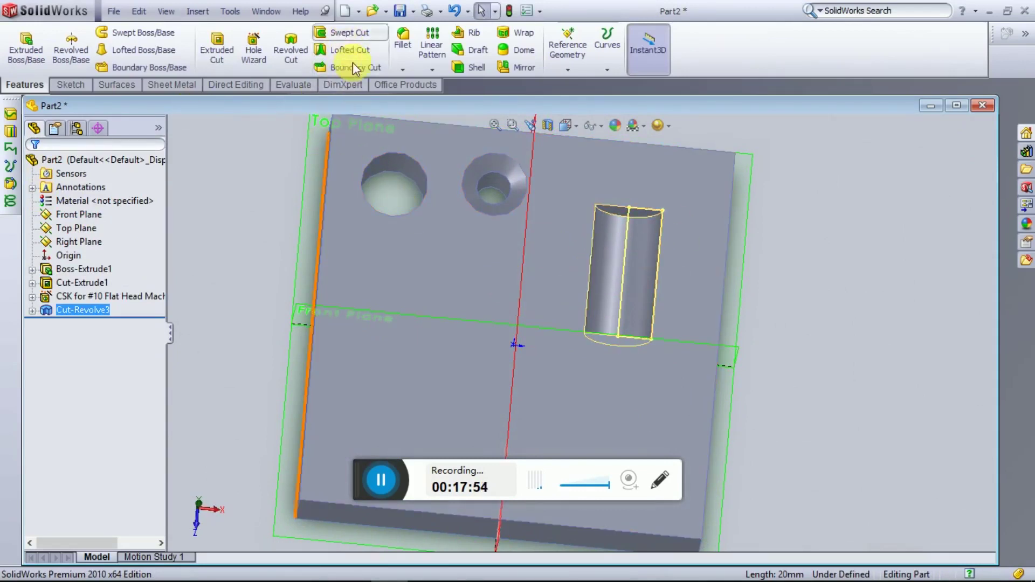
click(74, 87)
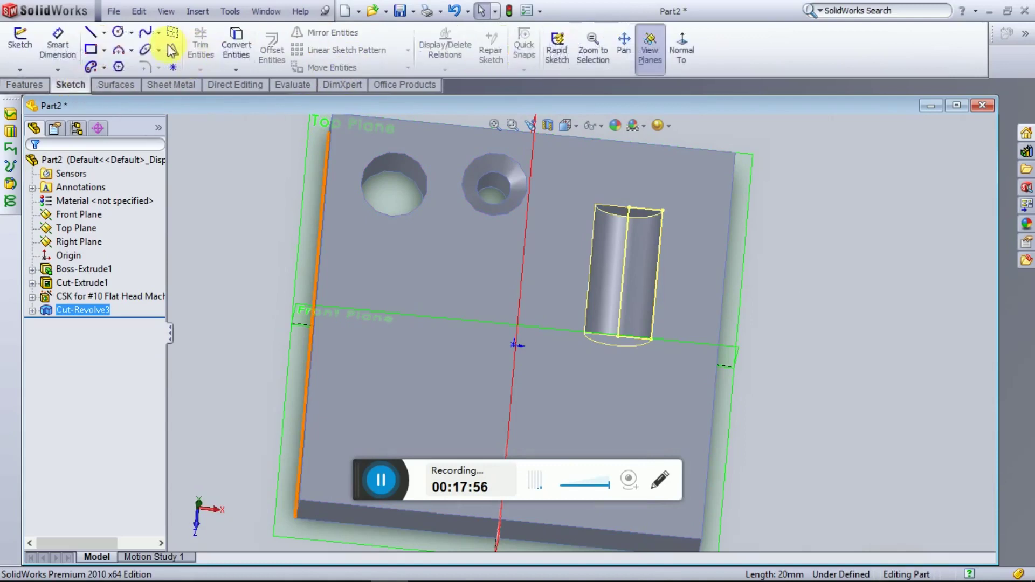
Step: Draw a four-point N-shaped spline across the block's face as Sketch12 and exit it
click(147, 40)
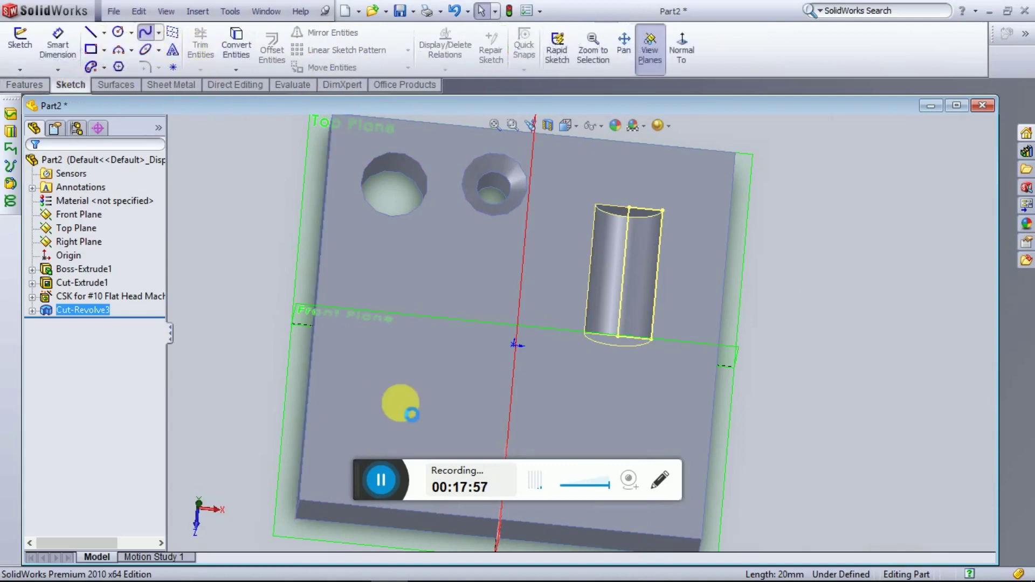
click(350, 399)
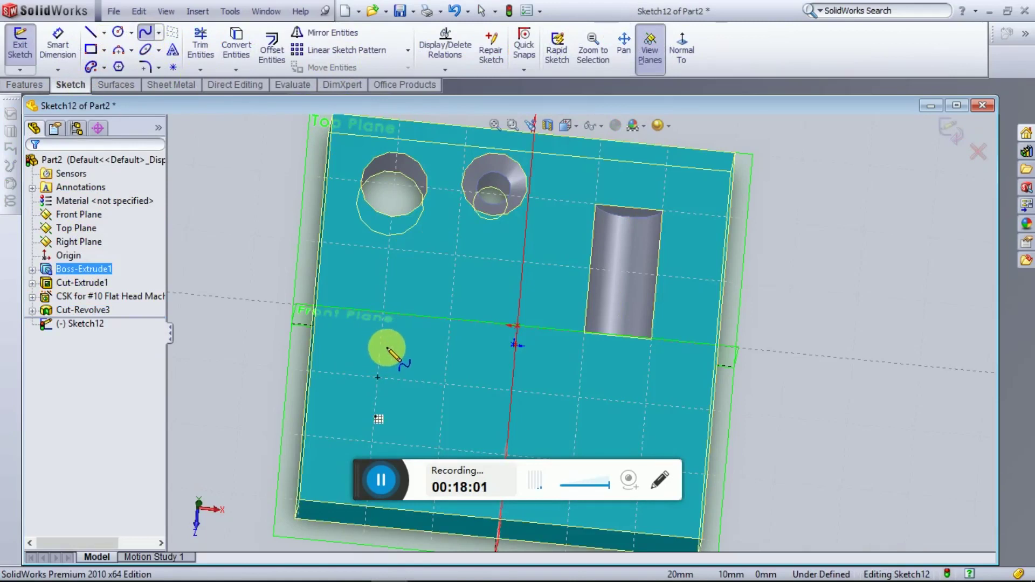
click(375, 349)
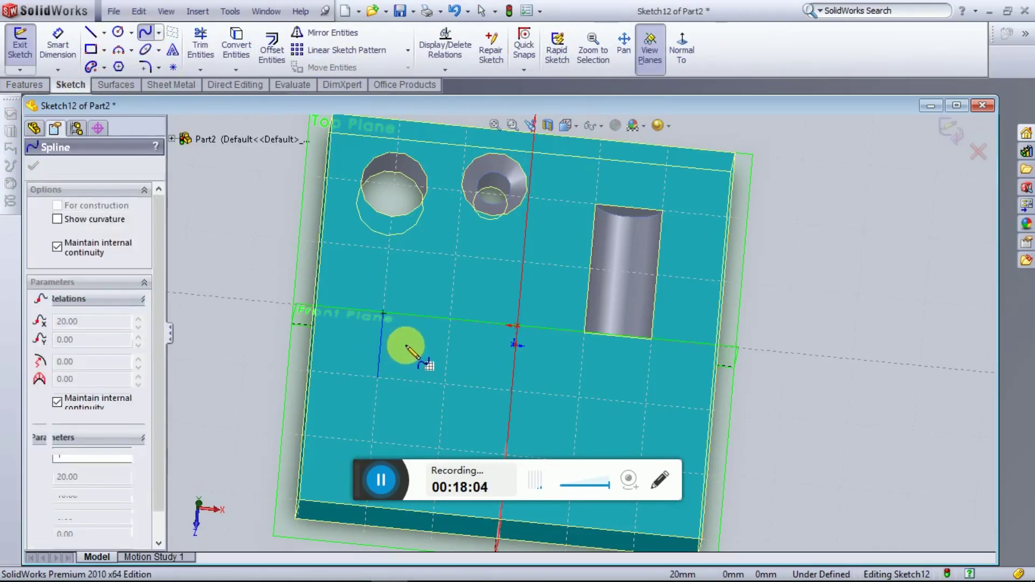
click(405, 341)
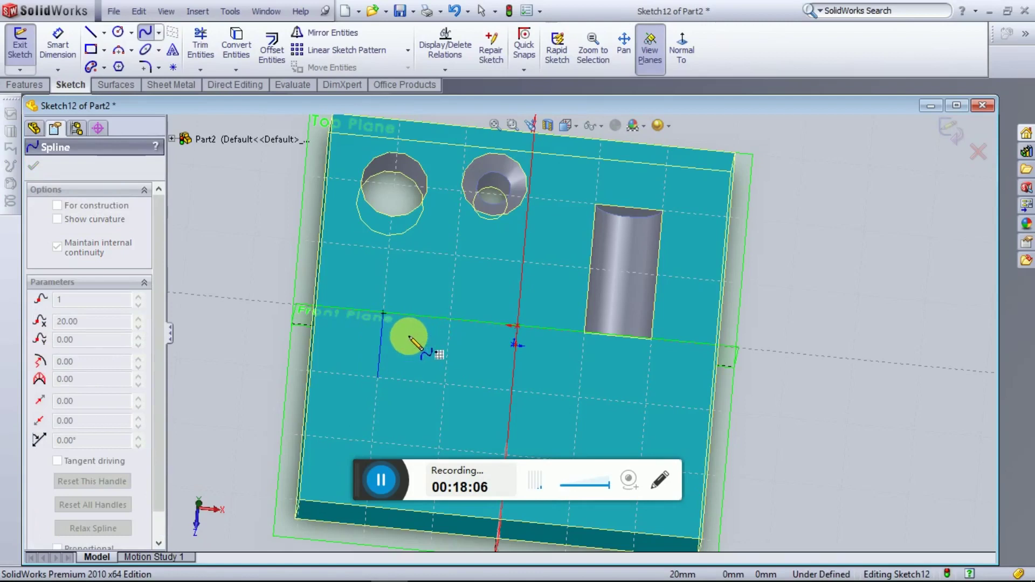
click(446, 384)
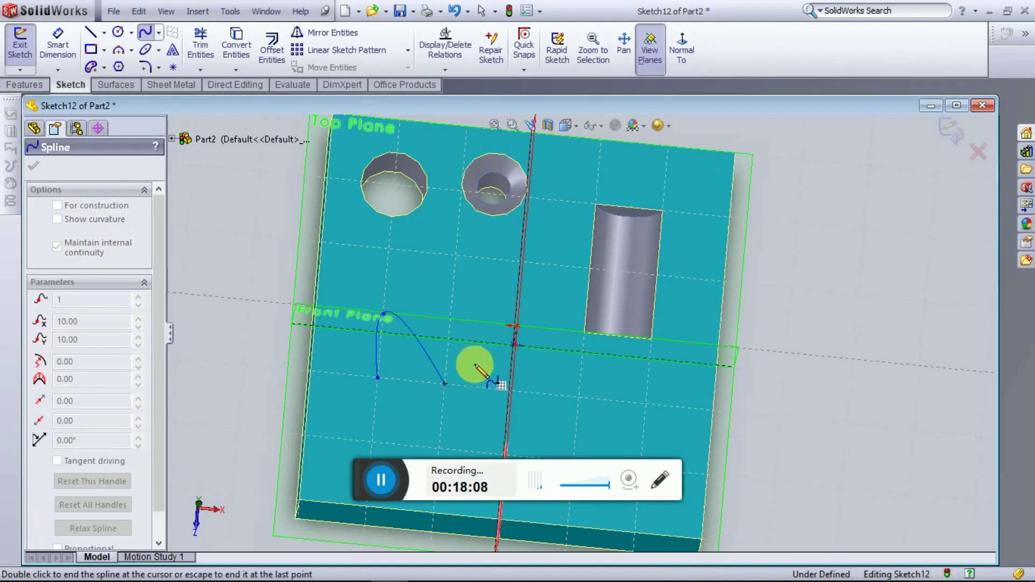
click(451, 320)
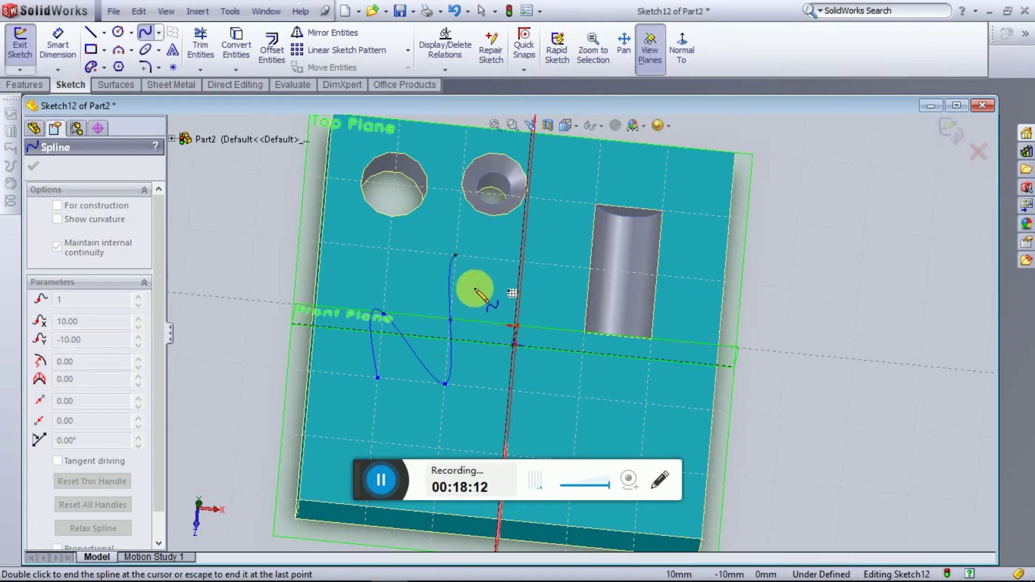
right_click(475, 289)
click(487, 299)
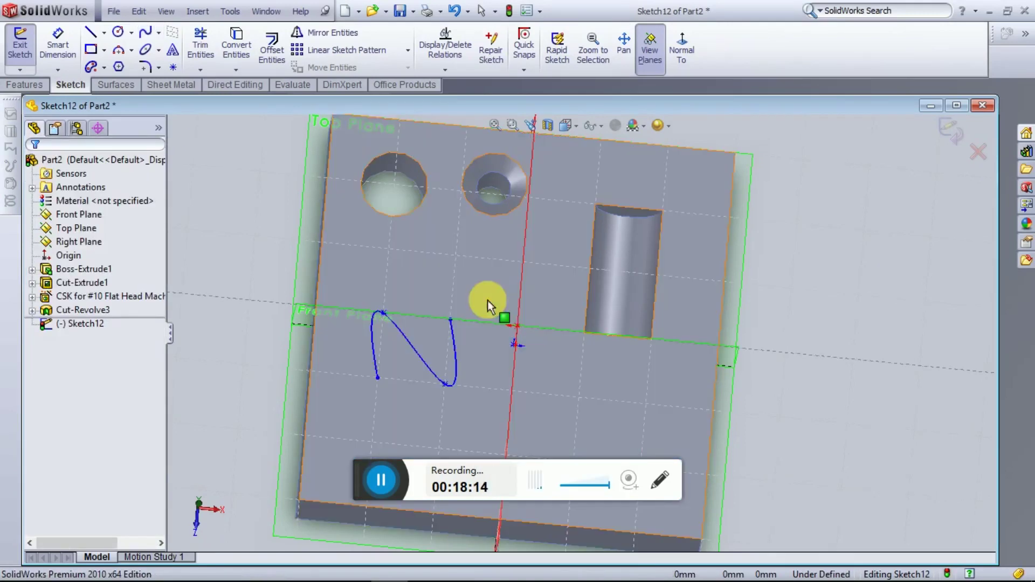
click(119, 50)
click(949, 129)
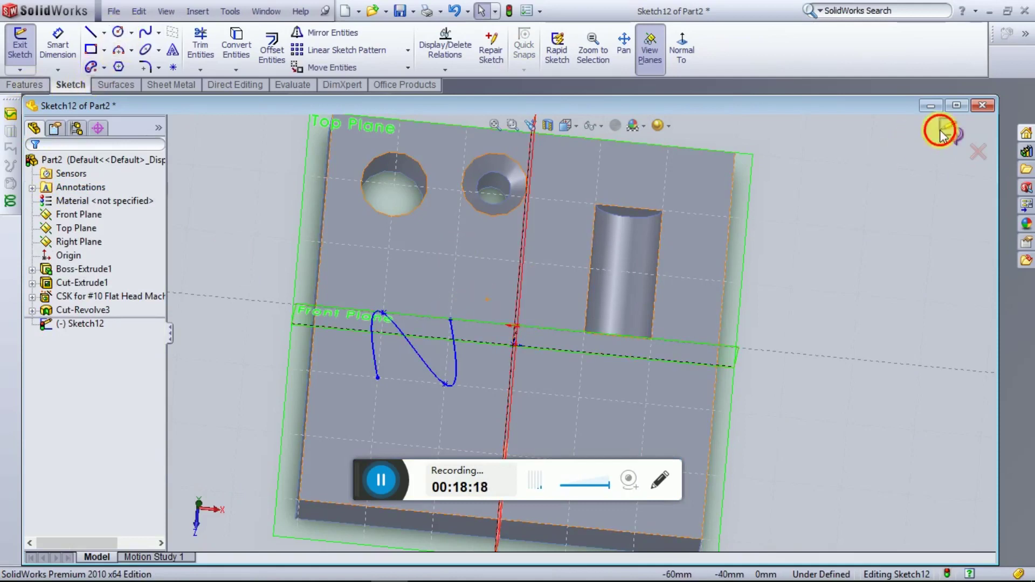
Step: Create Plane4 through the spline's end point, perpendicular to the spline
click(24, 85)
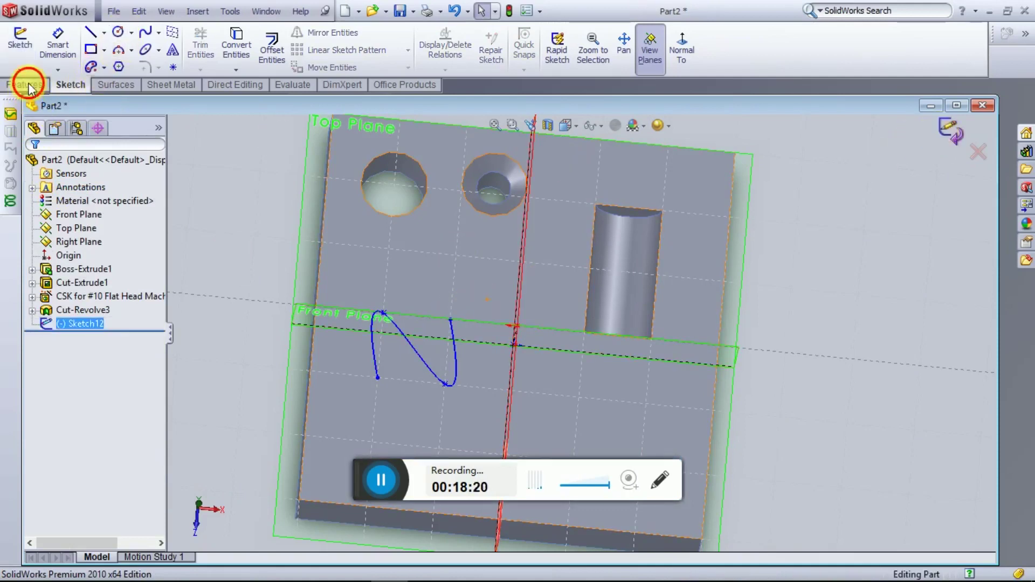
click(558, 67)
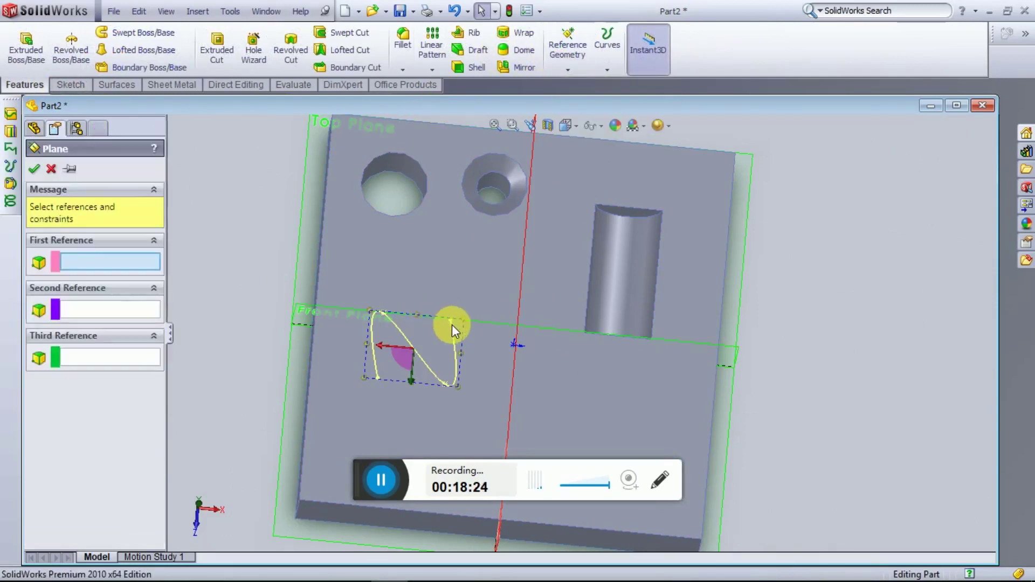
click(437, 372)
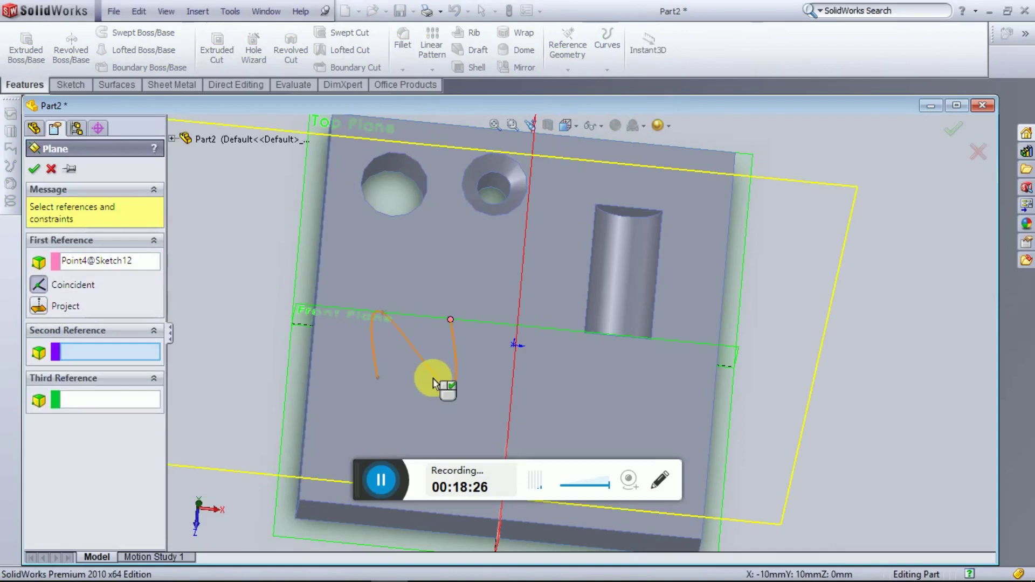
click(438, 381)
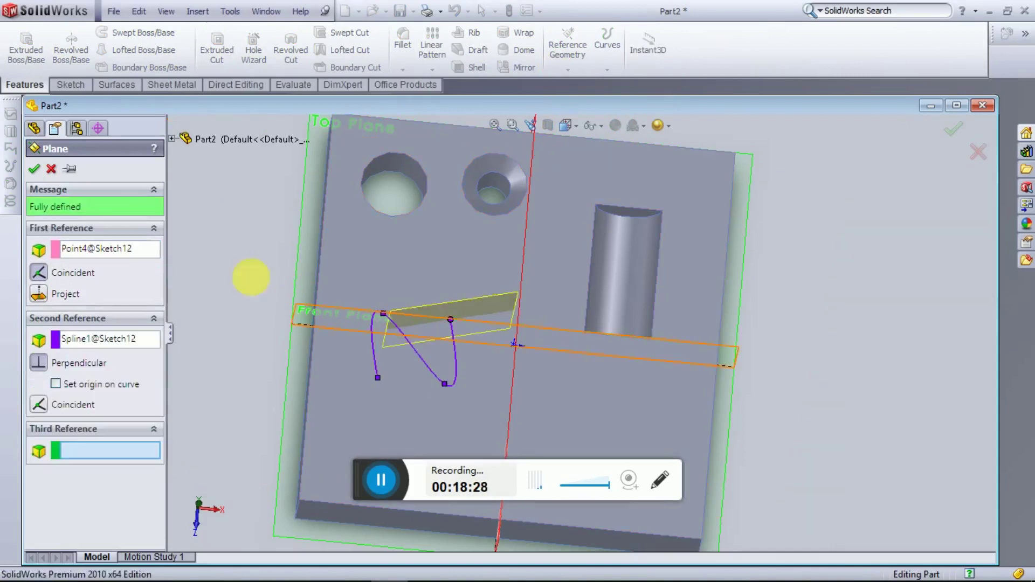
click(36, 169)
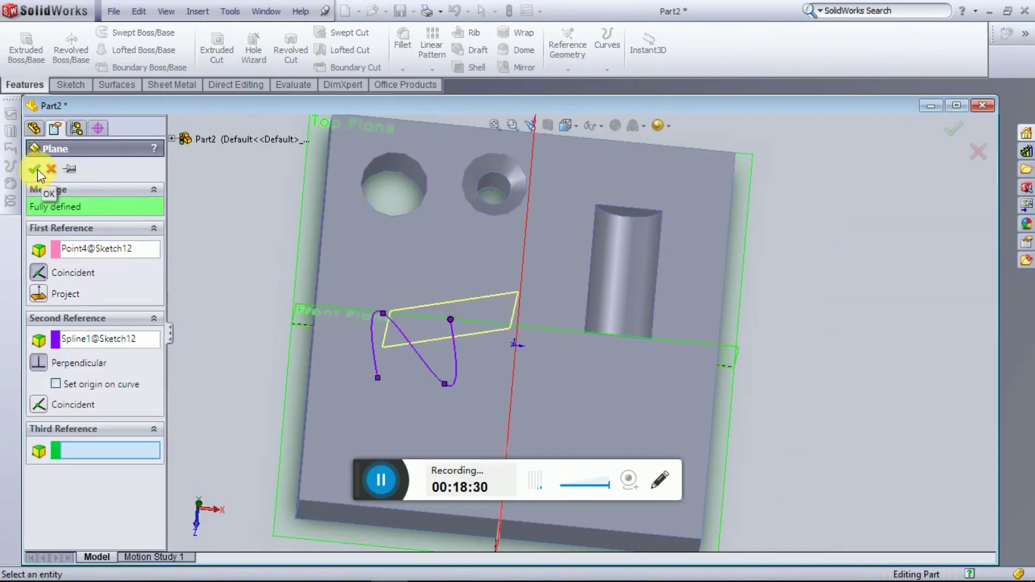
click(67, 85)
Step: Draw a 2 mm diameter circle at Plane4's origin as Sketch13 and exit it
click(118, 34)
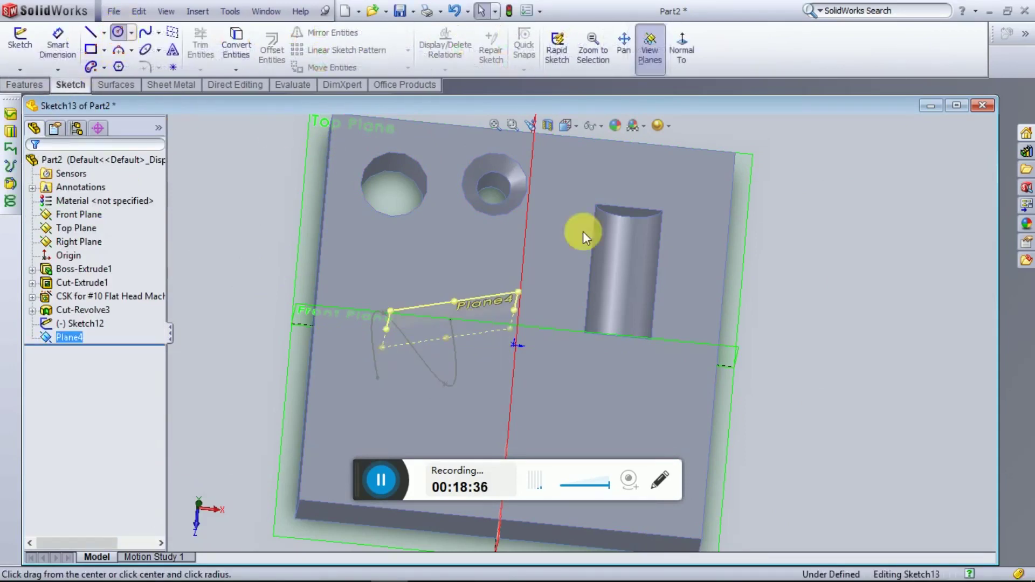
click(684, 56)
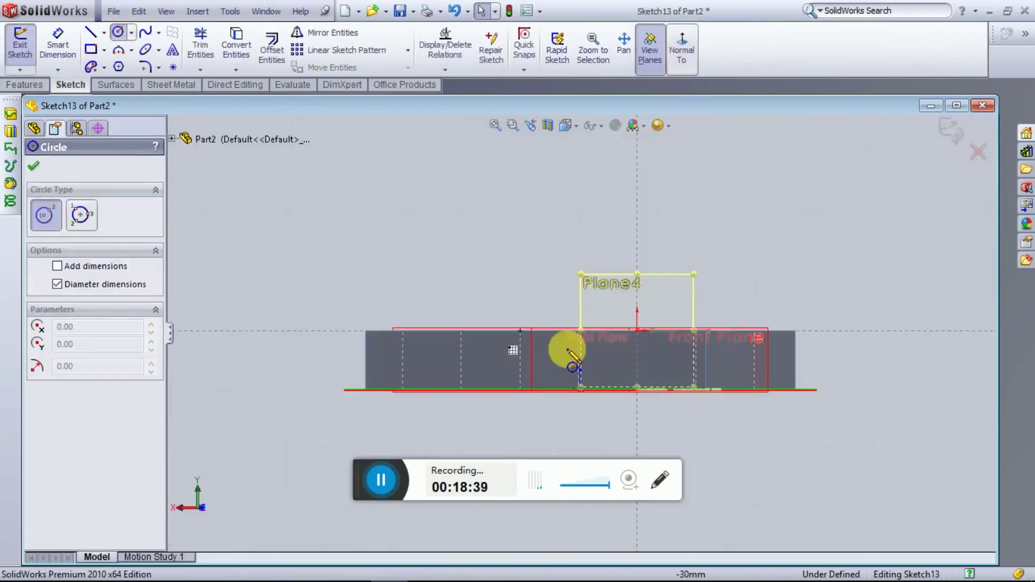
click(638, 332)
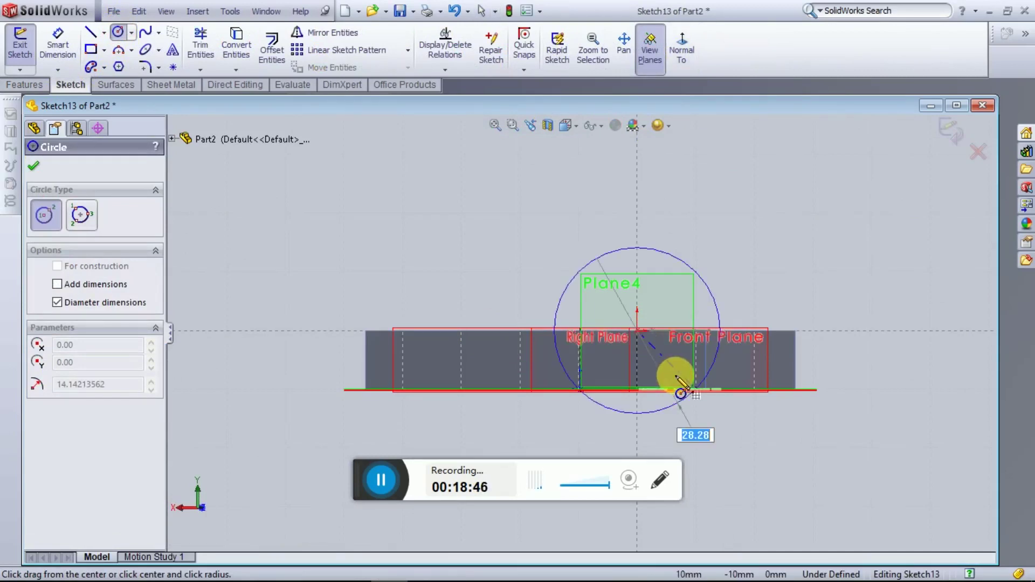
text(2)
key(Return)
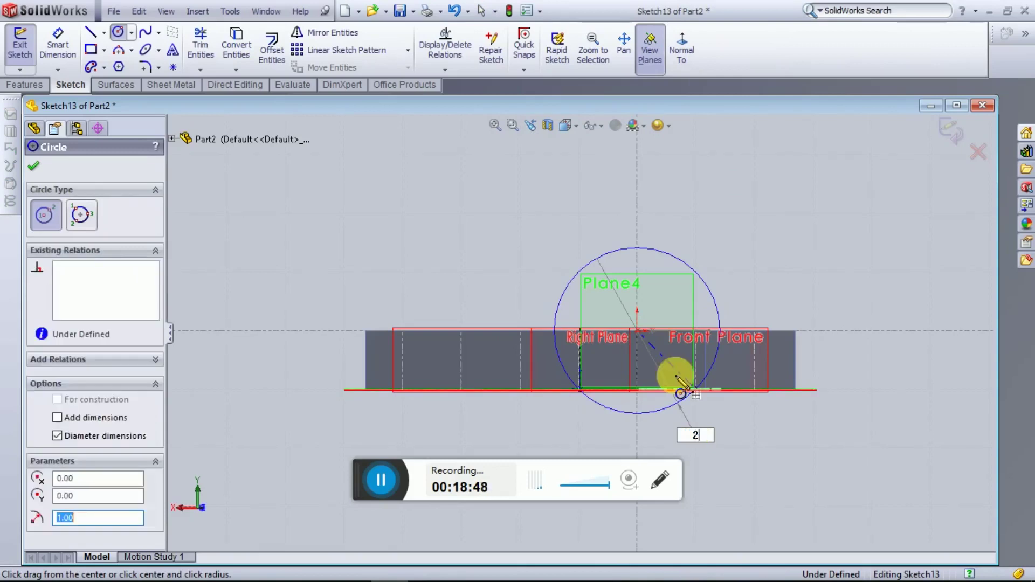
click(32, 166)
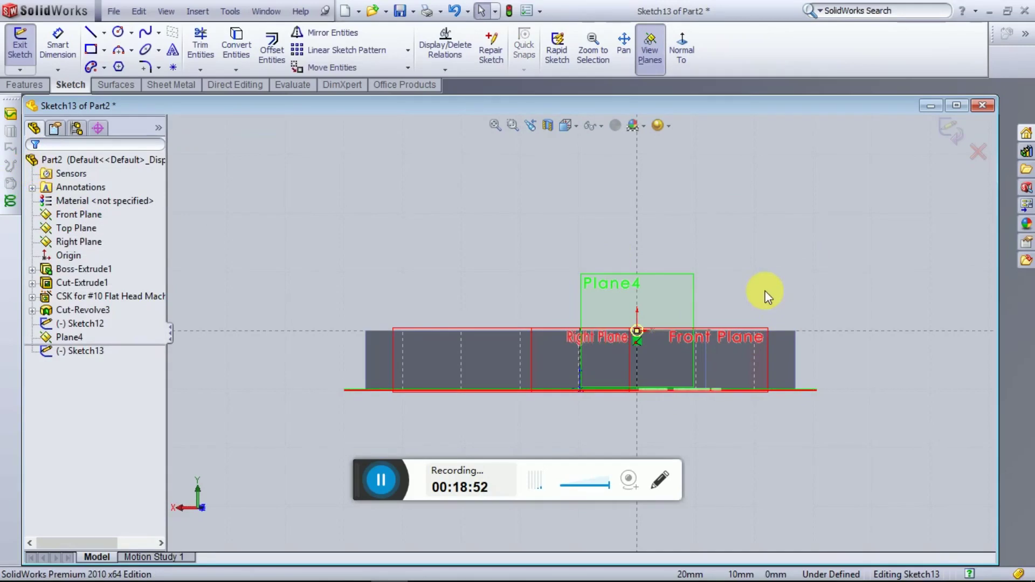
middle_drag(768, 297, 735, 439)
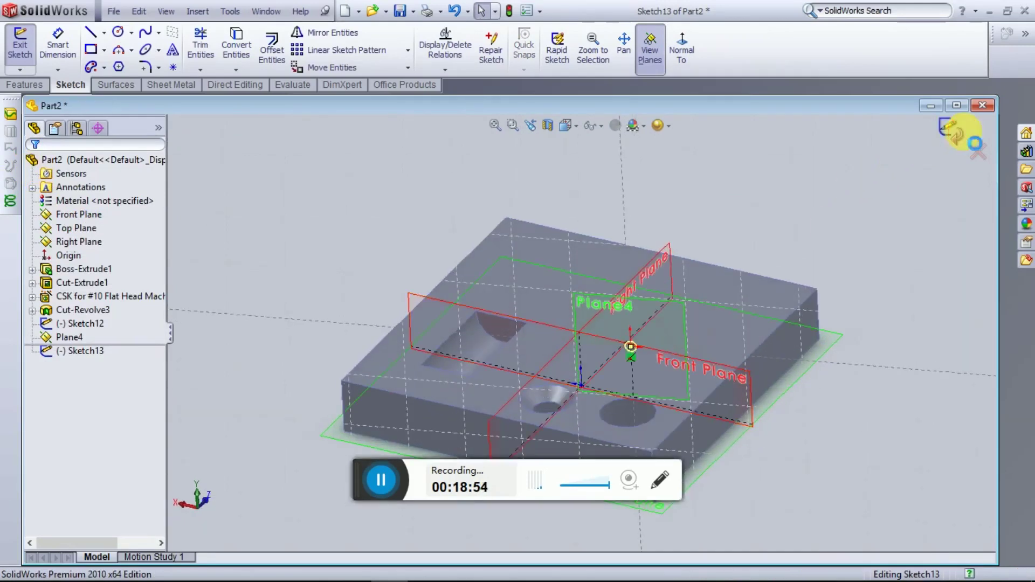
click(955, 129)
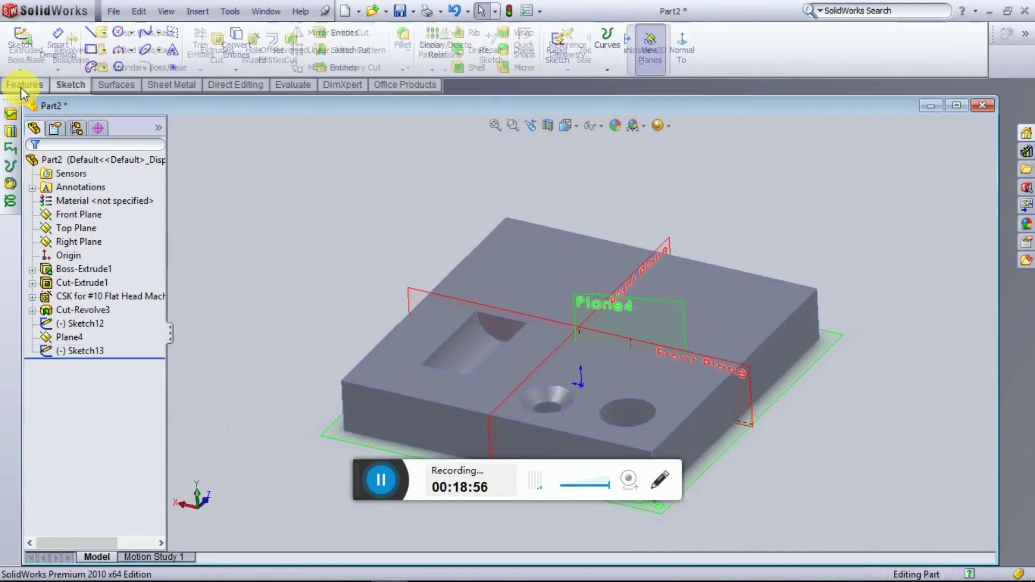
click(343, 32)
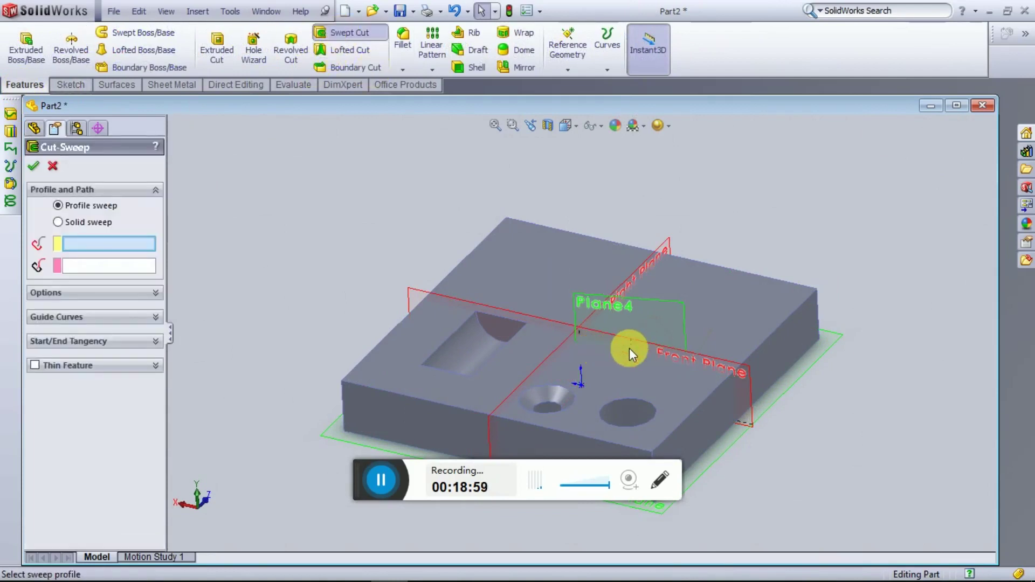
scroll(644, 334, down, 3)
scroll(644, 361, down, 2)
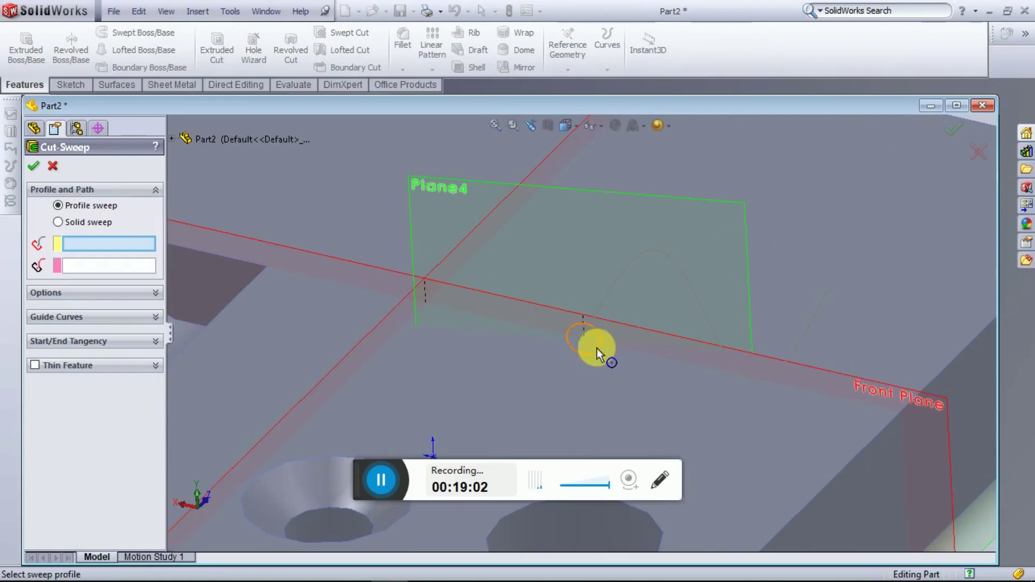
click(597, 351)
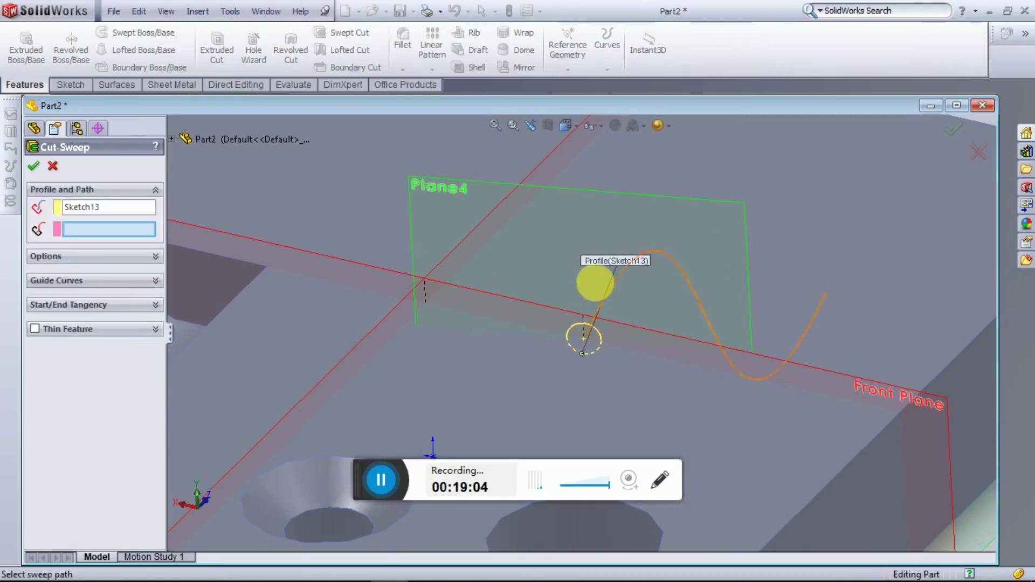
click(611, 295)
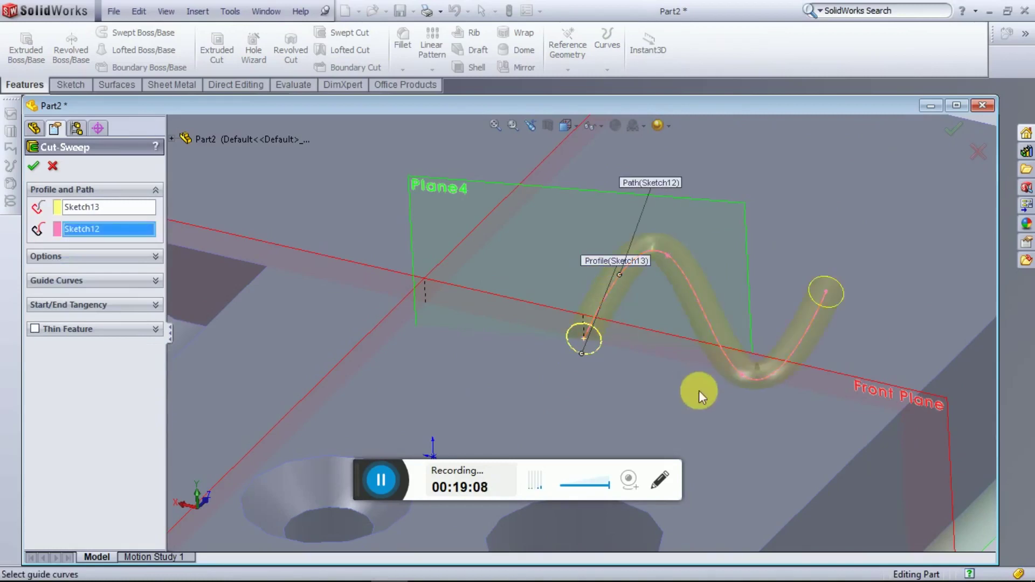
mouse_move(541, 293)
middle_down()
mouse_move(525, 353)
mouse_move(758, 485)
mouse_move(678, 272)
mouse_move(770, 370)
mouse_move(869, 423)
mouse_move(867, 440)
mouse_move(925, 536)
mouse_move(827, 480)
mouse_move(966, 536)
mouse_move(820, 419)
middle_up()
scroll(814, 447, down, 2)
scroll(814, 447, down, 3)
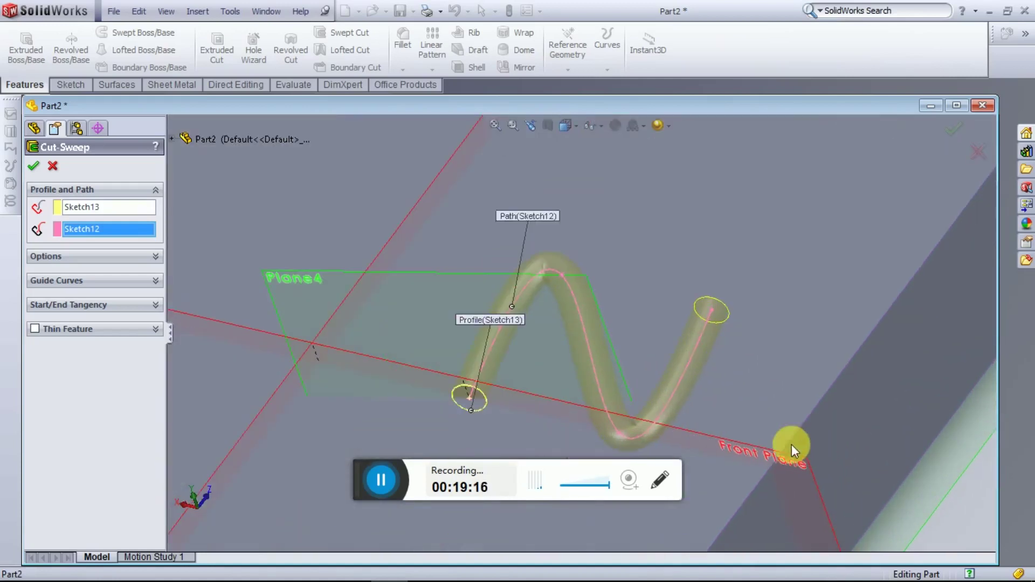
click(951, 129)
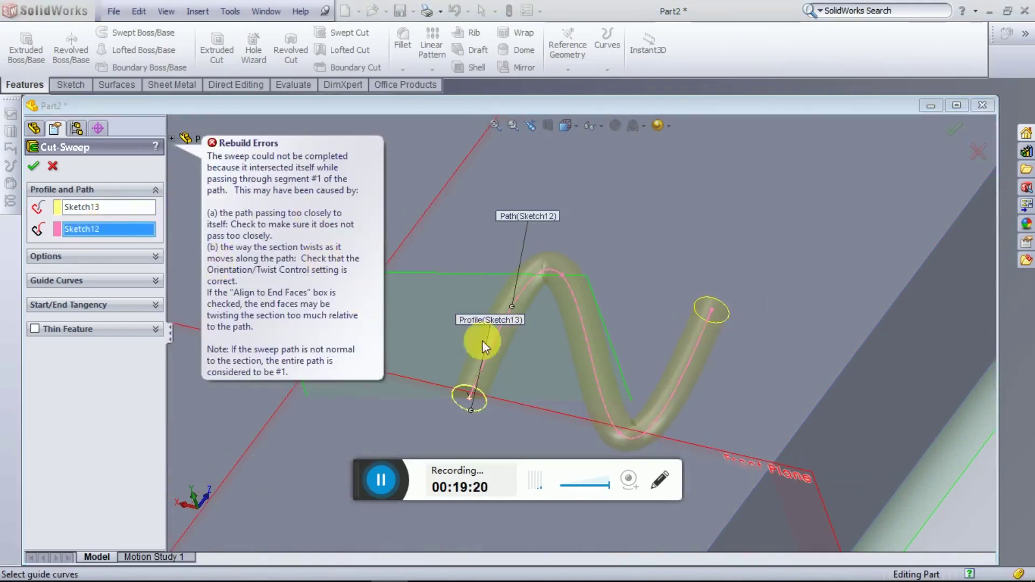
click(52, 165)
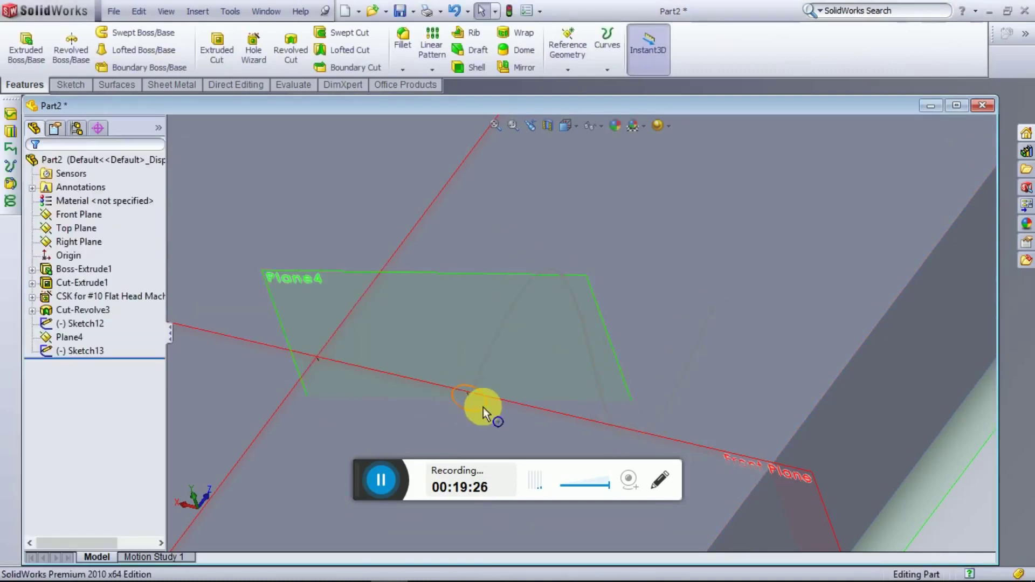
Step: Reopen Sketch13 on Plane4 and place a diameter dimension on its small circle
click(74, 339)
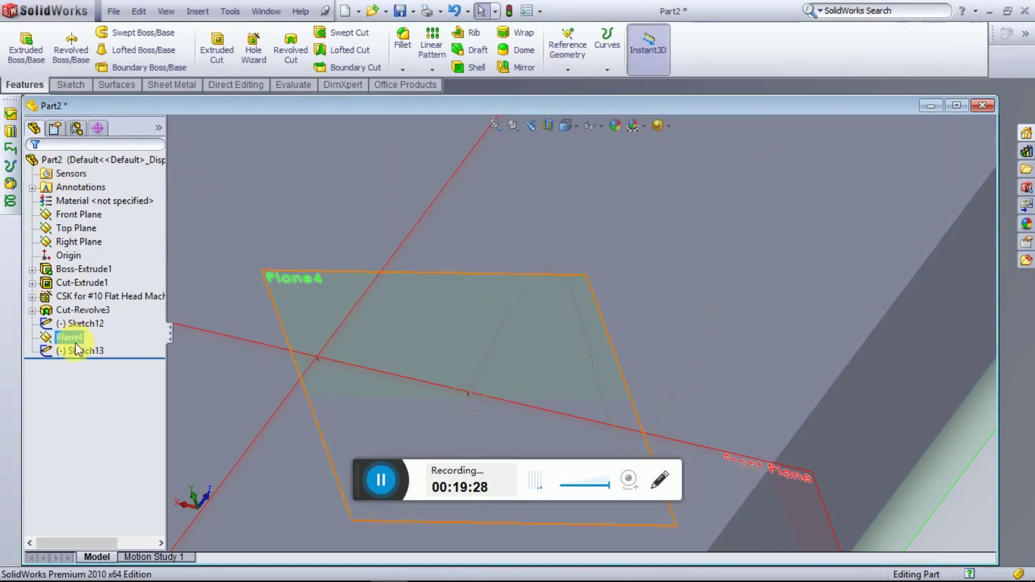
right_click(79, 350)
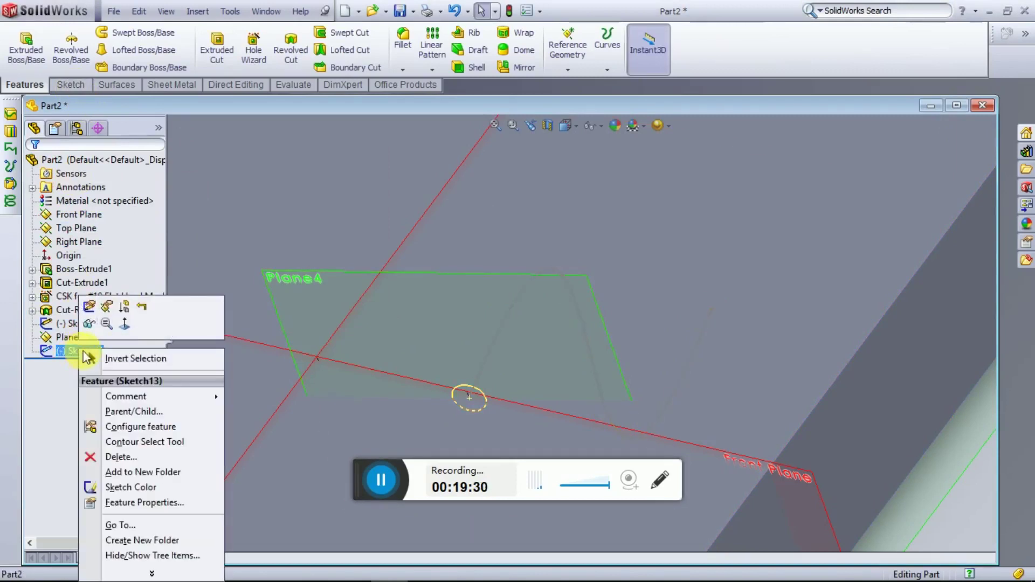
click(89, 306)
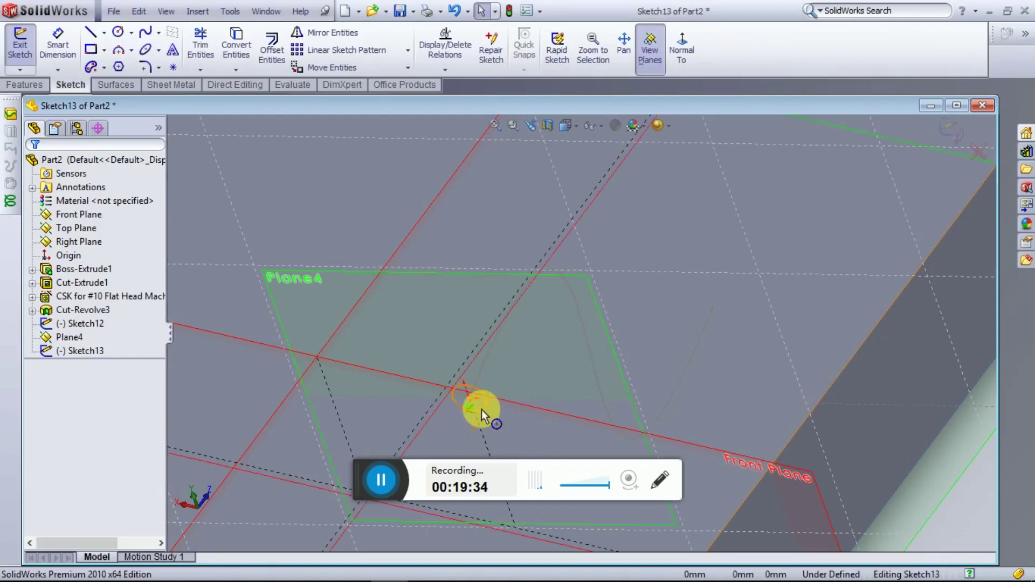
click(58, 46)
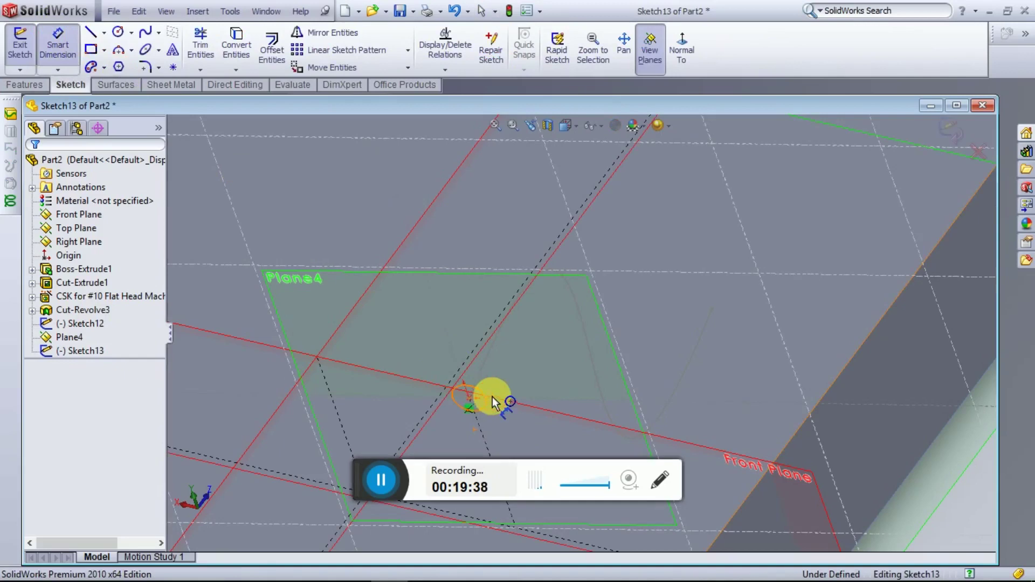
click(516, 378)
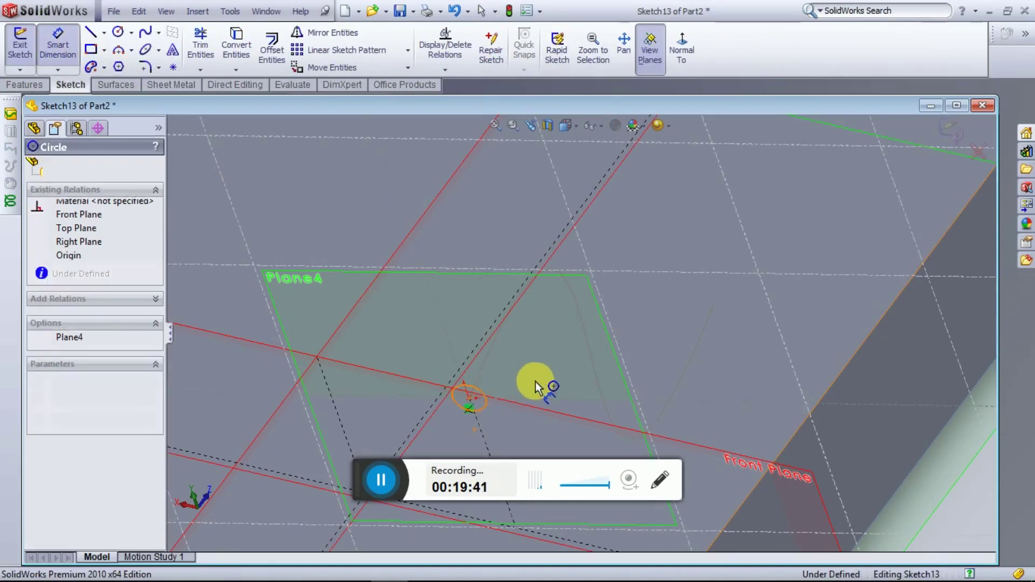
click(499, 404)
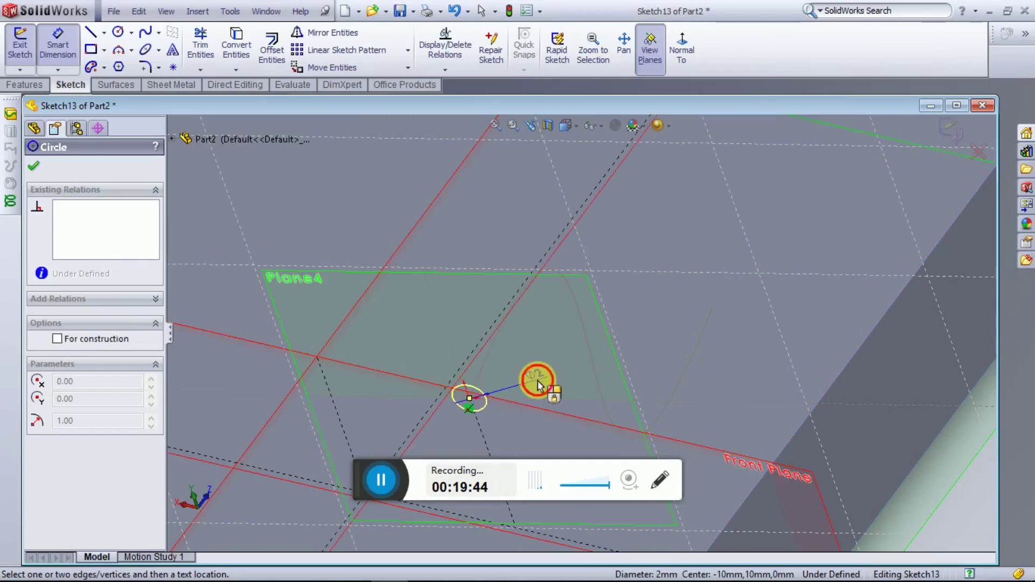
click(538, 384)
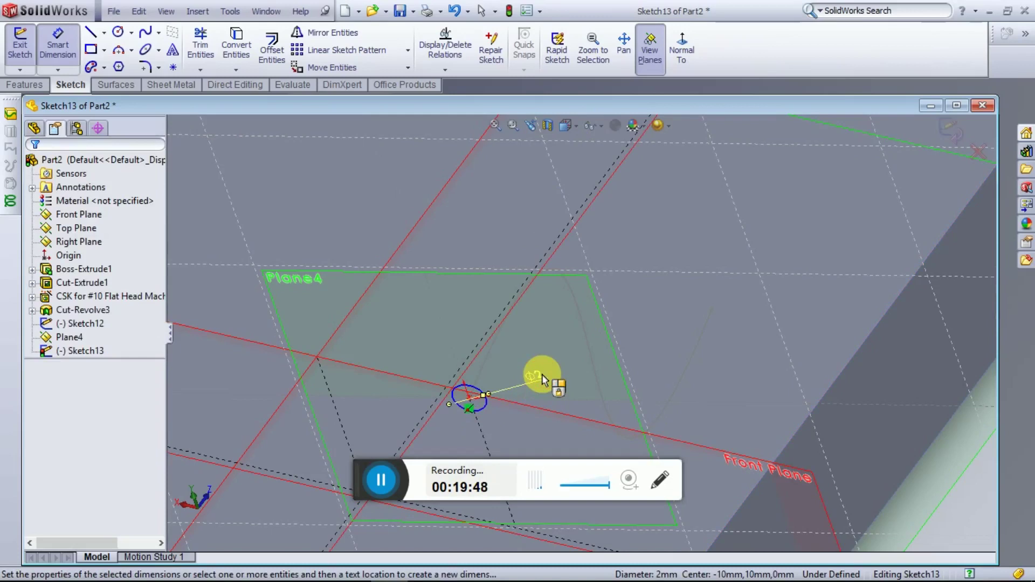
Step: Change the circle's diameter from 2 mm to 0.5 mm and exit Sketch13
click(539, 374)
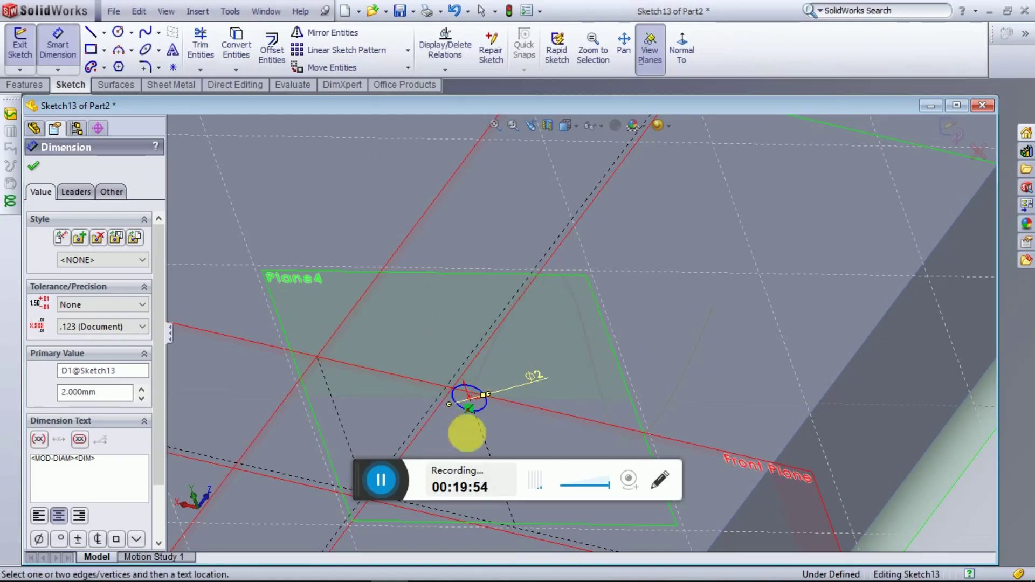
click(573, 393)
click(551, 385)
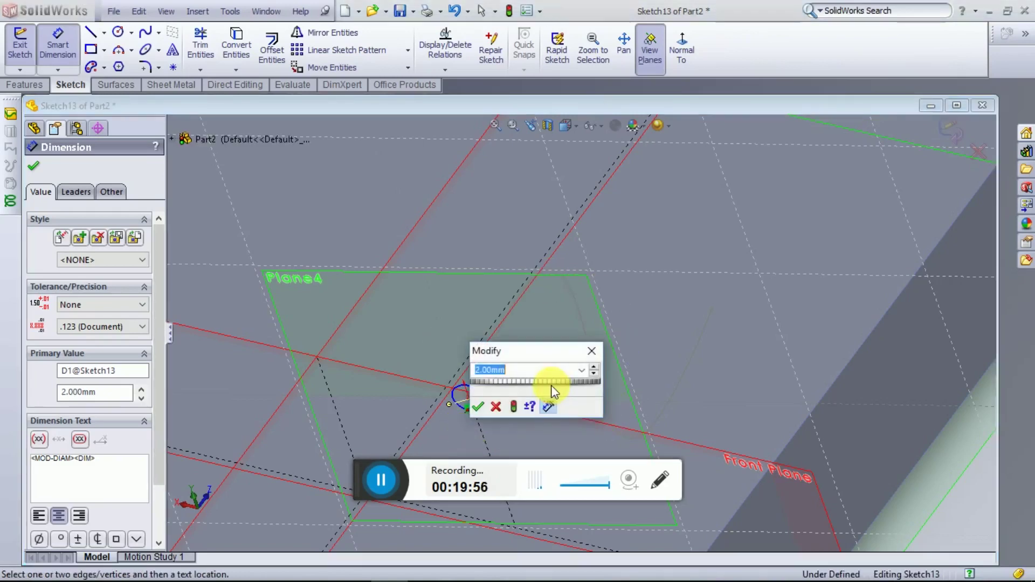
text(0.5)
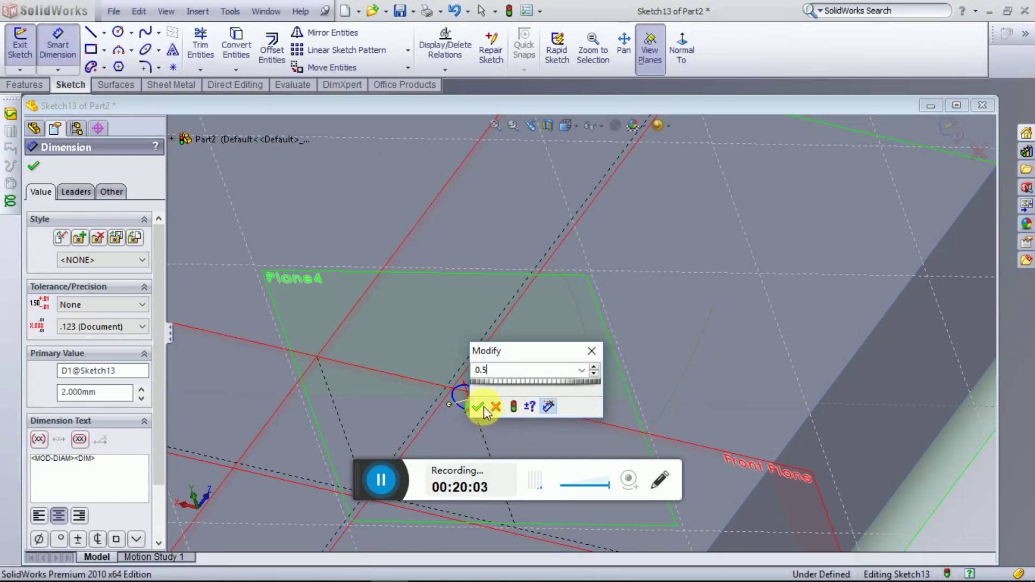
click(484, 407)
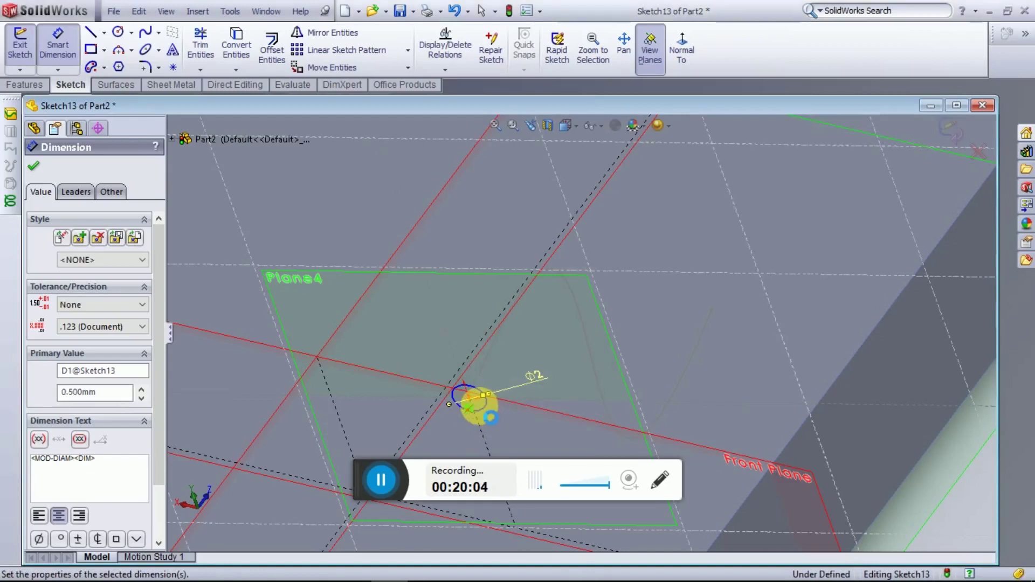
click(33, 170)
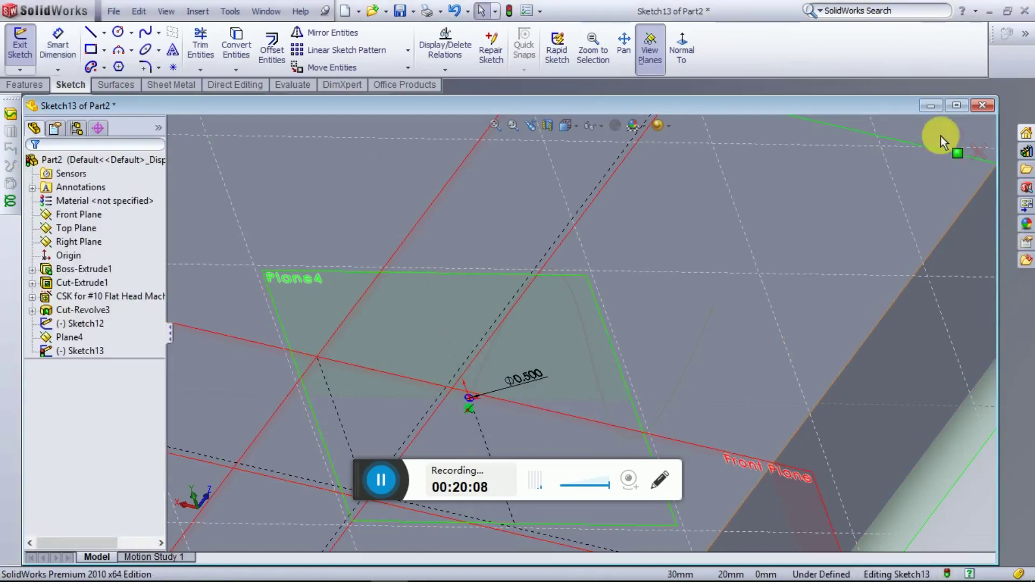
click(949, 131)
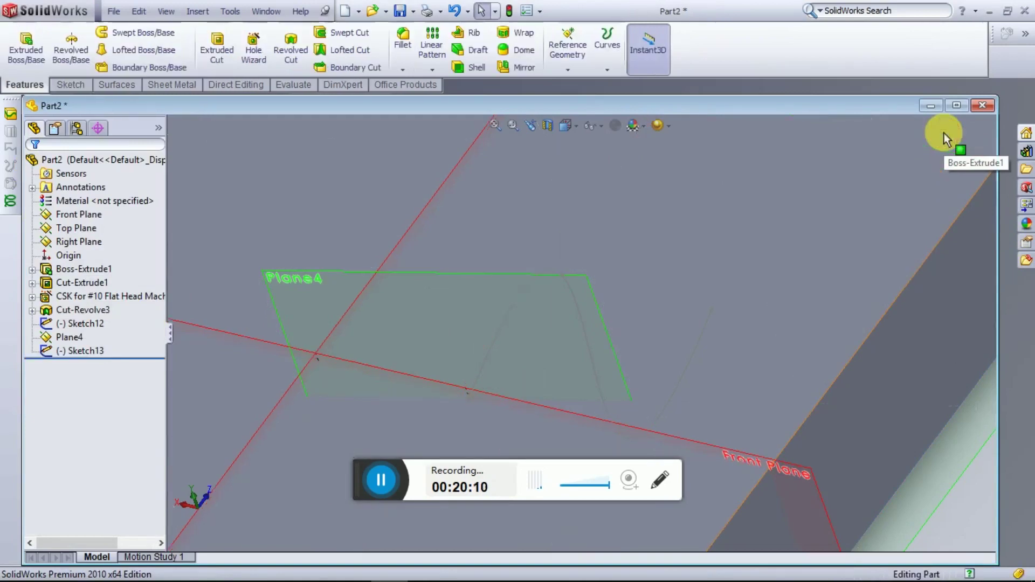
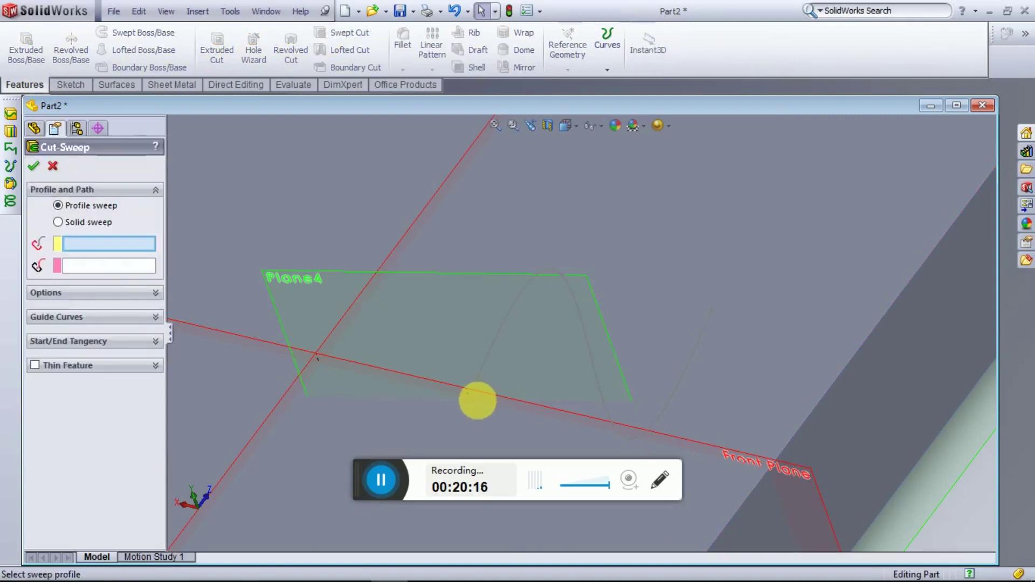
Step: Sweep-cut the Sketch13 profile along the Sketch12 sine path and orbit to inspect the groove
scroll(477, 399, down, 2)
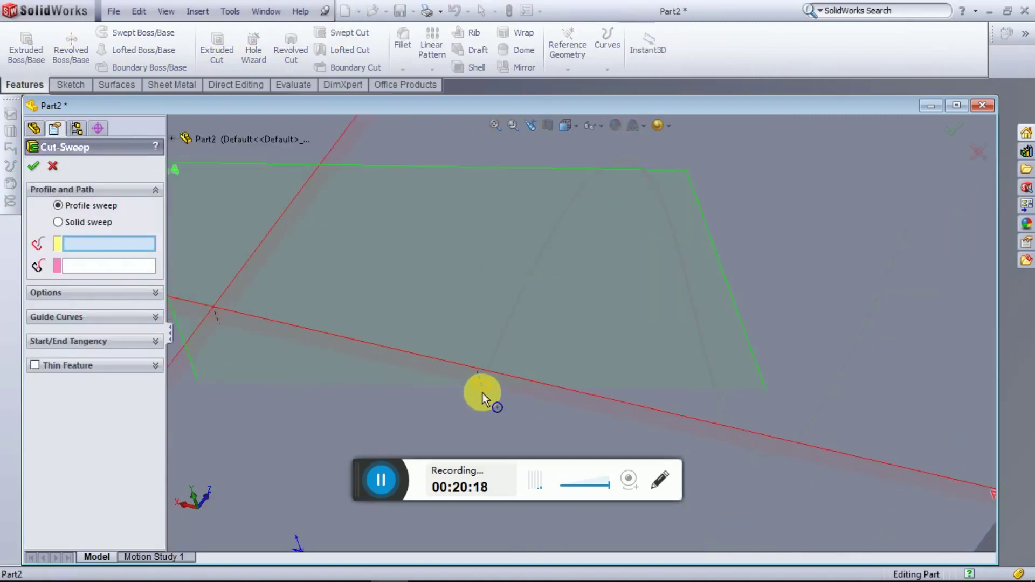
click(483, 393)
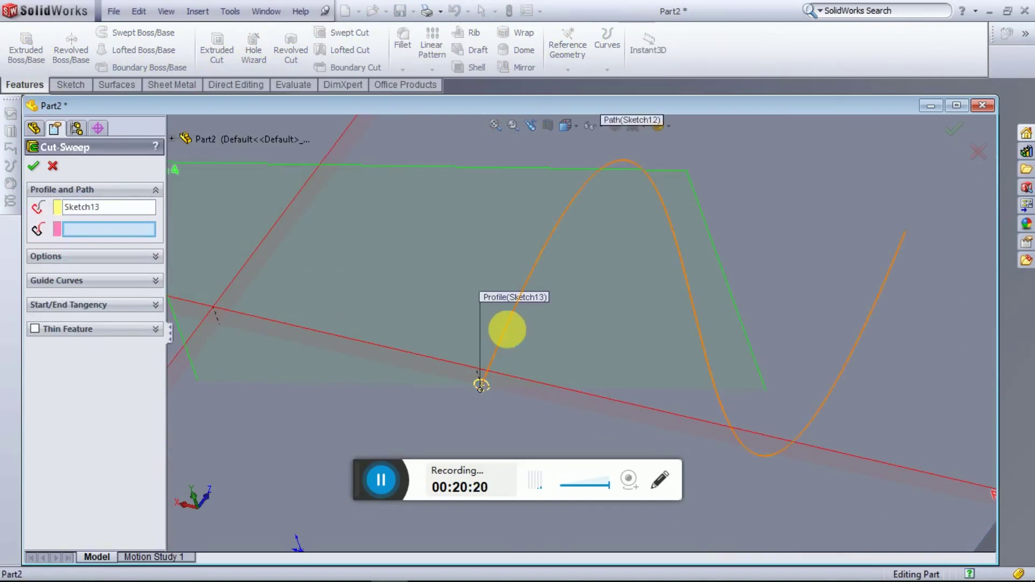
click(510, 331)
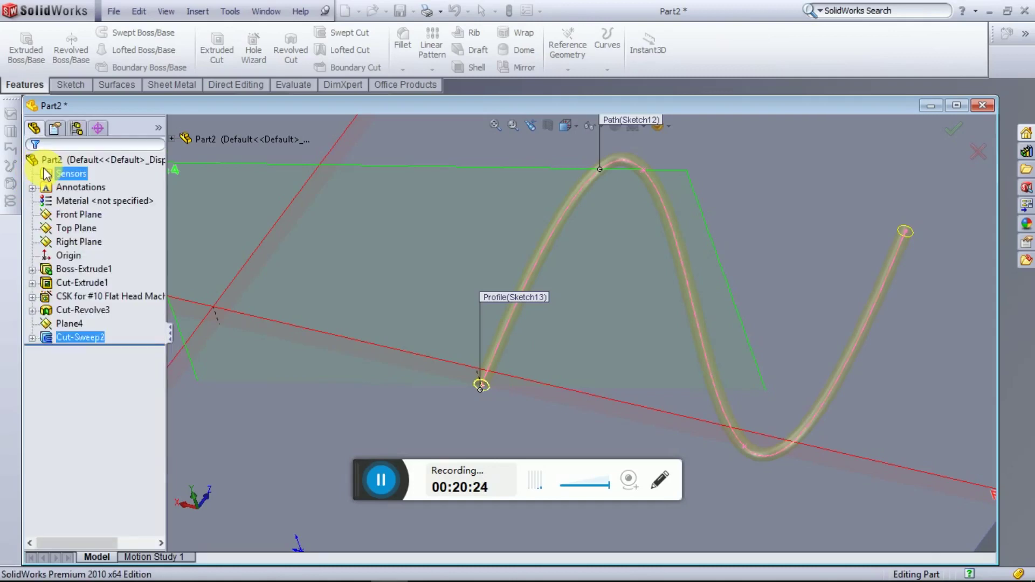
middle_drag(740, 377, 777, 301)
mouse_move(669, 338)
middle_down()
mouse_move(633, 370)
mouse_move(596, 287)
mouse_move(711, 441)
middle_up()
mouse_move(648, 316)
middle_down()
mouse_move(698, 432)
mouse_move(403, 406)
mouse_move(428, 474)
mouse_move(431, 374)
middle_up()
mouse_move(610, 386)
middle_down()
mouse_move(608, 411)
mouse_move(506, 365)
mouse_move(545, 330)
middle_up()
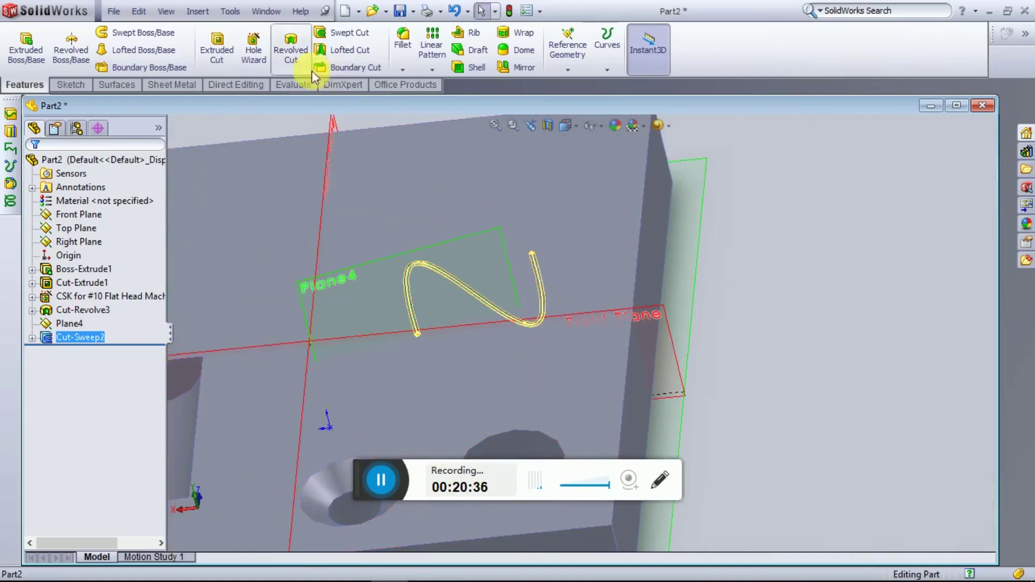
Step: Begin a 10 mm face fillet with top and side faces in Set 1 and the front face in Set 2
click(403, 42)
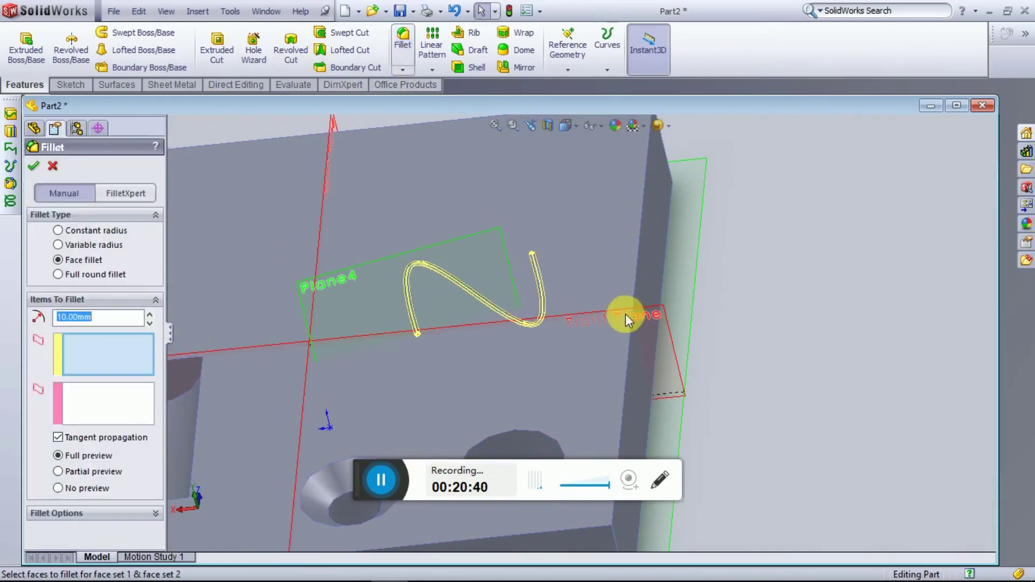
middle_drag(593, 238, 597, 232)
mouse_move(595, 327)
middle_down()
mouse_move(590, 283)
mouse_move(579, 353)
mouse_move(536, 247)
mouse_move(606, 291)
mouse_move(561, 248)
middle_up()
click(561, 247)
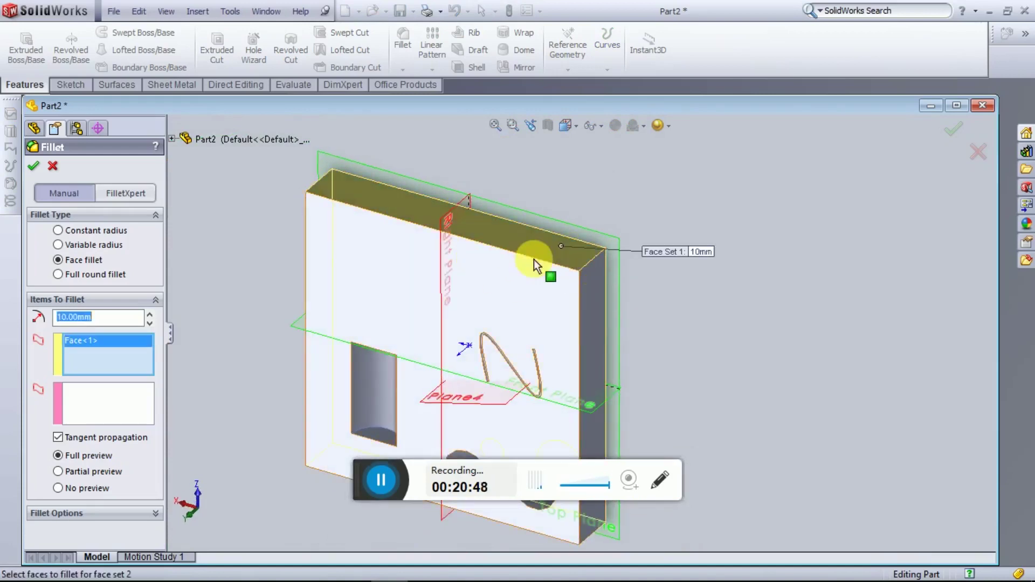
click(590, 309)
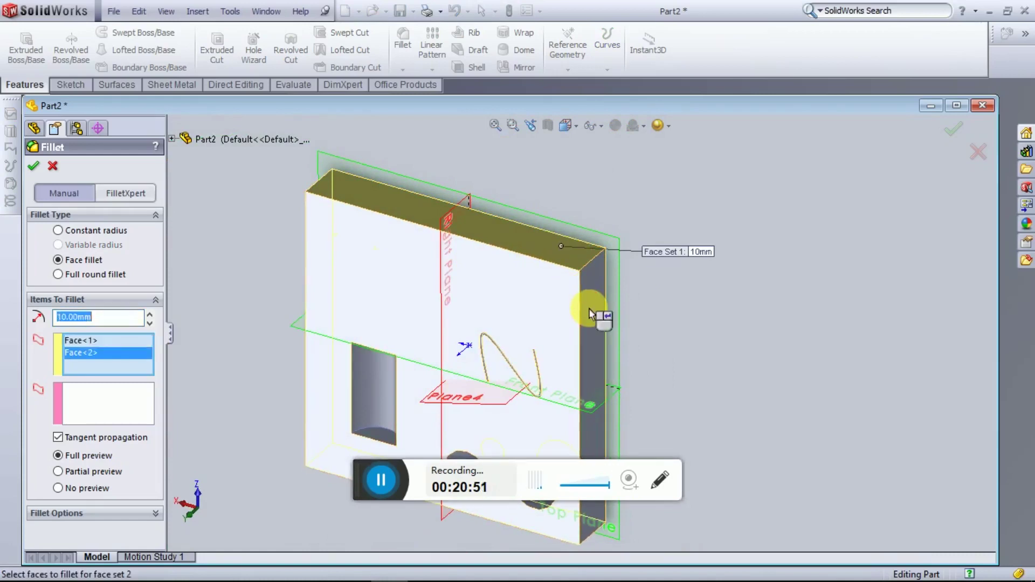
click(121, 403)
click(552, 287)
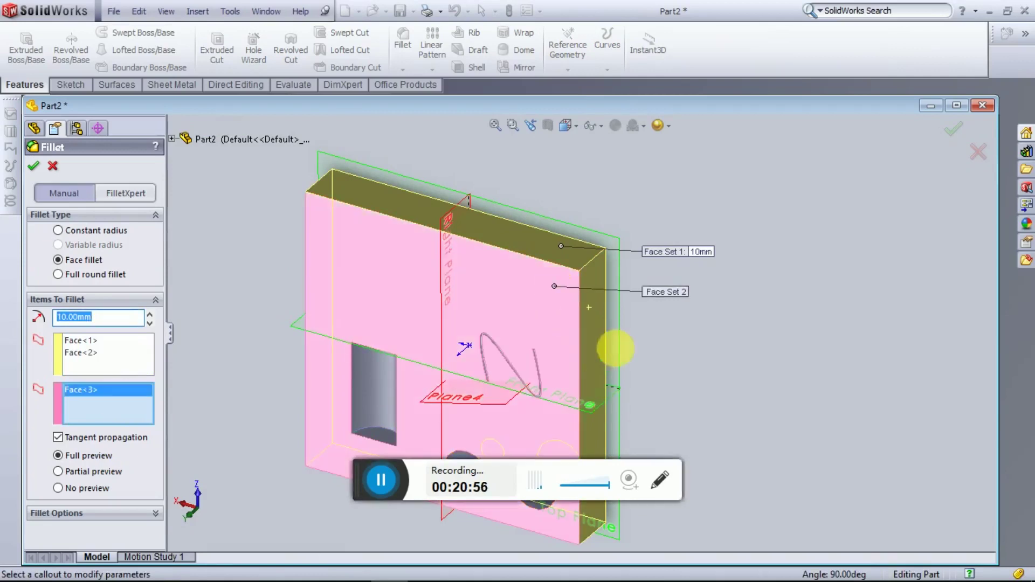
middle_drag(613, 352, 652, 301)
click(111, 397)
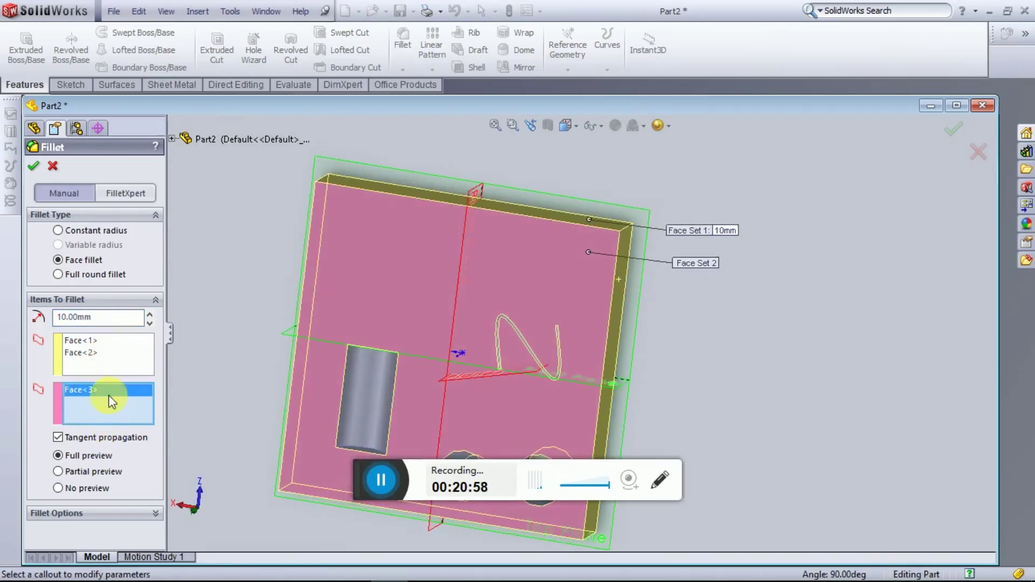
middle_drag(526, 307, 204, 404)
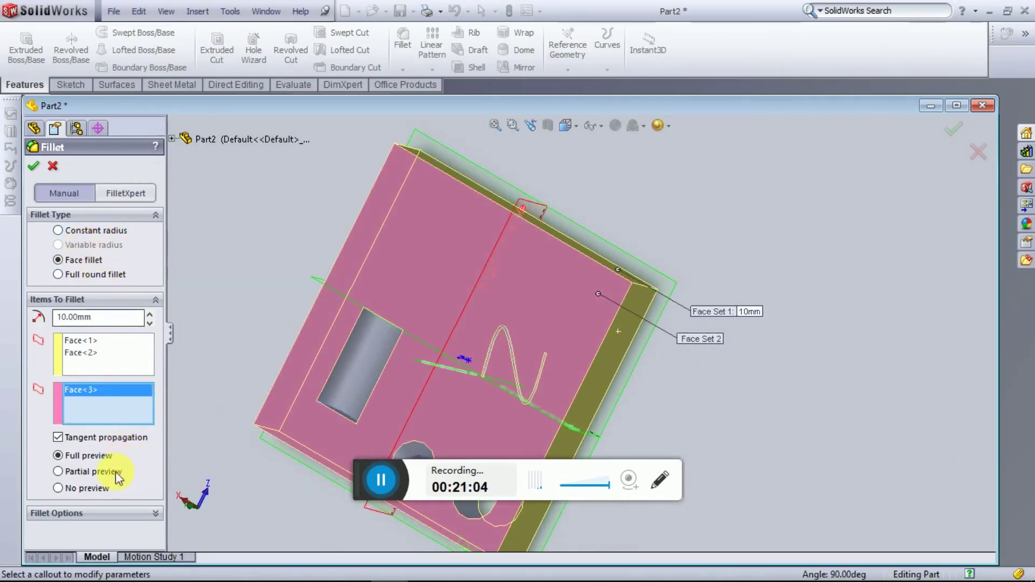
mouse_move(526, 340)
middle_down()
mouse_move(627, 325)
mouse_move(321, 339)
middle_up()
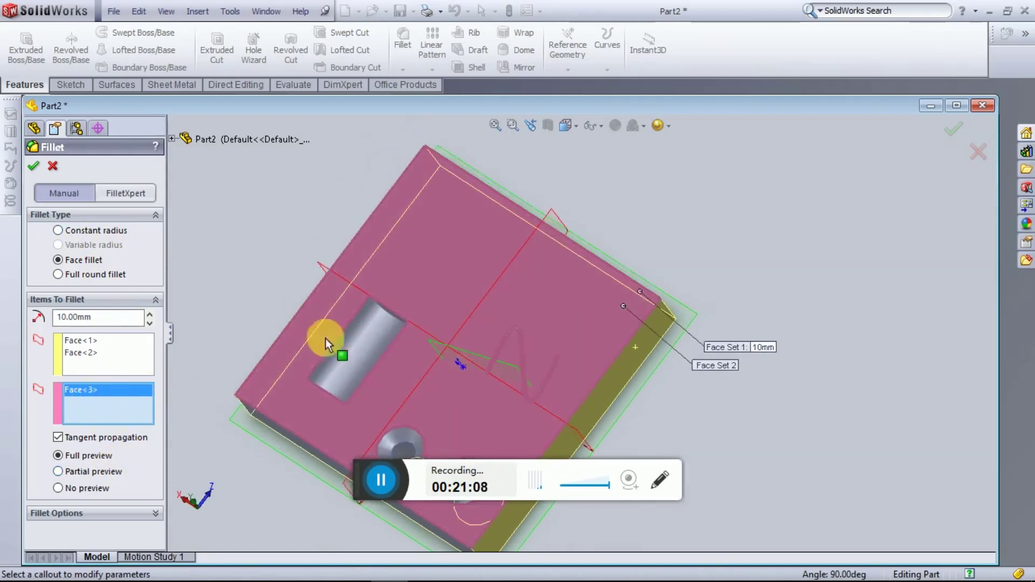
Step: Clear both face sets, then reselect top and side faces for Set 1 and the opposite face for Set 2
right_click(102, 394)
click(134, 406)
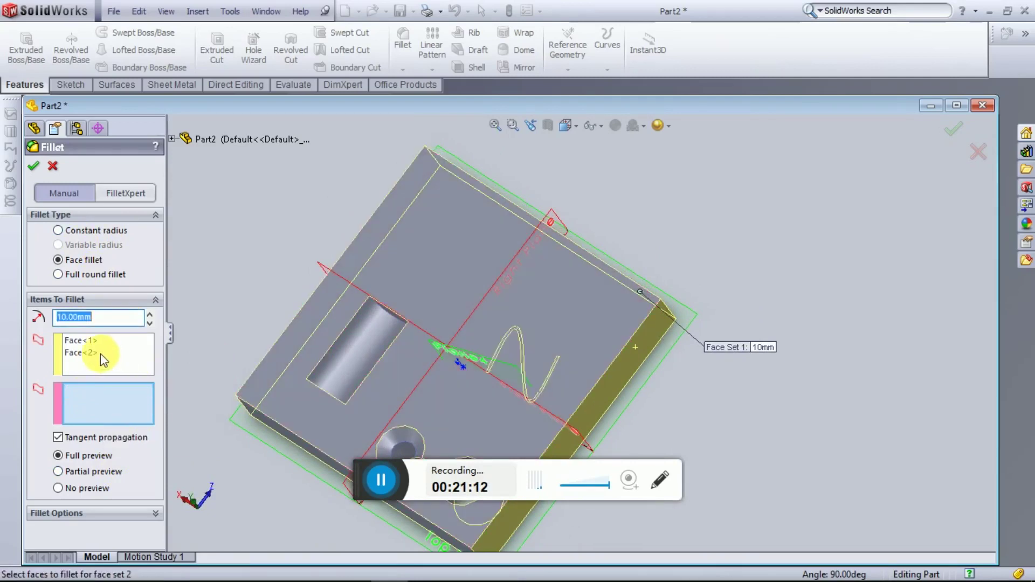
right_click(101, 354)
click(147, 365)
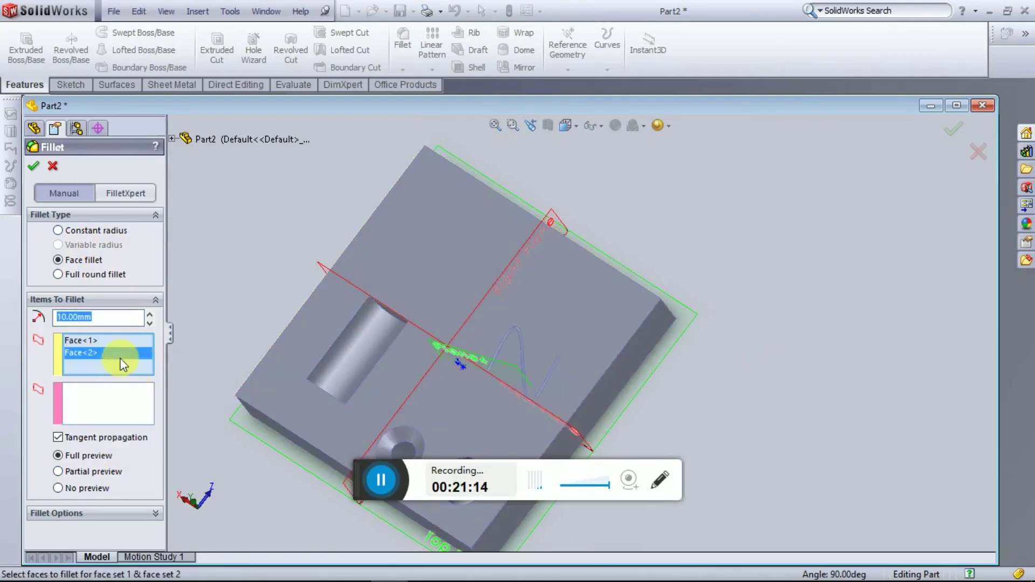
click(613, 316)
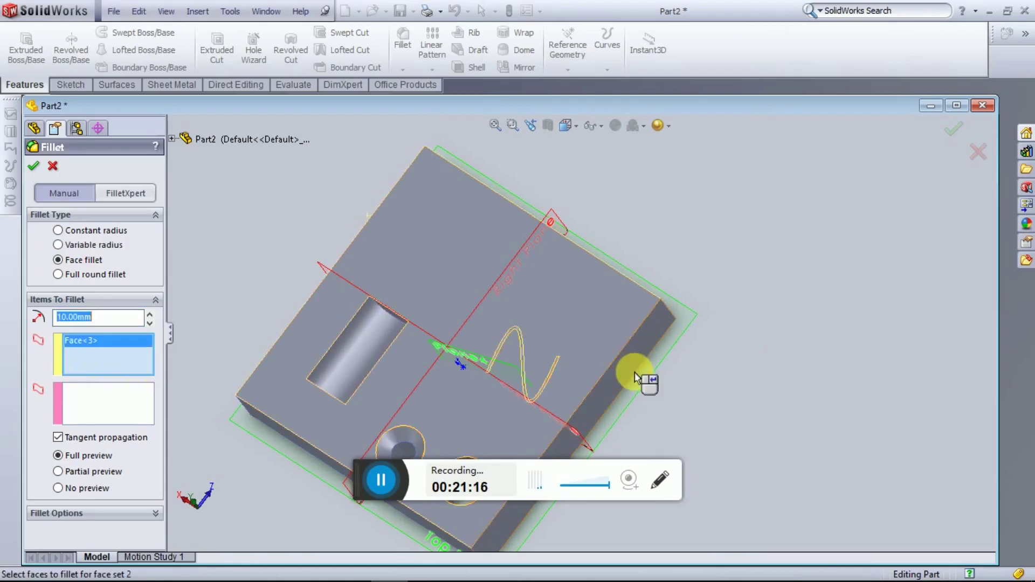
click(634, 371)
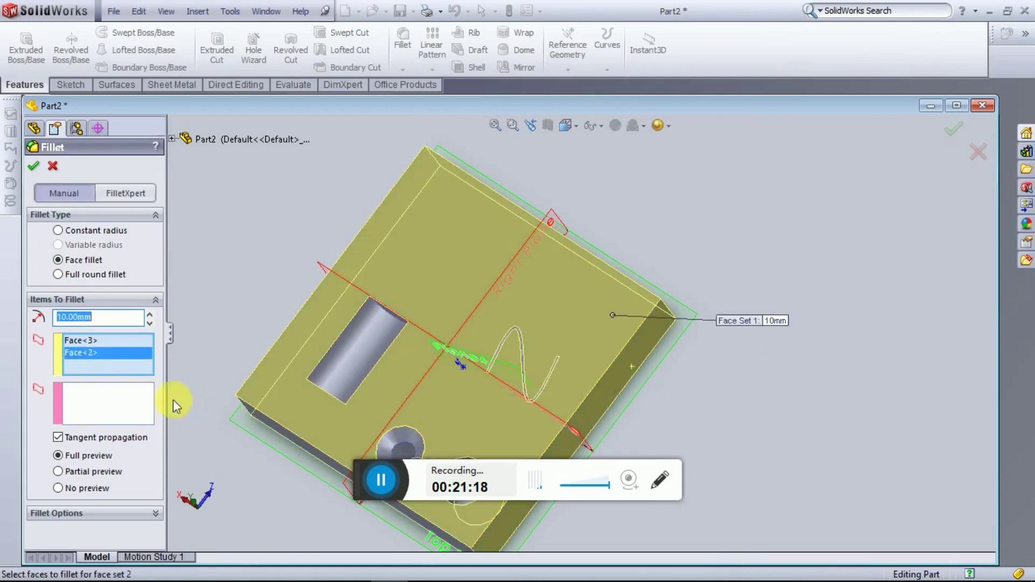
click(128, 412)
middle_drag(527, 398, 475, 429)
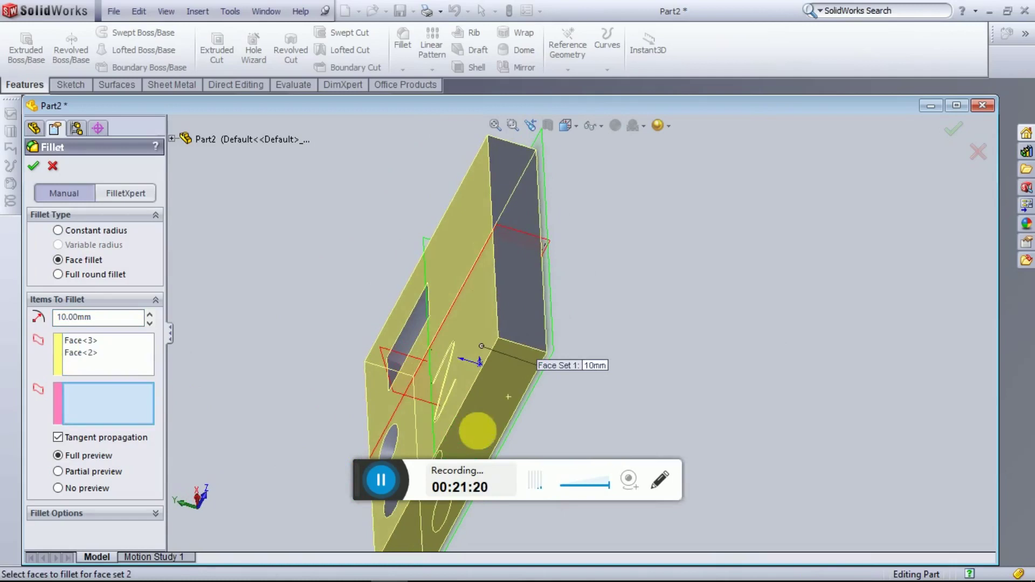
click(536, 312)
middle_drag(555, 358, 566, 311)
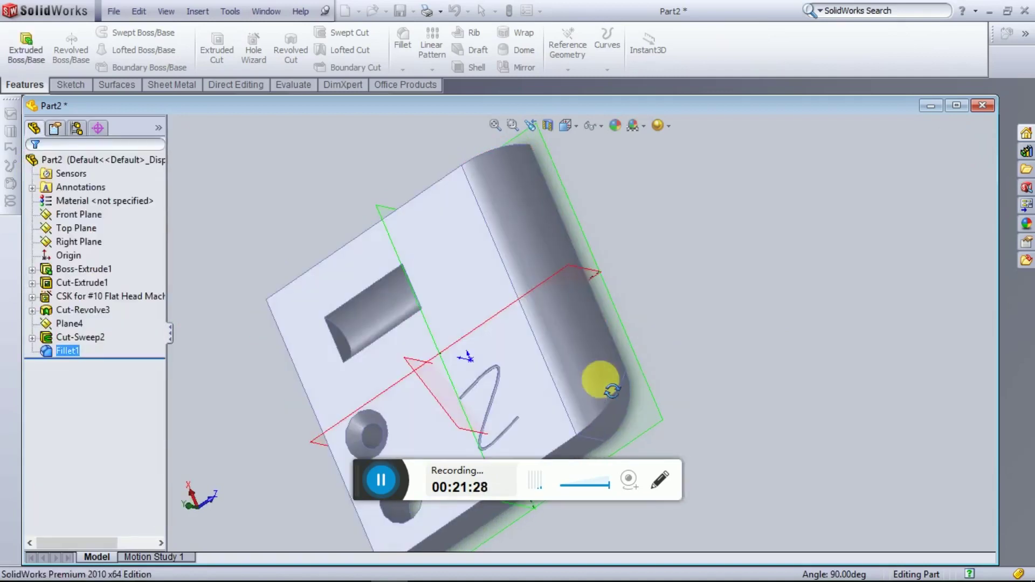
Step: Start a chamfer and add the first face, the left side face and the top face
middle_drag(629, 323, 596, 286)
middle_drag(634, 362, 716, 289)
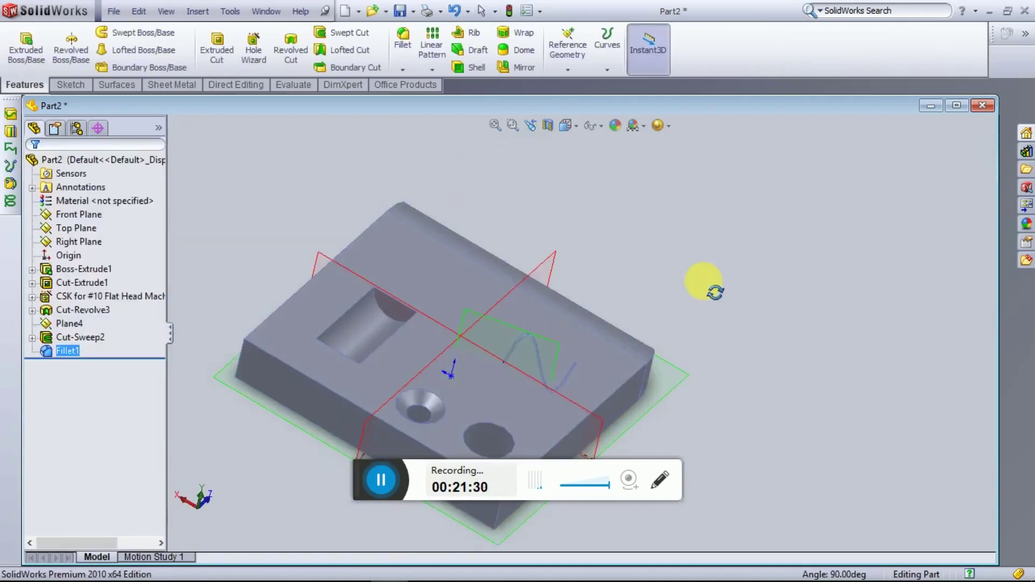
click(408, 73)
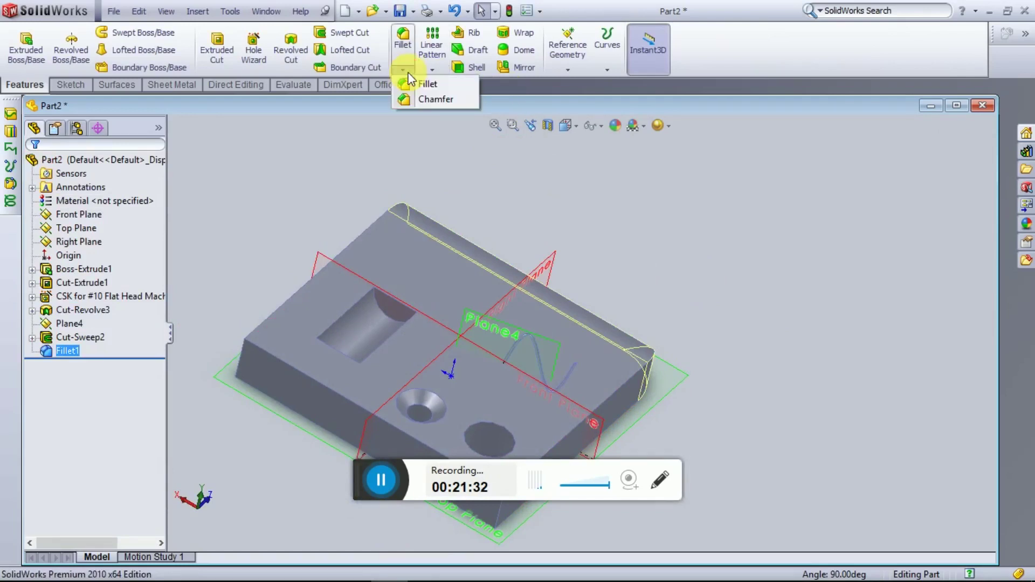
click(425, 100)
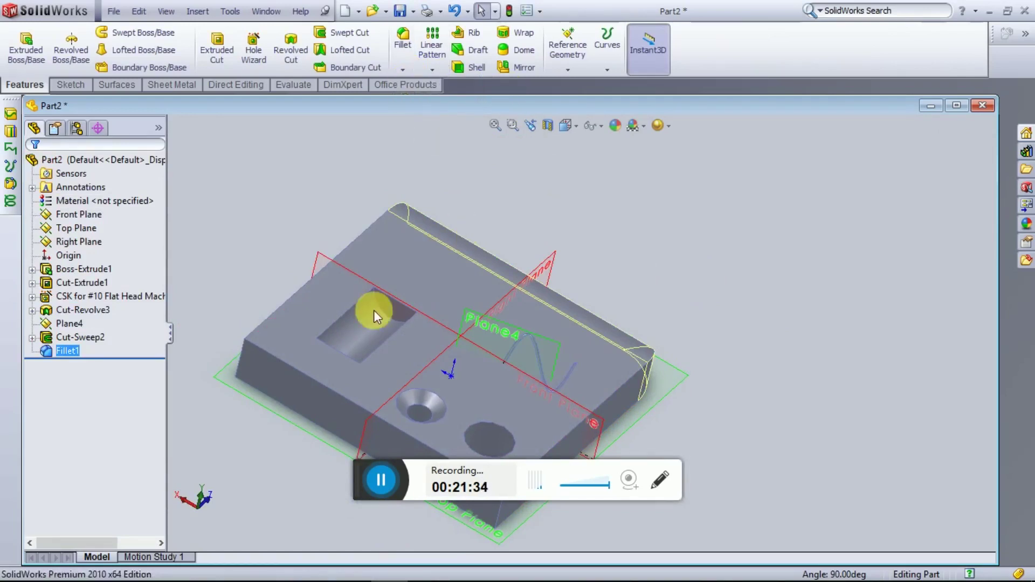
mouse_move(365, 390)
middle_down()
mouse_move(388, 363)
mouse_move(302, 381)
middle_up()
click(356, 385)
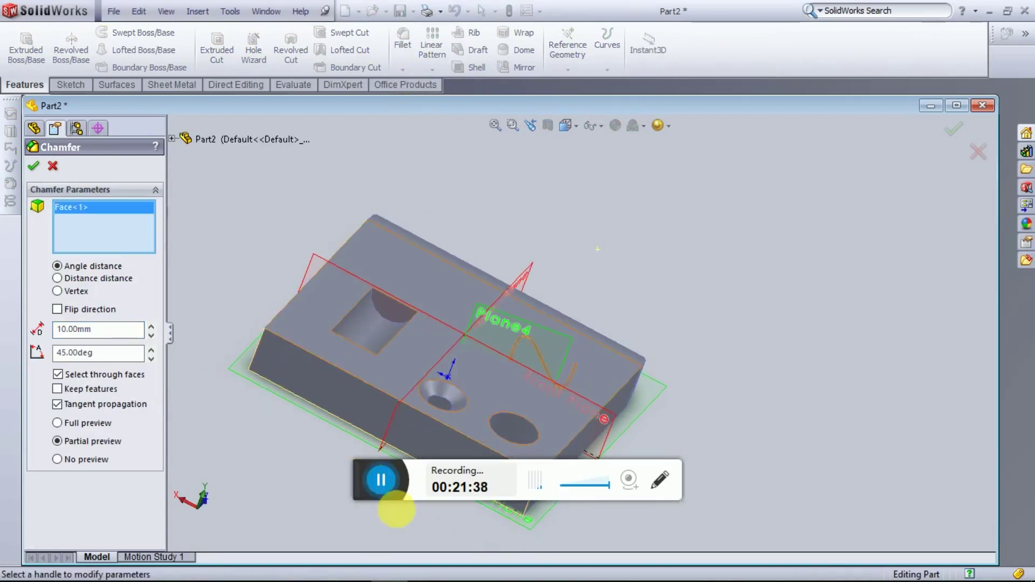
middle_drag(388, 504, 342, 362)
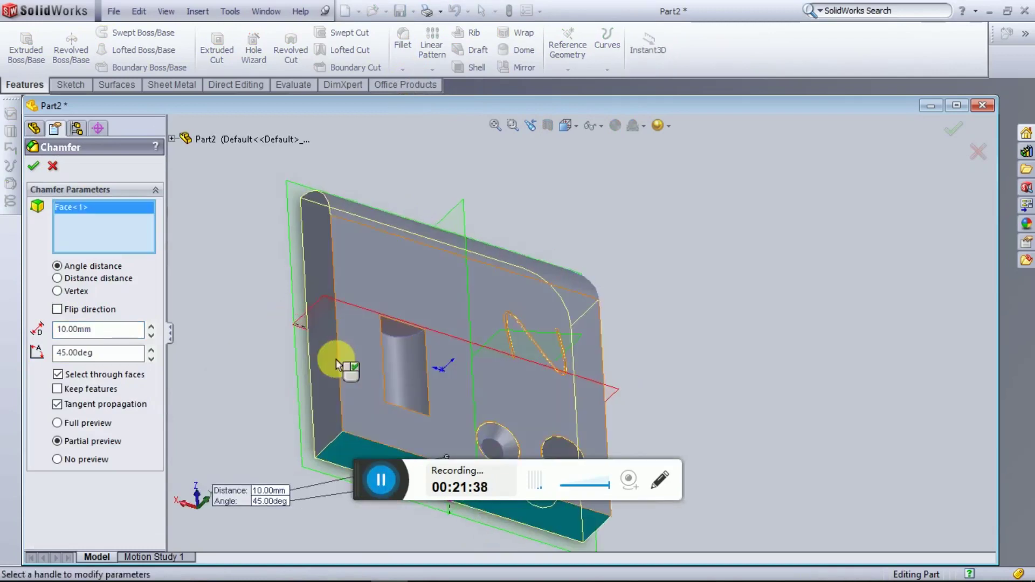
click(361, 416)
mouse_move(403, 415)
middle_down()
mouse_move(349, 377)
mouse_move(345, 404)
mouse_move(330, 340)
mouse_move(347, 358)
middle_up()
click(345, 410)
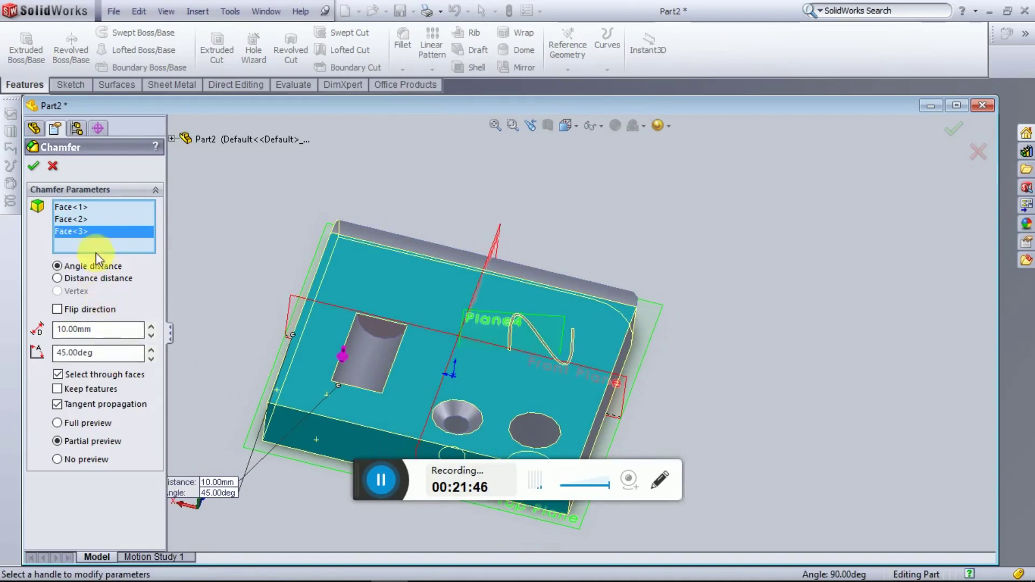
Step: Remove the extra faces and a stray pocket edge, leaving two faces including the top face
right_click(95, 232)
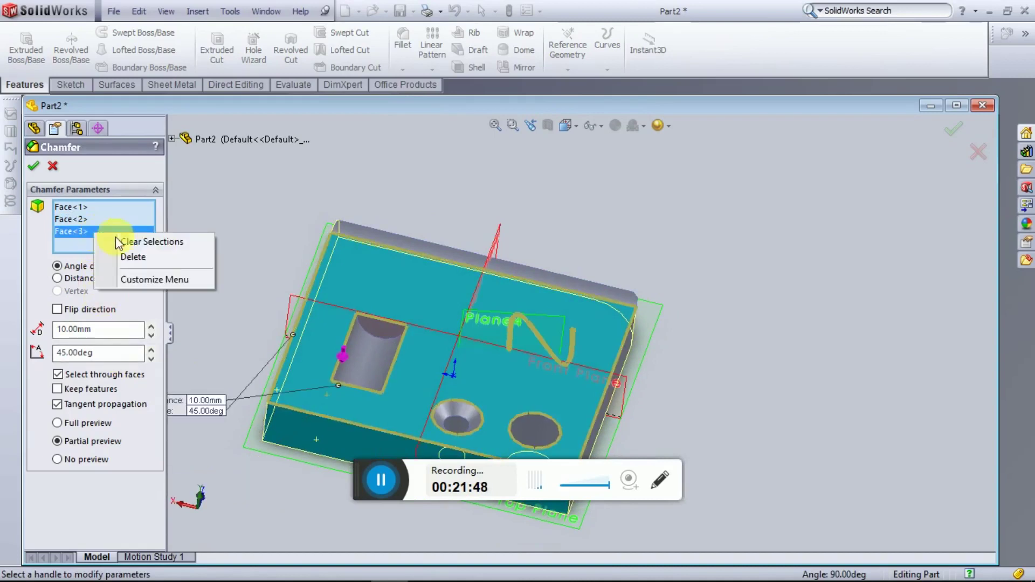
click(139, 257)
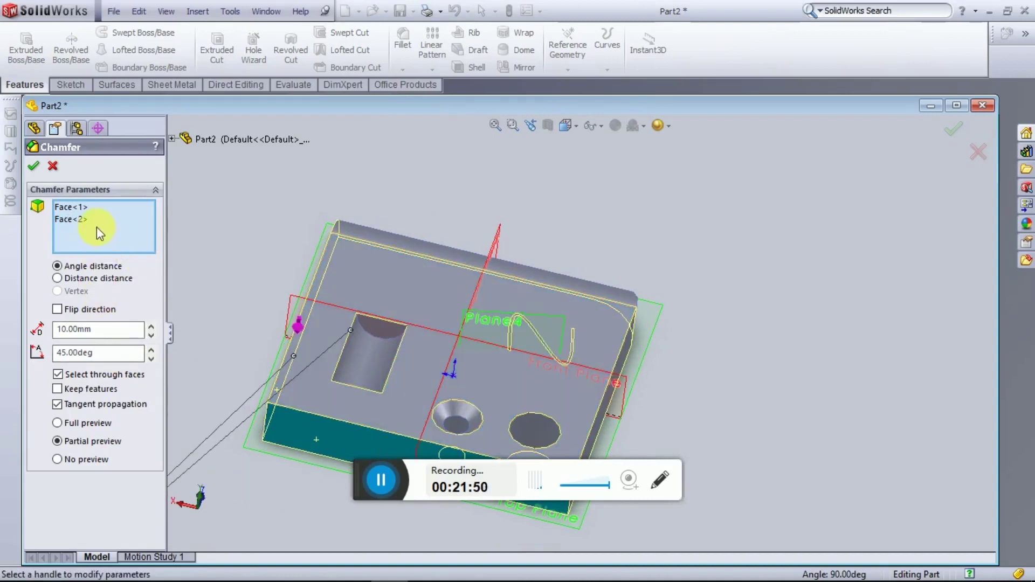
middle_drag(364, 334, 405, 319)
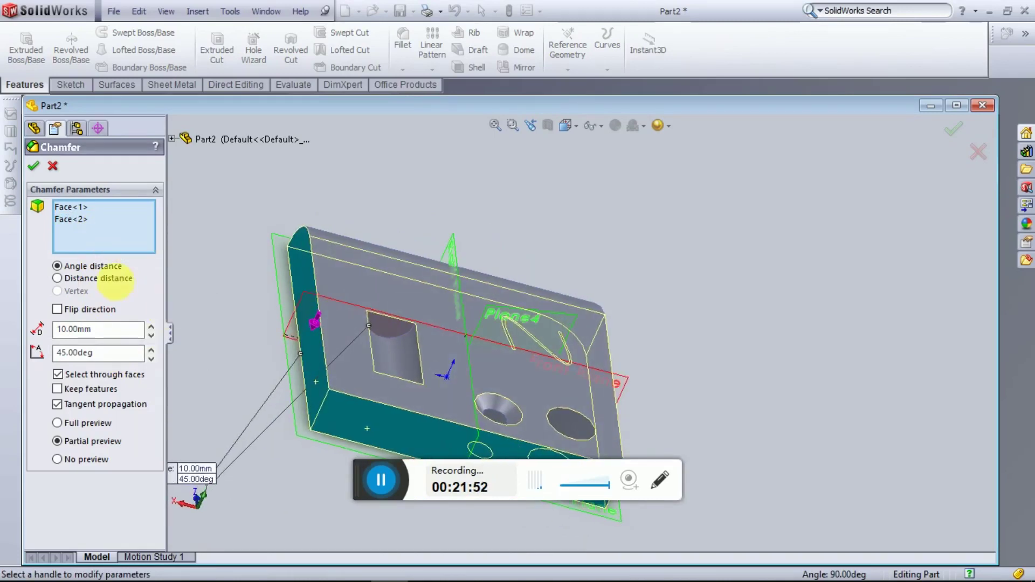
right_click(85, 219)
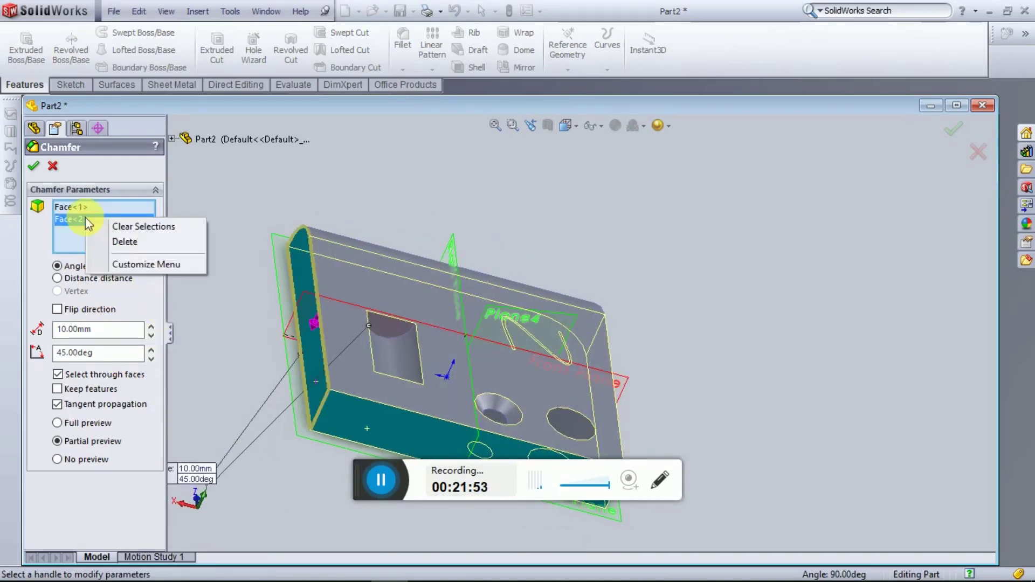
click(125, 244)
middle_drag(400, 426, 342, 404)
click(352, 398)
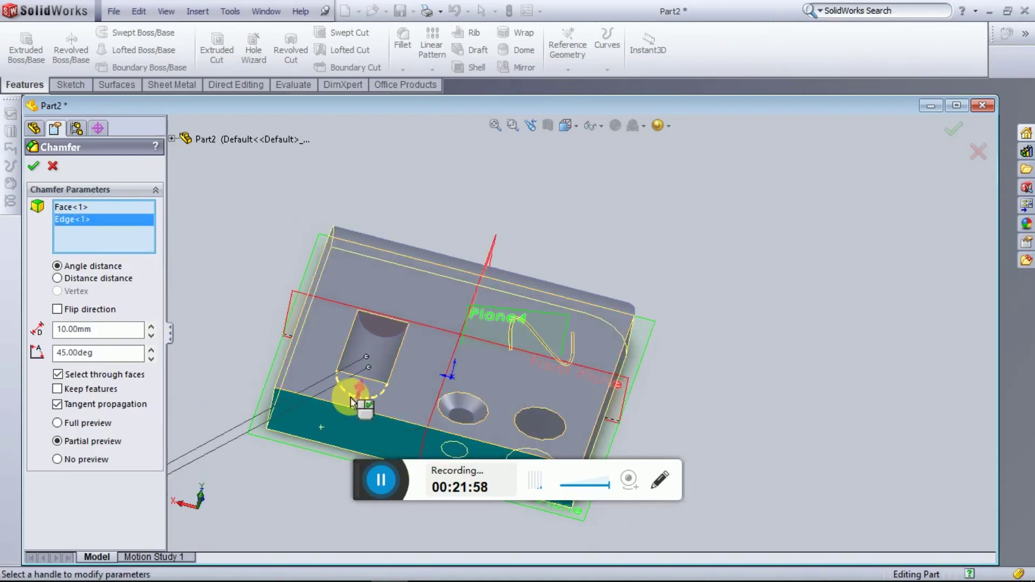
right_click(98, 219)
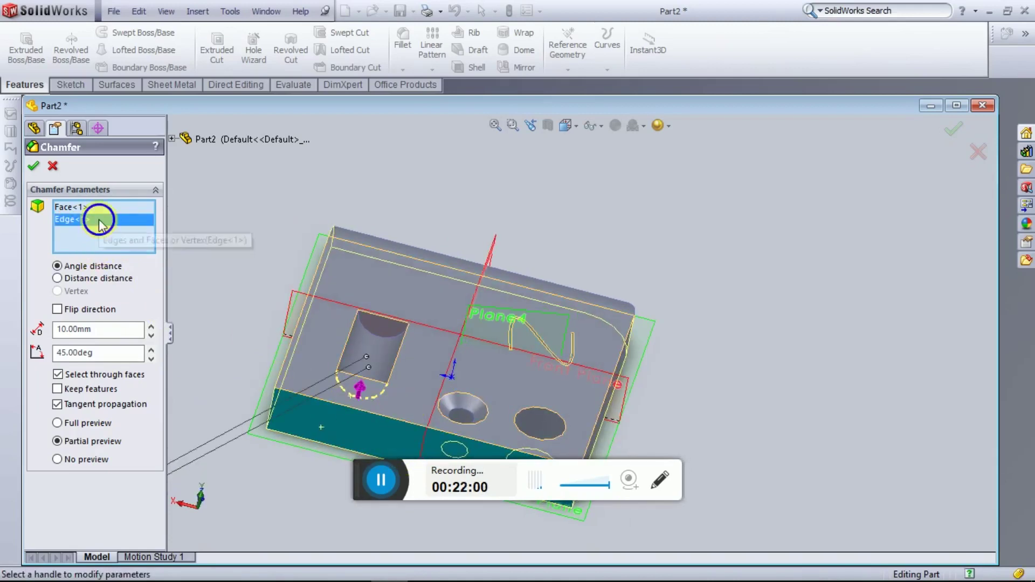
click(473, 422)
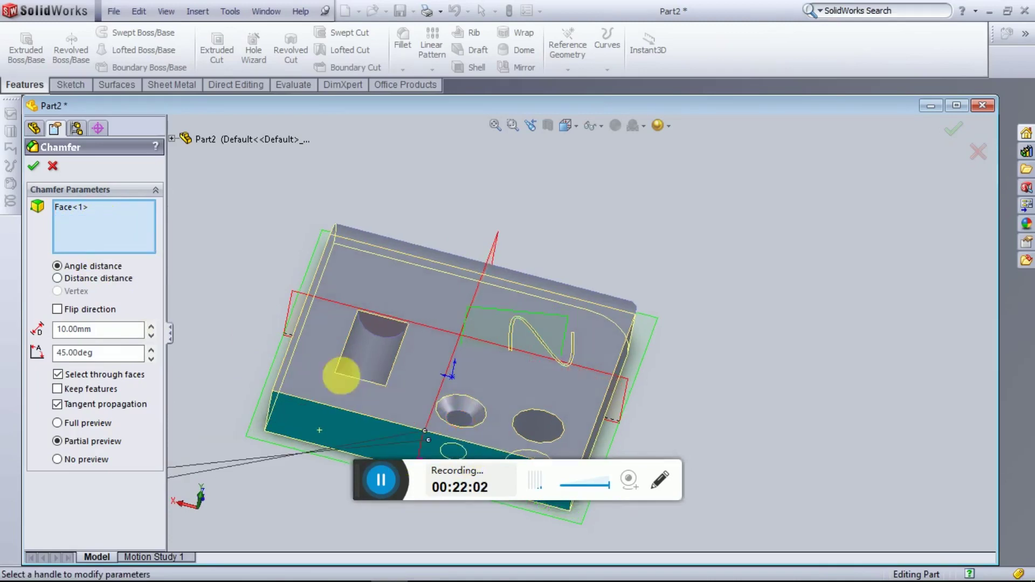
click(317, 379)
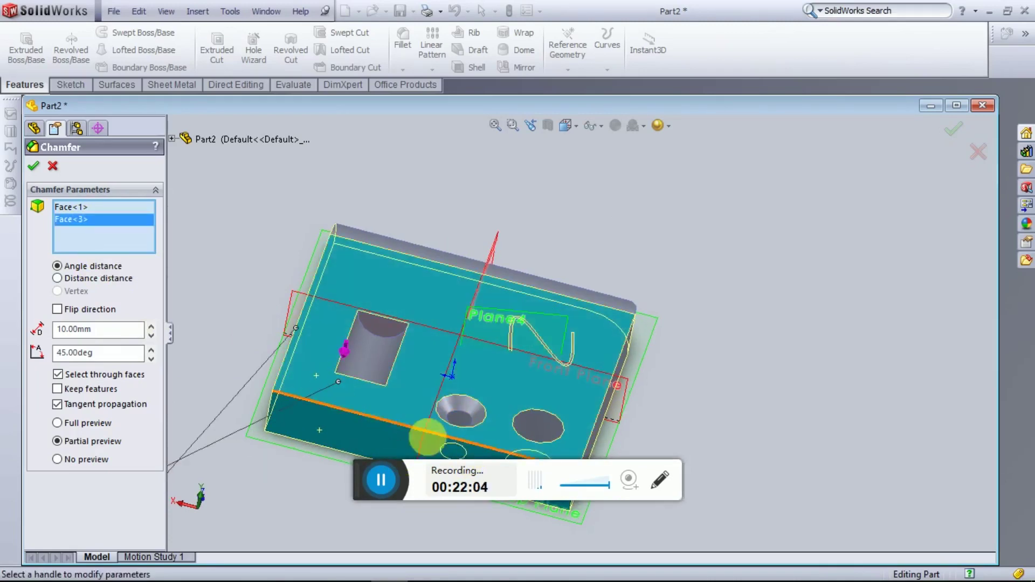
mouse_move(415, 377)
middle_down()
mouse_move(516, 400)
mouse_move(491, 409)
mouse_move(497, 393)
mouse_move(404, 397)
mouse_move(348, 384)
middle_up()
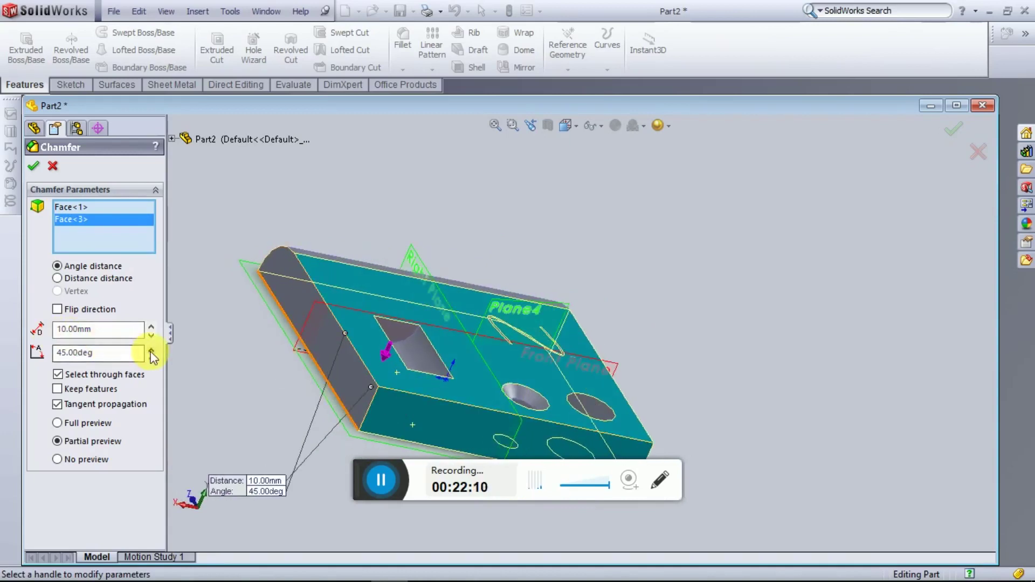
Step: Step up the chamfer distance with the spinner at 45° and orbit to inspect the preview
click(151, 327)
click(150, 327)
click(151, 327)
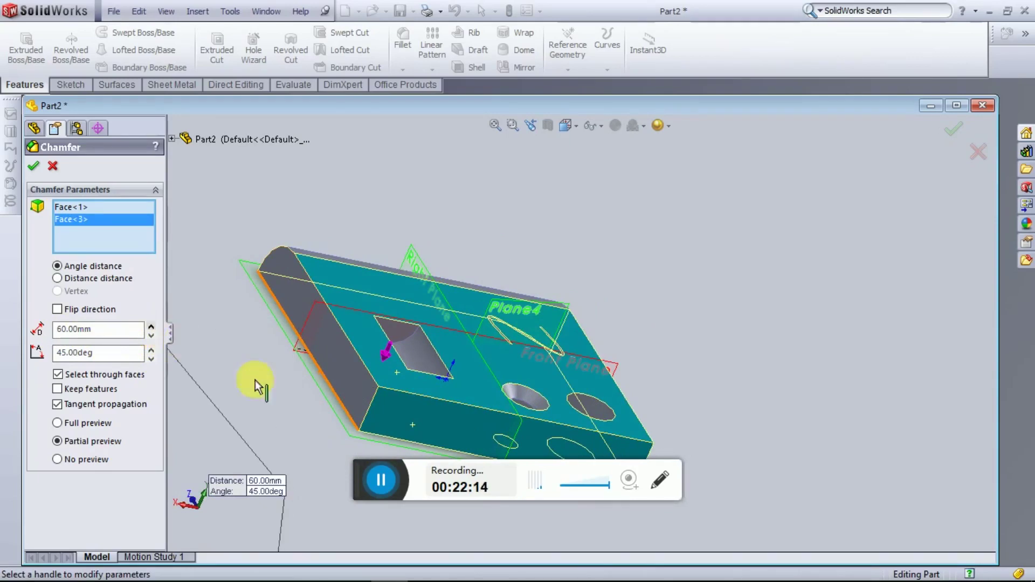
middle_drag(405, 393, 299, 403)
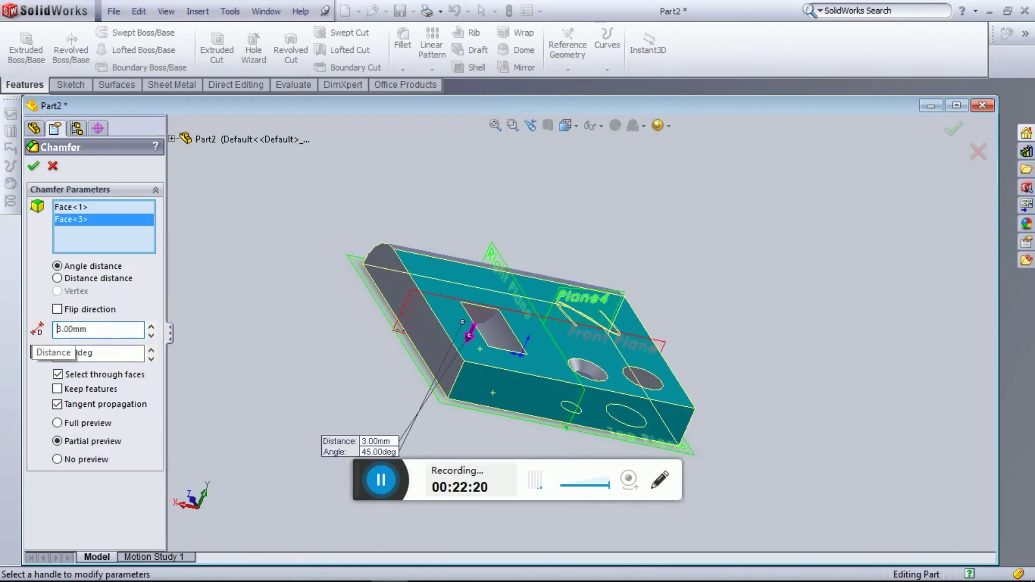
mouse_move(485, 370)
middle_down()
mouse_move(446, 393)
mouse_move(500, 397)
middle_up()
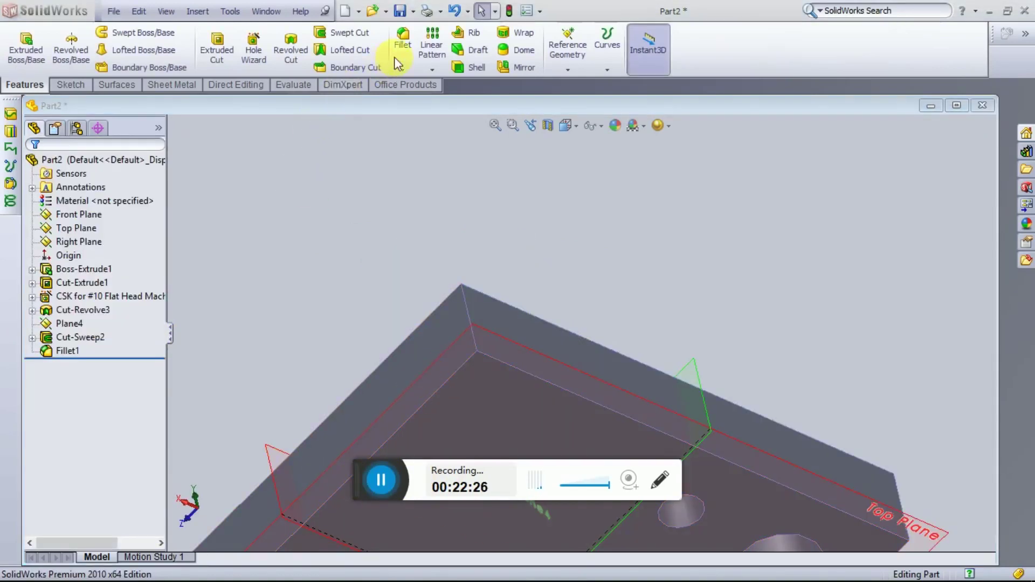
Step: Start a new chamfer and try adding the top, bottom and a side face
click(403, 69)
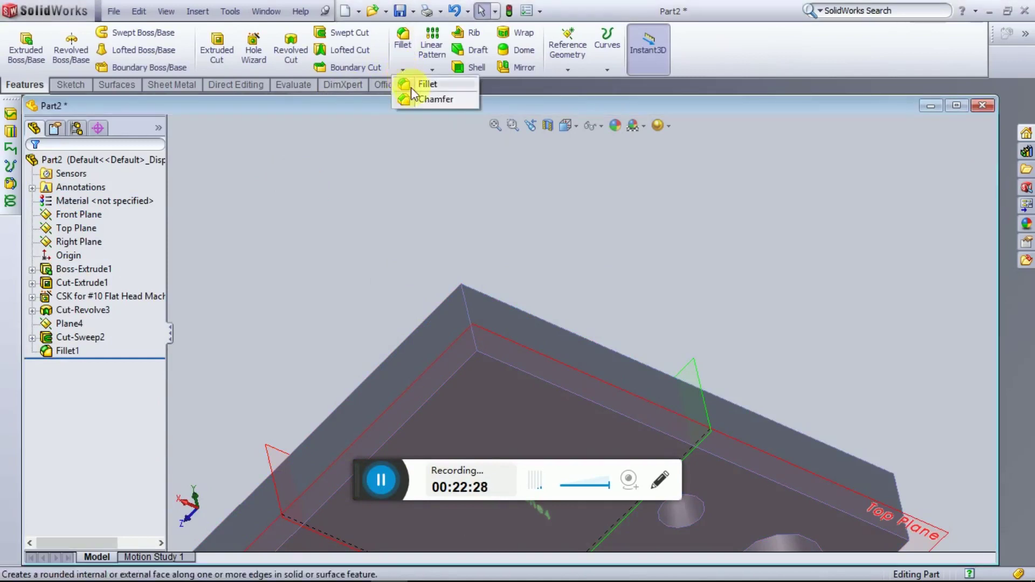
click(414, 95)
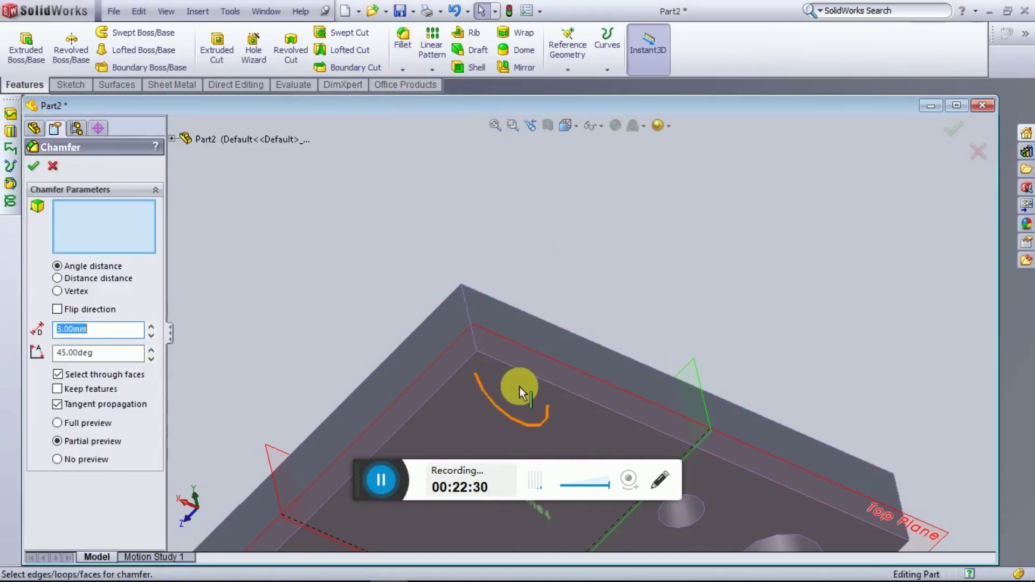
mouse_move(500, 386)
middle_down()
mouse_move(488, 379)
mouse_move(441, 423)
middle_up()
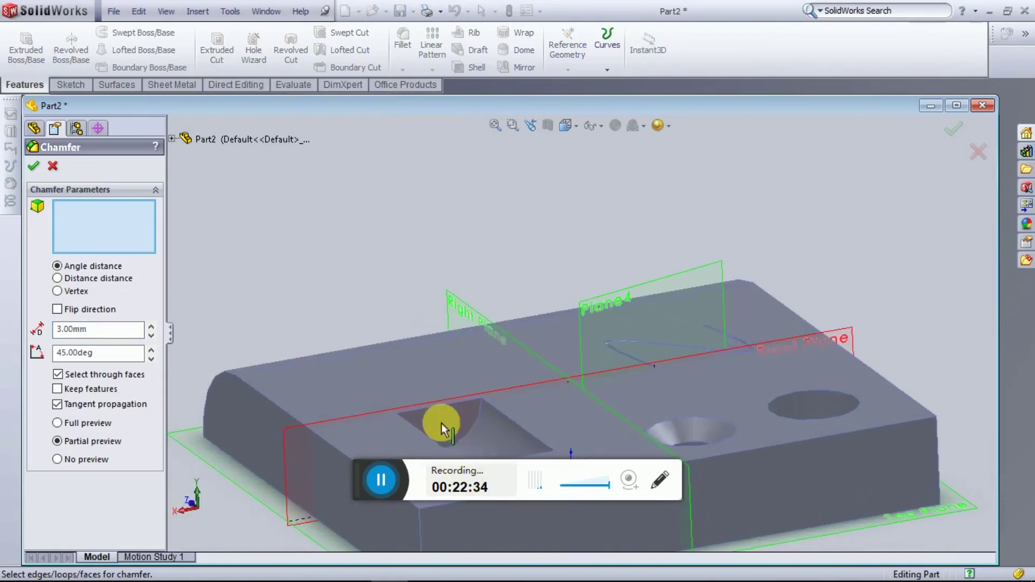
click(363, 435)
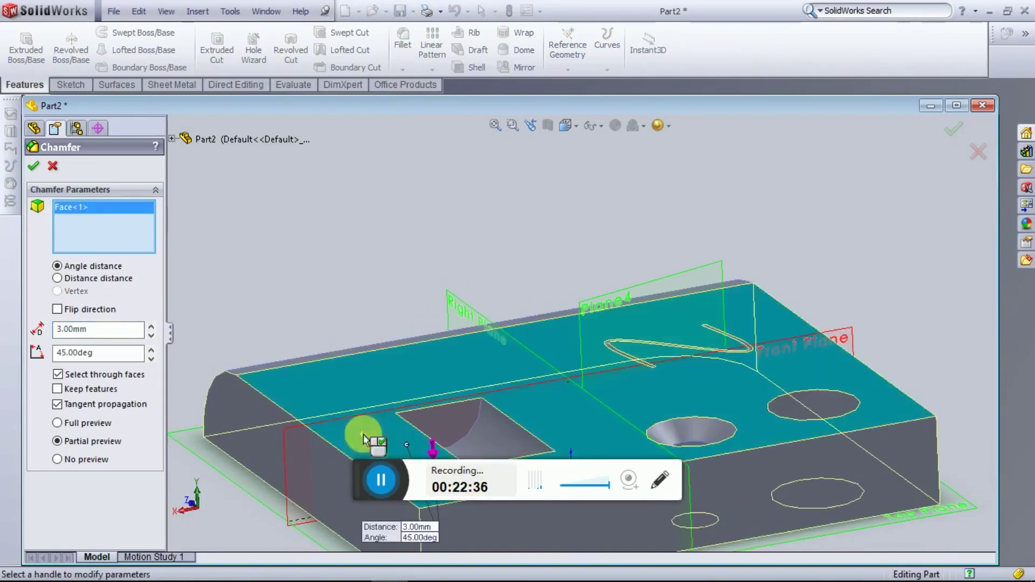
mouse_move(492, 399)
middle_down()
mouse_move(527, 192)
mouse_move(605, 370)
middle_up()
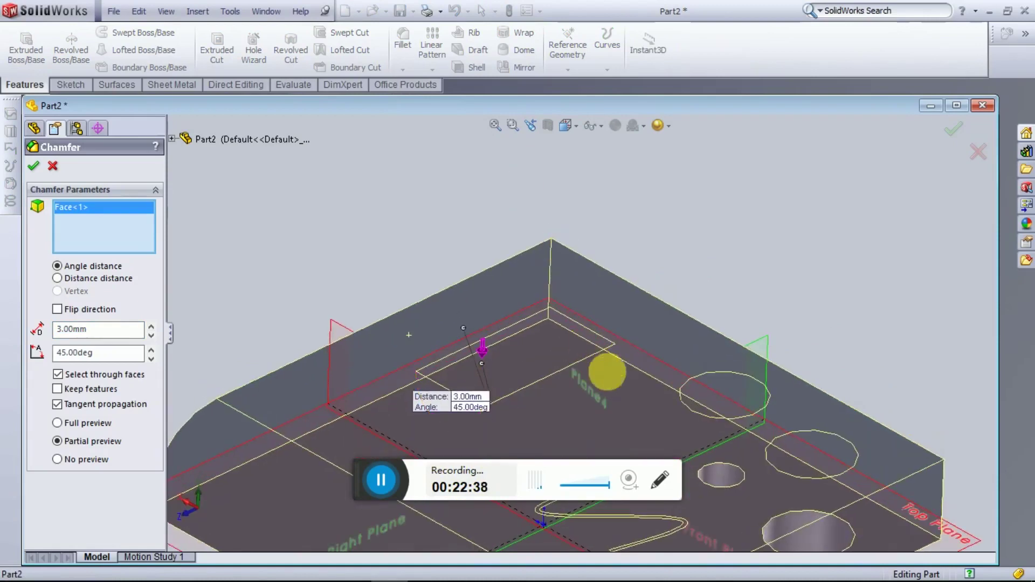
click(625, 325)
mouse_move(654, 347)
middle_down()
mouse_move(637, 391)
mouse_move(649, 505)
mouse_move(533, 350)
middle_up()
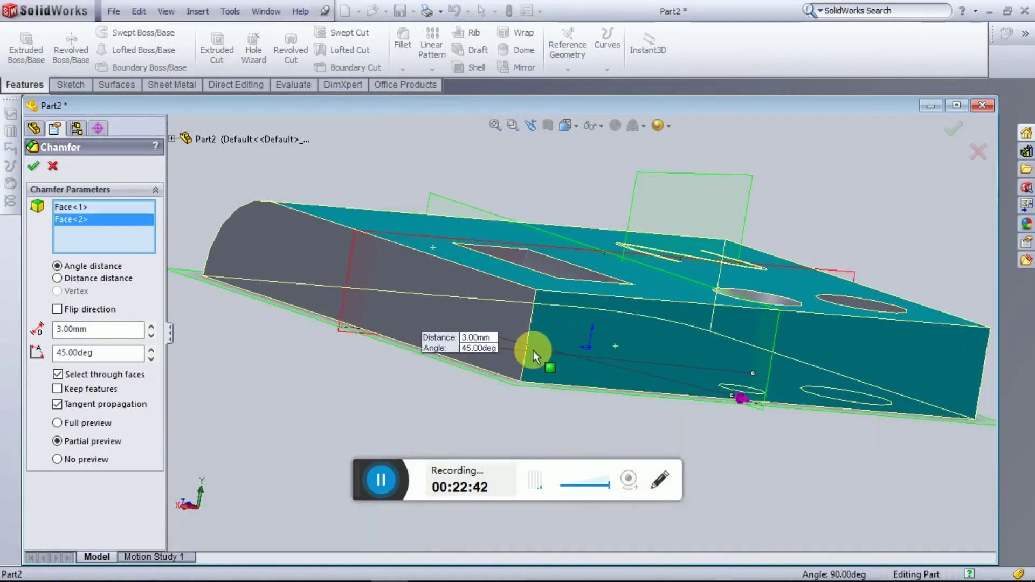
click(516, 322)
mouse_move(608, 311)
middle_down()
mouse_move(604, 294)
mouse_move(509, 299)
middle_up()
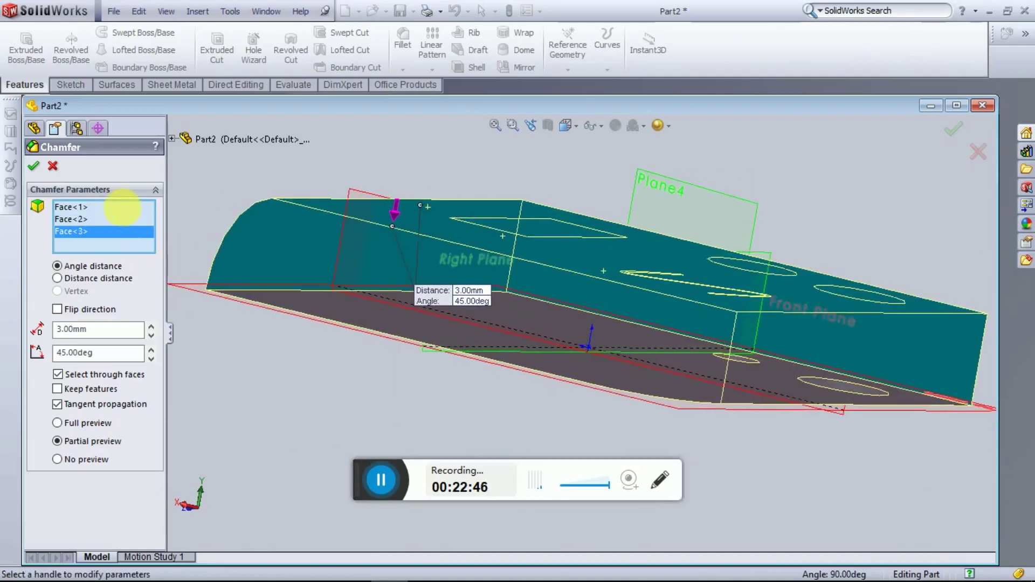
Step: Clear those faces and a trial pocket edge, then chamfer only the long front face at 3 mm × 45°
right_click(135, 207)
click(162, 209)
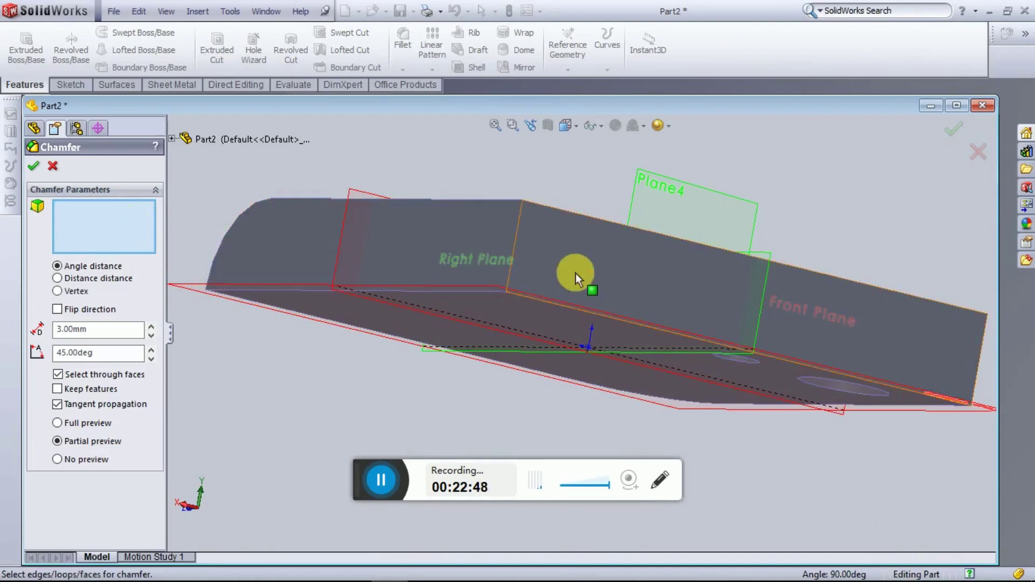
click(575, 274)
mouse_move(492, 259)
middle_down()
mouse_move(554, 376)
mouse_move(538, 377)
middle_up()
right_click(126, 218)
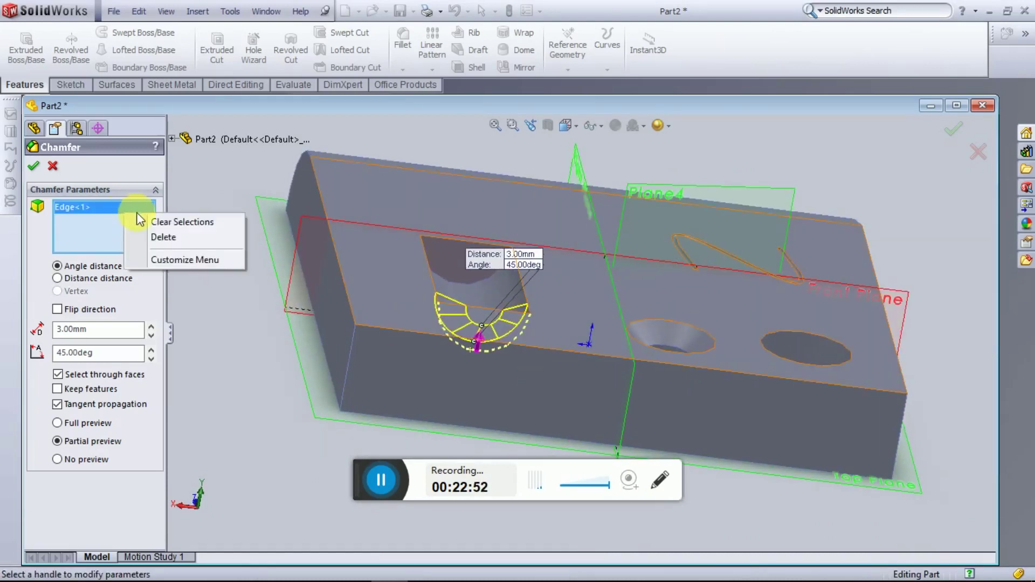
click(161, 219)
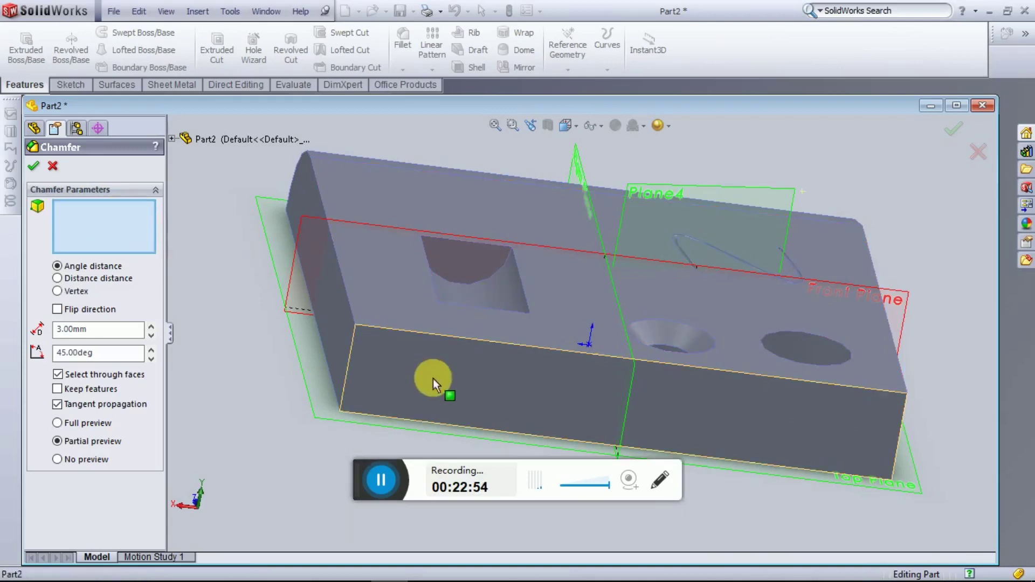
click(432, 379)
middle_drag(432, 379, 430, 363)
middle_drag(499, 368, 582, 147)
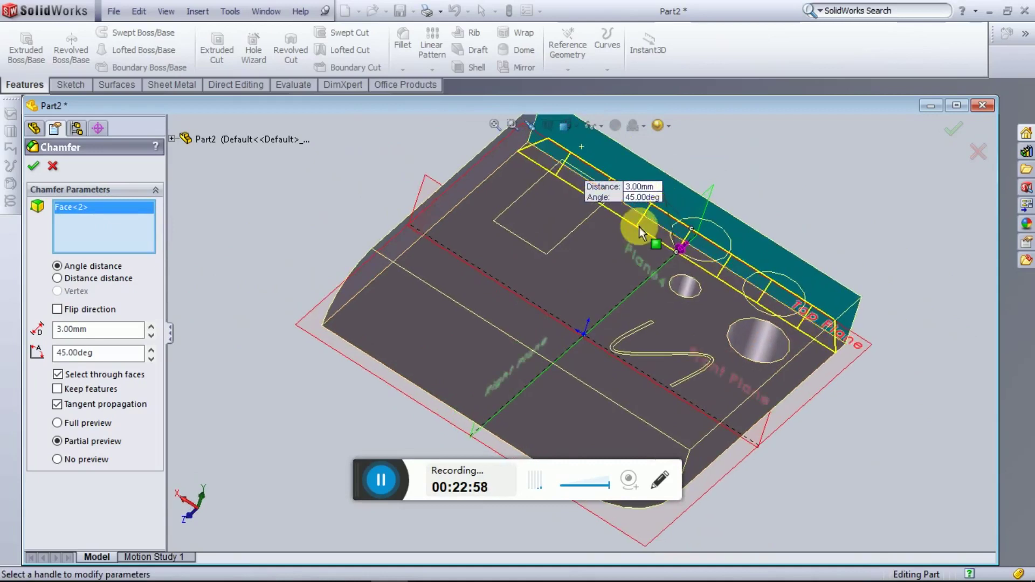
click(38, 167)
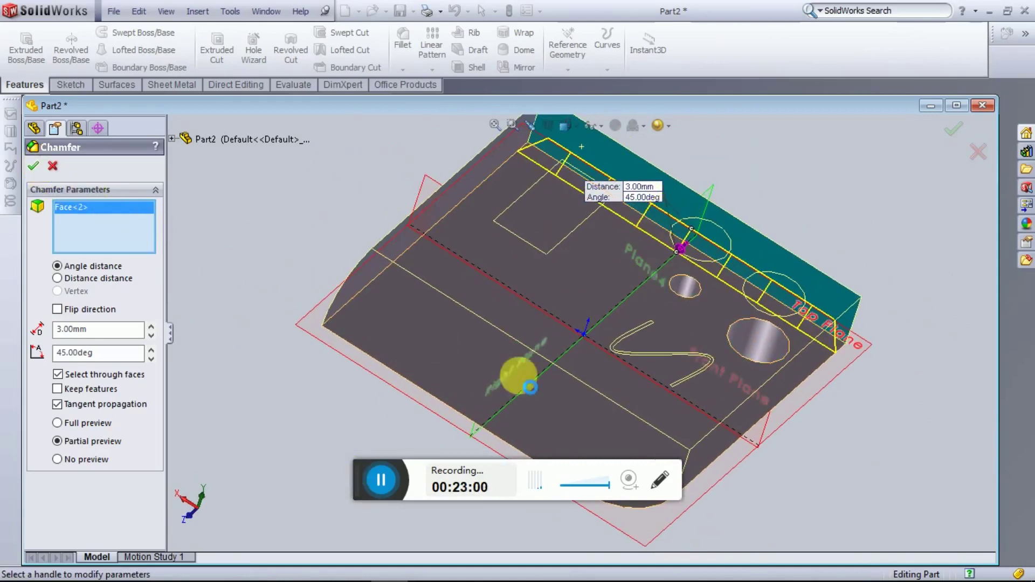
scroll(597, 234, down, 1)
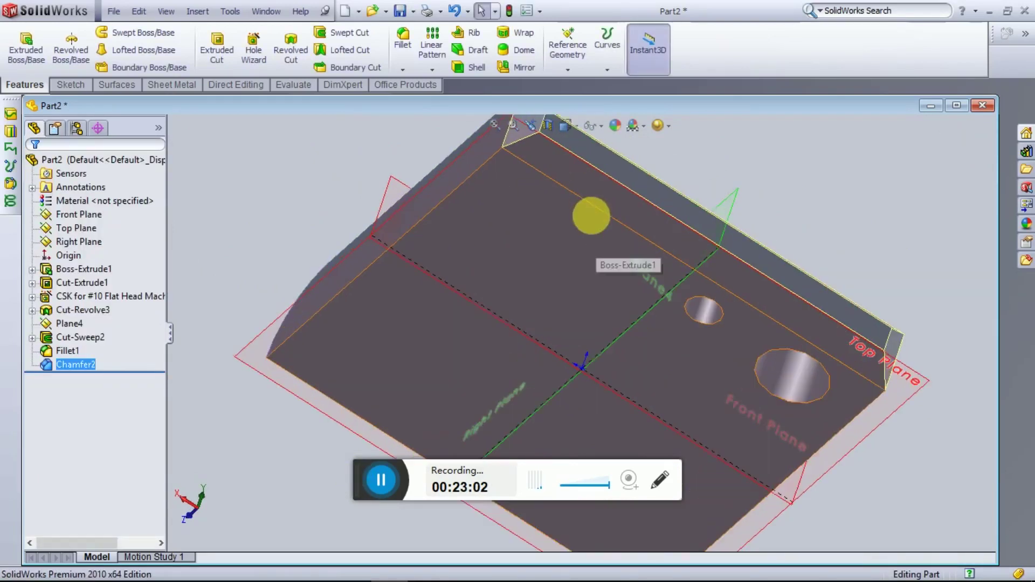
scroll(572, 264, down, 1)
scroll(573, 286, down, 2)
scroll(573, 306, up, 3)
mouse_move(597, 261)
middle_down()
mouse_move(629, 451)
mouse_move(631, 331)
mouse_move(601, 411)
mouse_move(582, 420)
mouse_move(532, 340)
mouse_move(327, 356)
mouse_move(557, 382)
middle_up()
mouse_move(451, 393)
middle_down()
mouse_move(561, 398)
mouse_move(417, 357)
mouse_move(589, 363)
mouse_move(658, 411)
middle_up()
scroll(620, 370, up, 3)
mouse_move(620, 370)
middle_down()
mouse_move(620, 361)
mouse_move(597, 386)
mouse_move(554, 300)
middle_up()
scroll(597, 386, up, 2)
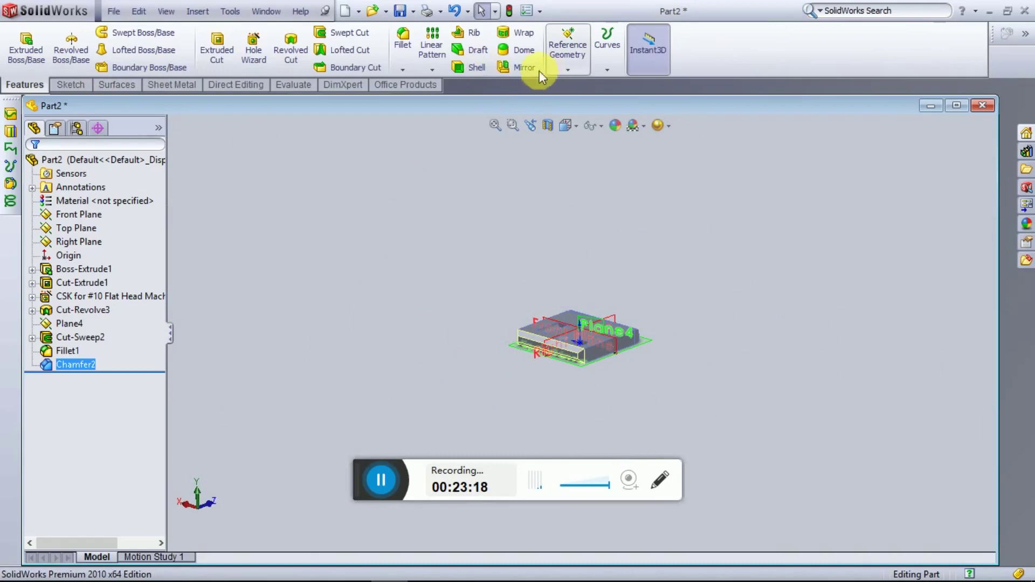
Step: Start a Dome feature and pick the countersink face of the hole
click(520, 51)
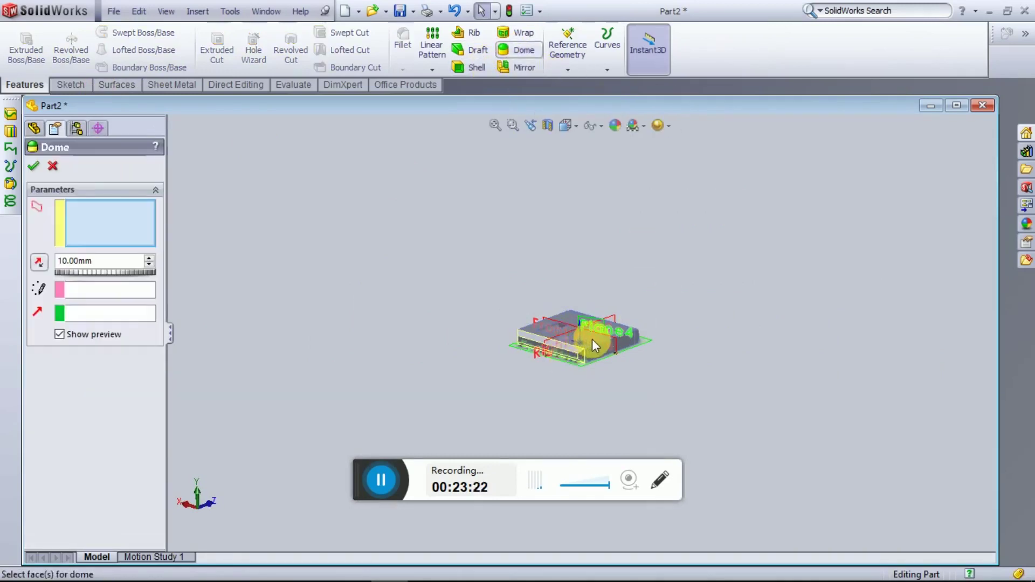
scroll(478, 362, down, 3)
scroll(710, 321, down, 3)
scroll(703, 328, down, 2)
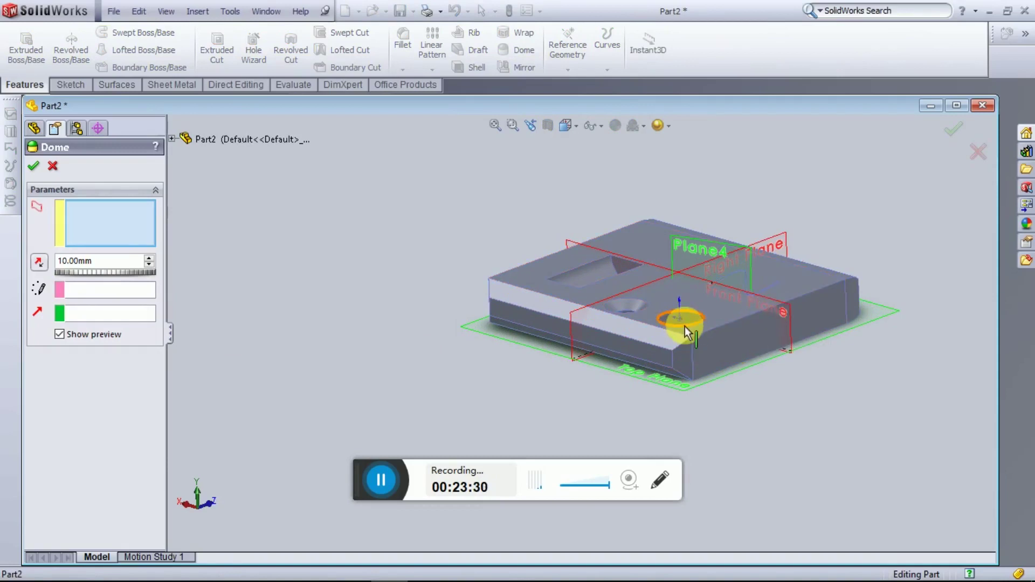
middle_drag(685, 325, 670, 428)
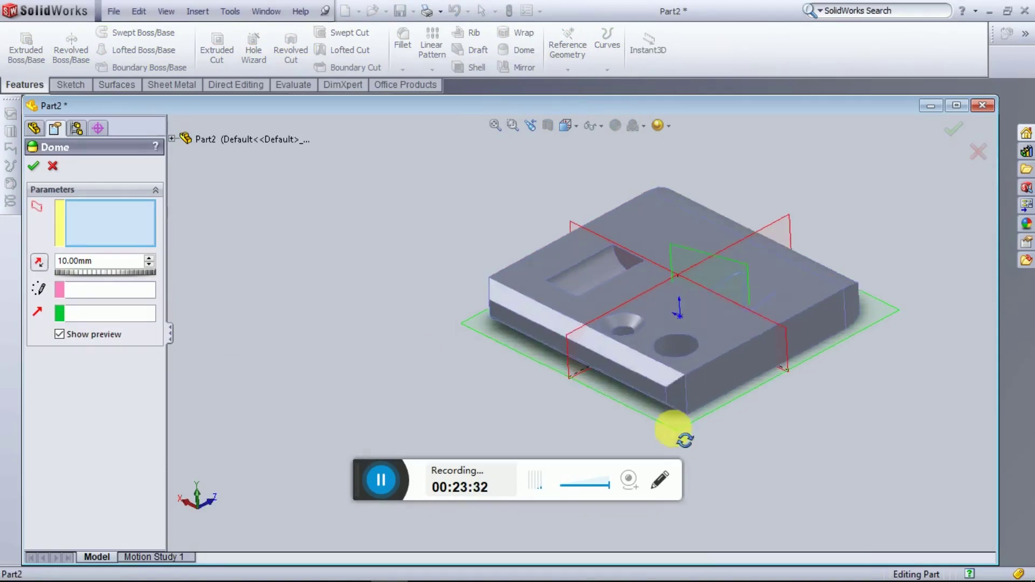
scroll(676, 353, down, 3)
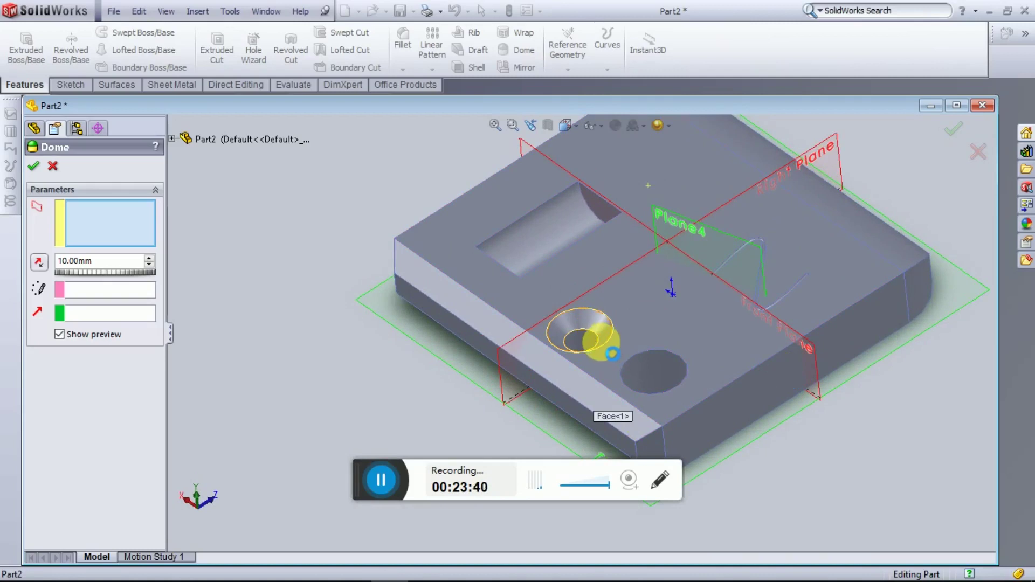
click(634, 334)
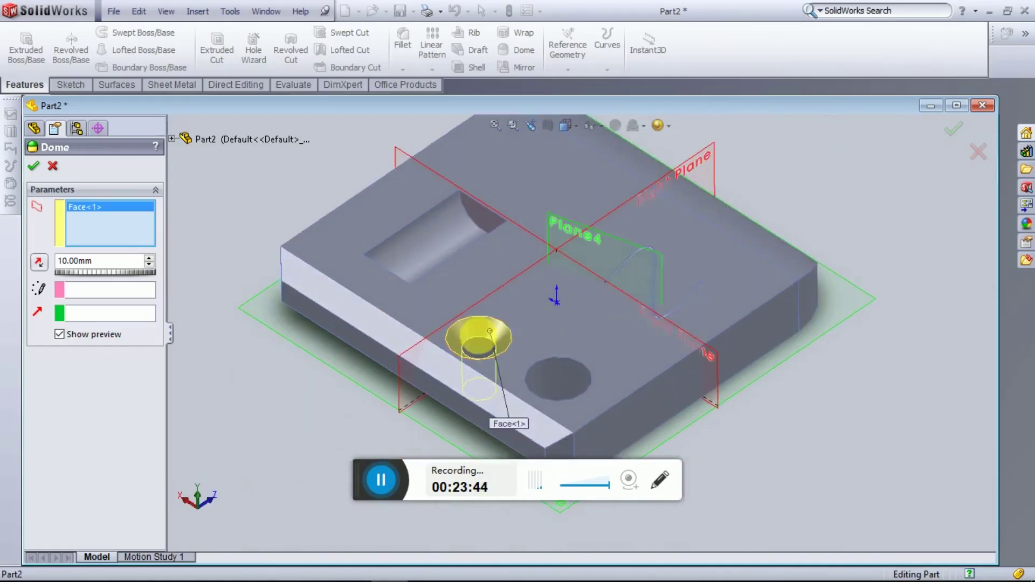
Step: Try raising the trial dome height to 30 mm with the distance spinner
scroll(483, 333, down, 3)
scroll(483, 333, down, 2)
scroll(488, 365, down, 2)
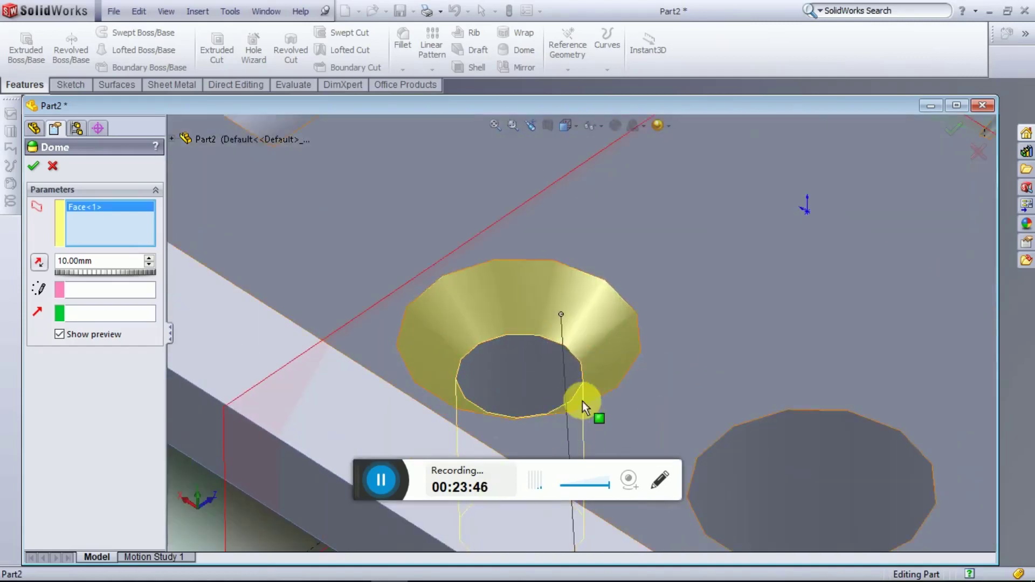
click(149, 261)
click(148, 258)
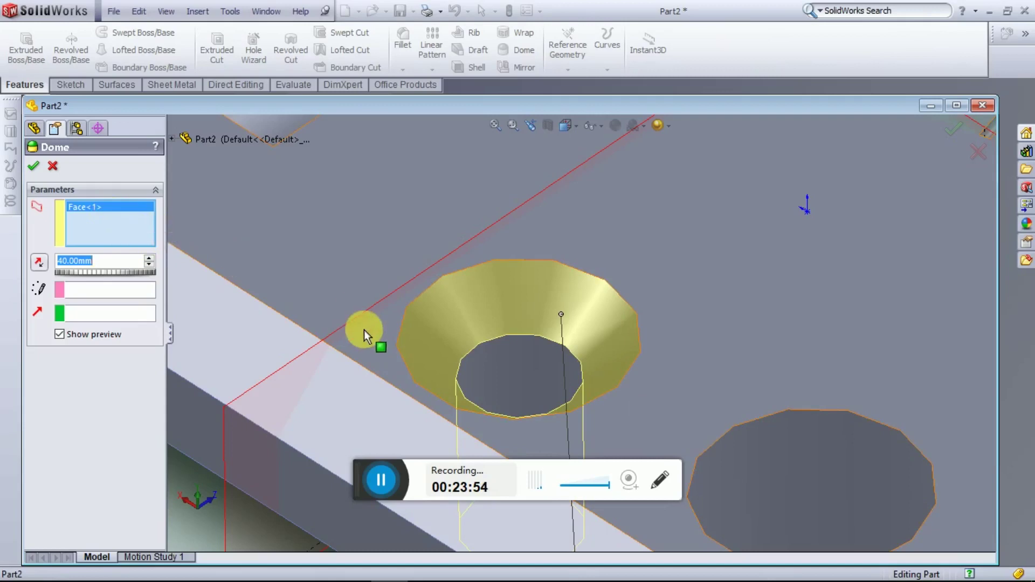
scroll(364, 330, up, 2)
scroll(422, 350, up, 2)
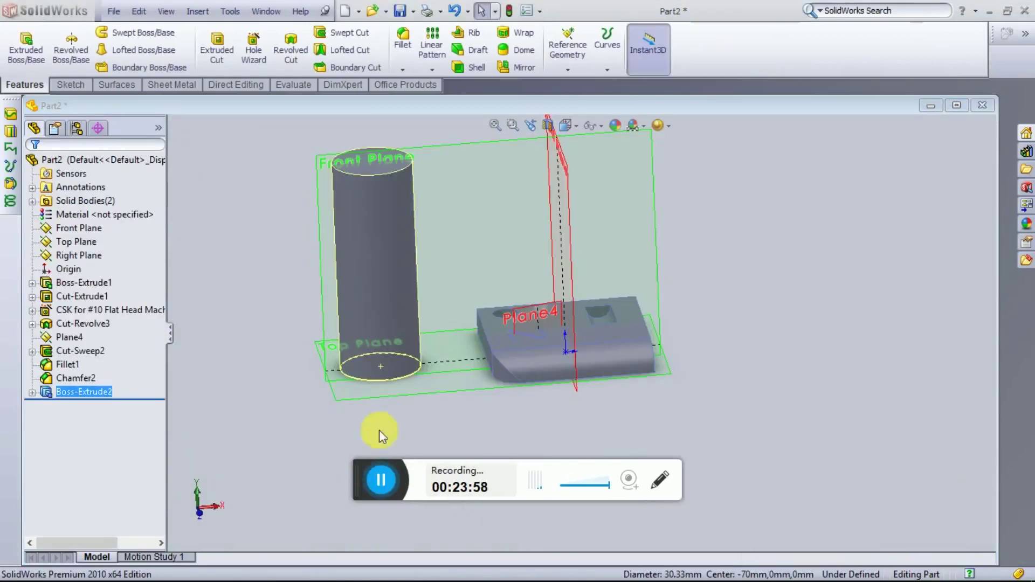
Step: Start a dome on the cylinder's top face, trying a 46 mm height
scroll(418, 394, up, 1)
mouse_move(418, 393)
middle_down()
mouse_move(490, 233)
mouse_move(476, 303)
mouse_move(468, 237)
mouse_move(492, 146)
mouse_move(407, 166)
middle_up()
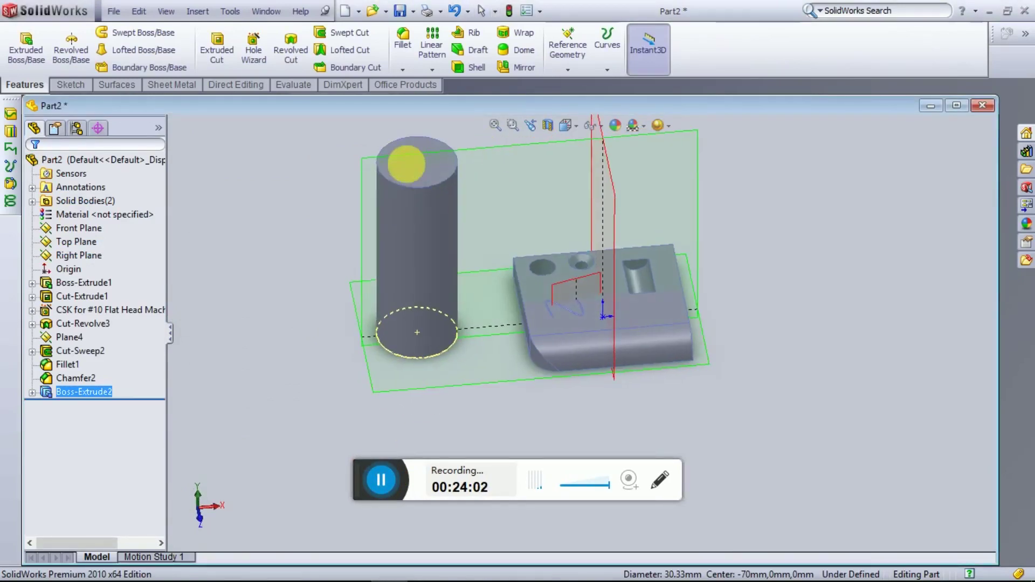
click(519, 47)
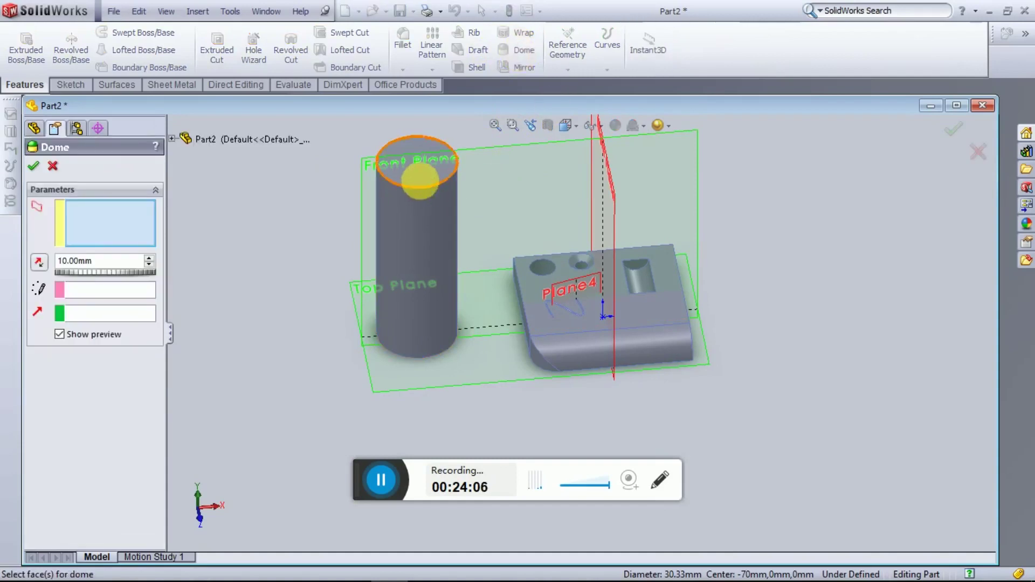
click(420, 181)
mouse_move(448, 202)
middle_down()
mouse_move(430, 128)
mouse_move(422, 196)
middle_up()
scroll(422, 196, down, 2)
scroll(506, 214, up, 5)
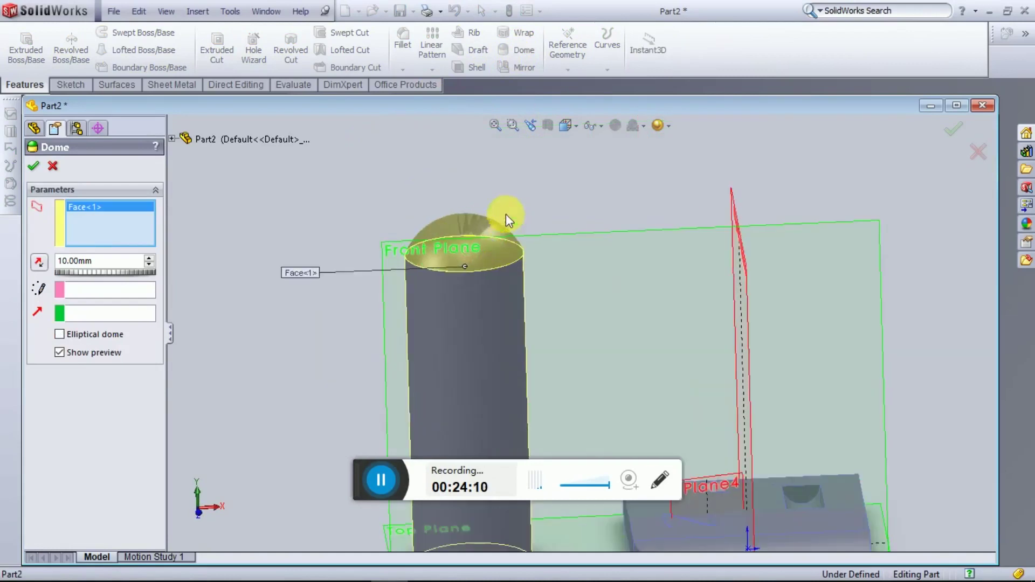
scroll(485, 237, up, 2)
scroll(471, 260, up, 2)
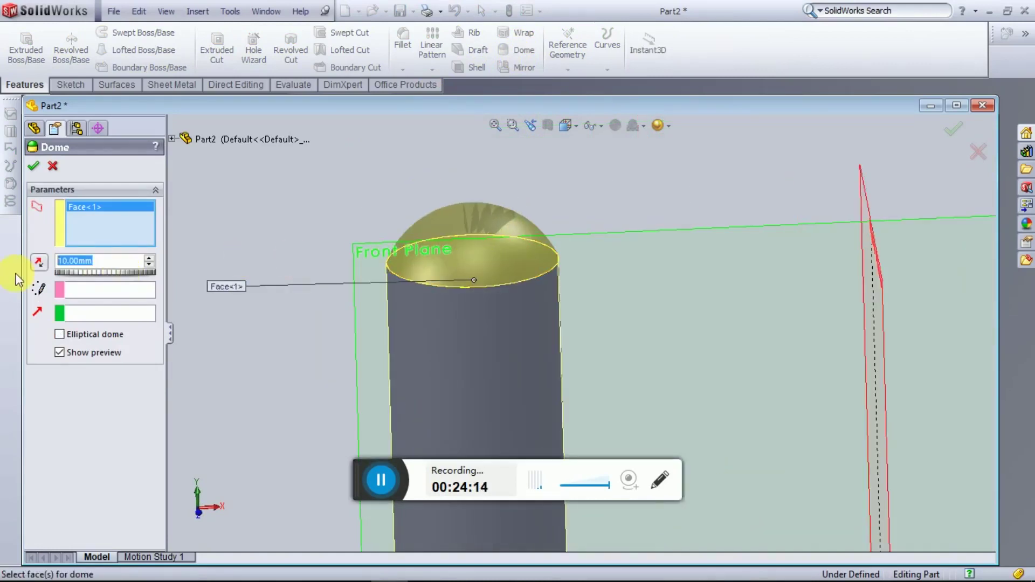
key(Return)
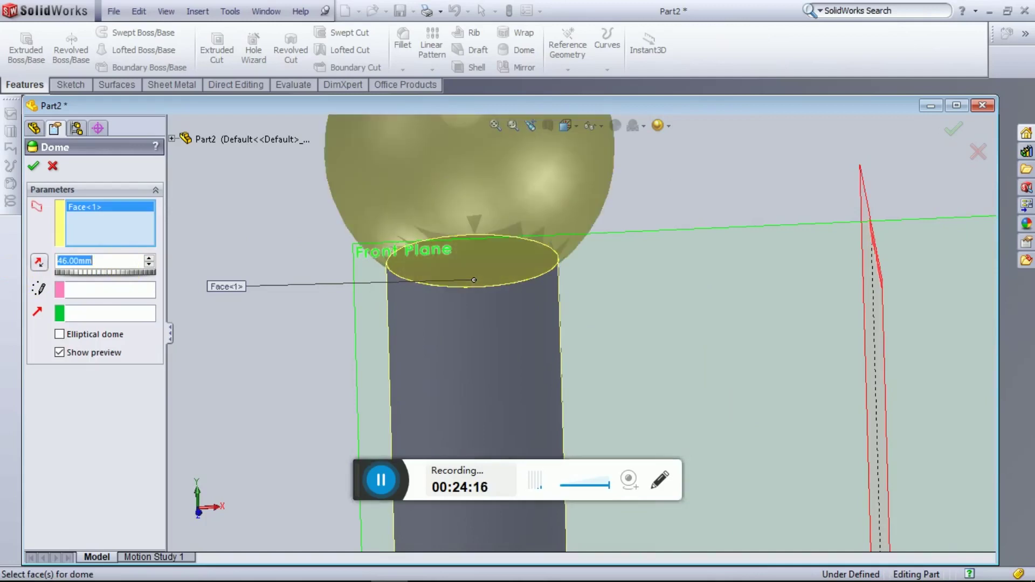
Step: Reduce the dome height to 23 mm, then 15 mm, and accept it as Dome1
scroll(474, 319, down, 2)
click(97, 268)
drag(97, 268, 31, 278)
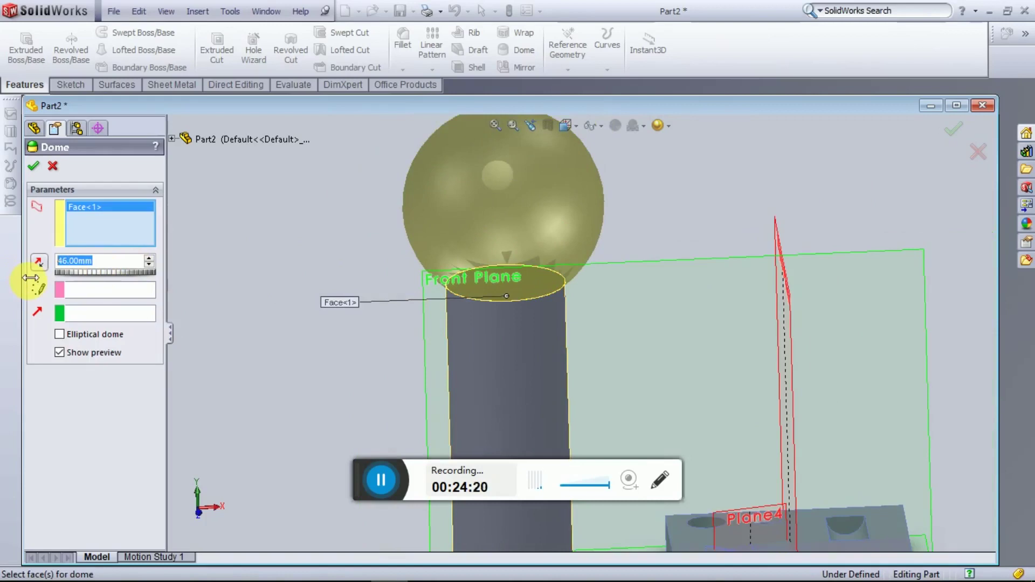
text(23)
key(Return)
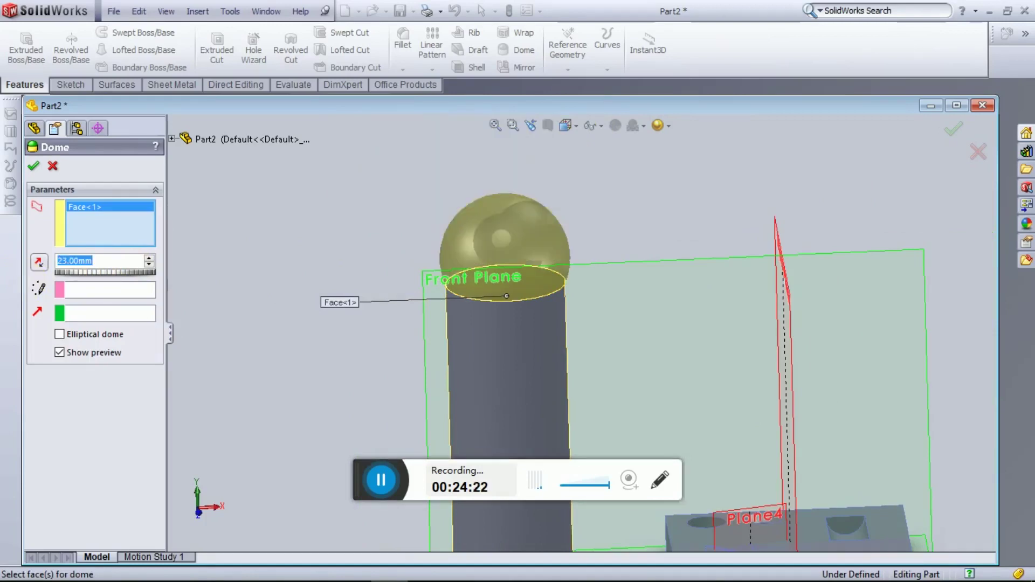
middle_drag(584, 322, 566, 323)
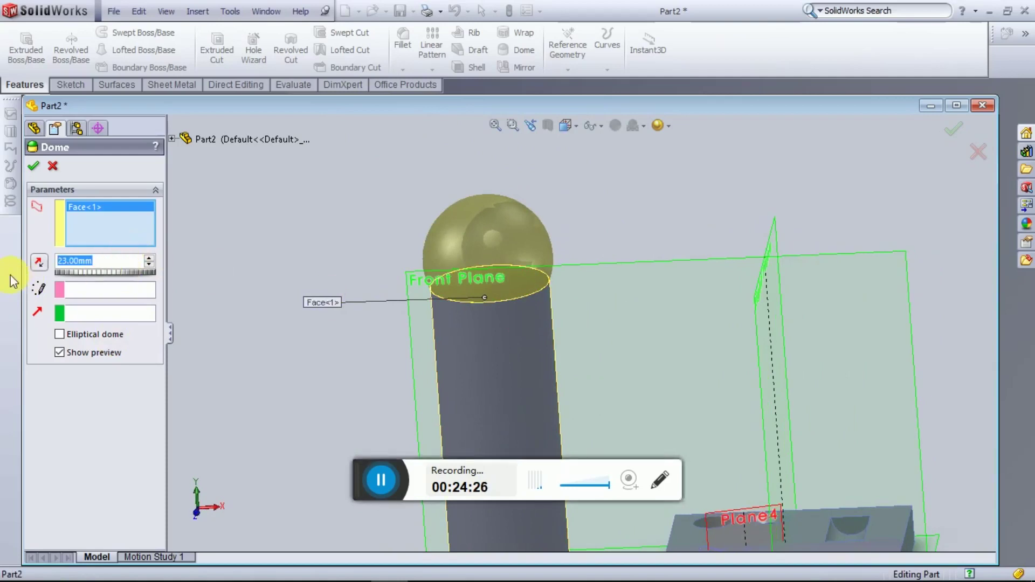
text(15)
key(Return)
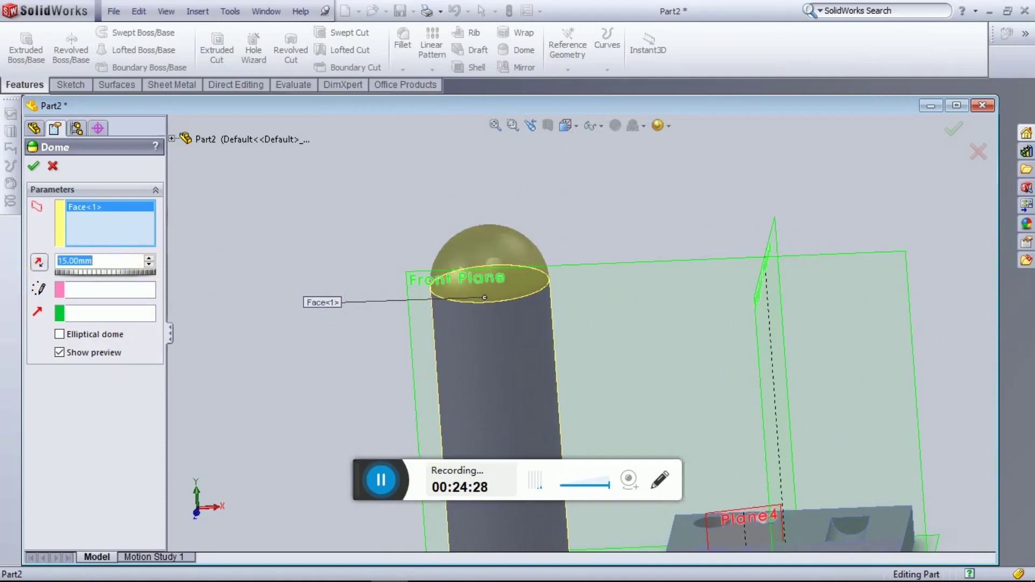
middle_drag(427, 300, 21, 205)
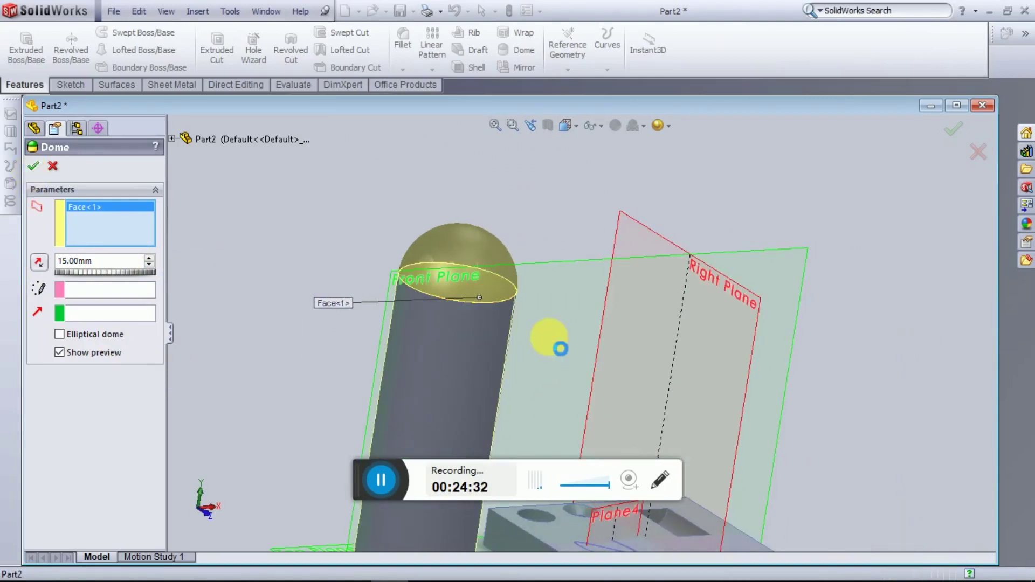
key(Return)
scroll(717, 364, up, 3)
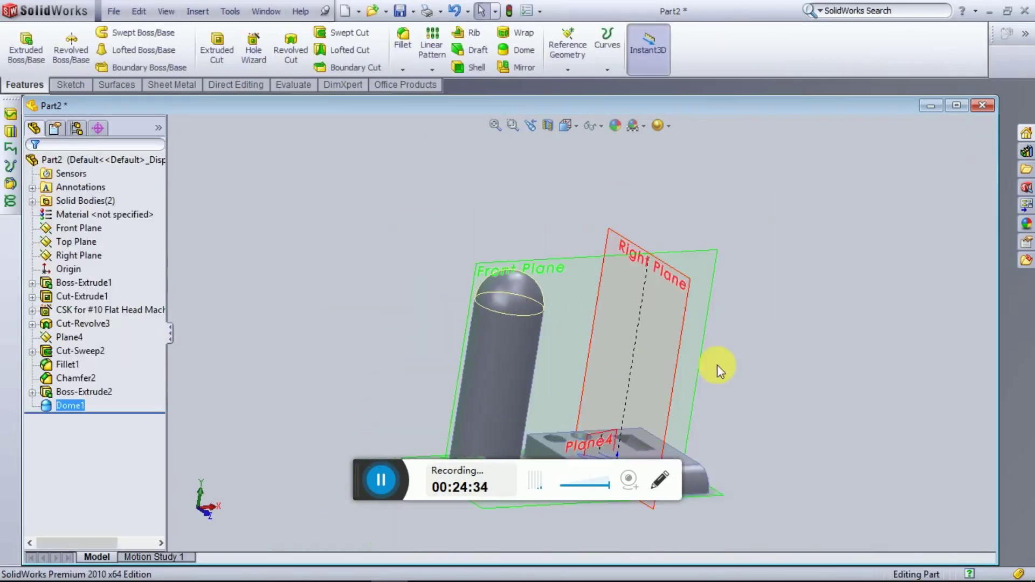
middle_drag(701, 386, 670, 342)
scroll(721, 492, down, 3)
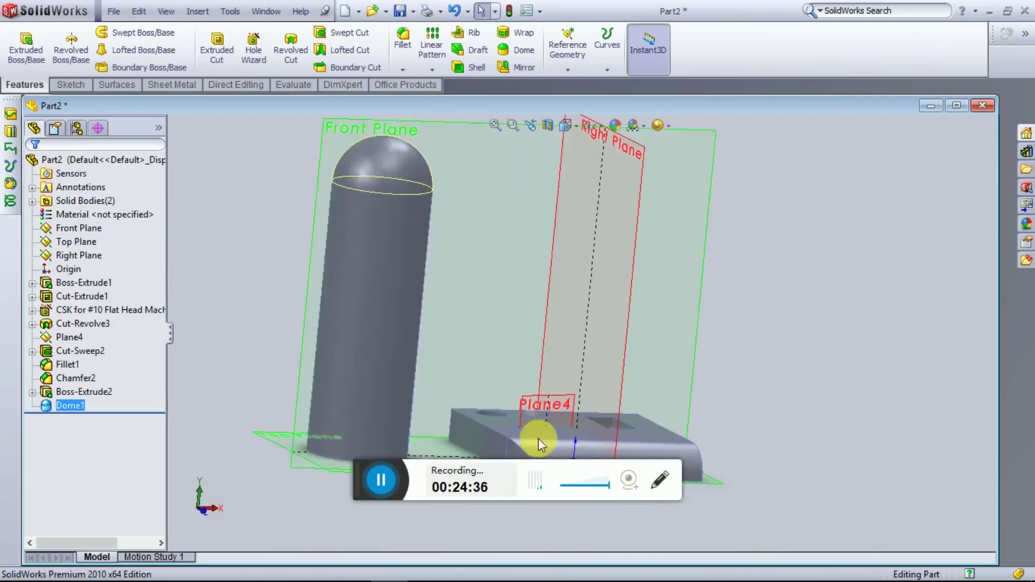